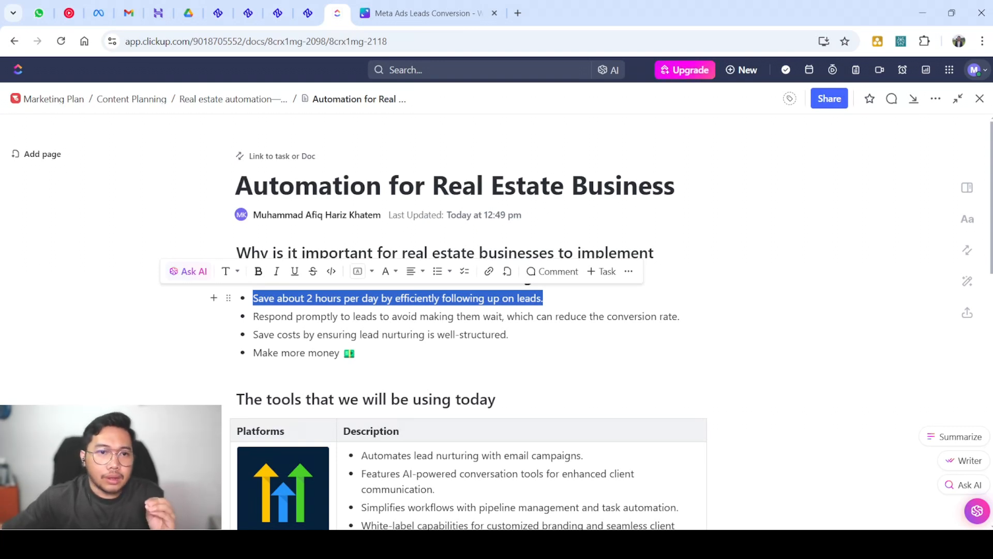
# Highlight the prompt-response, 'Make more money' and conversion-rate points in the ClickUp doc
pyautogui.tripleClick(445, 317)
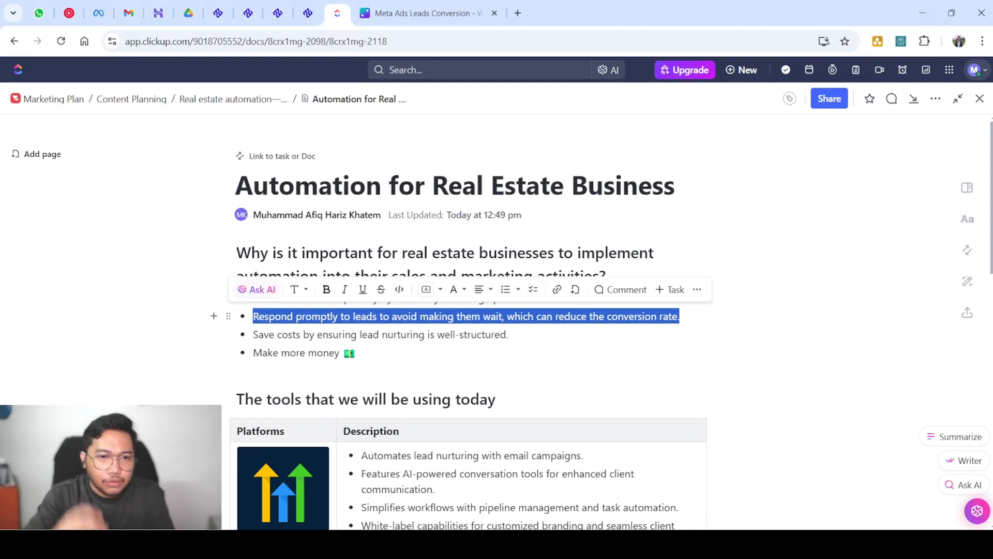
pyautogui.doubleClick(325, 352)
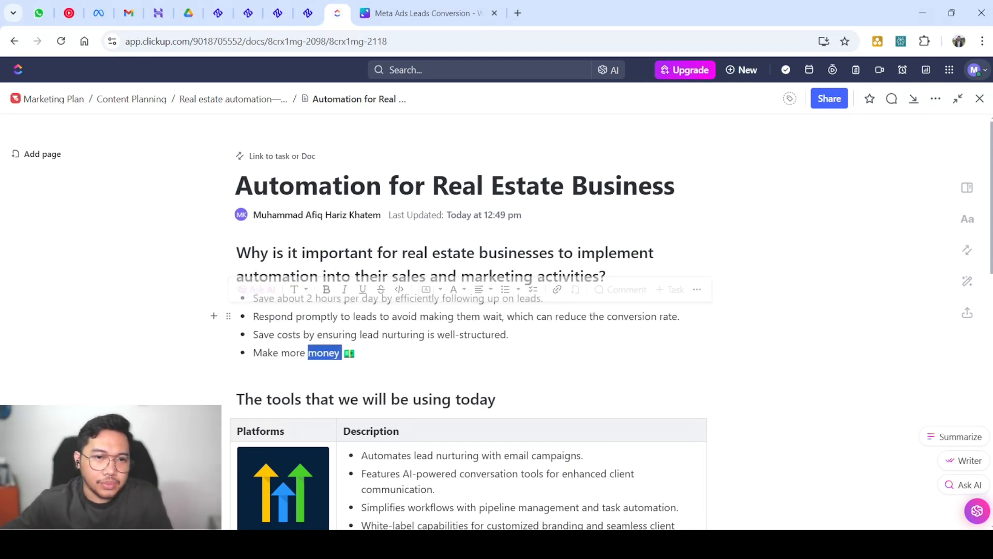
pyautogui.tripleClick(325, 353)
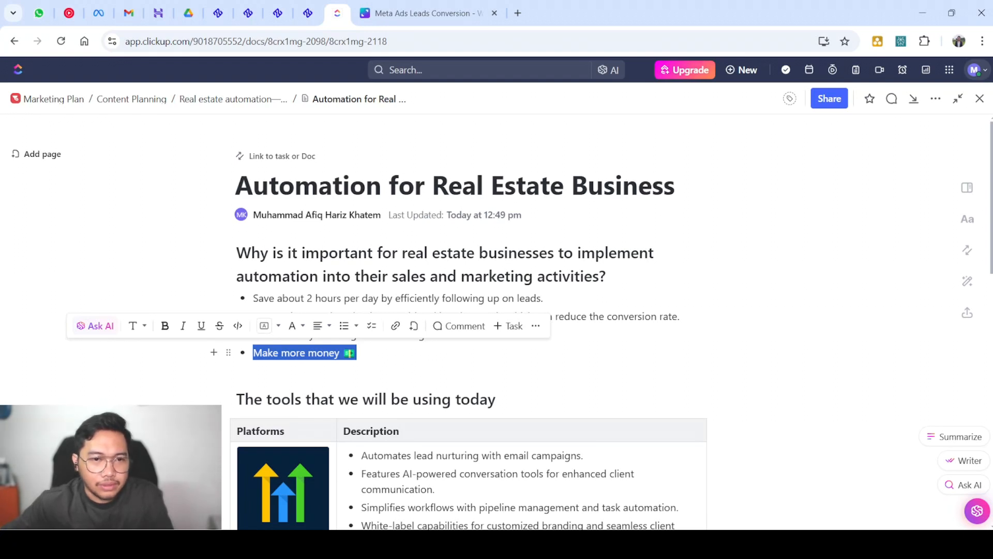
pyautogui.click(357, 353)
pyautogui.moveTo(357, 353); pyautogui.dragTo(268, 352)
pyautogui.moveTo(607, 316); pyautogui.dragTo(680, 316)
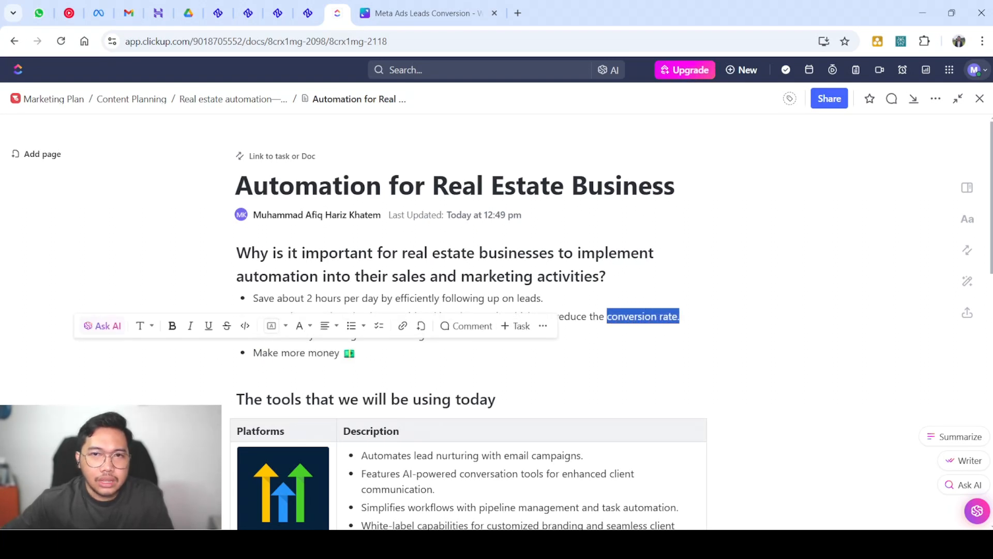
pyautogui.moveTo(357, 353); pyautogui.dragTo(253, 353)
pyautogui.click(358, 353)
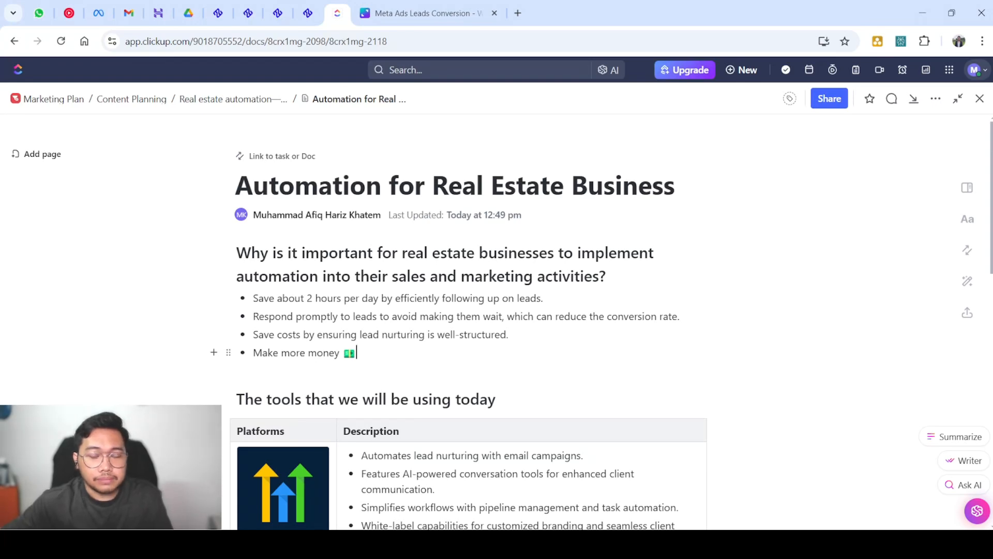
# Scroll down and highlight the Gohighlevel email campaigns bullet
pyautogui.scroll(-1, 471, 321)
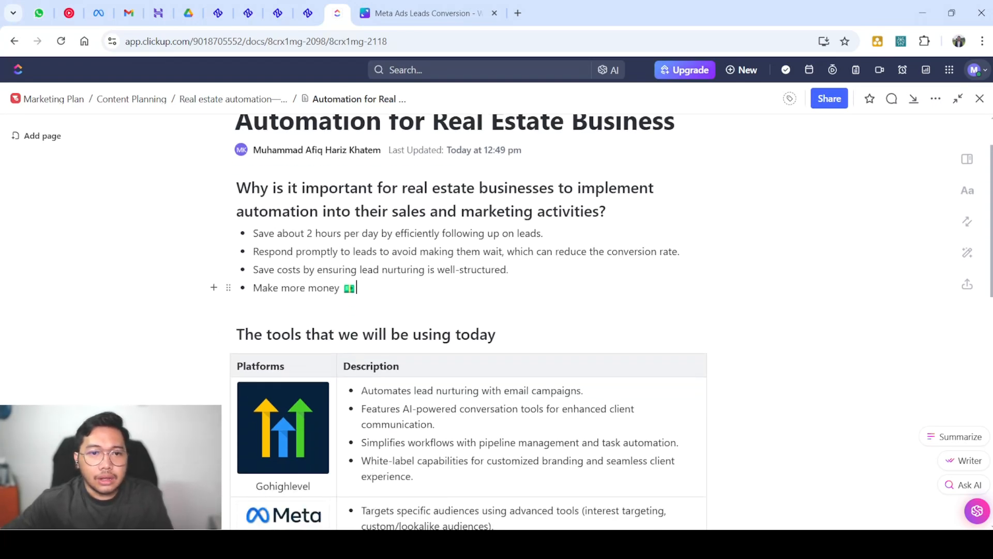
pyautogui.scroll(-1, 458, 322)
pyautogui.scroll(-2, 237, 205)
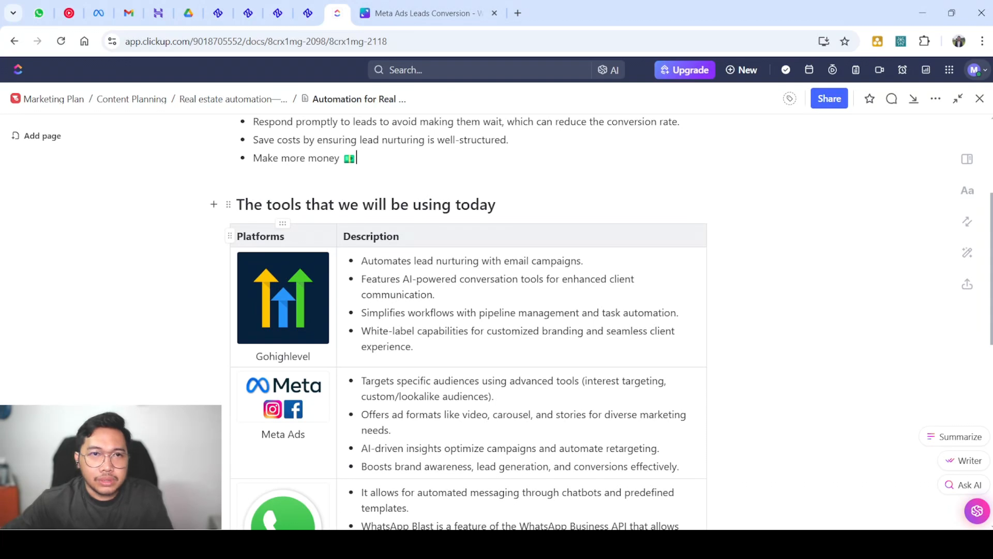
pyautogui.moveTo(237, 205); pyautogui.dragTo(496, 205)
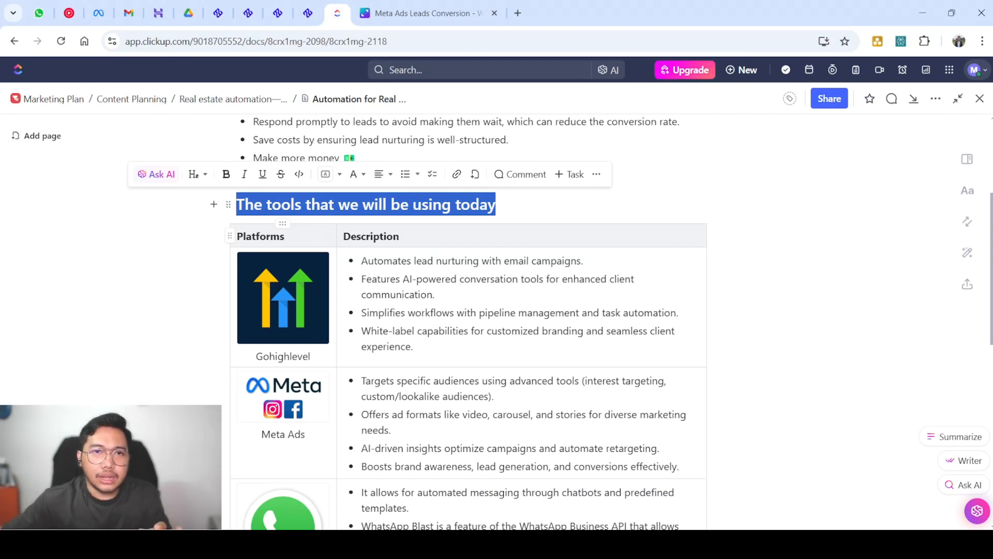
pyautogui.tripleClick(457, 261)
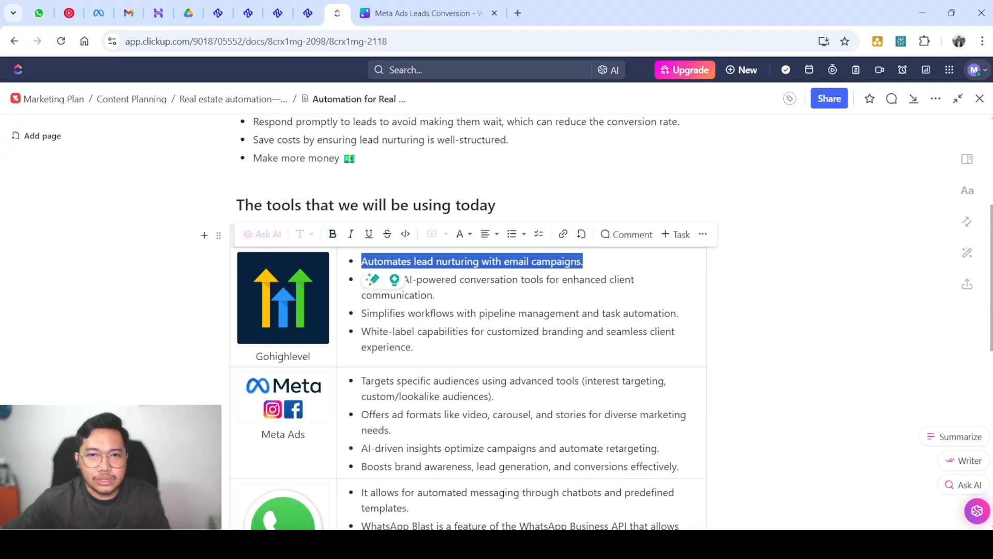
pyautogui.click(584, 262)
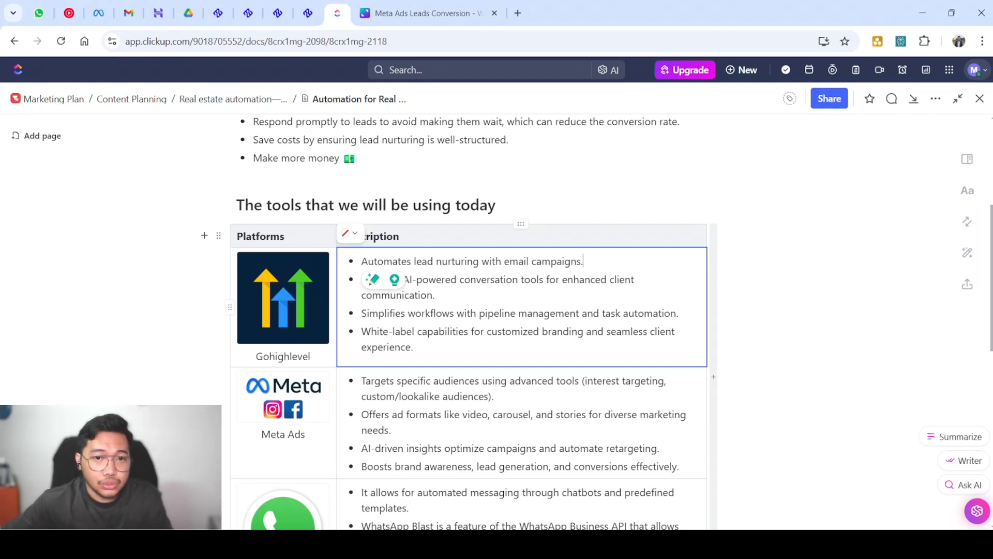
# Highlight the AI conversation tools, pipeline management, Simplifies workflows and White-label bullets
pyautogui.tripleClick(434, 294)
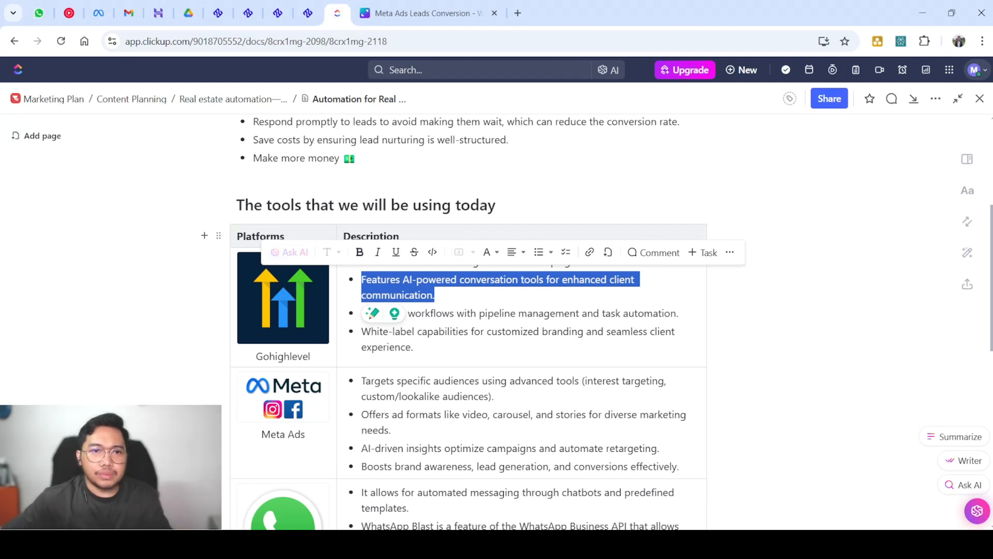
pyautogui.doubleClick(466, 314)
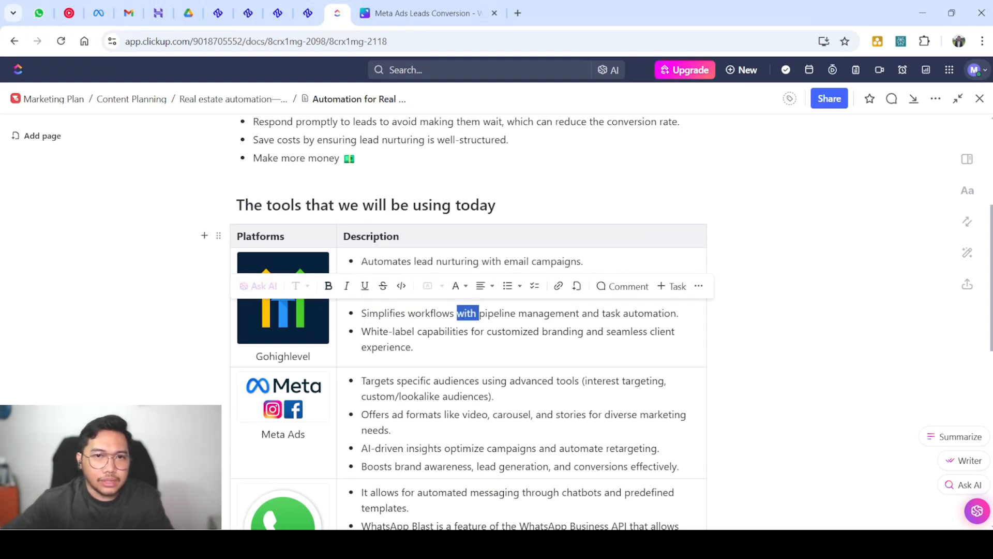
pyautogui.doubleClick(404, 331)
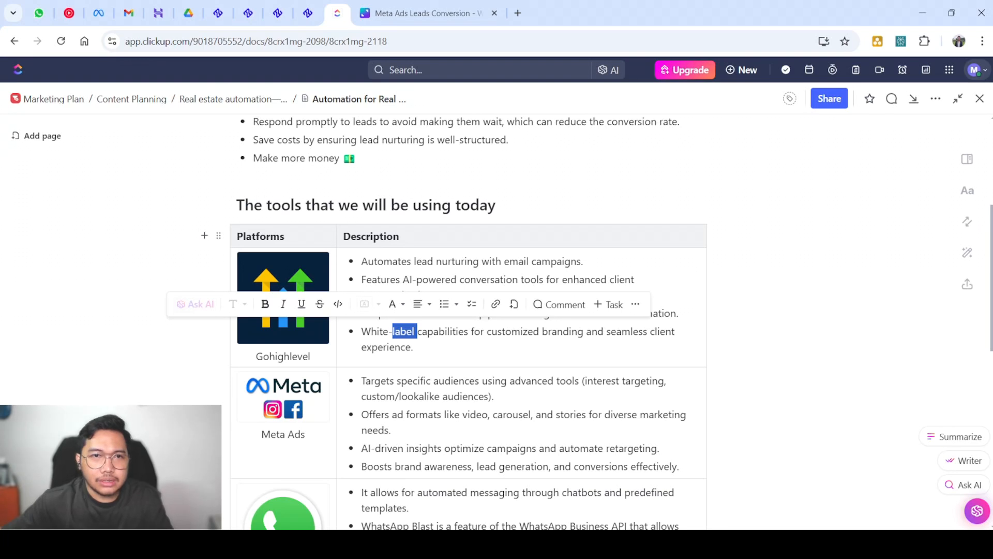
pyautogui.click(416, 347)
pyautogui.tripleClick(416, 313)
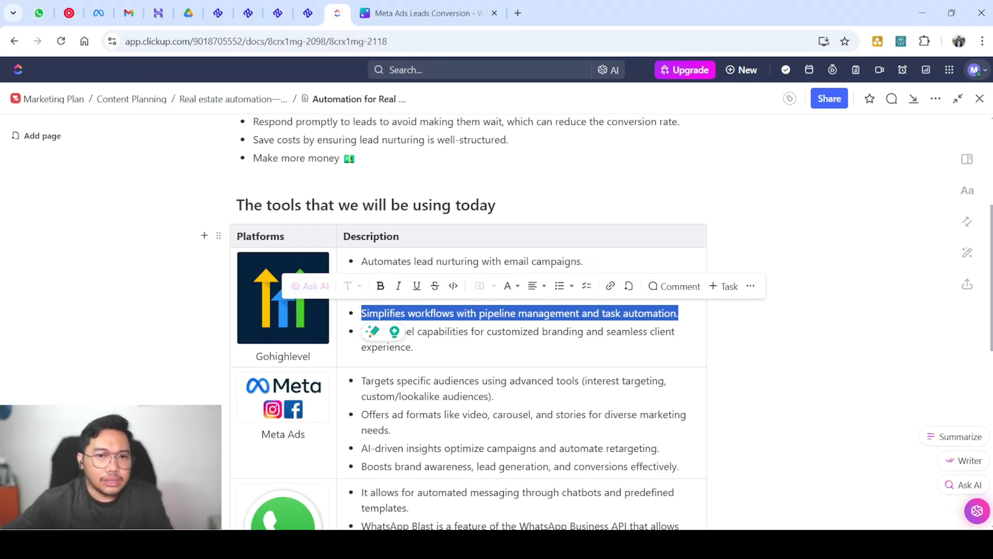
pyautogui.click(414, 347)
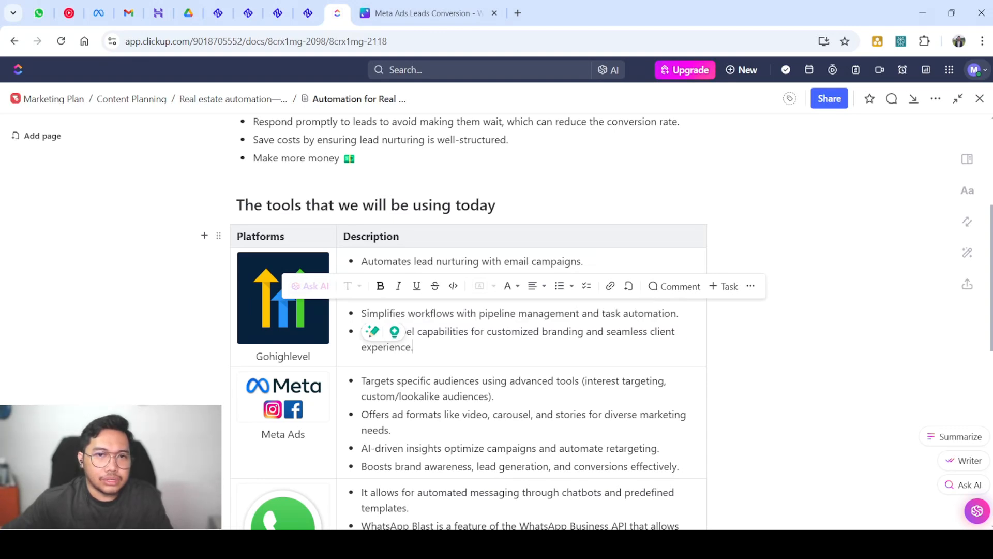
pyautogui.moveTo(413, 347); pyautogui.dragTo(362, 331)
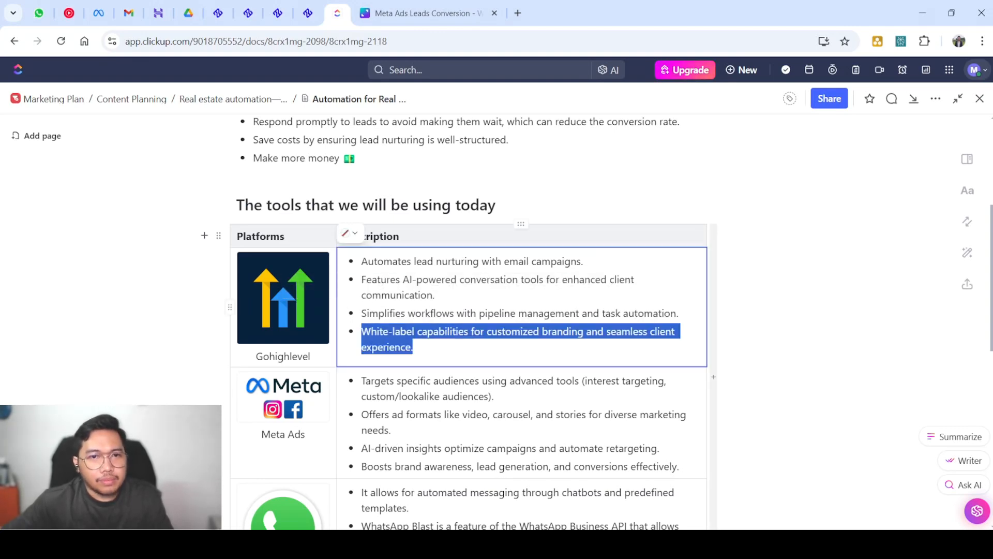
pyautogui.click(414, 347)
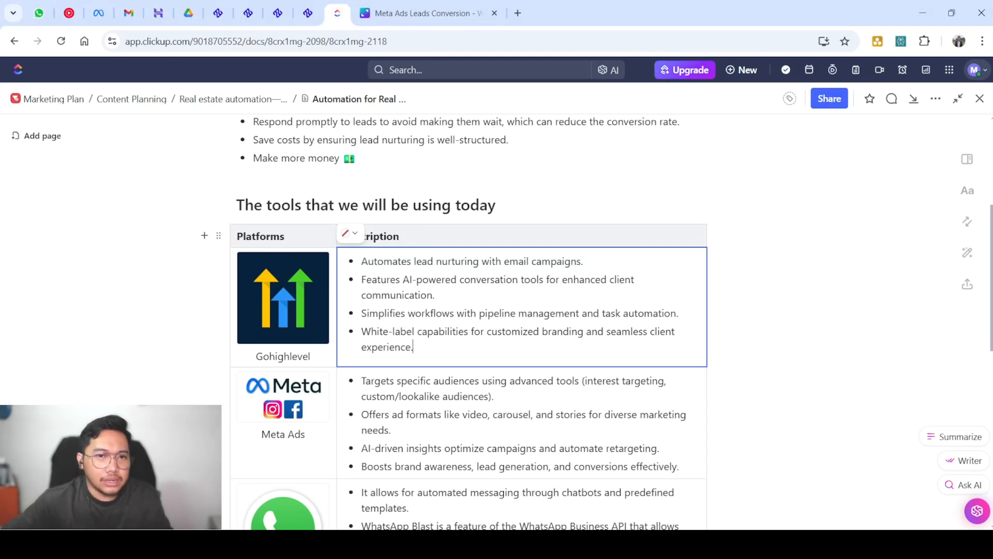
# Review the Meta Ads row, highlighting its ad formats, optimize and brand awareness bullets
pyautogui.scroll(-3, 466, 310)
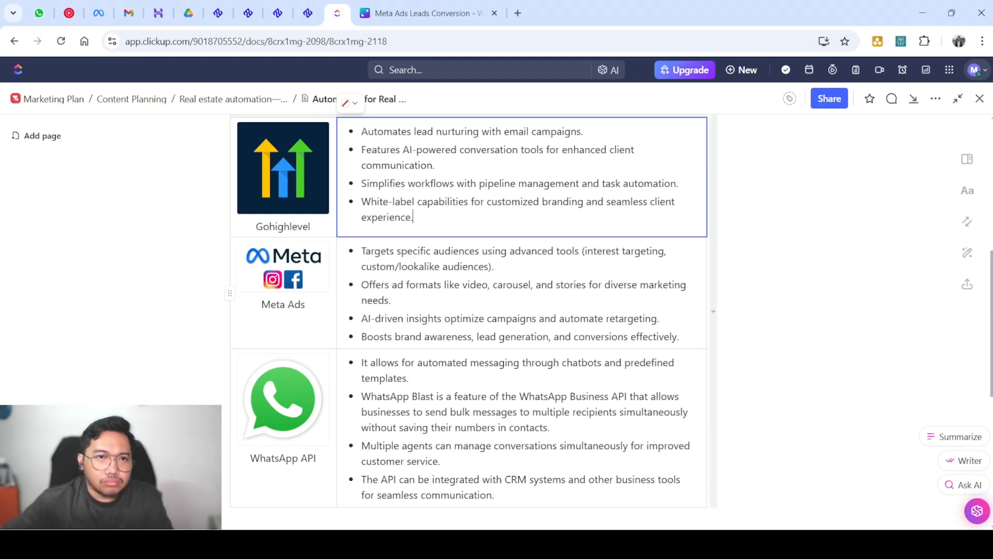
pyautogui.click(309, 269)
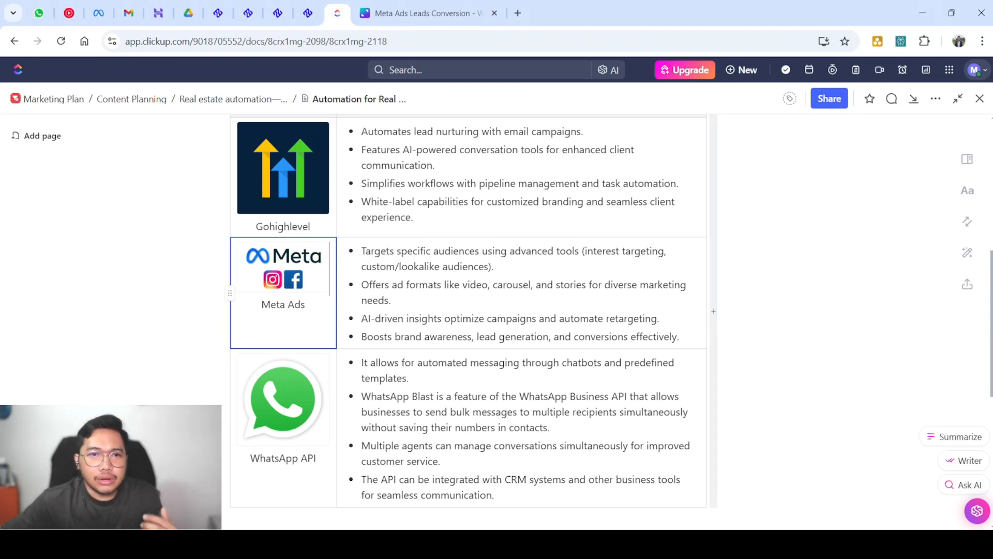
pyautogui.click(521, 292)
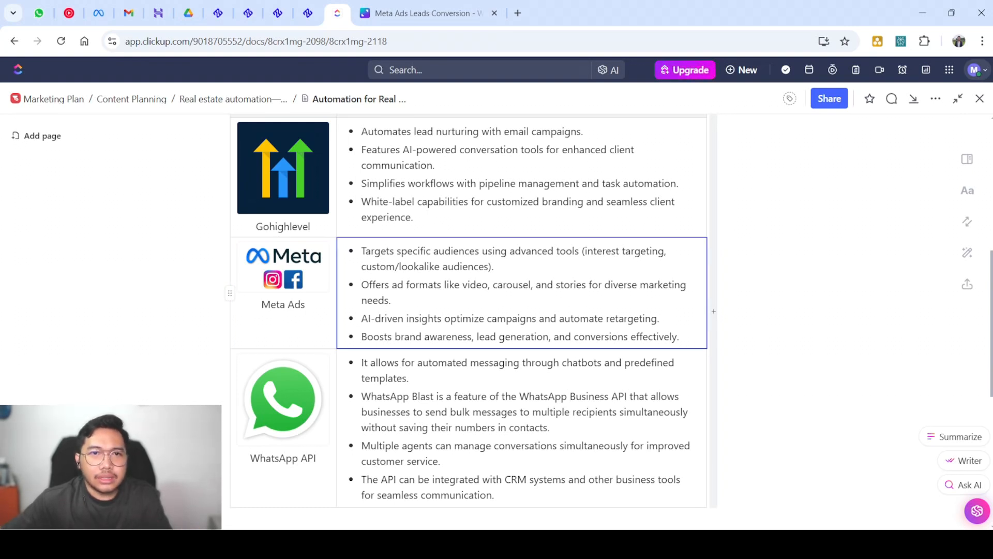
pyautogui.tripleClick(390, 299)
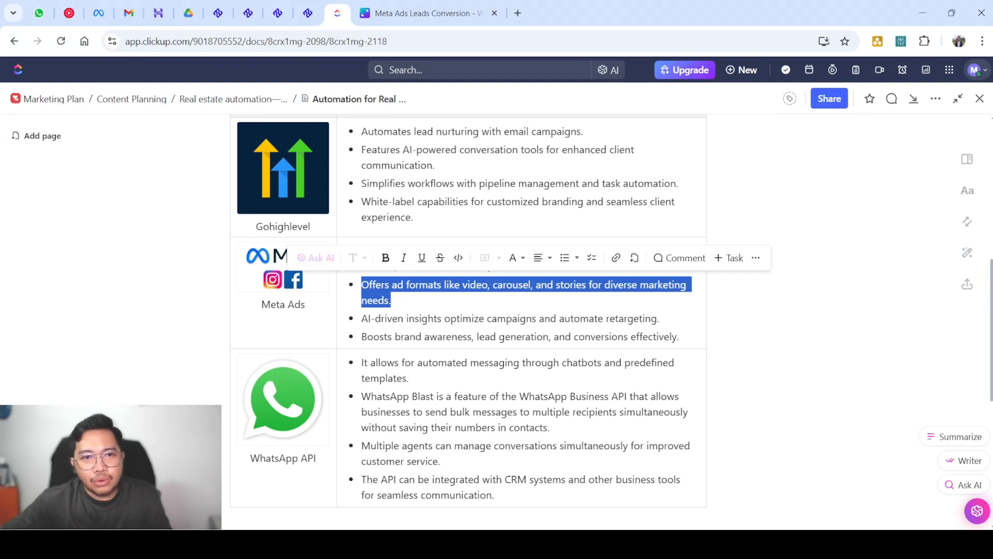
pyautogui.doubleClick(464, 319)
pyautogui.doubleClick(465, 318)
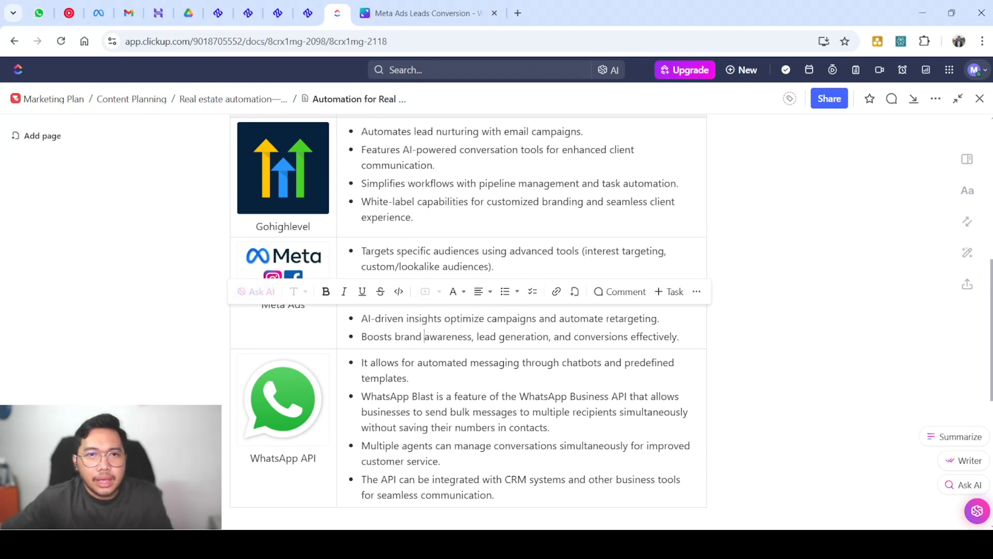
pyautogui.tripleClick(427, 337)
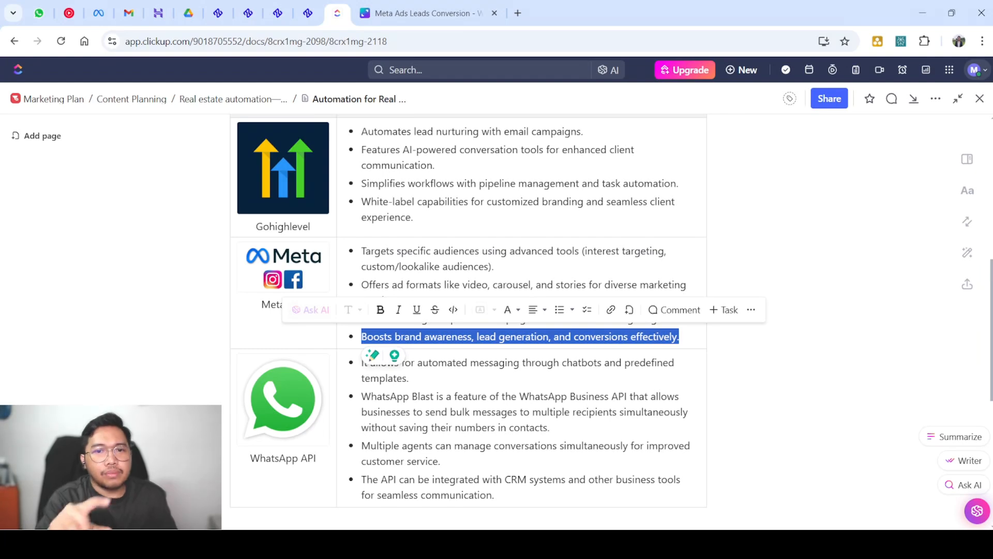
pyautogui.scroll(-3, 468, 310)
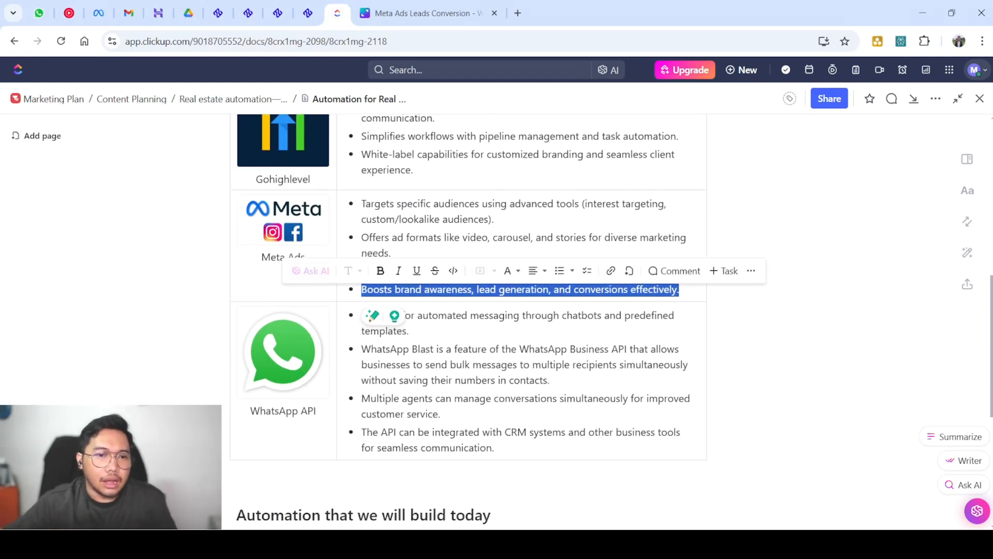
pyautogui.click(362, 247)
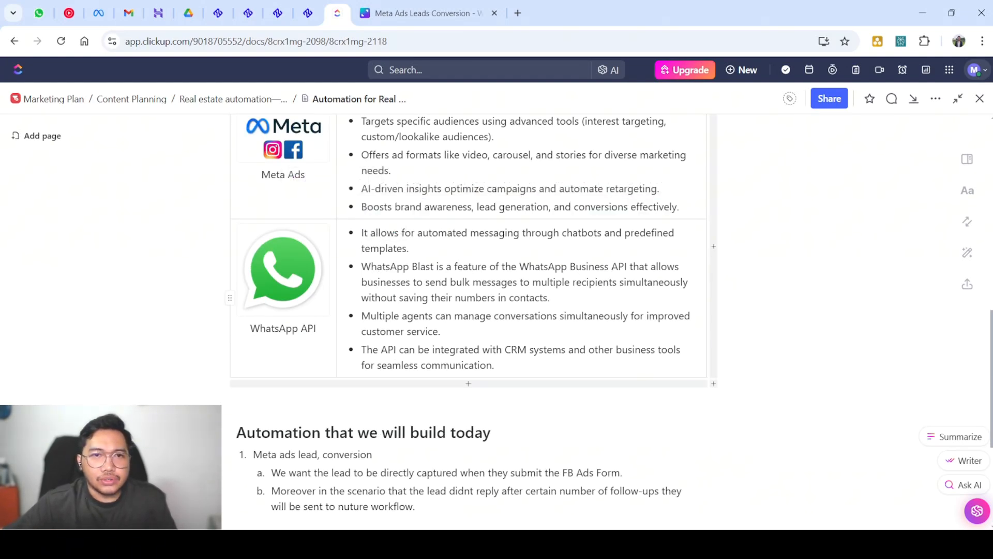
# Highlight the WhatsApp API automated messaging and CRM integration bullets
pyautogui.click(521, 298)
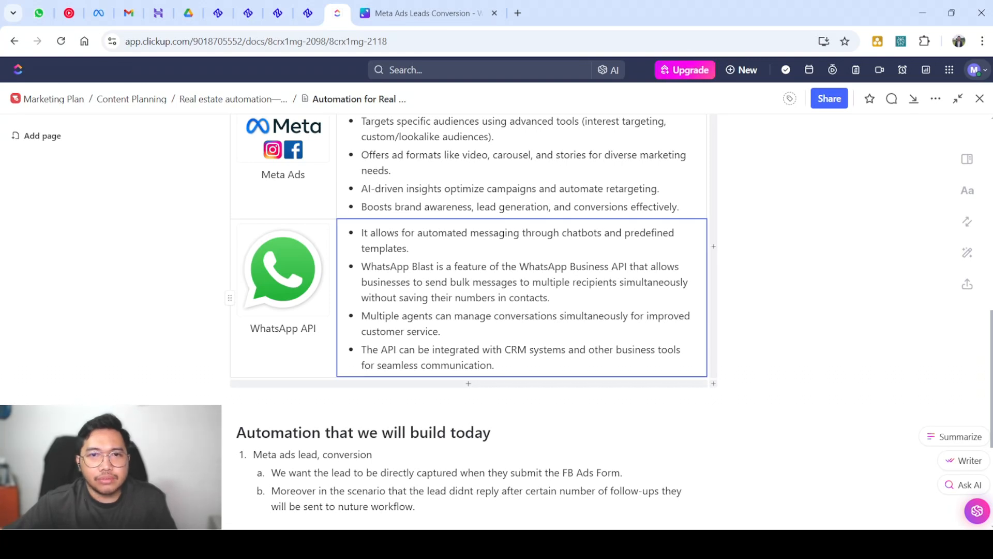
pyautogui.moveTo(495, 365); pyautogui.dragTo(369, 233)
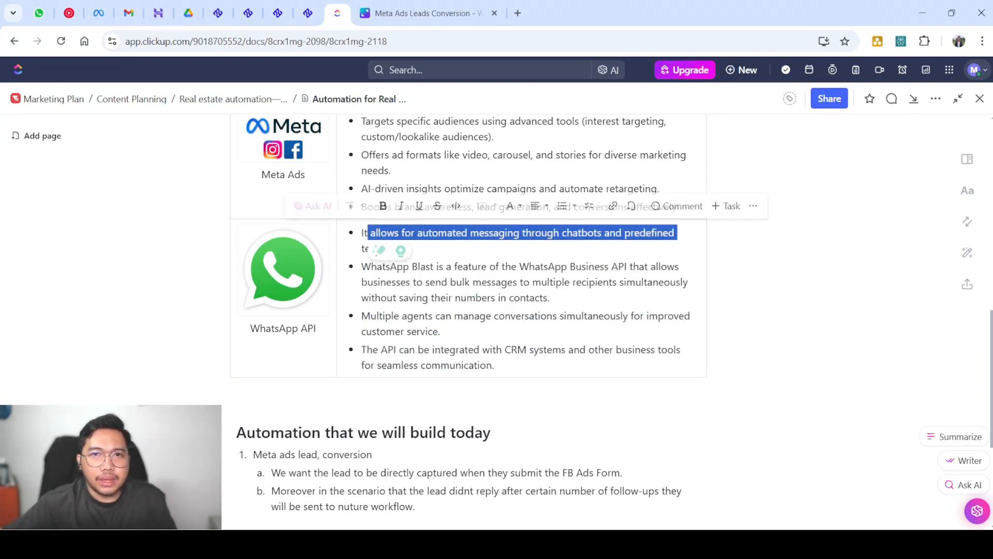
pyautogui.click(520, 315)
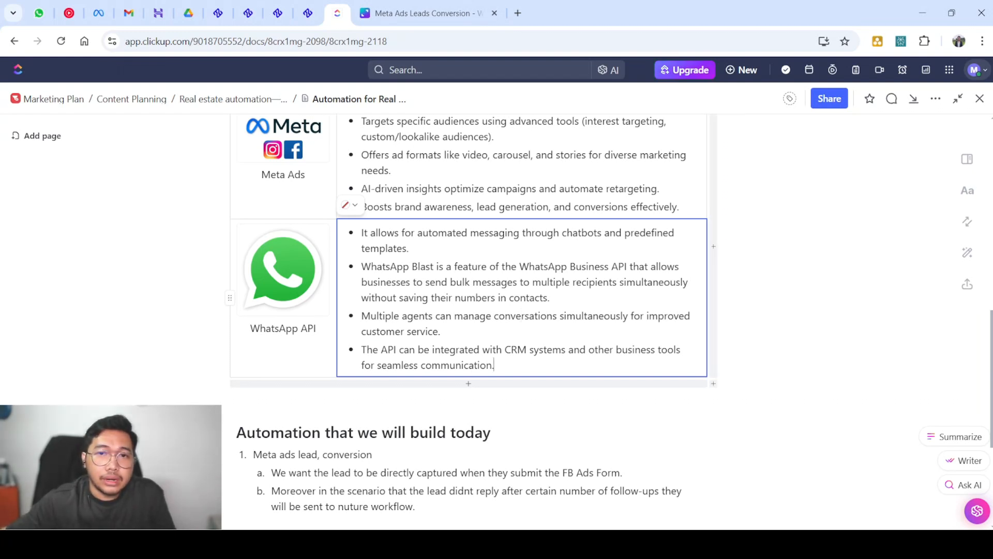
pyautogui.tripleClick(494, 364)
pyautogui.click(494, 366)
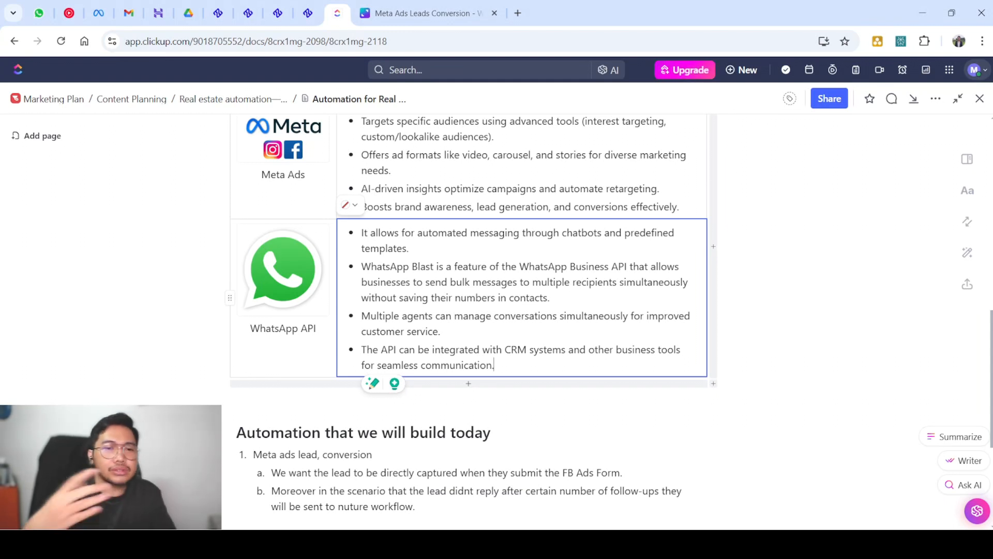
# Select the Automation heading, then switch to the Ibrandium Workflow List tab
pyautogui.scroll(-2, 466, 310)
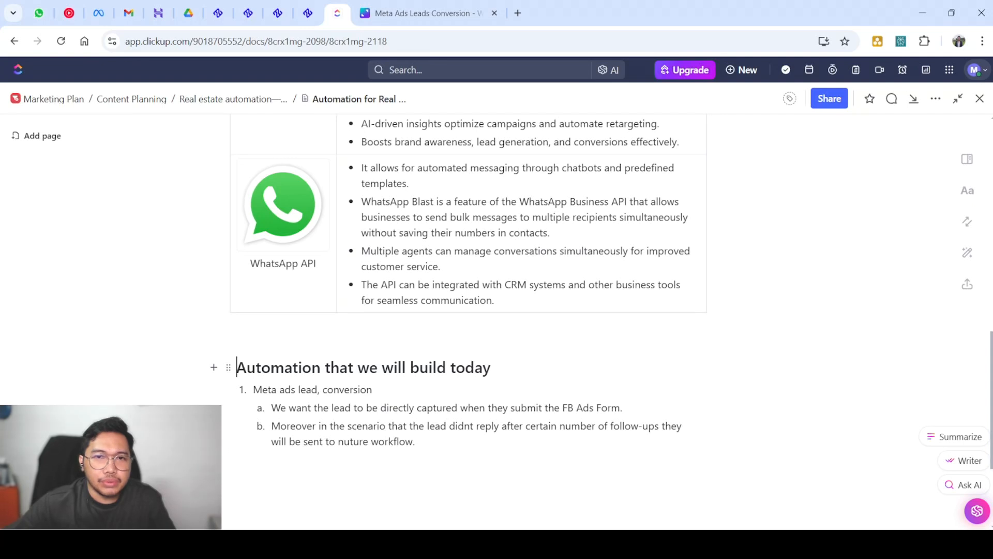
pyautogui.click(237, 367)
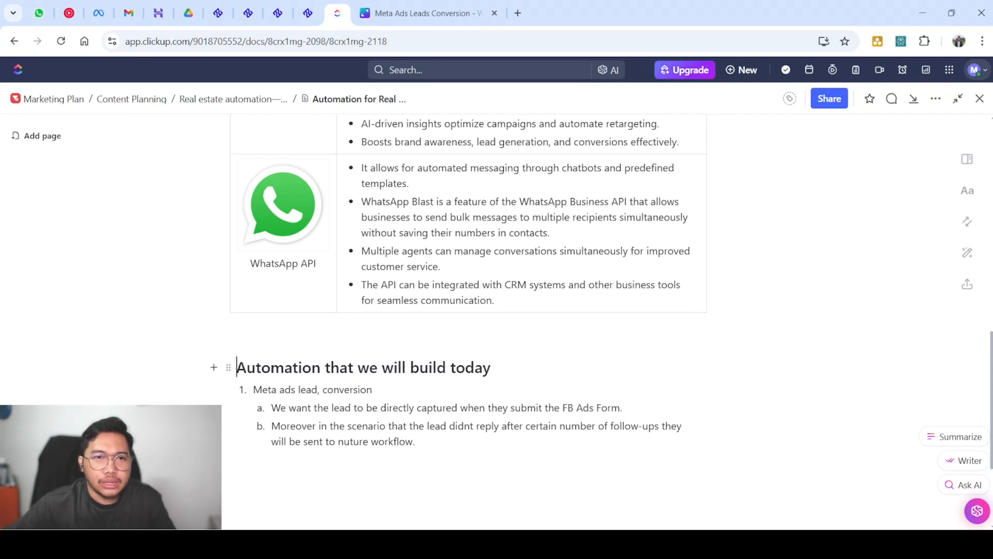
pyautogui.moveTo(236, 368); pyautogui.dragTo(491, 368)
pyautogui.click(373, 389)
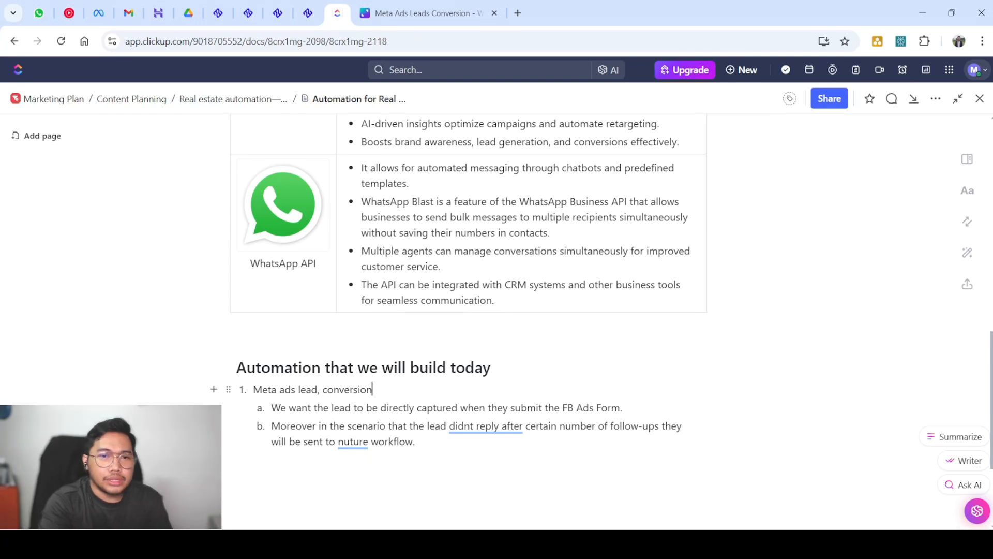
pyautogui.scroll(-1, 419, 381)
pyautogui.click(415, 377)
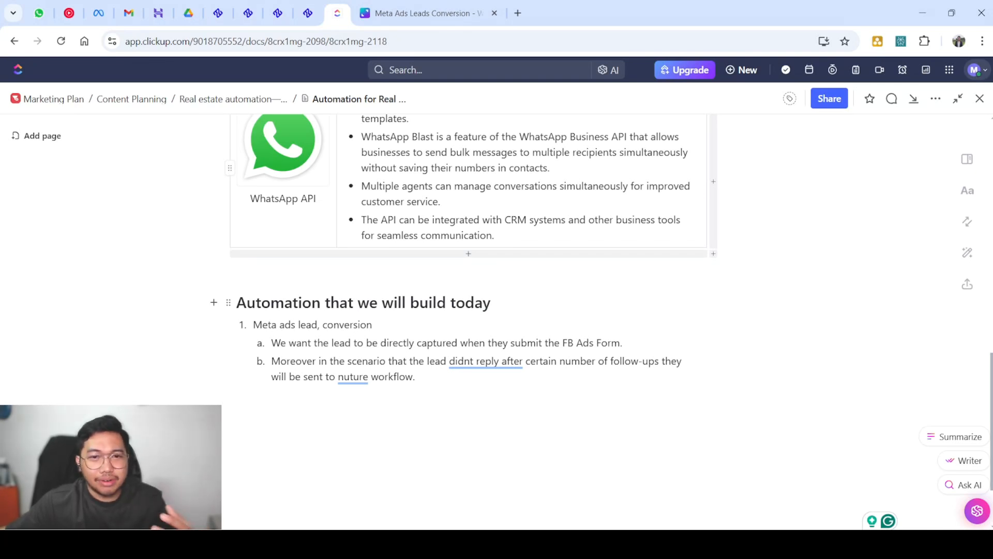
pyautogui.hotkey('ctrl', 'shift', 'Tab')
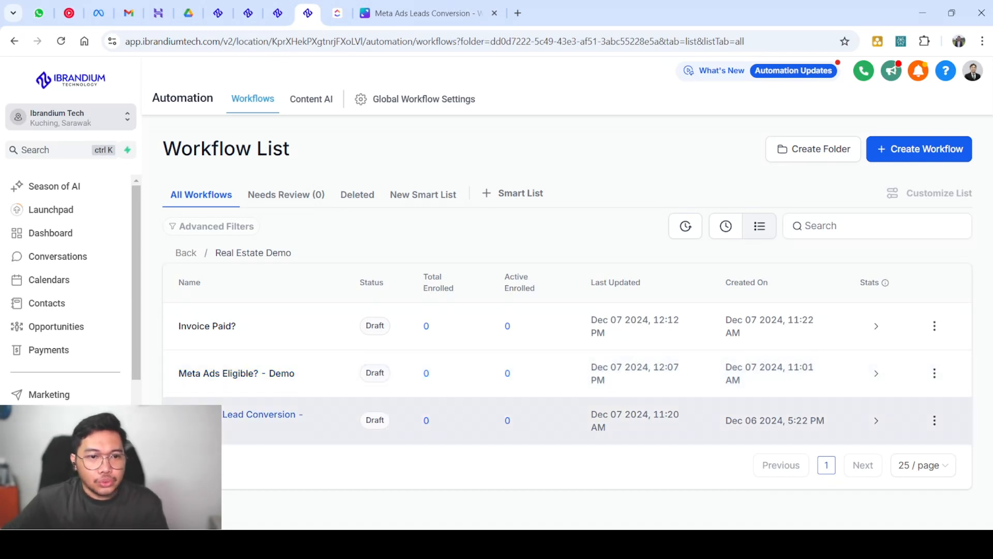
# Open the 'Meta Ads Lead Conversion - Demo' draft workflow from the Real Estate Demo list
pyautogui.click(259, 414)
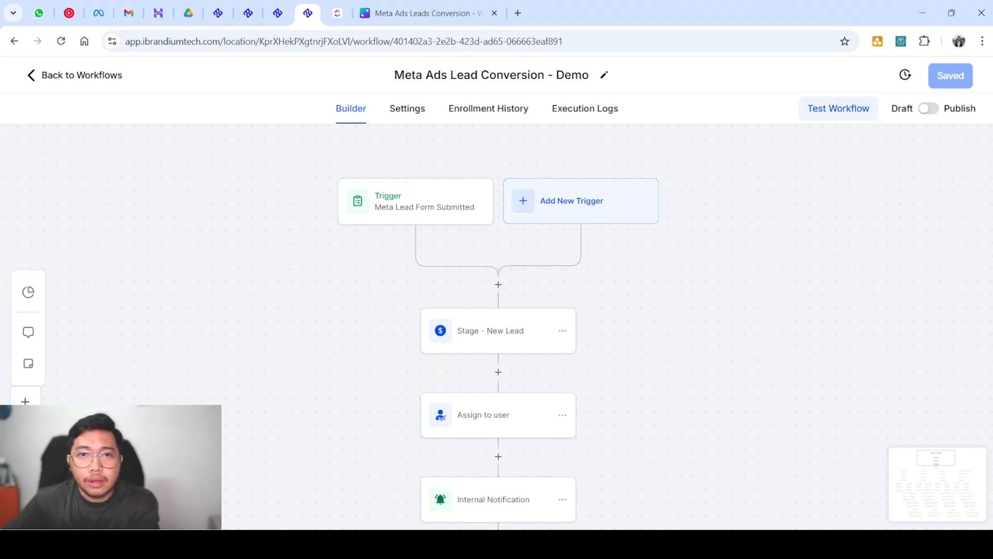
# Marquee-select the Meta Lead Form trigger cards and the Stage and Assign nodes, then clear the selection
pyautogui.scroll(2, 498, 311)
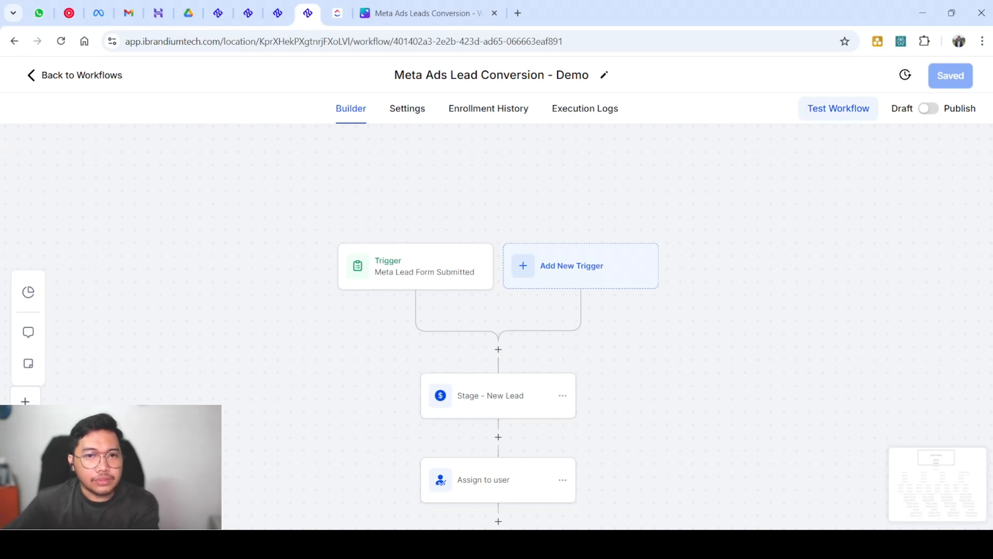
pyautogui.scroll(-2, 498, 331)
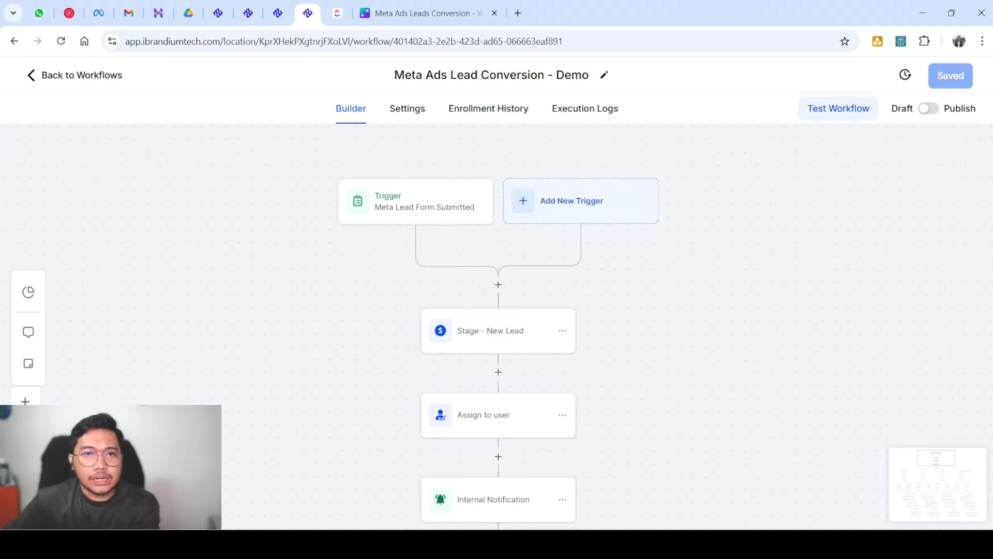
pyautogui.scroll(2, 498, 331)
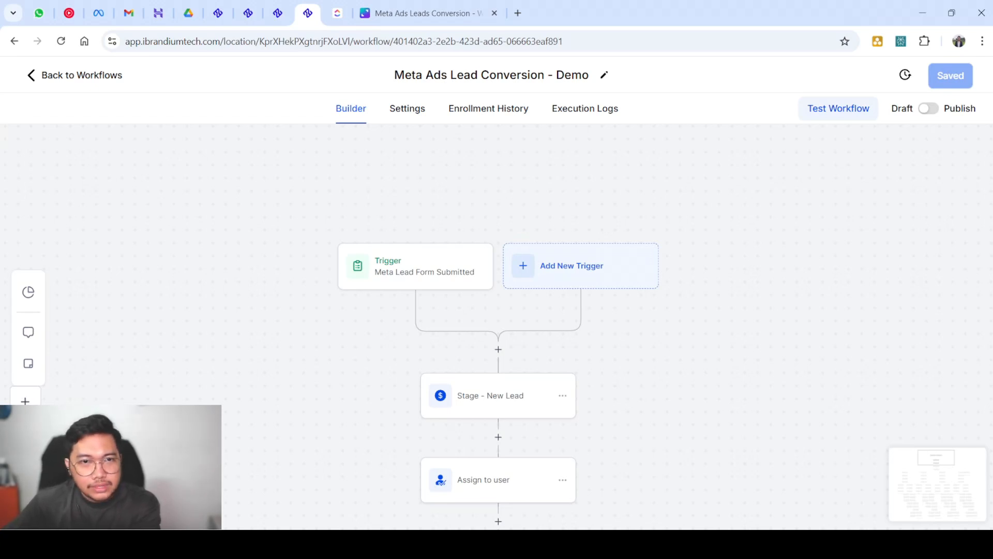
pyautogui.moveTo(259, 203); pyautogui.dragTo(497, 311)
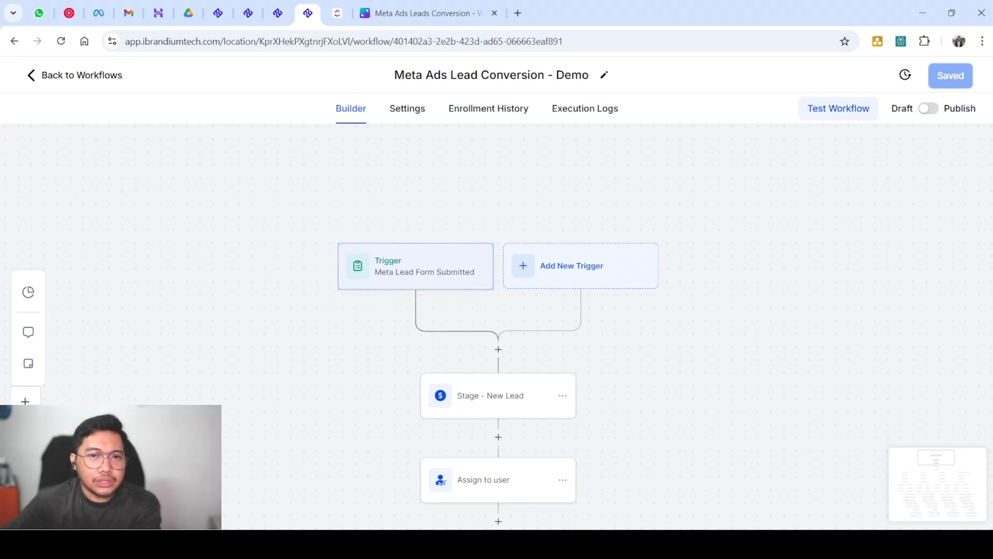
pyautogui.moveTo(253, 222); pyautogui.dragTo(498, 340)
pyautogui.moveTo(284, 356); pyautogui.dragTo(626, 522)
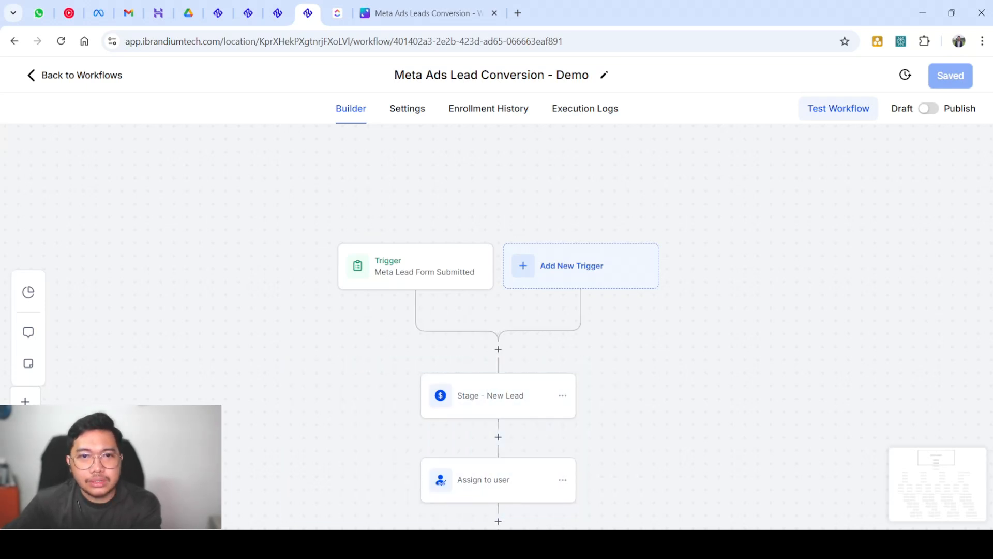
pyautogui.moveTo(292, 231); pyautogui.dragTo(495, 292)
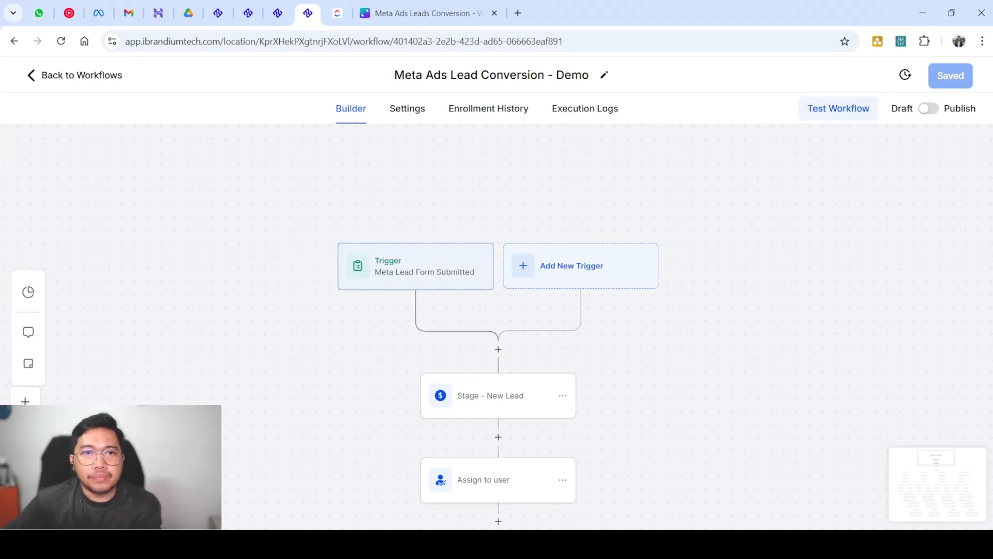
pyautogui.click(496, 293)
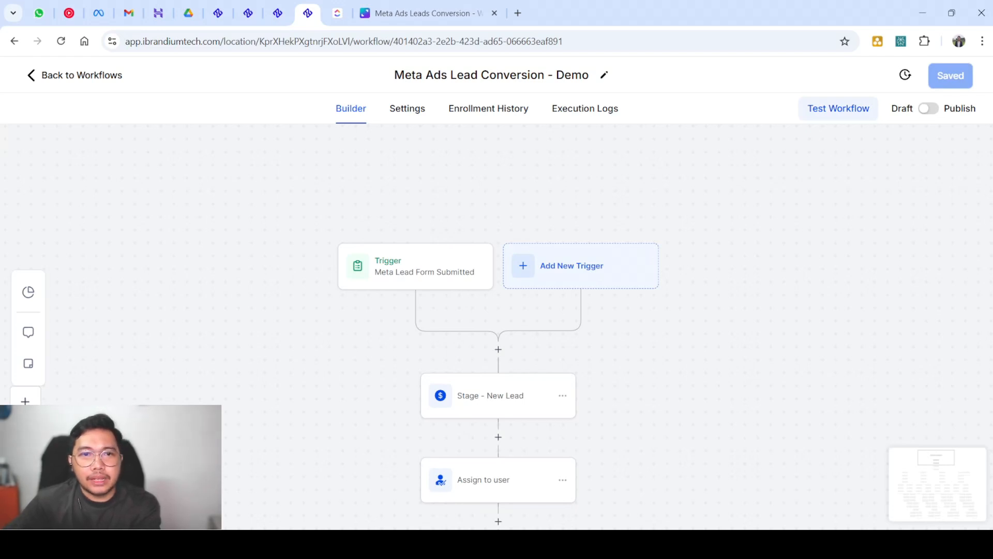
pyautogui.moveTo(270, 245); pyautogui.dragTo(497, 289)
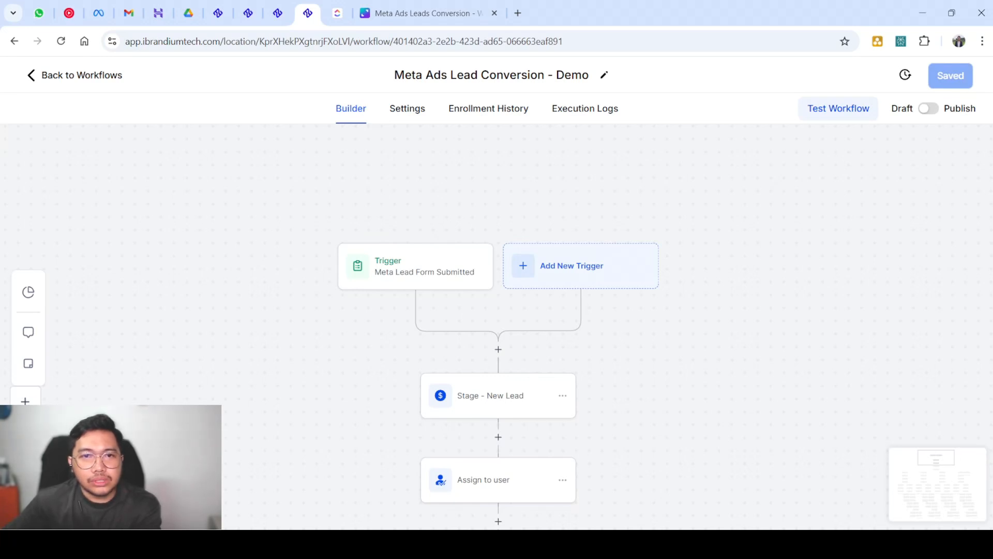
pyautogui.moveTo(271, 226); pyautogui.dragTo(717, 293)
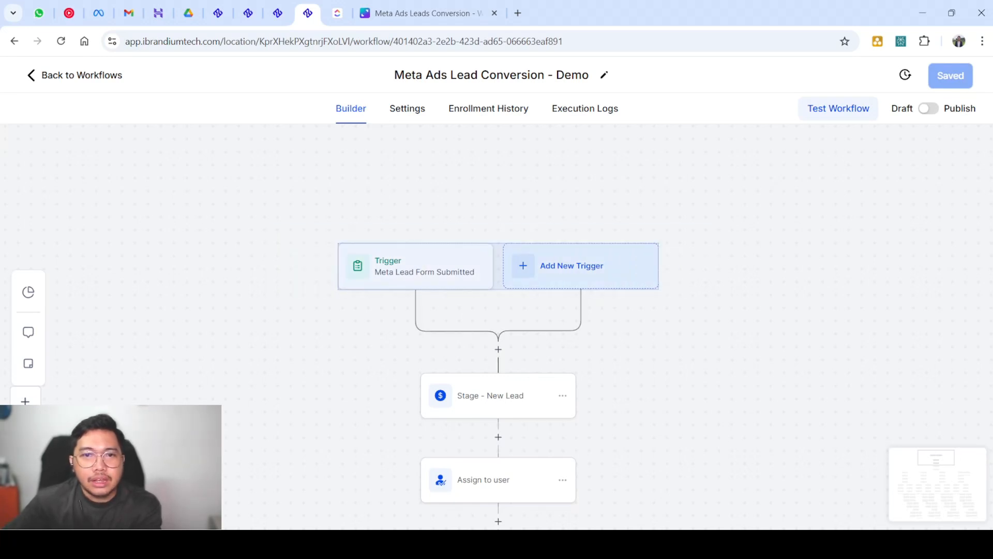
pyautogui.click(717, 293)
# Dismiss the trigger panel and open Stage - New Lead's opportunity settings (Real Estate Funnel, New Lead)
pyautogui.click(581, 266)
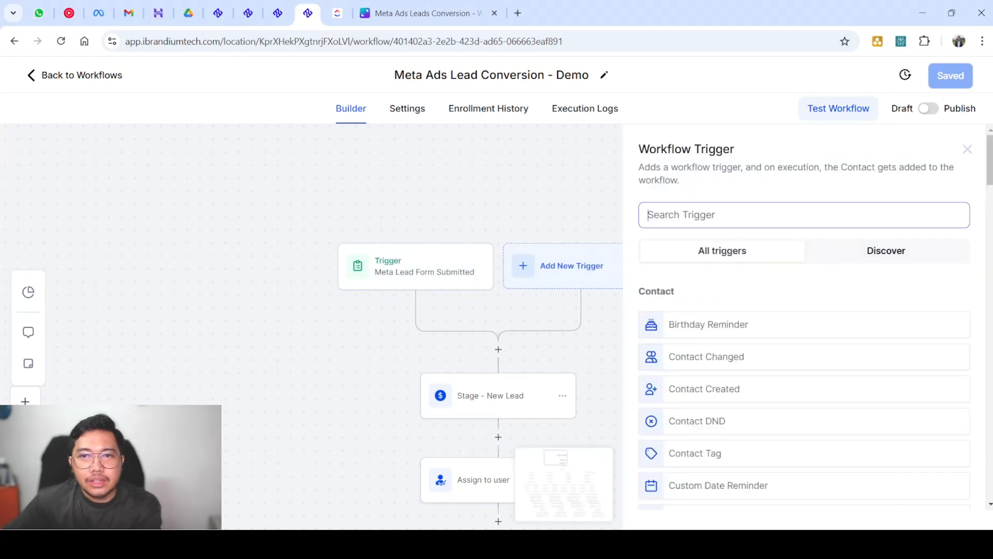
pyautogui.click(968, 149)
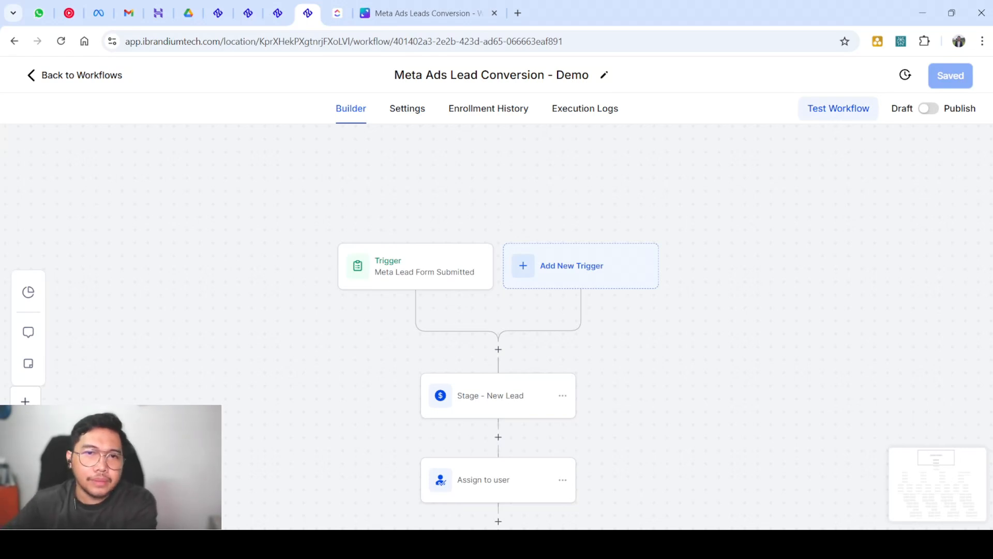
pyautogui.scroll(-2, 498, 383)
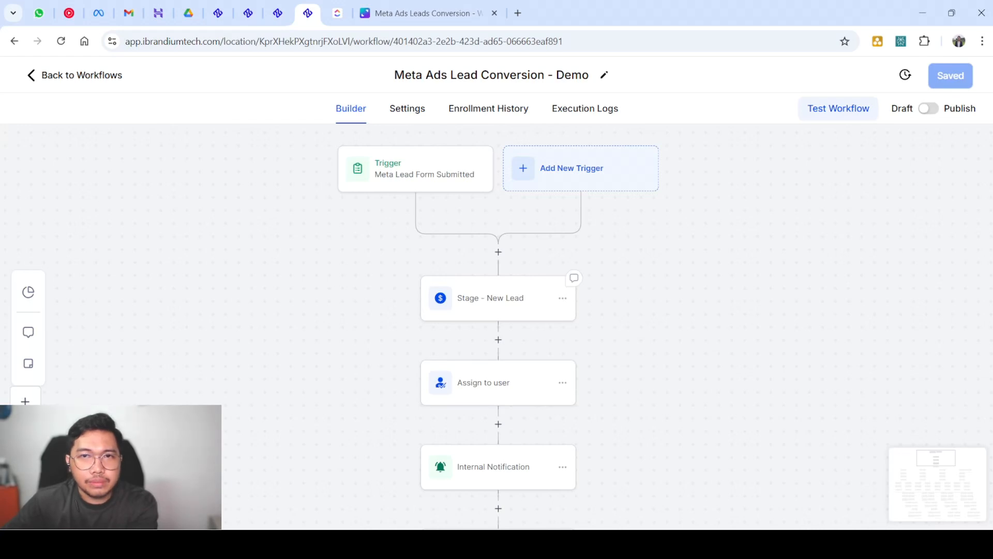
pyautogui.click(497, 298)
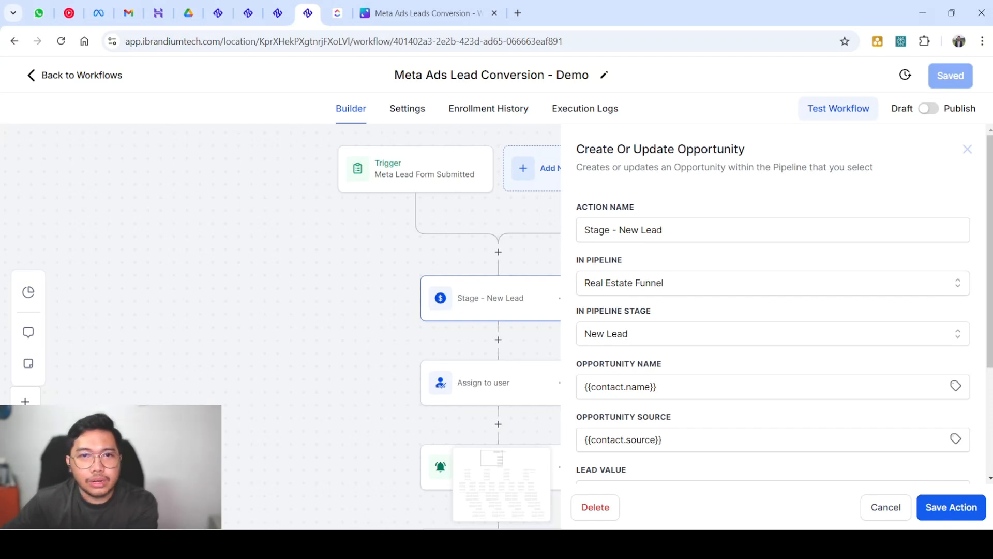
pyautogui.click(967, 149)
pyautogui.click(498, 299)
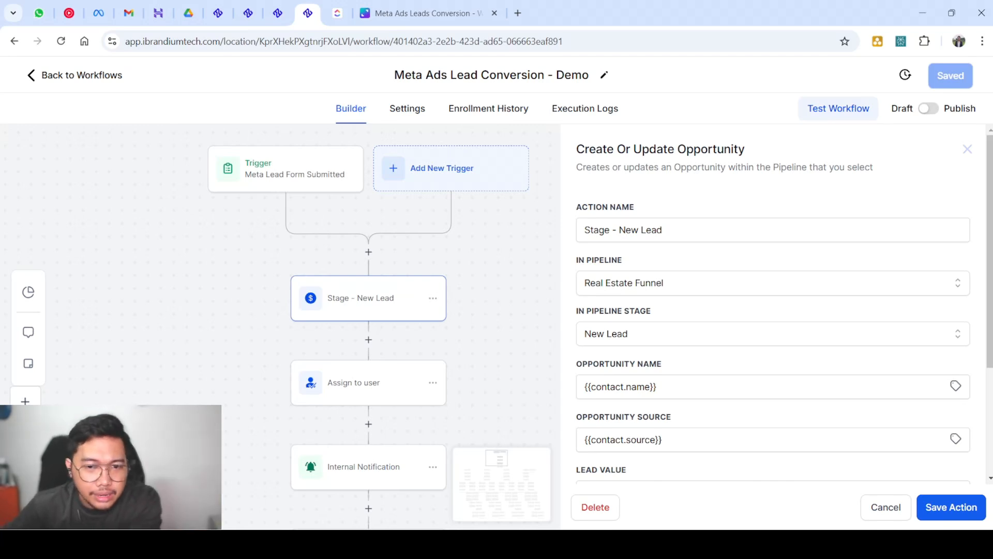
pyautogui.scroll(-1, 773, 311)
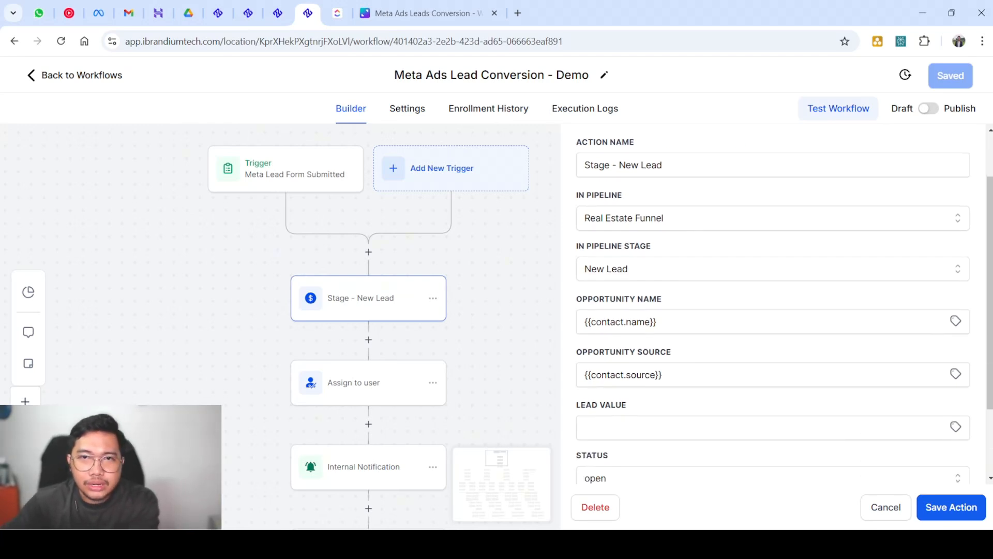
pyautogui.click(773, 269)
pyautogui.click(773, 269)
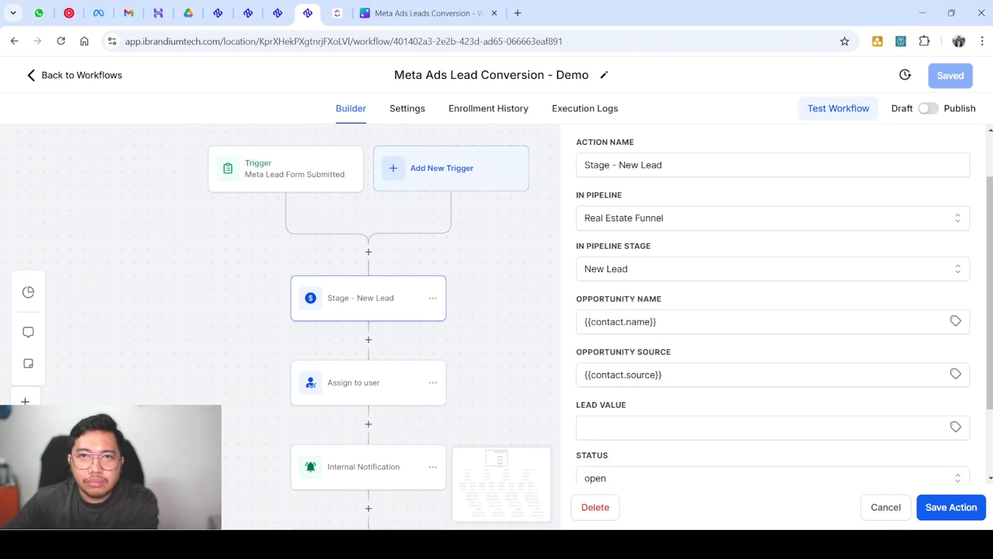
pyautogui.click(773, 218)
pyautogui.click(773, 218)
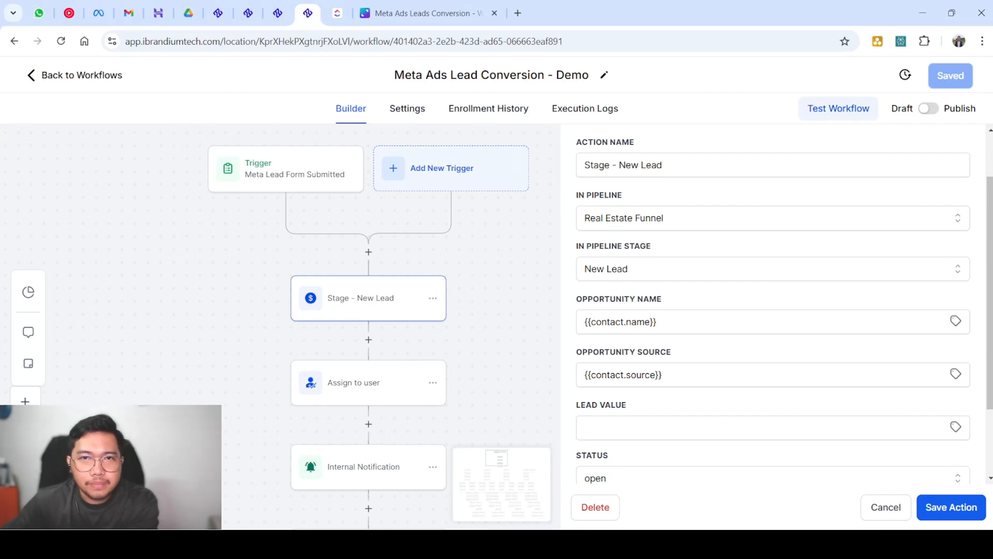
pyautogui.scroll(-2, 369, 310)
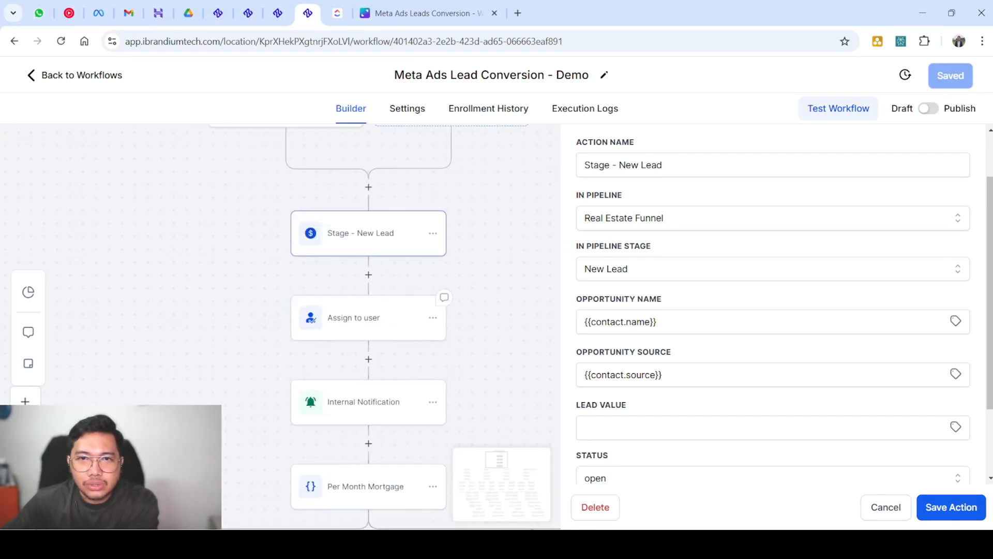
pyautogui.scroll(-2, 773, 311)
pyautogui.press('Tab')
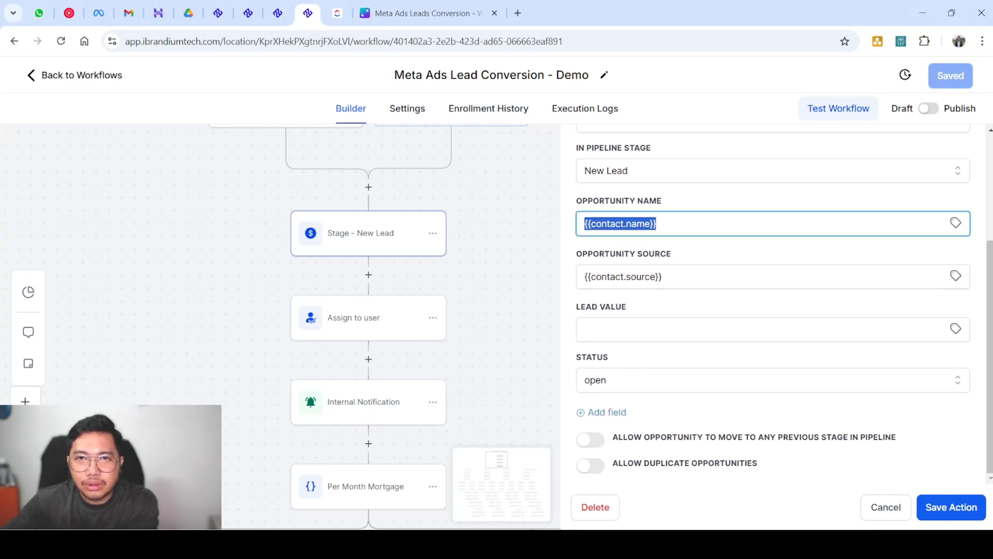
pyautogui.press('Tab')
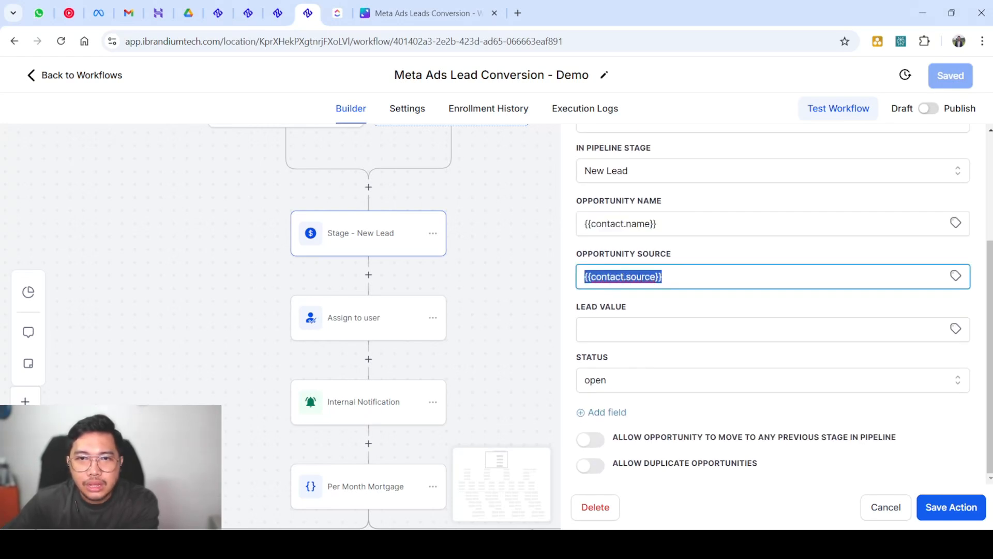
pyautogui.click(773, 381)
pyautogui.click(773, 380)
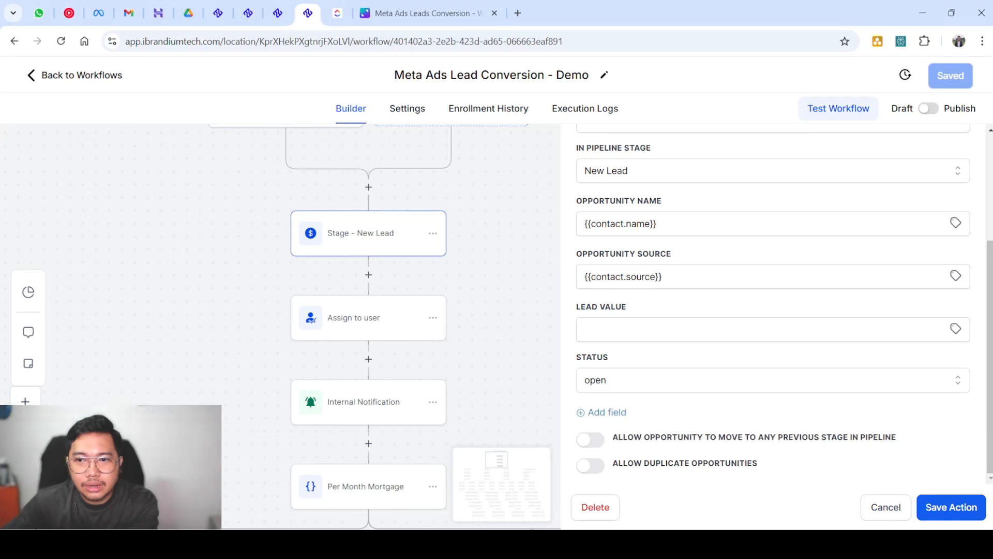
pyautogui.click(772, 329)
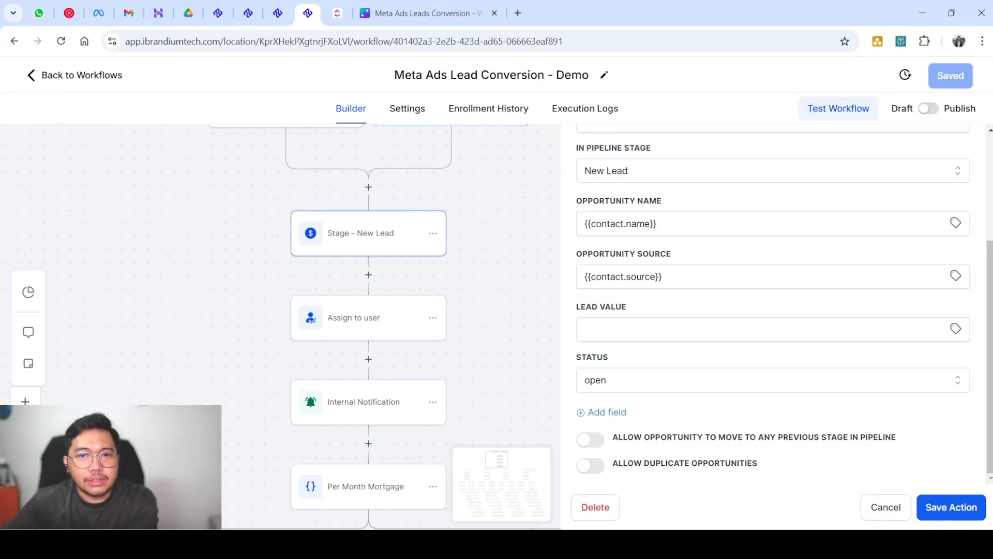
pyautogui.click(763, 330)
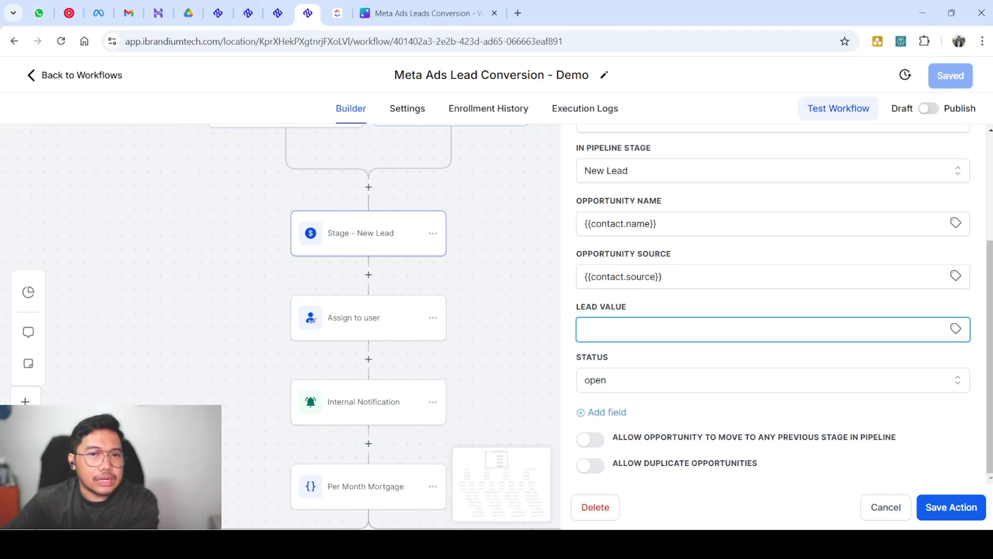
pyautogui.click(441, 299)
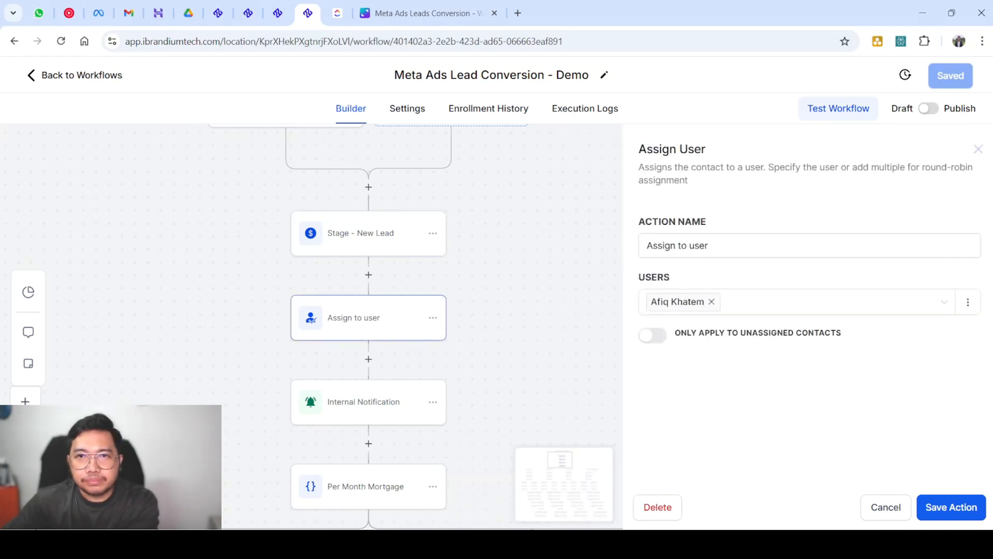
pyautogui.click(665, 245)
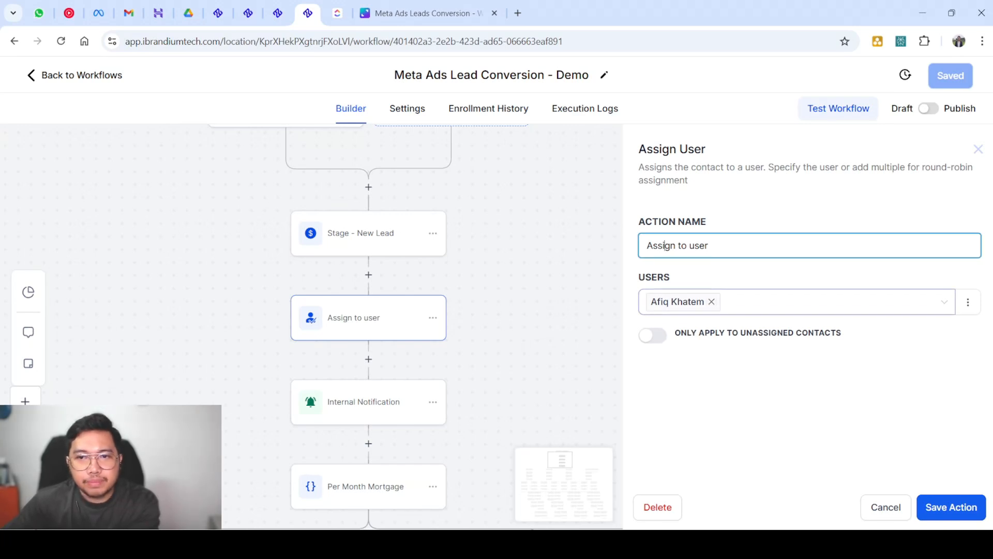
pyautogui.click(802, 301)
pyautogui.click(797, 403)
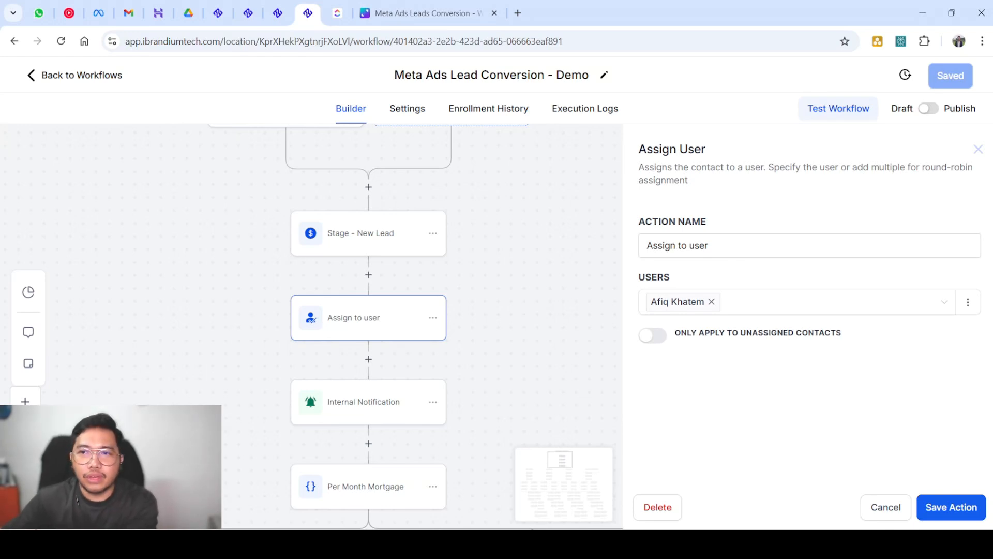
pyautogui.click(968, 302)
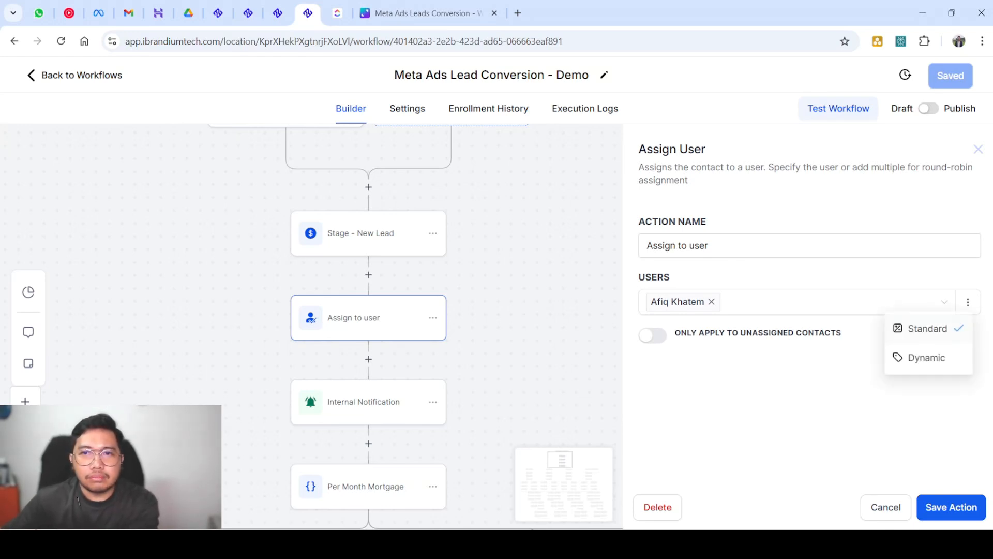
pyautogui.click(833, 302)
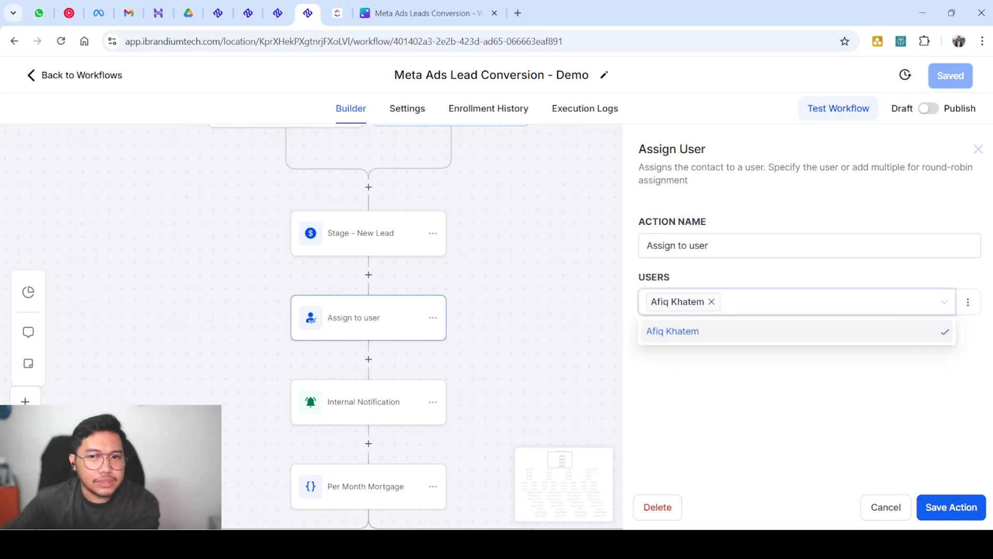
pyautogui.click(796, 403)
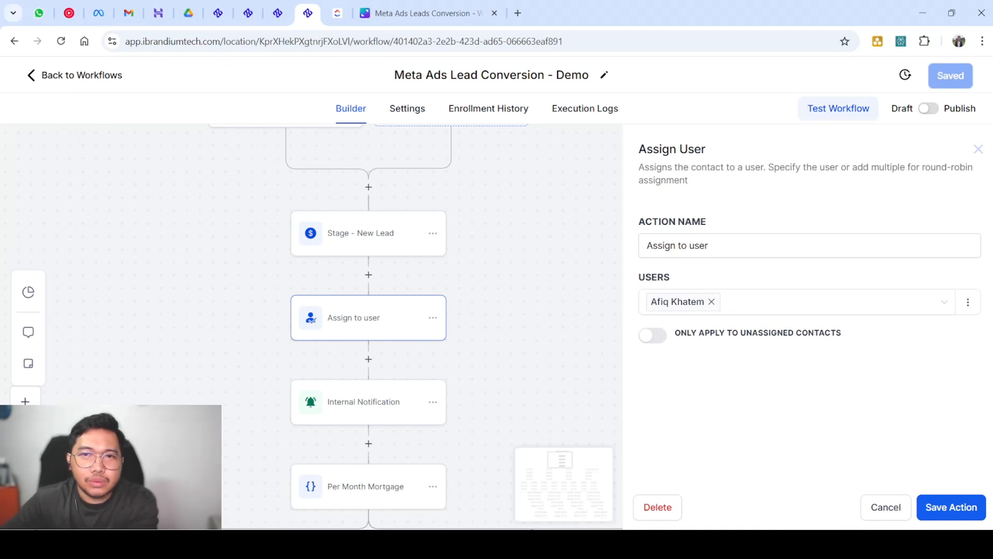
pyautogui.click(828, 302)
pyautogui.click(828, 393)
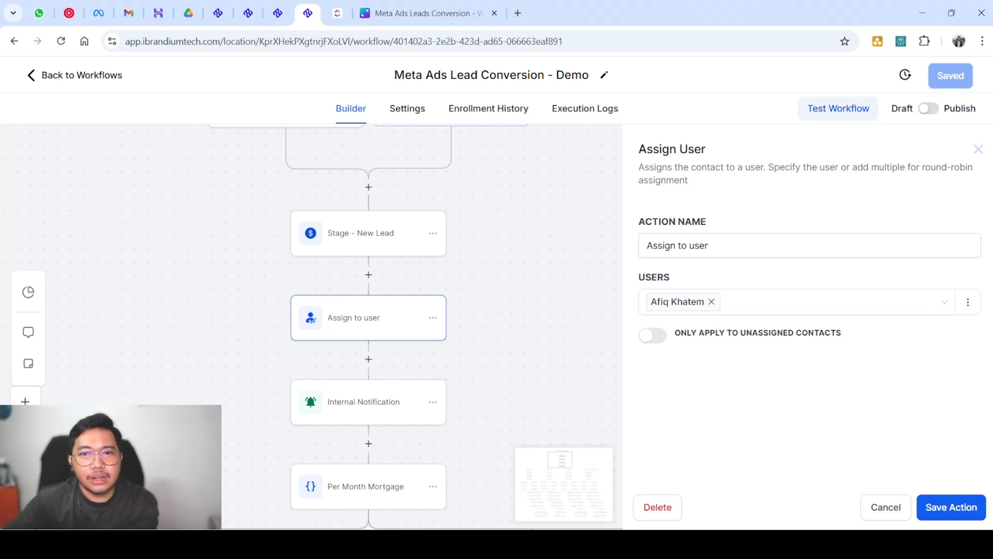
# Close the Assign User panel and marquee-select the workflow's first steps to survey them
pyautogui.moveTo(638, 149); pyautogui.dragTo(707, 149)
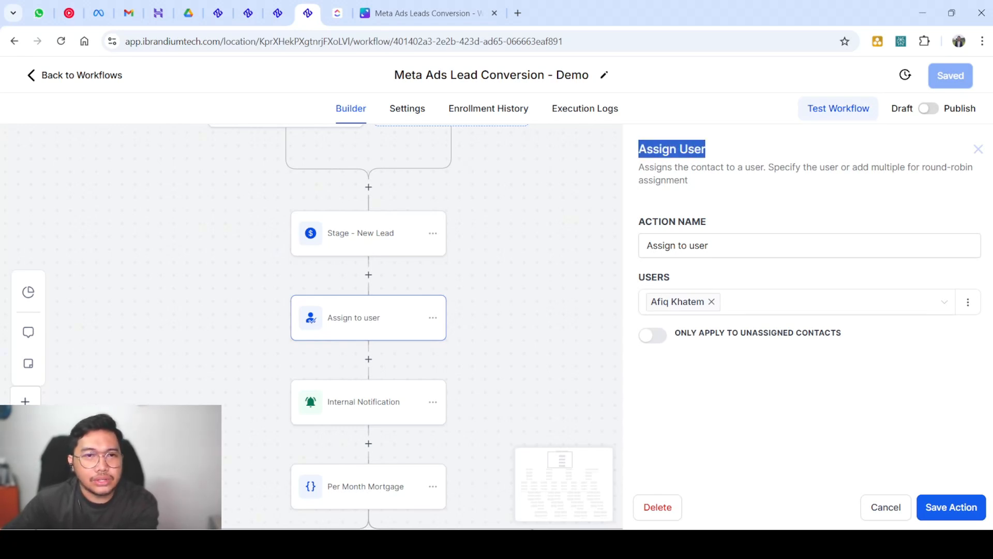
pyautogui.scroll(-2, 368, 325)
pyautogui.scroll(1, 368, 326)
pyautogui.scroll(2, 368, 326)
pyautogui.scroll(-3, 368, 326)
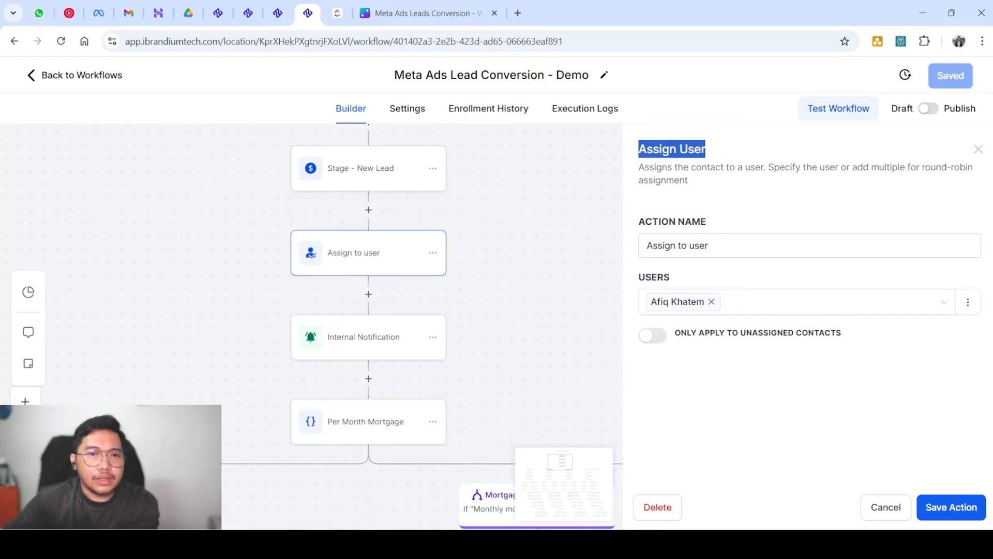
pyautogui.scroll(1, 369, 326)
pyautogui.moveTo(219, 153); pyautogui.dragTo(560, 480)
pyautogui.click(561, 466)
# Scroll down to the mortgage-budget branches after Internal Notification and Per Month Mortgage
pyautogui.scroll(-4, 307, 373)
pyautogui.scroll(-8, 308, 373)
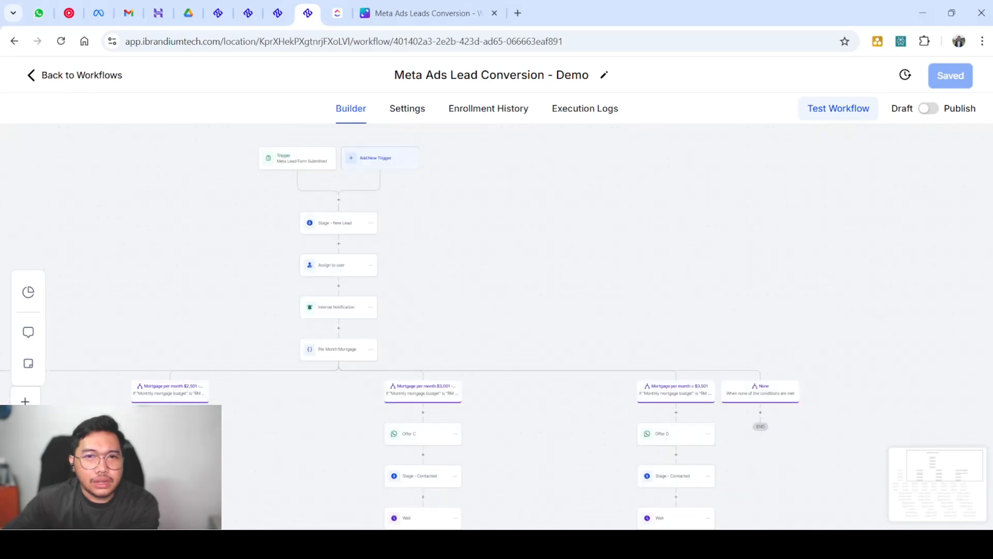
pyautogui.scroll(-13, 308, 372)
pyautogui.scroll(10, 484, 325)
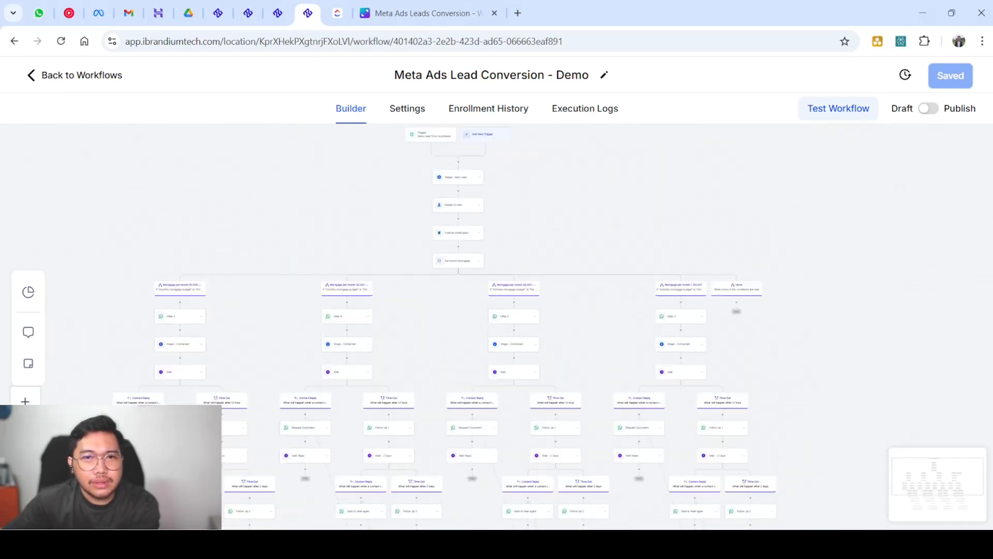
pyautogui.scroll(-1, 484, 325)
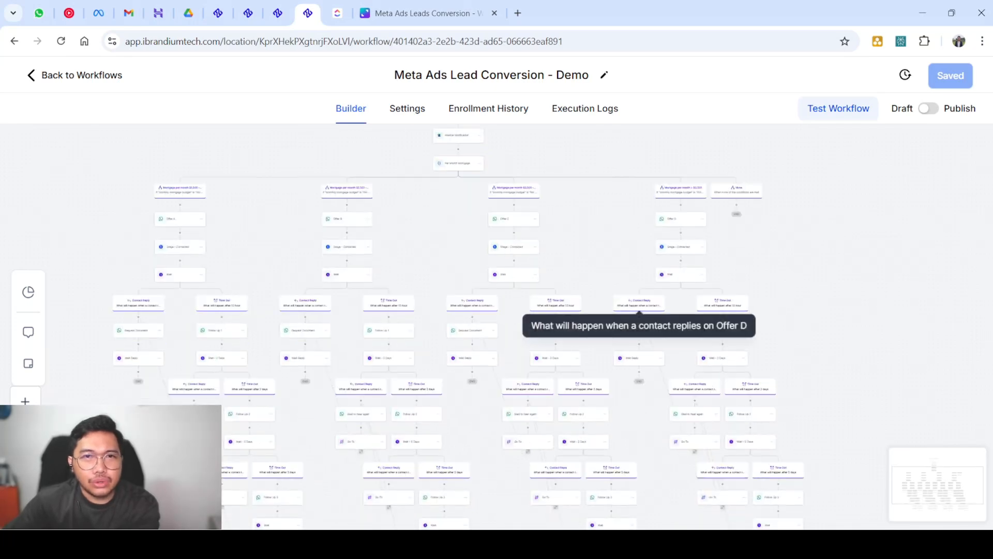
pyautogui.scroll(6, 640, 305)
pyautogui.scroll(7, 467, 324)
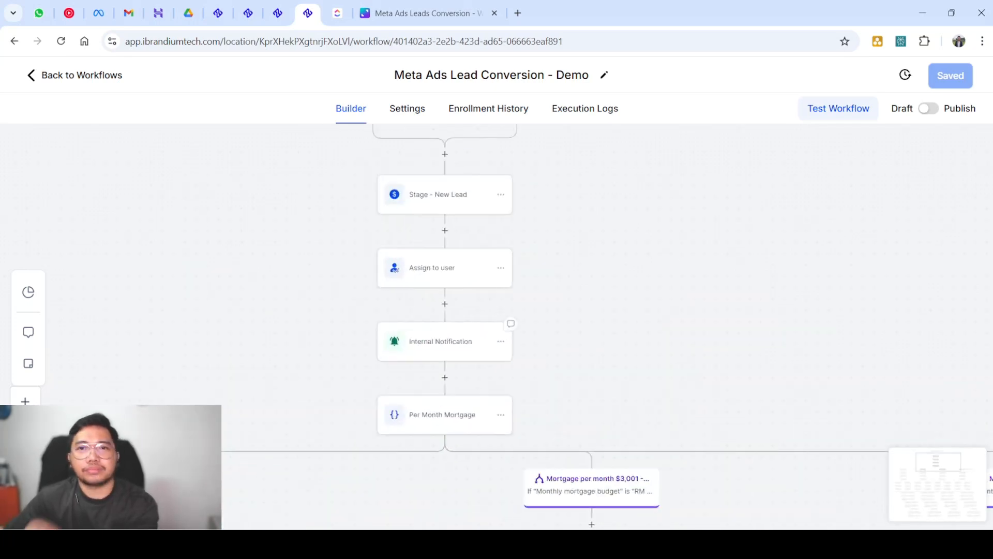
pyautogui.scroll(-3, 466, 326)
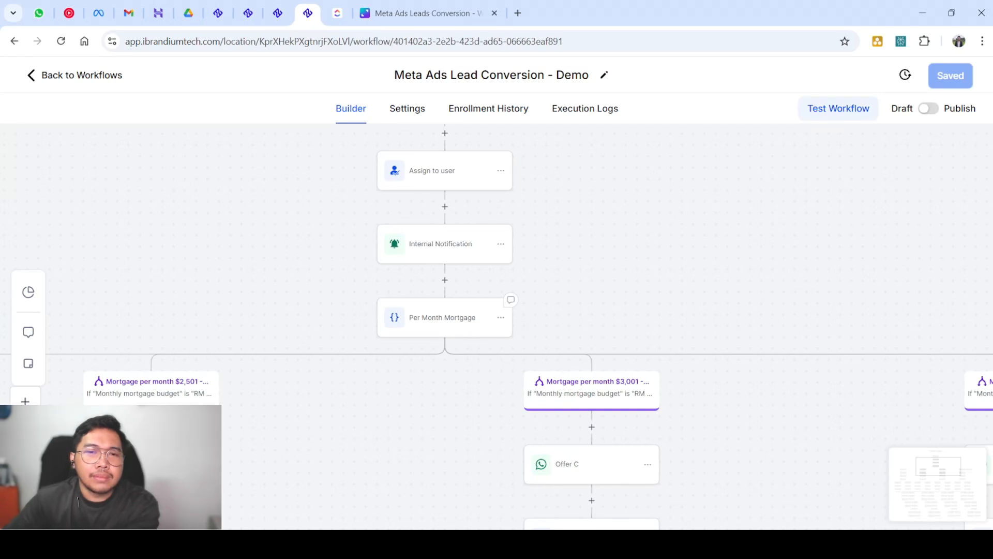
pyautogui.doubleClick(455, 243)
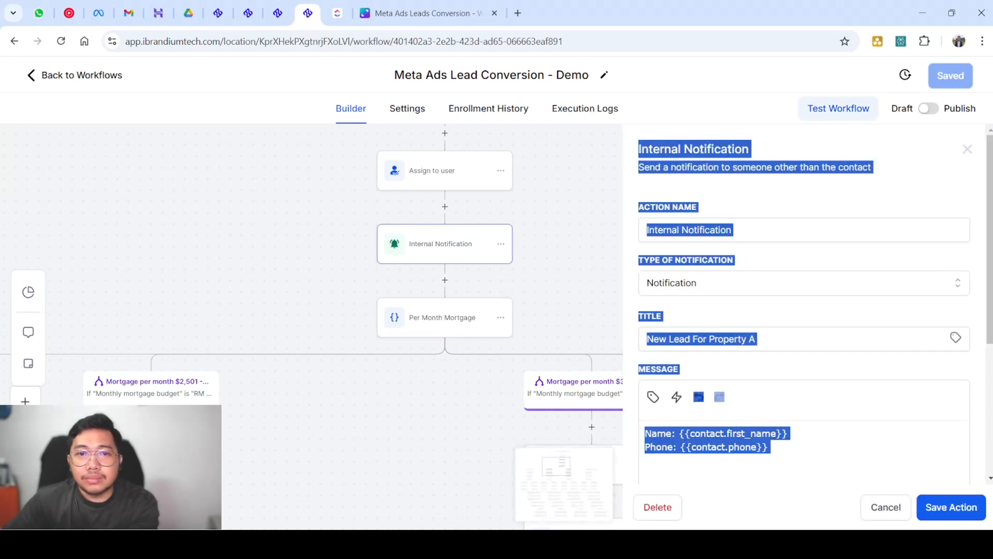
pyautogui.scroll(2, 455, 244)
pyautogui.scroll(3, 456, 244)
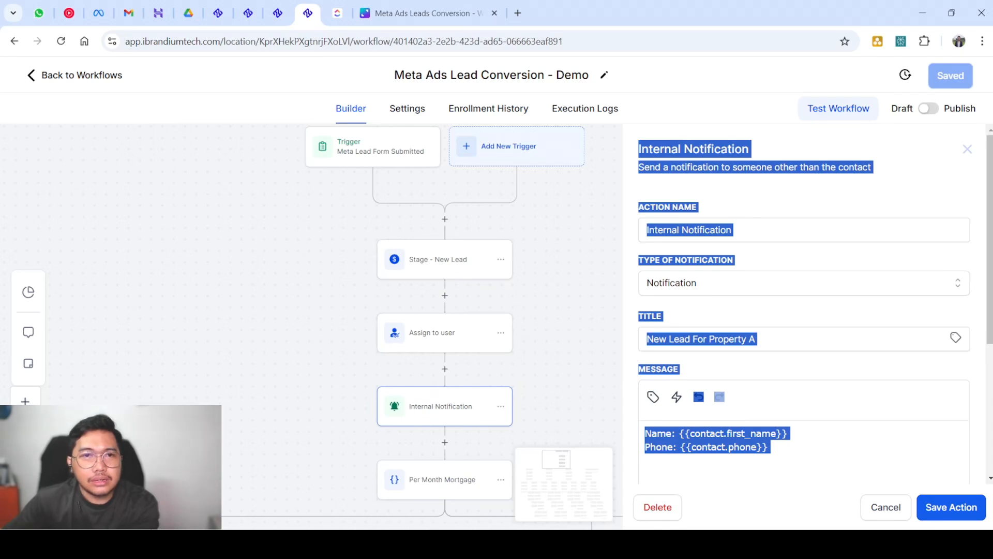
pyautogui.click(804, 187)
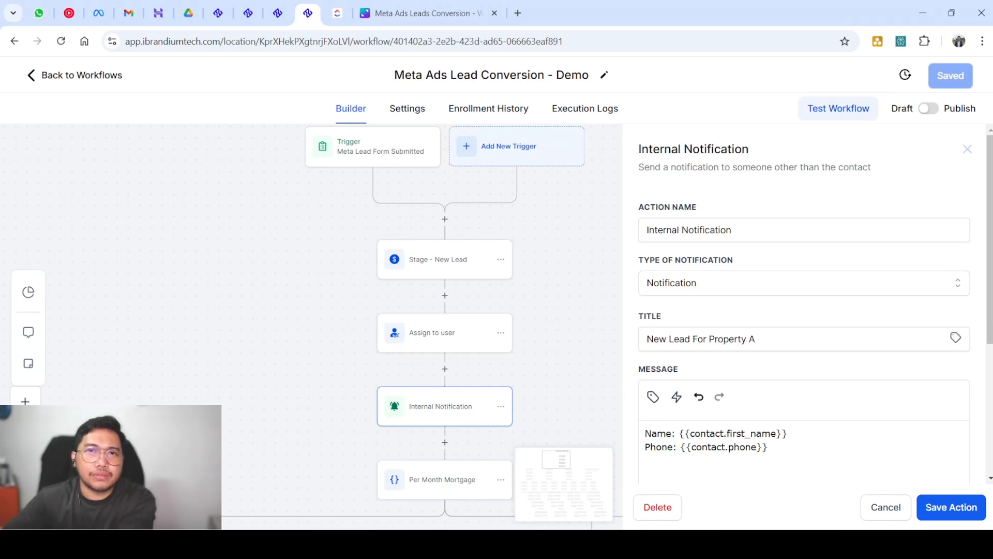
pyautogui.scroll(-4, 804, 310)
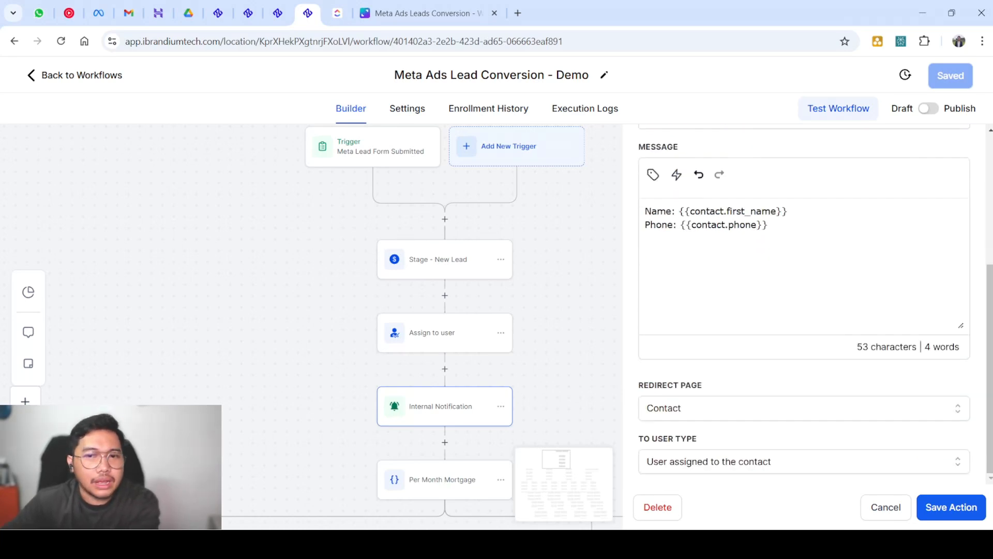
pyautogui.click(804, 408)
pyautogui.scroll(-1, 804, 311)
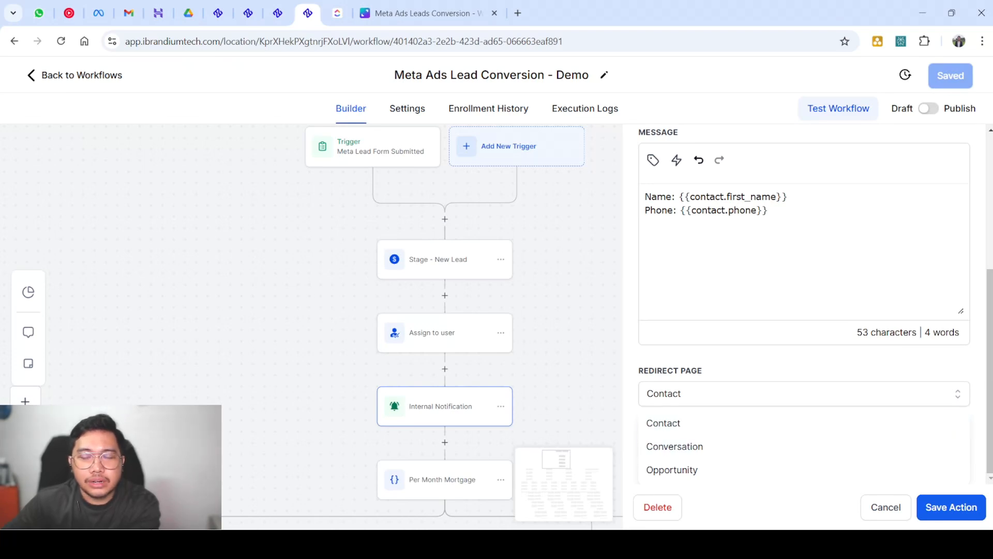
pyautogui.scroll(5, 805, 310)
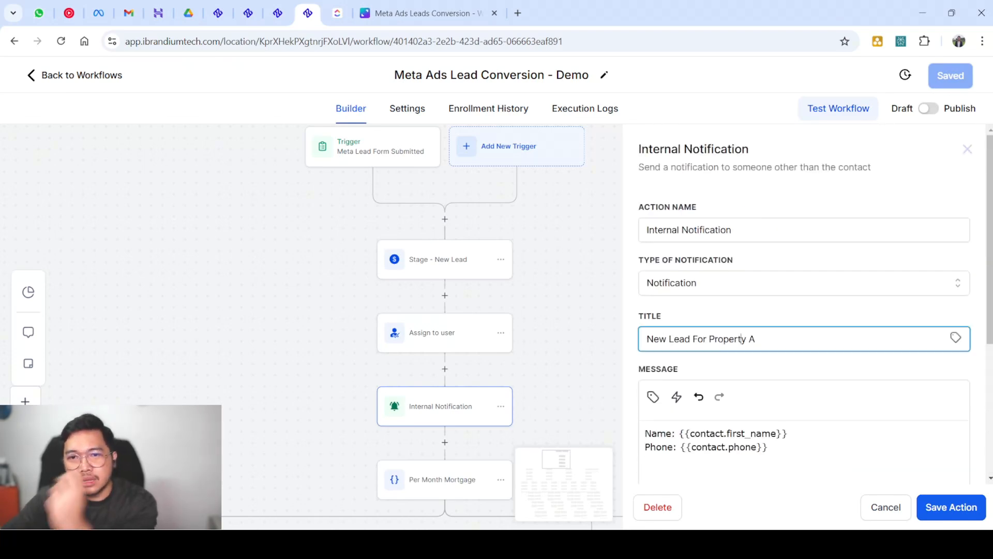
pyautogui.tripleClick(719, 339)
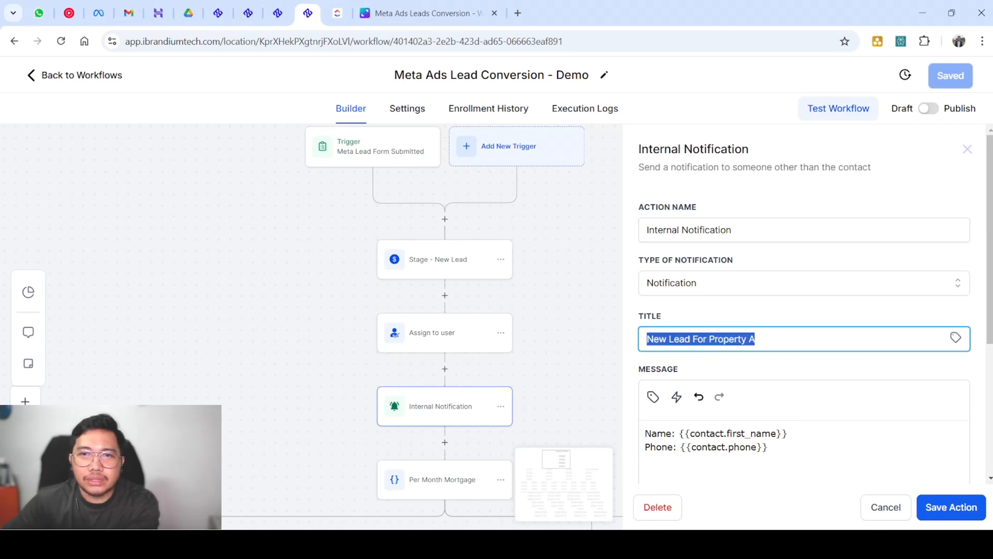
pyautogui.click(723, 447)
pyautogui.hotkey('ctrl', 'a')
pyautogui.scroll(-3, 723, 447)
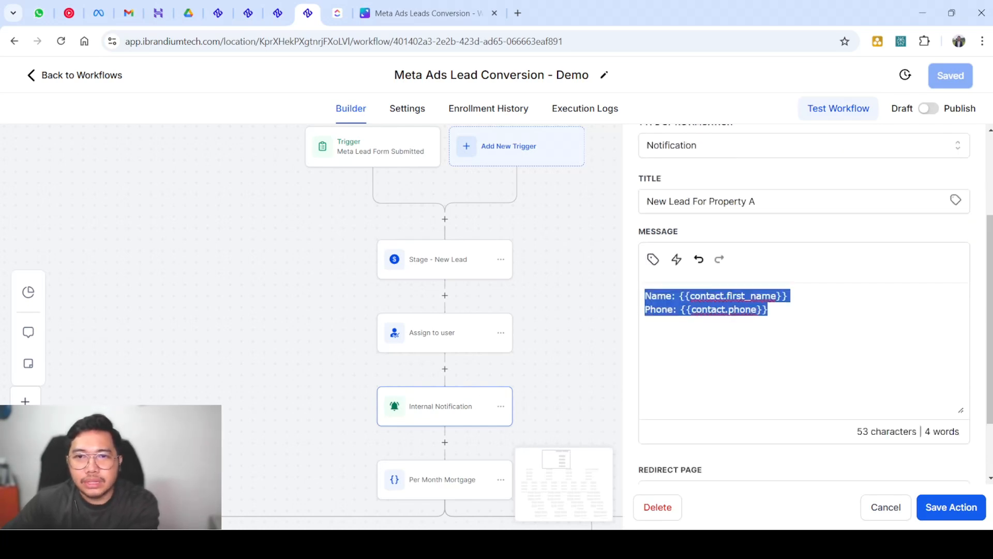
pyautogui.click(769, 253)
pyautogui.scroll(1, 769, 253)
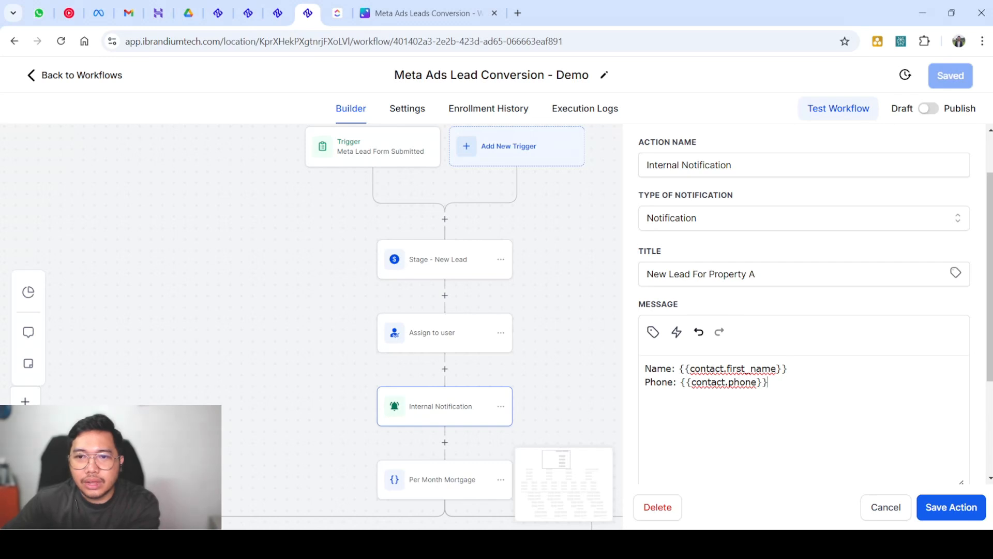
pyautogui.moveTo(789, 369); pyautogui.dragTo(679, 369)
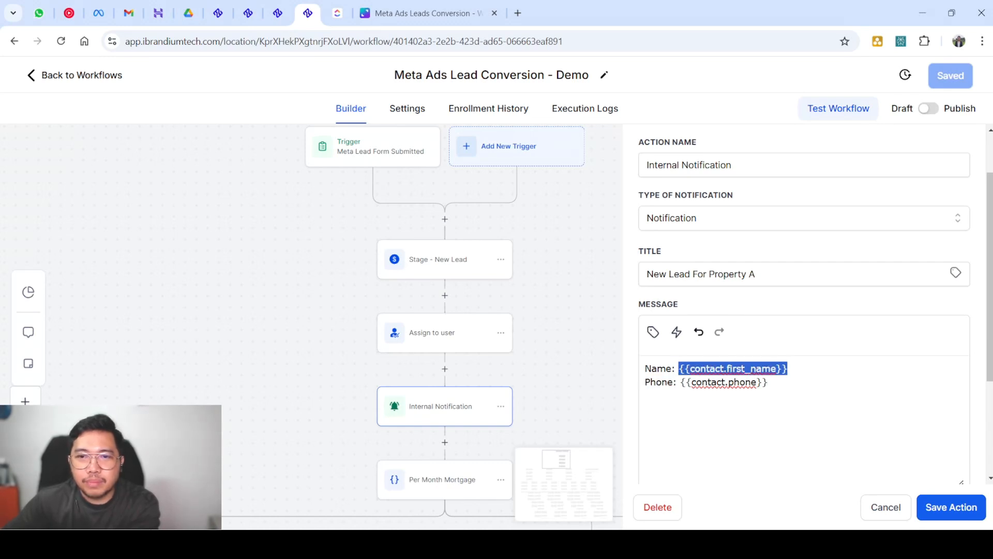
pyautogui.moveTo(769, 382); pyautogui.dragTo(680, 382)
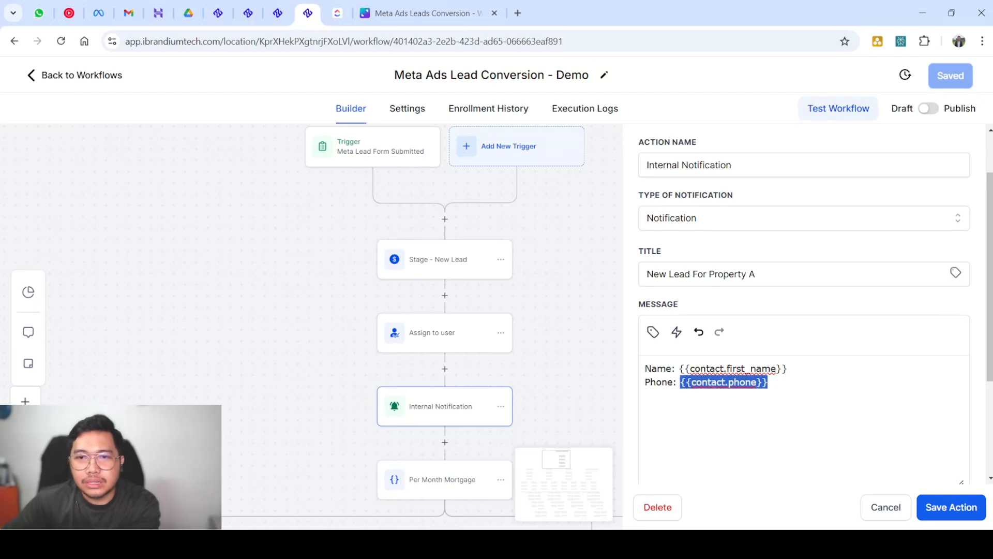
pyautogui.moveTo(790, 369); pyautogui.dragTo(683, 369)
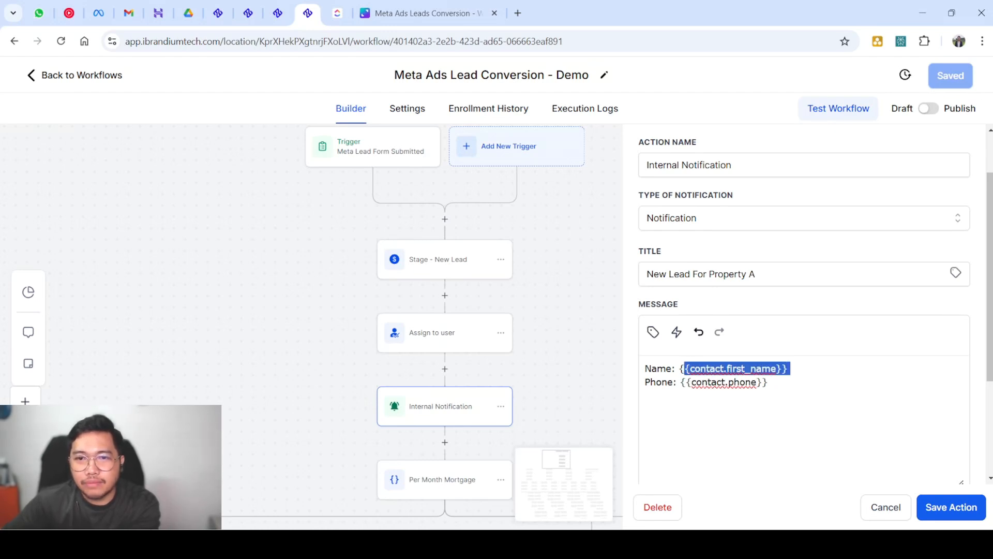
pyautogui.moveTo(769, 381); pyautogui.dragTo(679, 382)
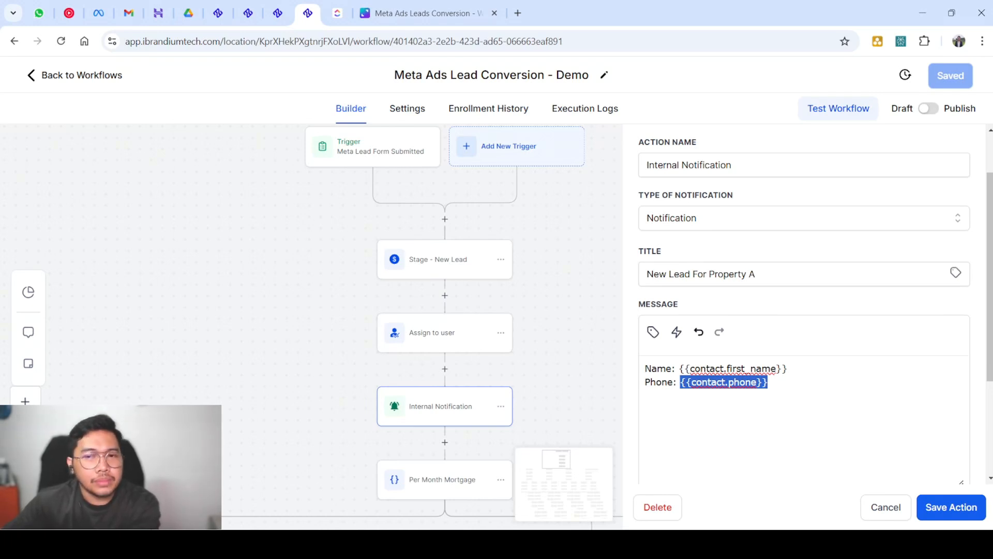
pyautogui.scroll(-3, 805, 310)
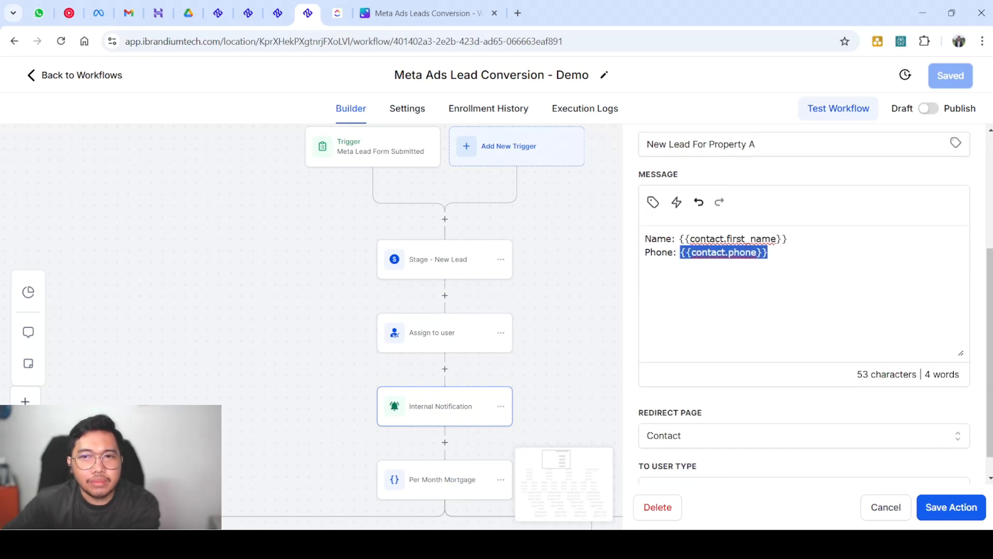
pyautogui.scroll(-1, 804, 311)
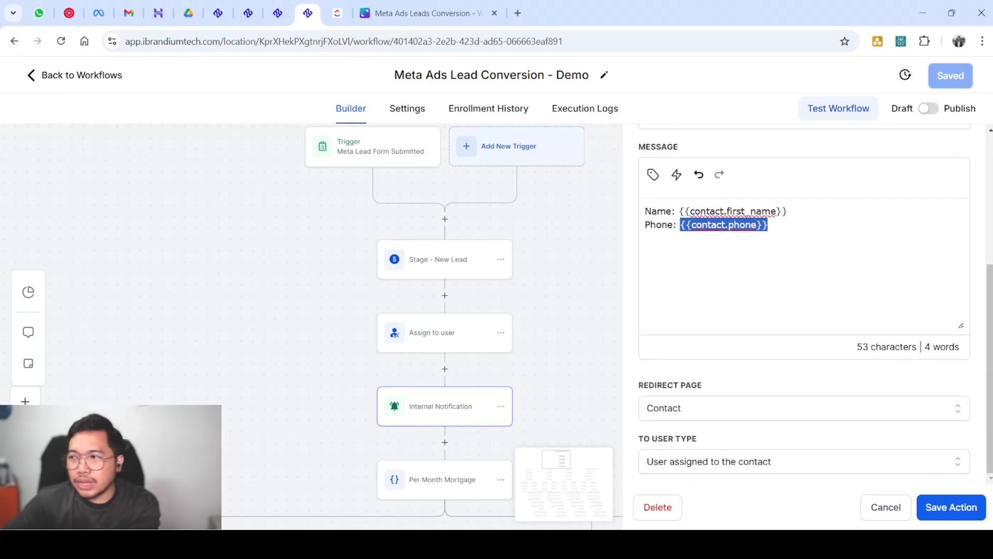
pyautogui.click(804, 408)
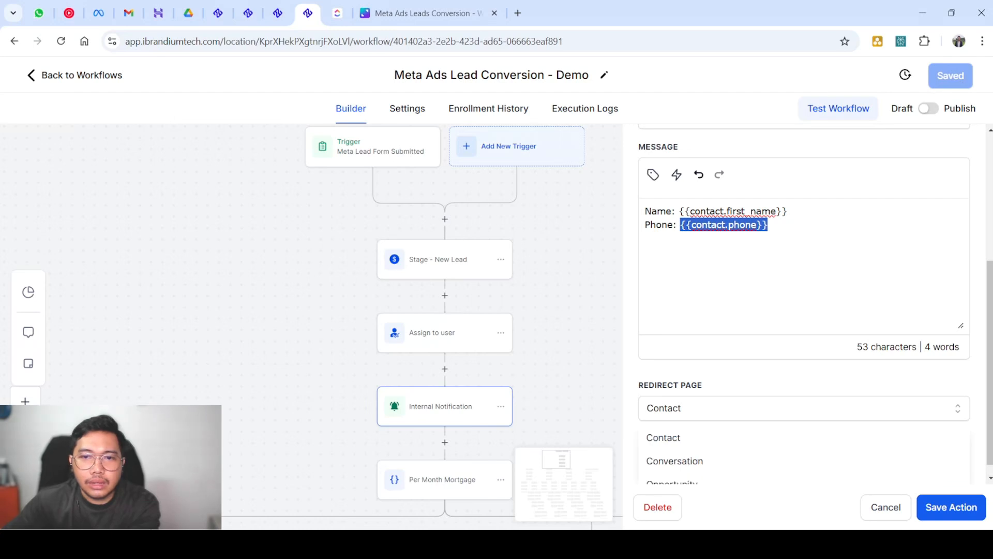
pyautogui.scroll(-1, 805, 409)
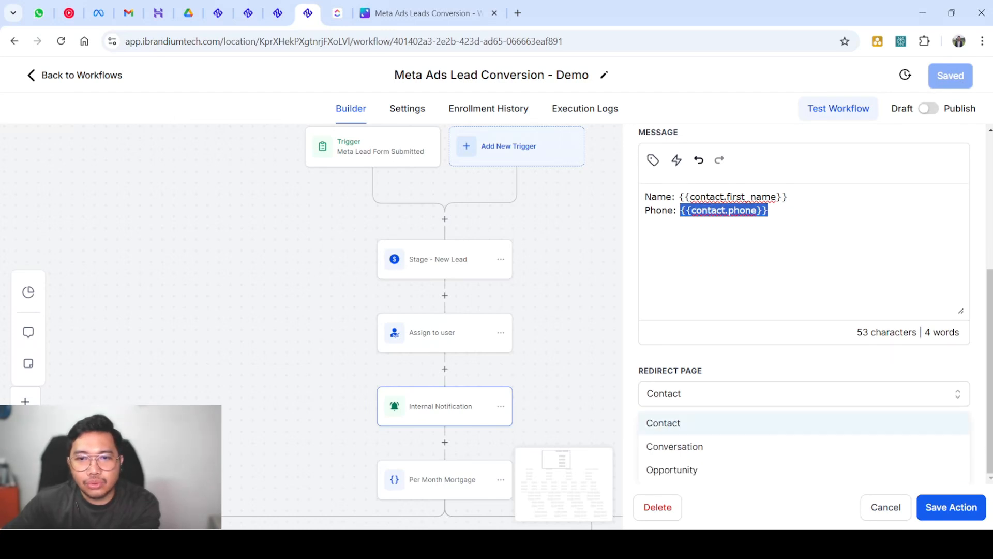
pyautogui.moveTo(703, 370); pyautogui.dragTo(644, 370)
pyautogui.click(803, 408)
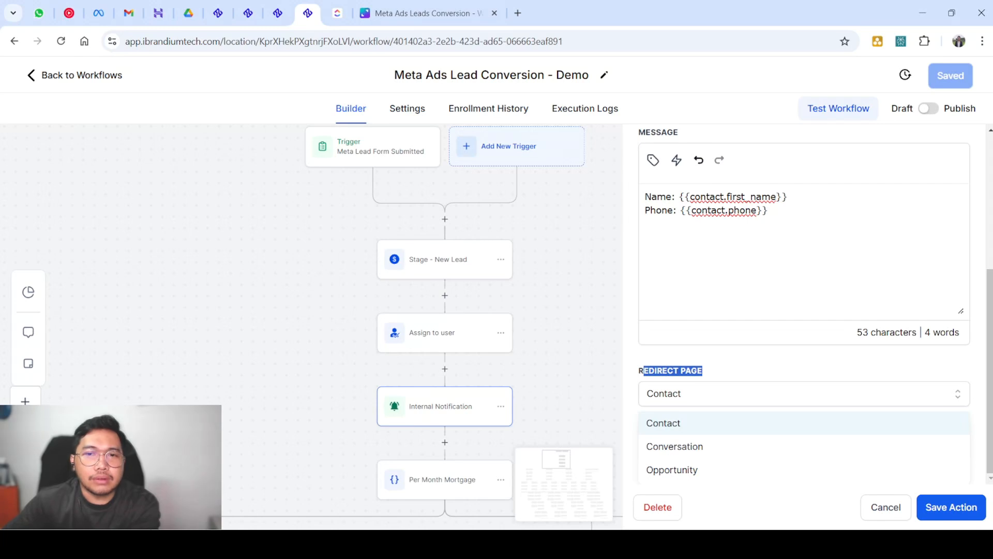
pyautogui.click(740, 370)
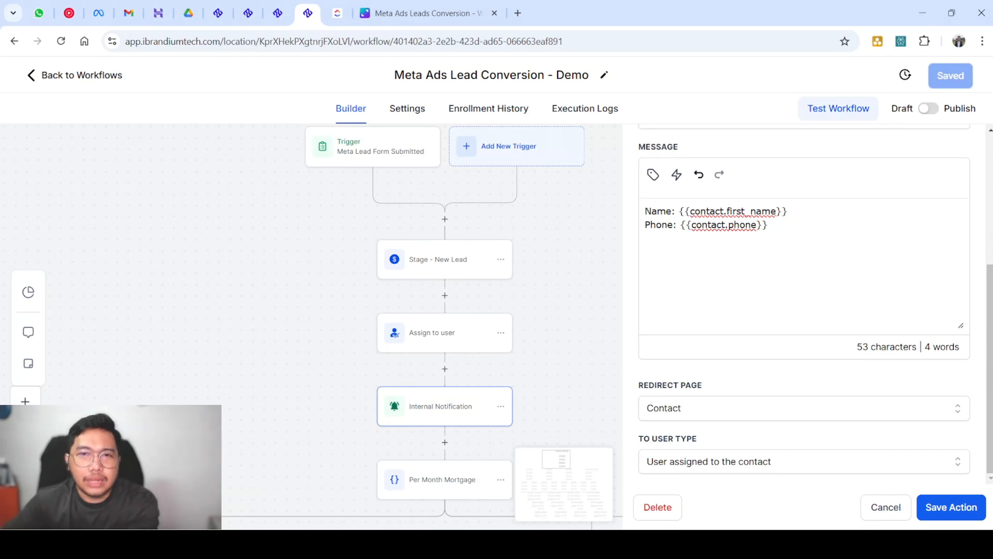
# Check the Internal Notification recipient choices, keeping it on the user assigned to the contact
pyautogui.click(804, 461)
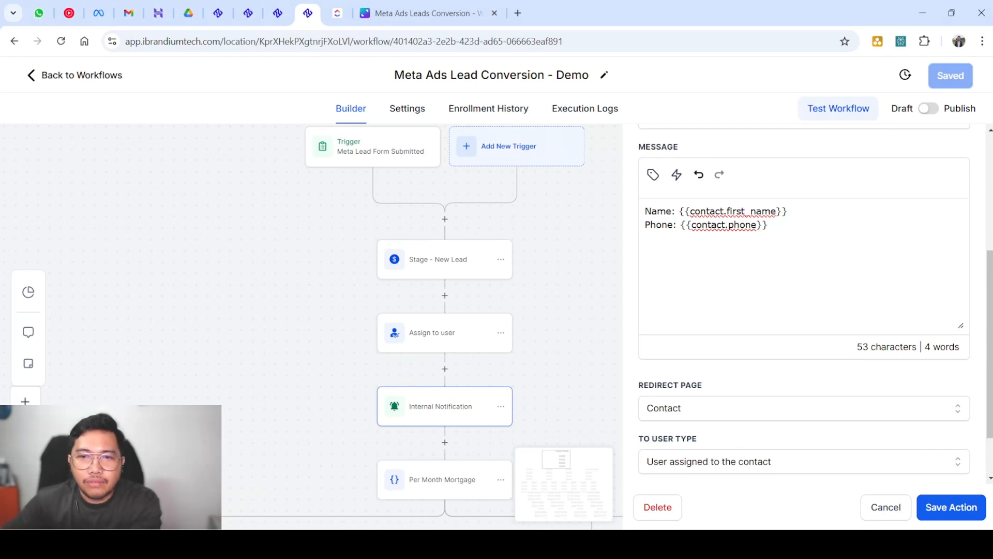
pyautogui.scroll(-2, 804, 461)
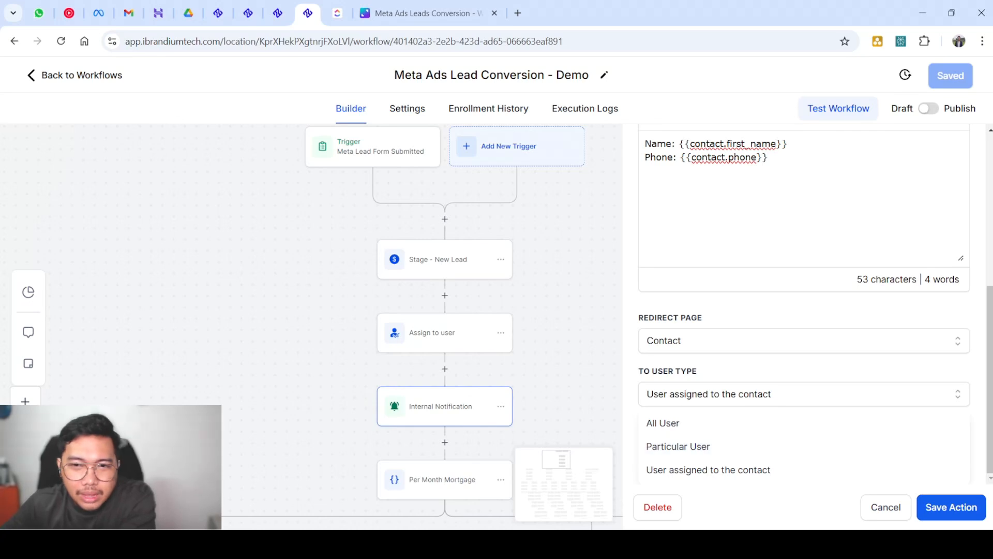
pyautogui.click(950, 507)
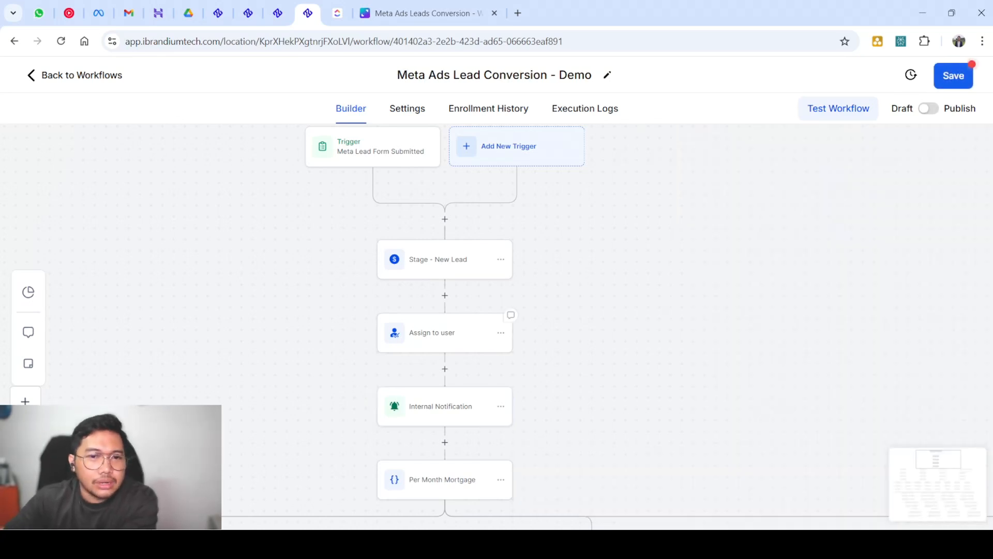
pyautogui.scroll(-6, 520, 339)
pyautogui.scroll(-1, 519, 341)
pyautogui.scroll(-1, 520, 339)
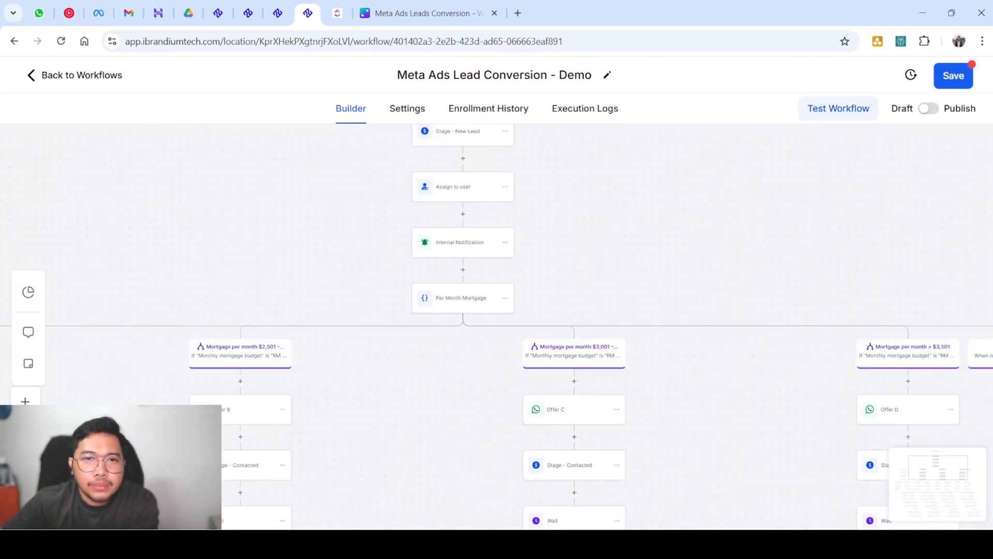
pyautogui.scroll(2, 520, 339)
pyautogui.scroll(1, 514, 304)
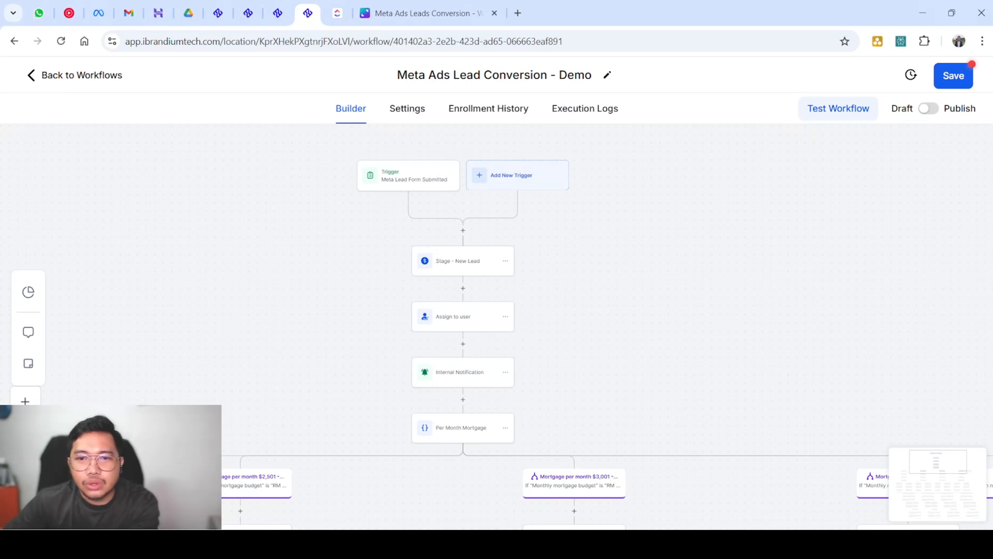
pyautogui.scroll(-1, 496, 325)
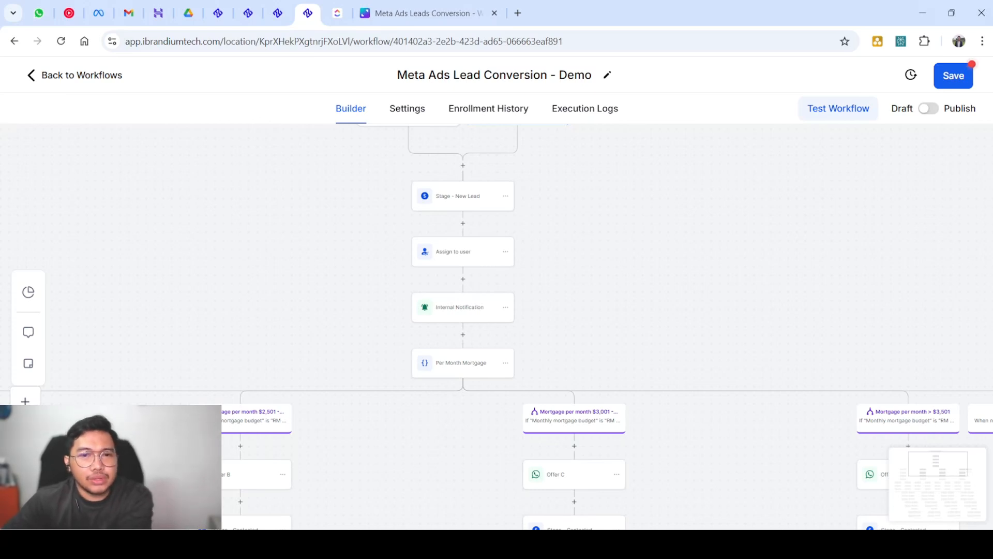
pyautogui.scroll(-1, 497, 326)
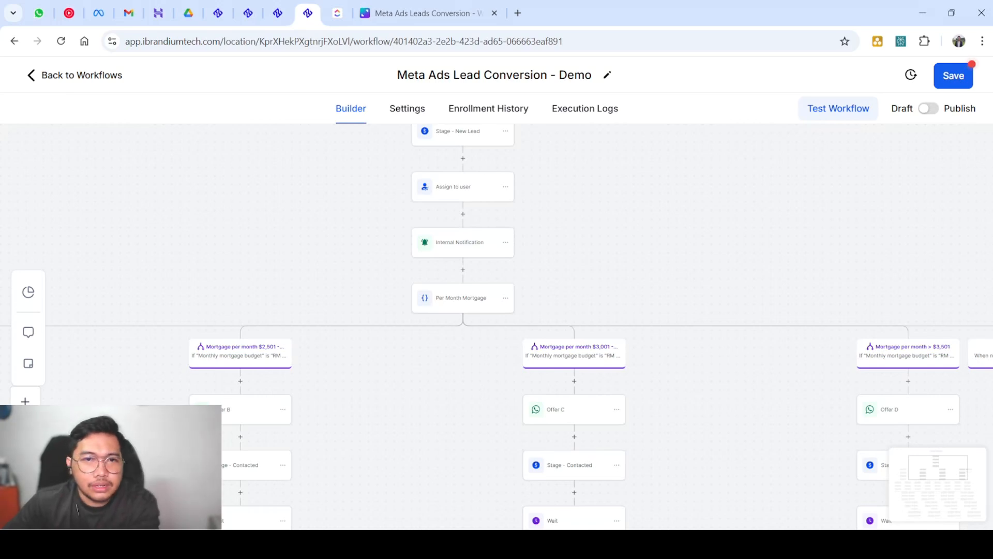
pyautogui.click(460, 298)
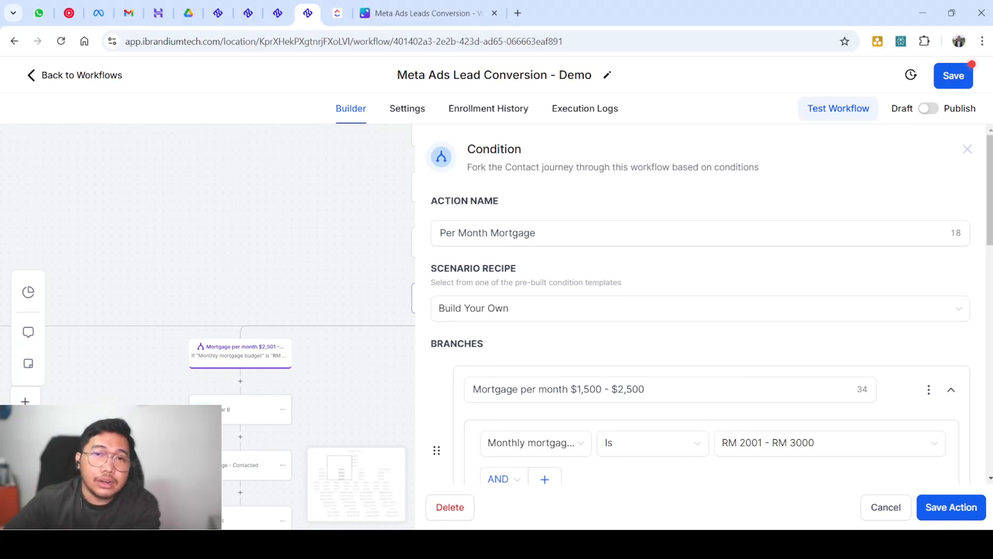
pyautogui.tripleClick(562, 389)
pyautogui.click(632, 389)
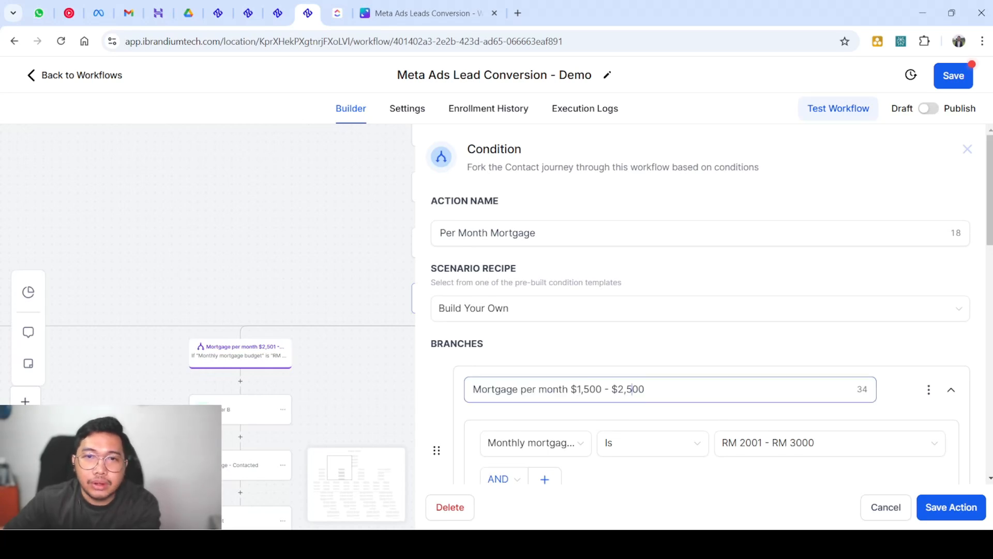
pyautogui.scroll(-1, 632, 389)
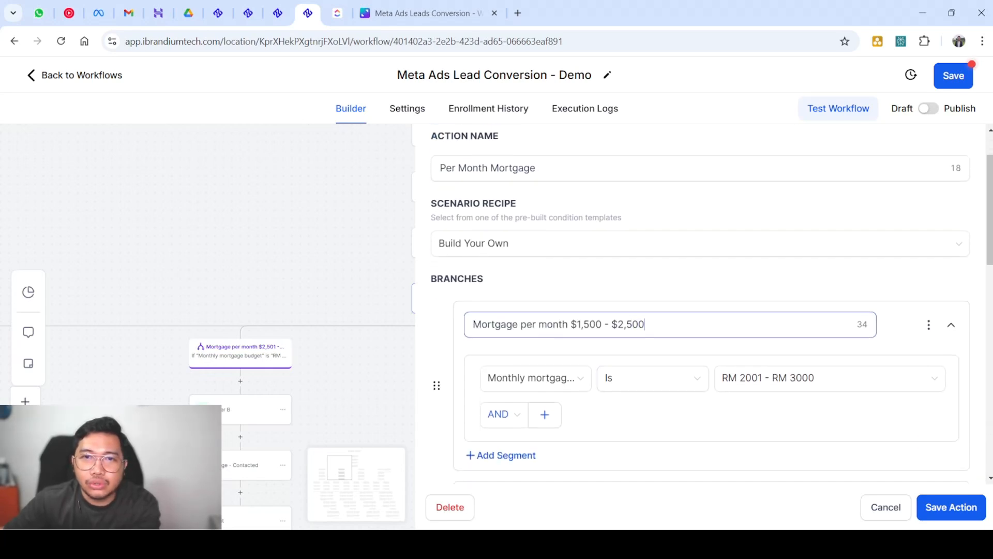
pyautogui.moveTo(645, 324); pyautogui.dragTo(581, 324)
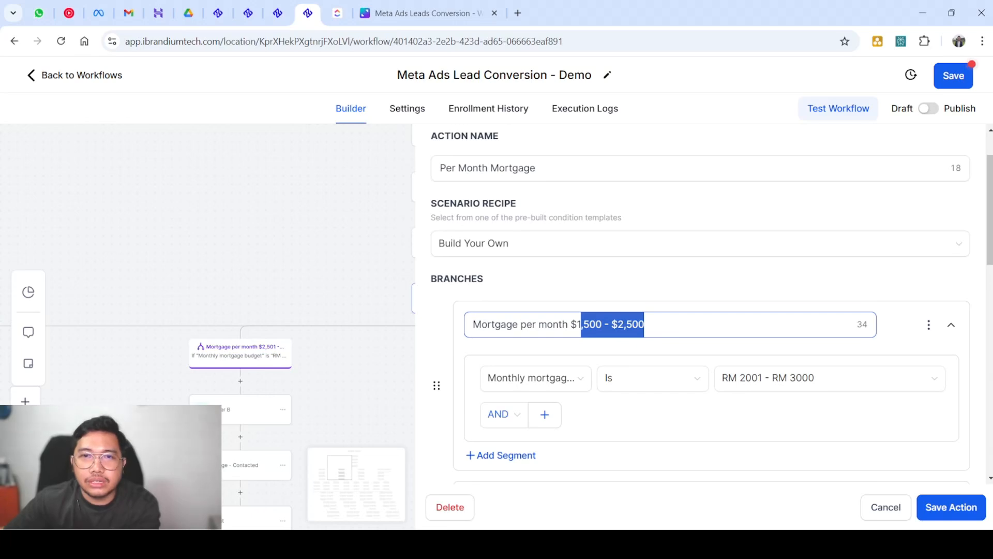
pyautogui.click(331, 233)
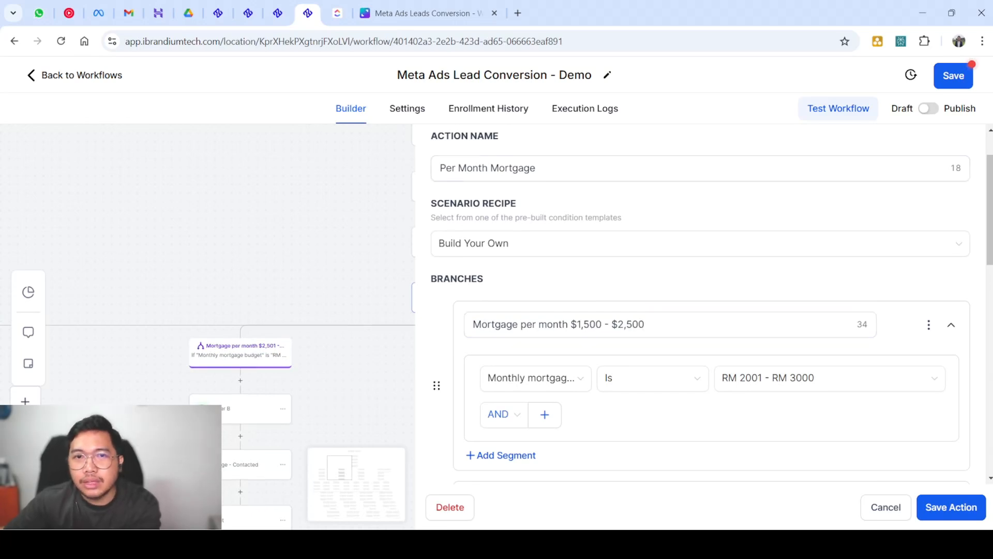
pyautogui.scroll(1, 699, 170)
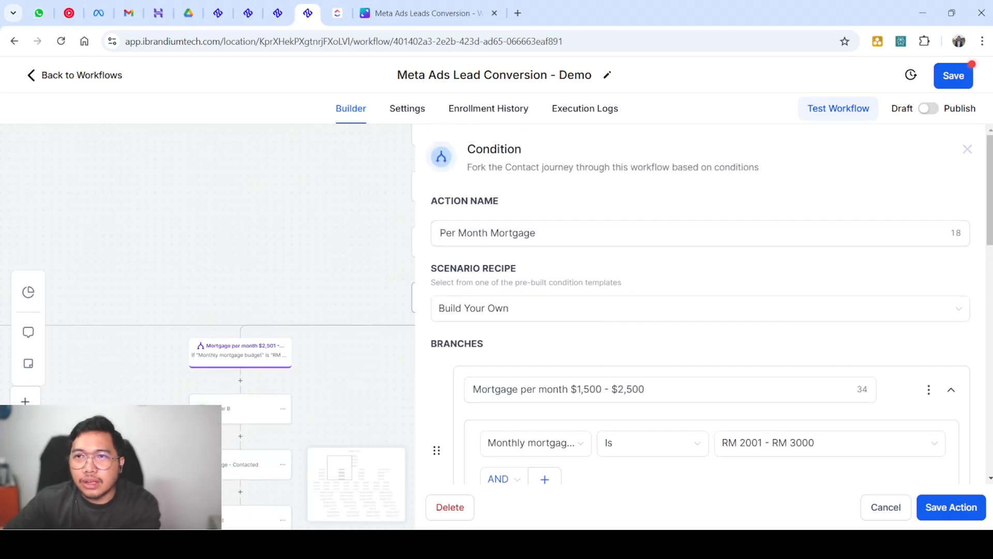
pyautogui.click(968, 149)
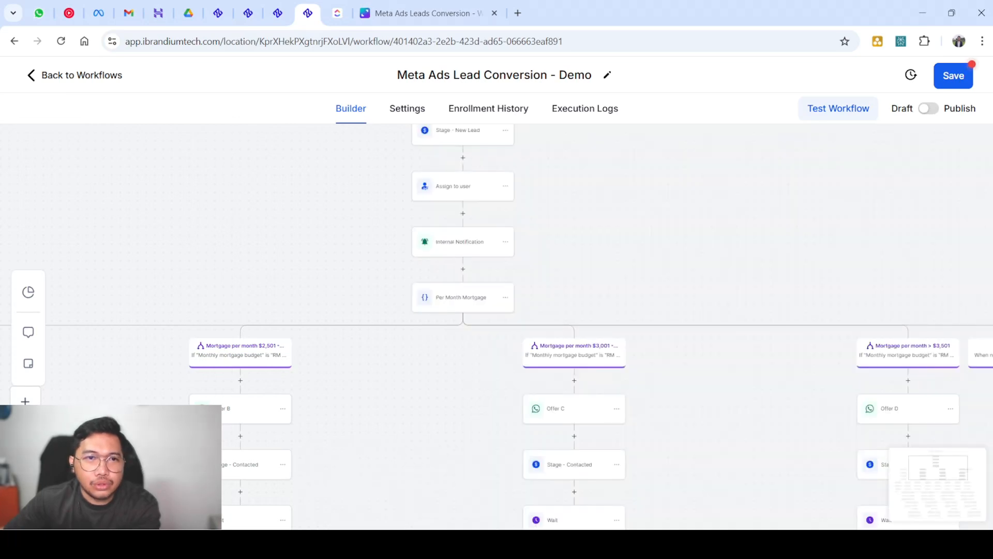
# Pan the canvas across the mortgage branches to the Per Month Mortgage condition
pyautogui.scroll(4, 497, 326)
pyautogui.scroll(-5, 496, 326)
pyautogui.hscroll(-11, 496, 326)
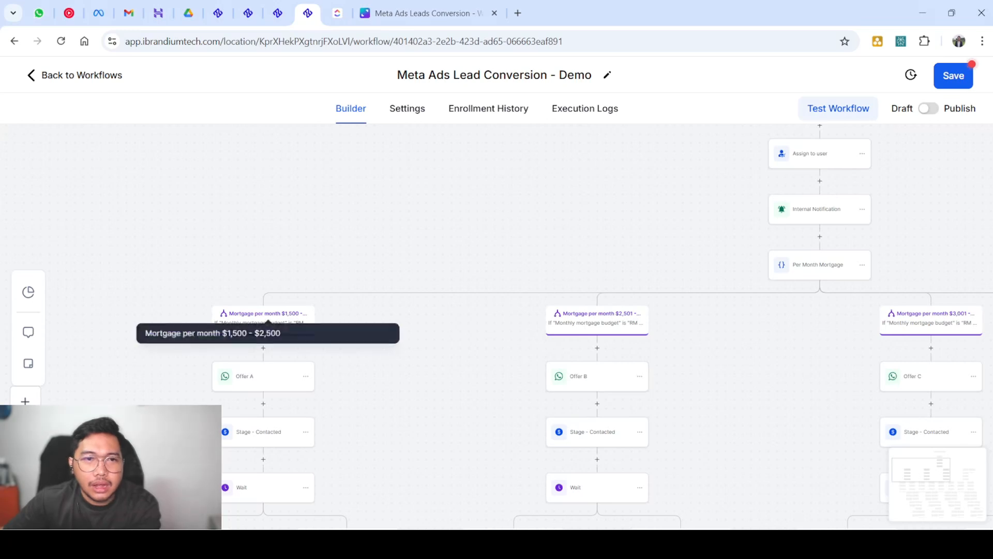
pyautogui.scroll(1, 268, 322)
pyautogui.hscroll(2, 267, 322)
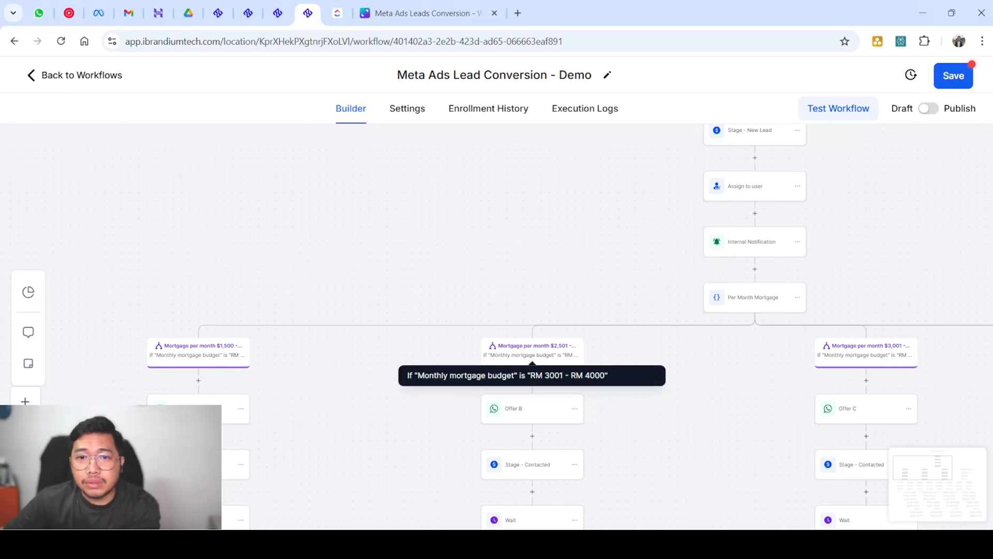
# Reopen the Per Month Mortgage condition and highlight its branch price ranges, such as $3,001 - $3,500
pyautogui.click(750, 299)
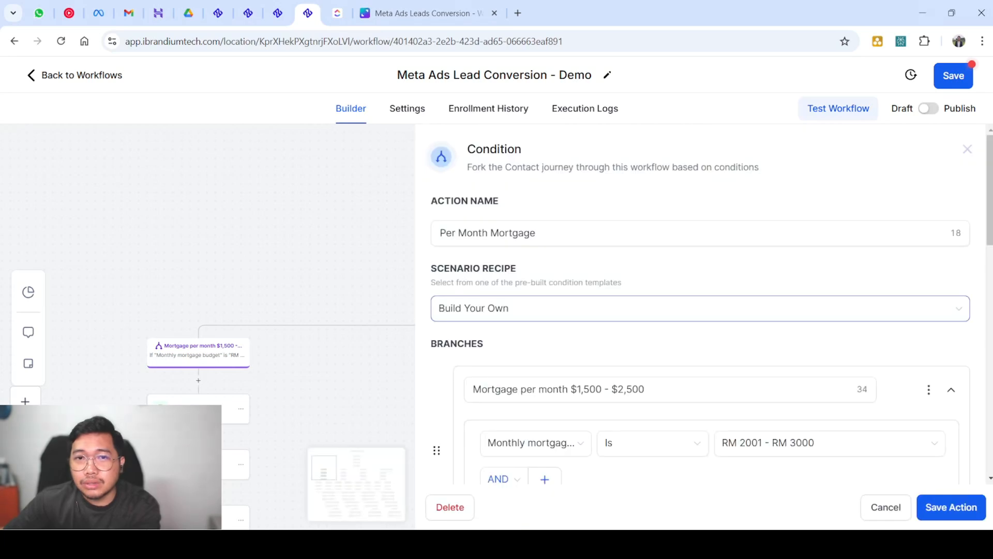
pyautogui.scroll(-8, 739, 304)
pyautogui.moveTo(647, 230); pyautogui.dragTo(569, 230)
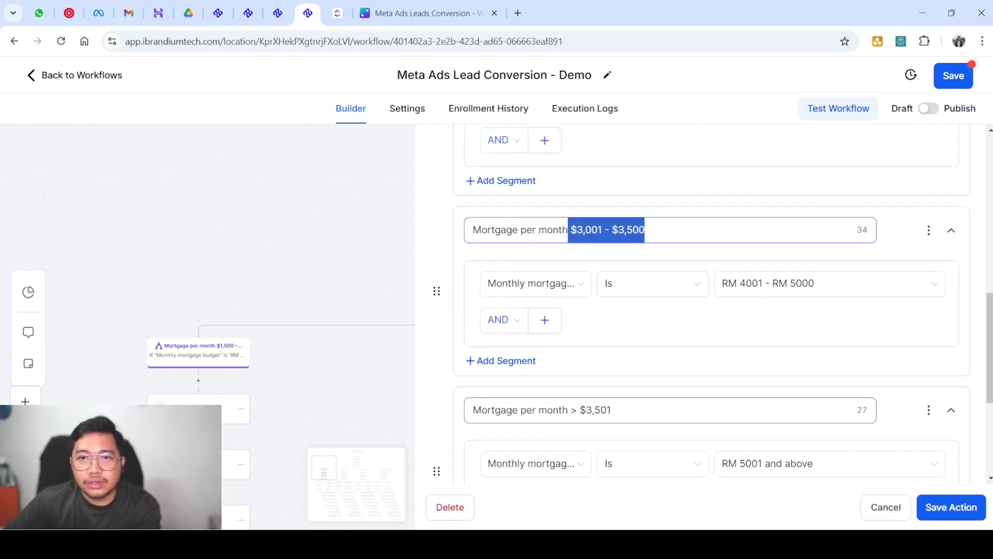
pyautogui.scroll(-1, 610, 410)
pyautogui.moveTo(611, 345); pyautogui.dragTo(578, 345)
pyautogui.scroll(-3, 713, 305)
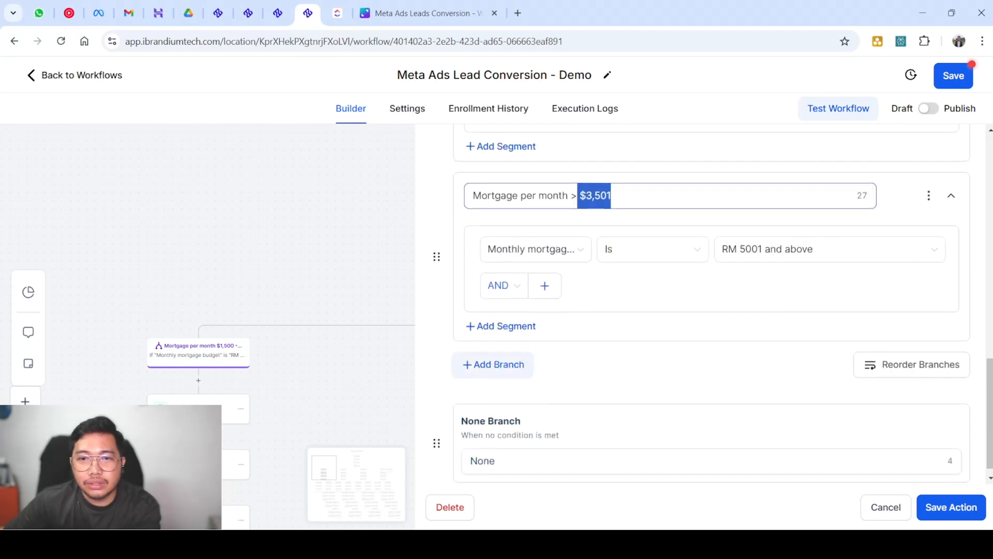
pyautogui.scroll(4, 713, 305)
pyautogui.scroll(5, 711, 305)
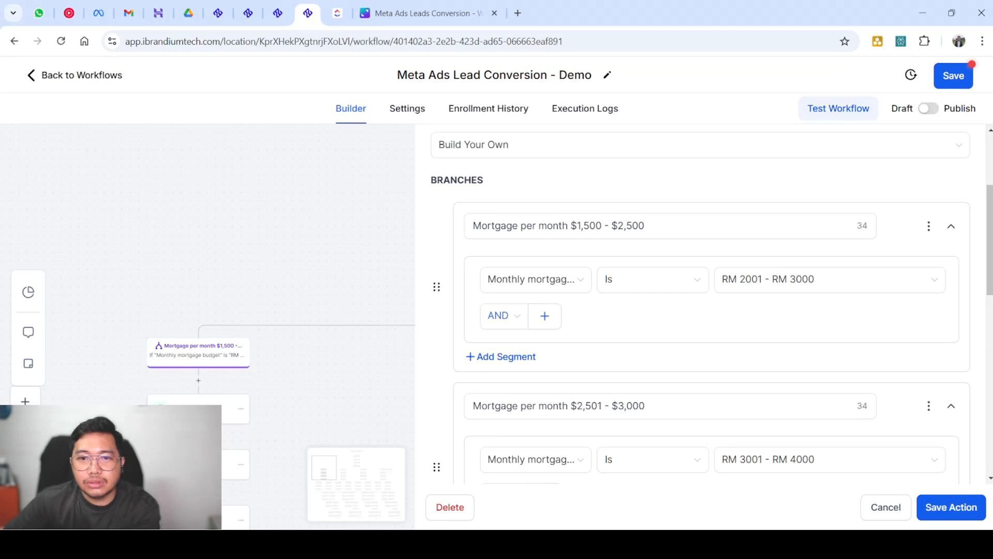
# Close the condition, pan across all branches, and open the Offer A WhatsApp action's settings
pyautogui.press('Escape')
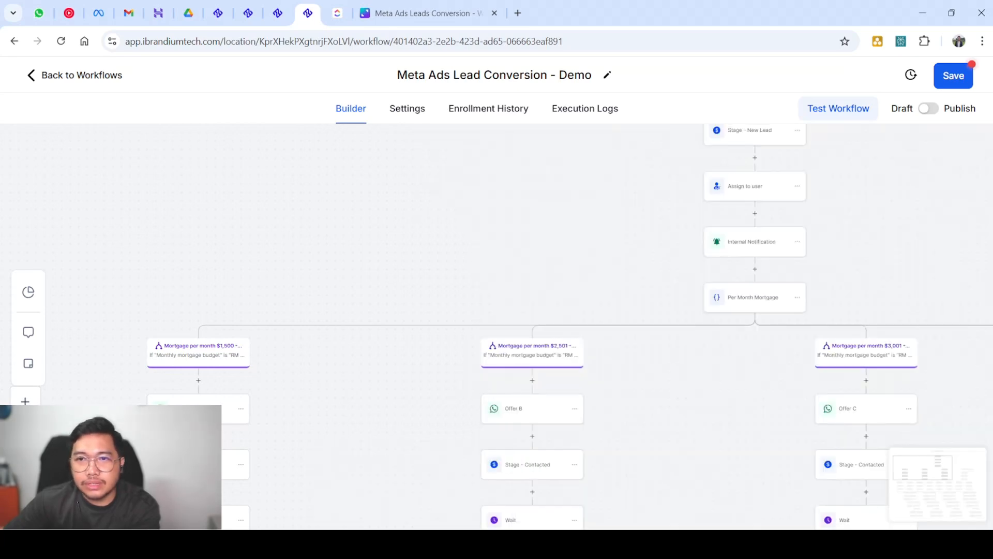
pyautogui.scroll(-3, 518, 326)
pyautogui.hscroll(5, 517, 326)
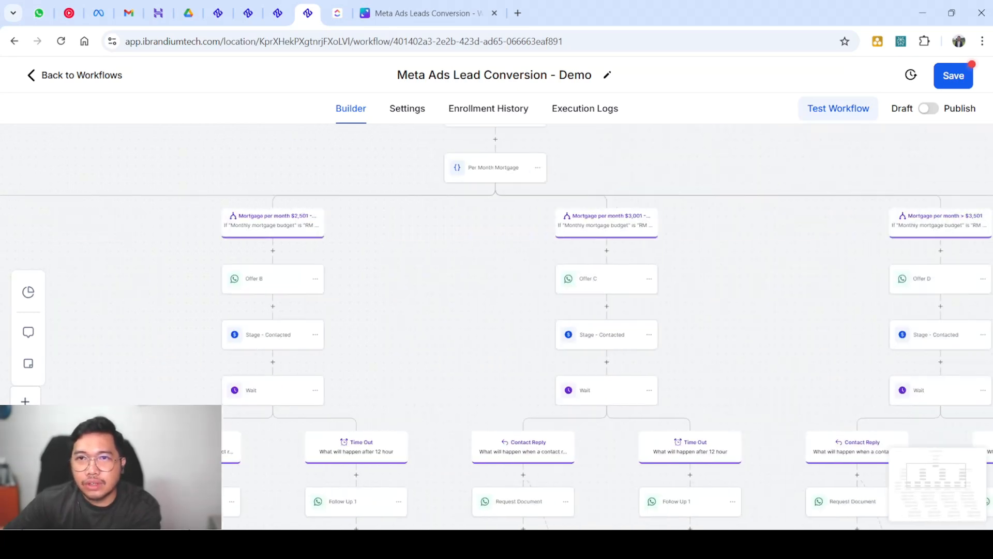
pyautogui.hscroll(3, 517, 326)
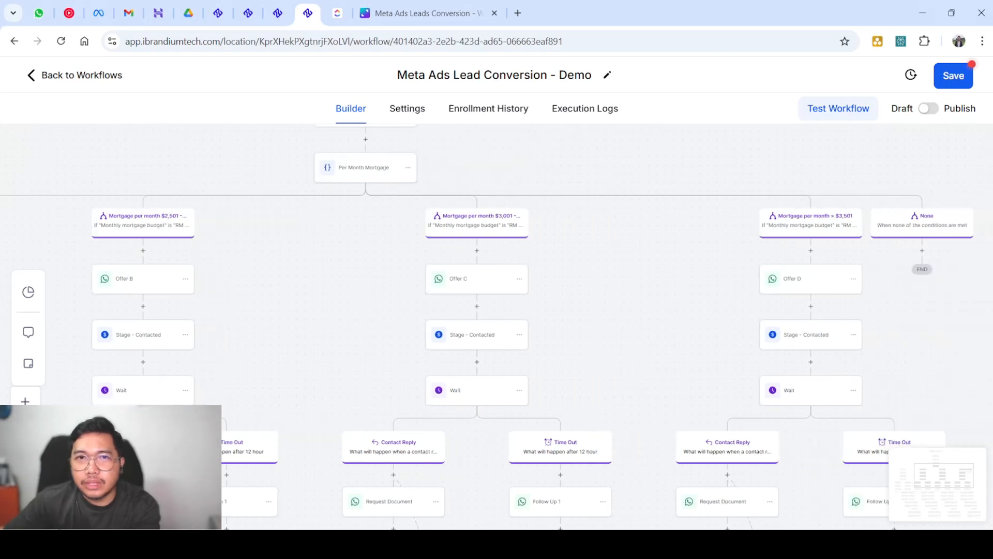
pyautogui.hscroll(-9, 517, 326)
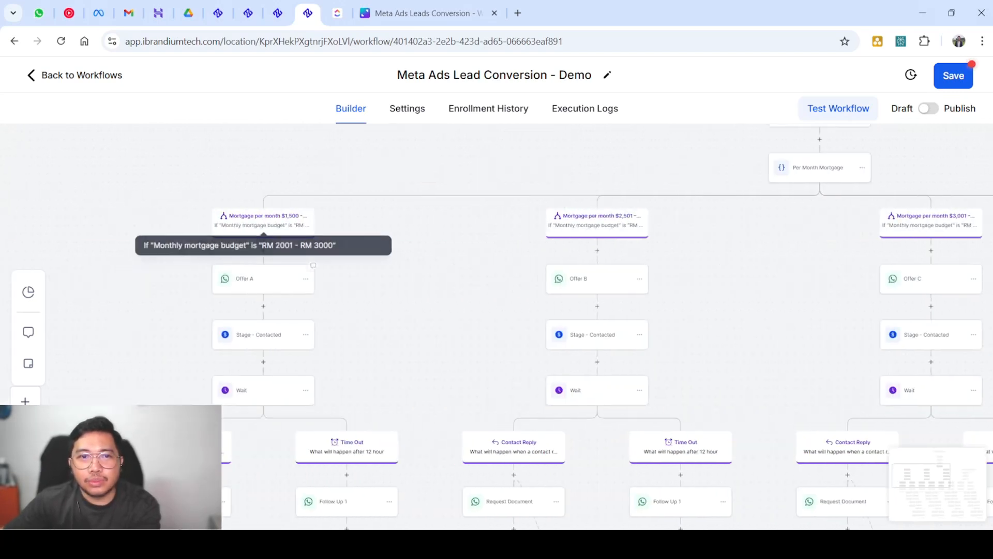
pyautogui.scroll(-3, 517, 326)
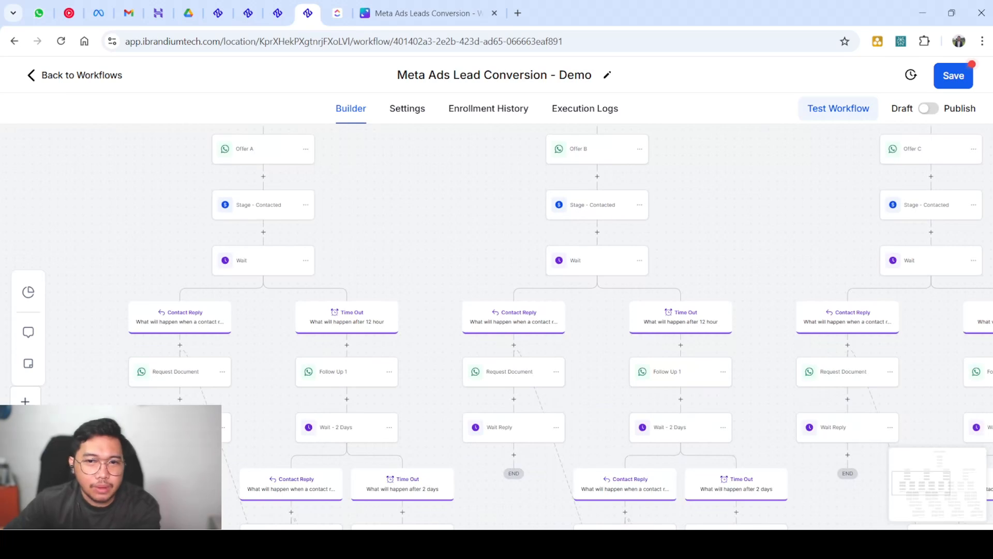
pyautogui.scroll(3, 518, 326)
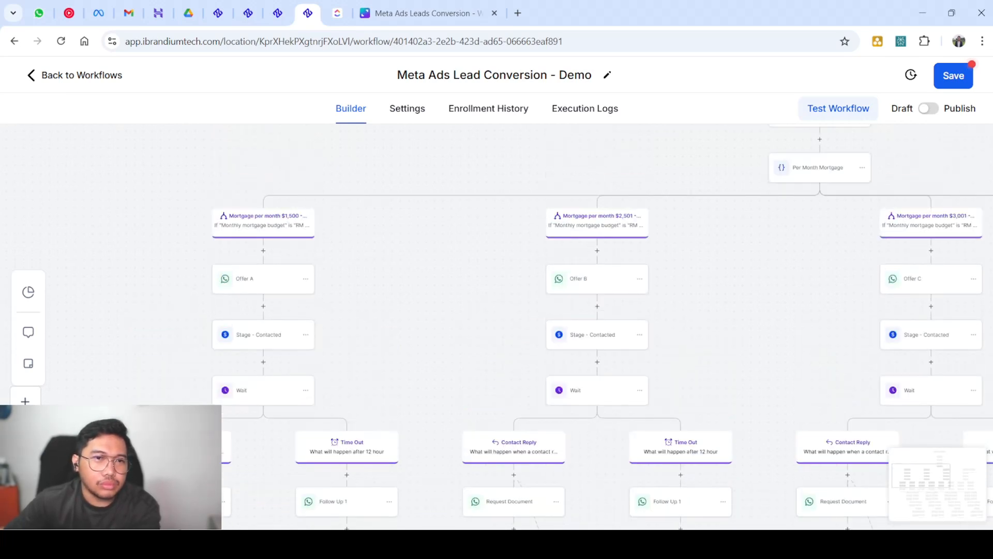
pyautogui.scroll(-3, 518, 326)
pyautogui.scroll(4, 517, 326)
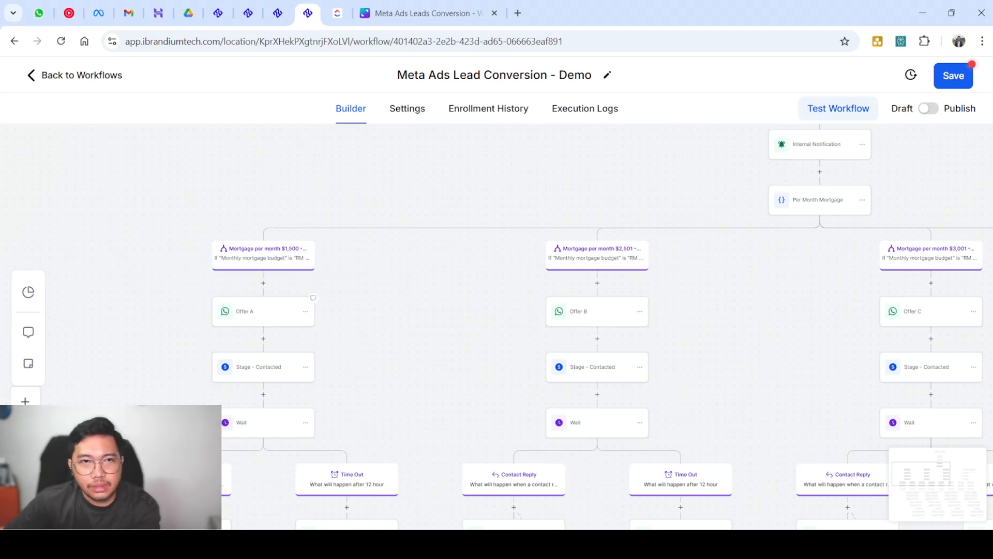
pyautogui.scroll(2, 263, 319)
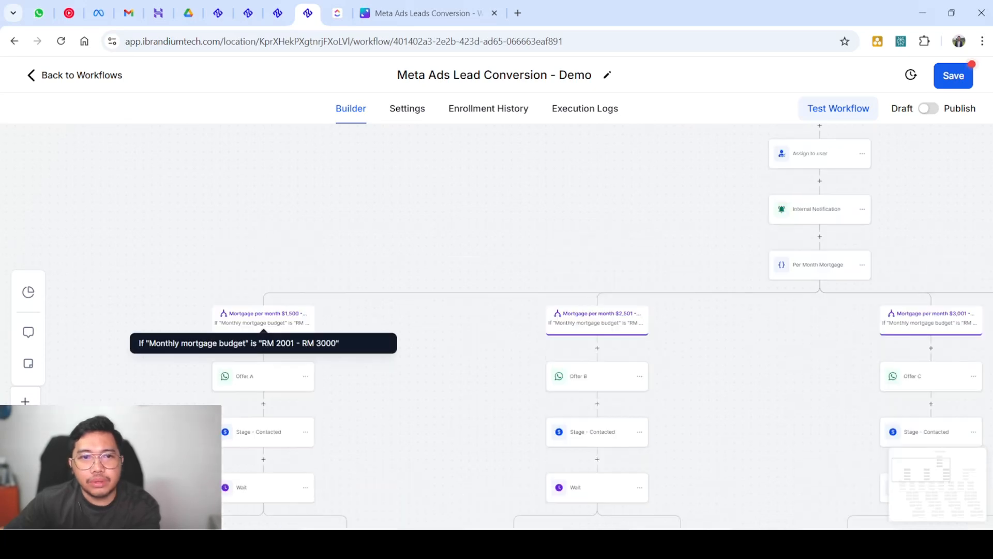
pyautogui.scroll(-2, 263, 320)
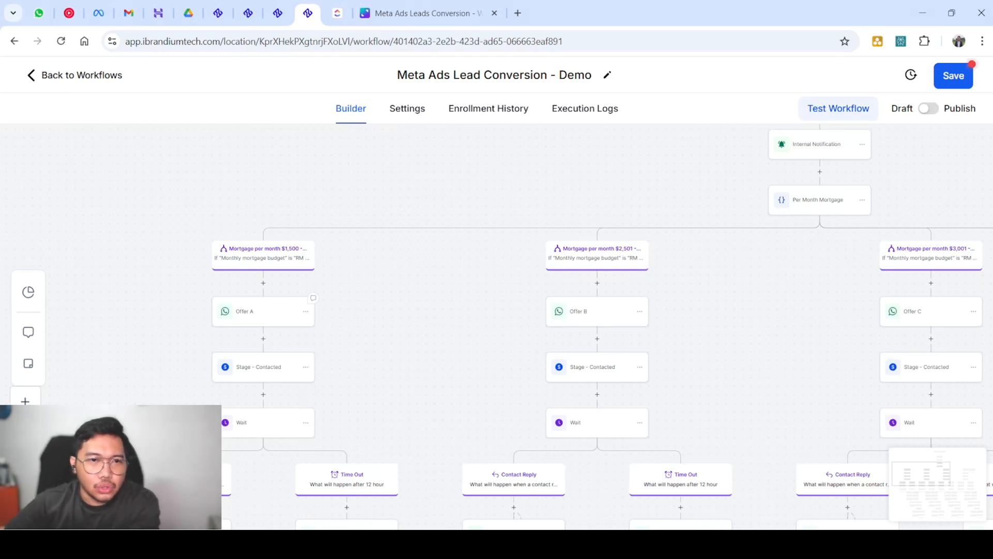
pyautogui.scroll(-1, 518, 311)
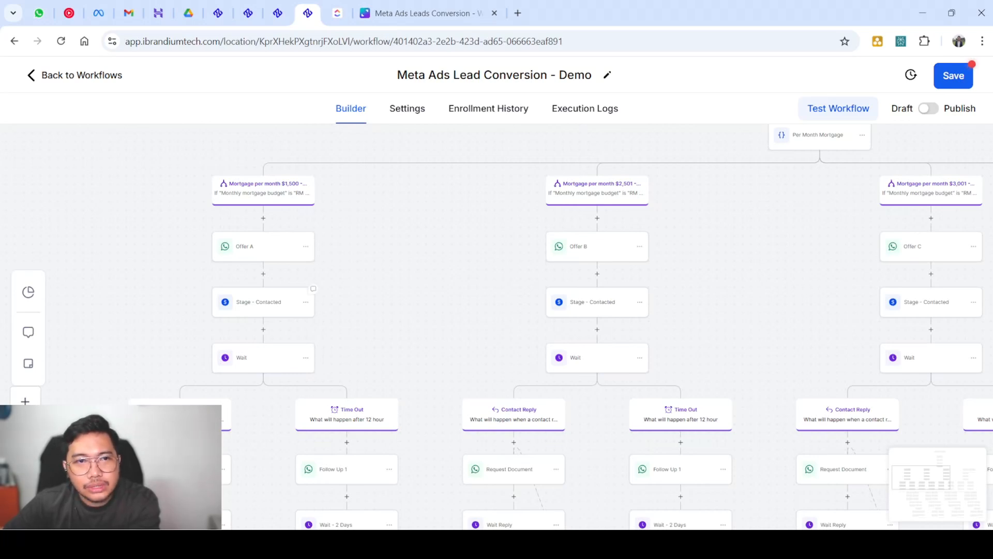
pyautogui.click(258, 246)
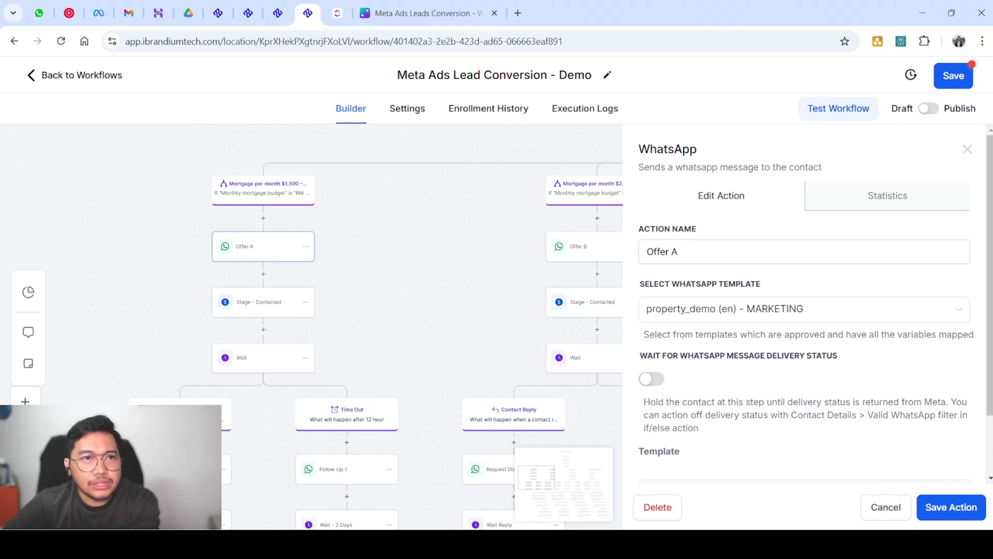
# View the WhatsApp template editor and highlight the sample name in its preview
pyautogui.click(278, 13)
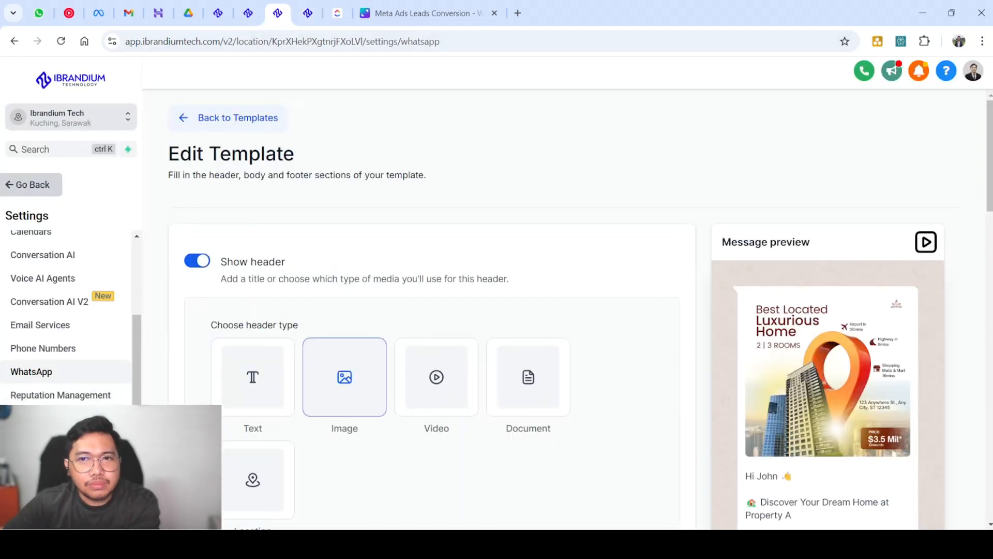
pyautogui.scroll(-3, 569, 310)
pyautogui.scroll(-15, 569, 310)
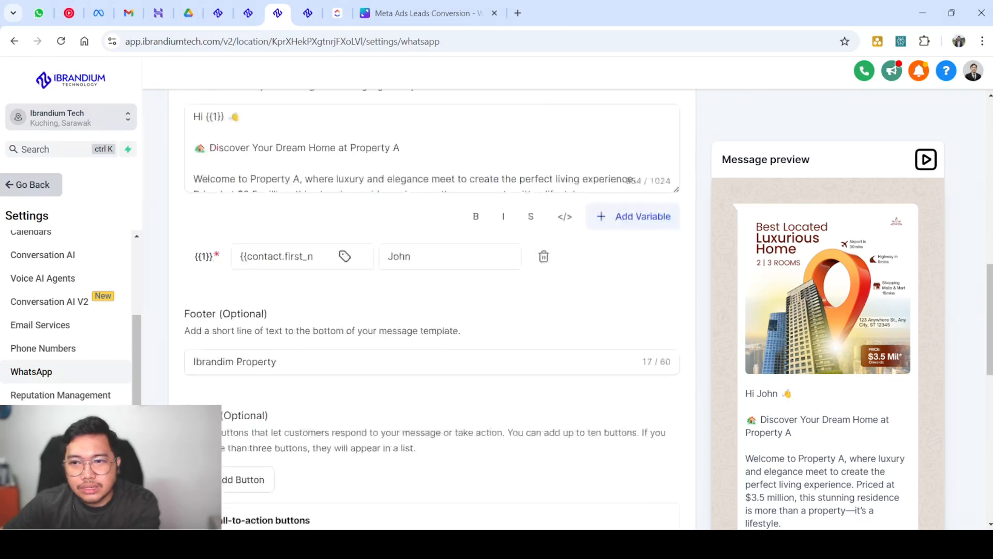
pyautogui.scroll(4, 569, 310)
pyautogui.scroll(1, 569, 311)
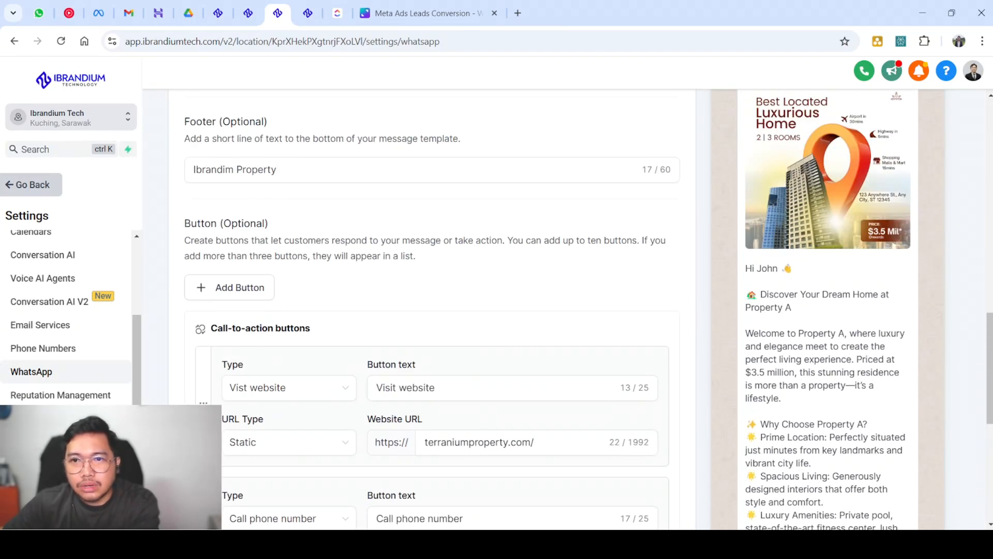
pyautogui.moveTo(752, 268)
pyautogui.mouseDown()
pyautogui.moveTo(779, 269)
pyautogui.moveTo(757, 268)
pyautogui.mouseUp()
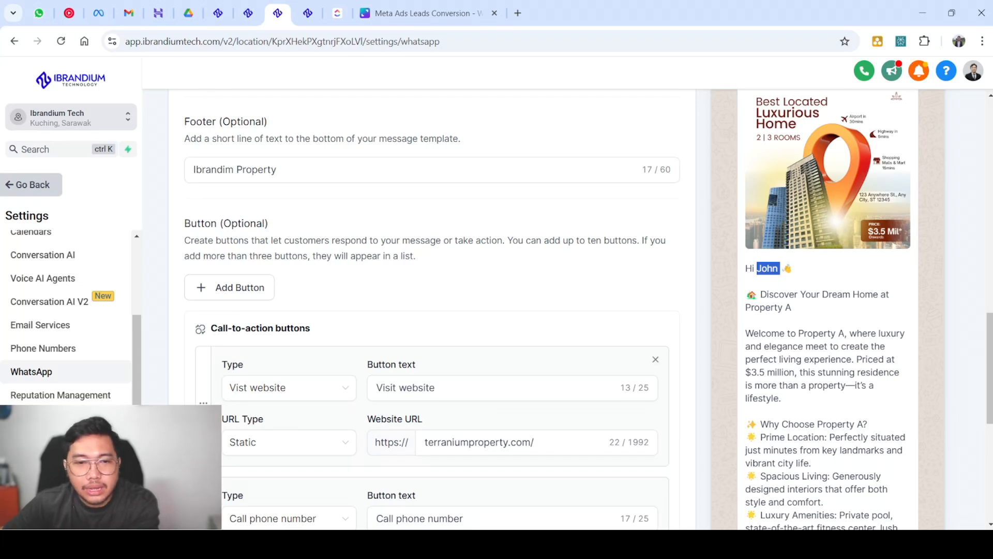
pyautogui.scroll(5, 432, 311)
pyautogui.scroll(-9, 432, 310)
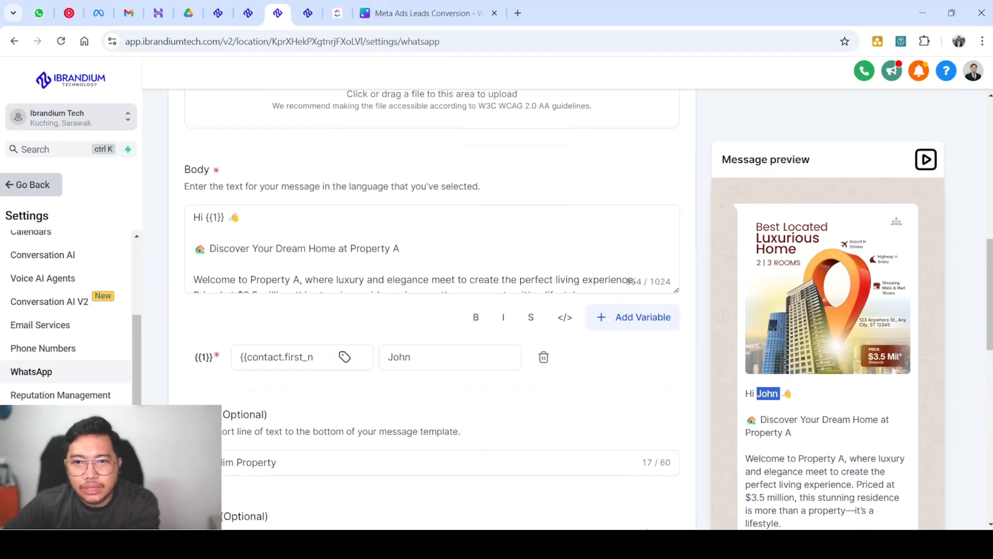
pyautogui.scroll(-2, 432, 311)
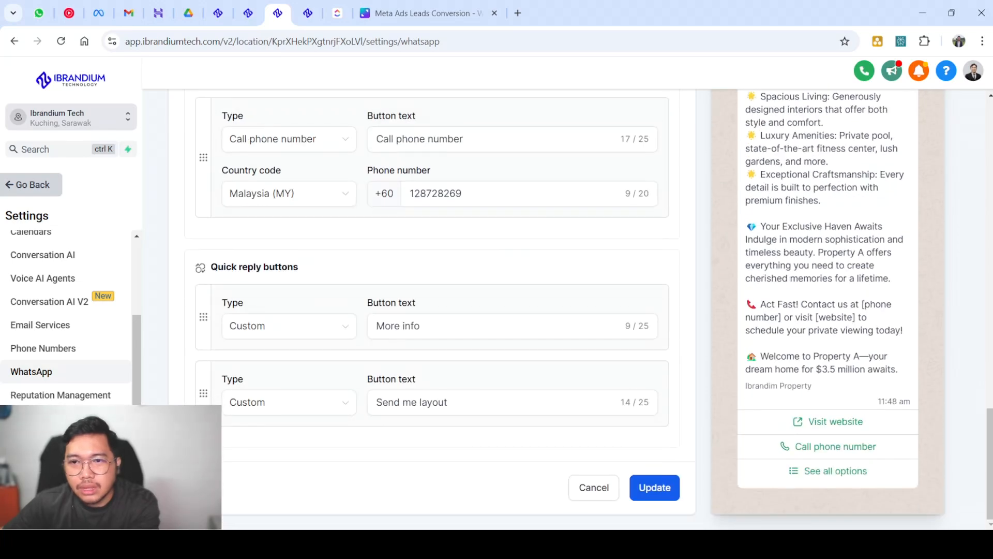
pyautogui.scroll(8, 432, 310)
# Select the template's footer text and highlight the preview message body
pyautogui.click(256, 374)
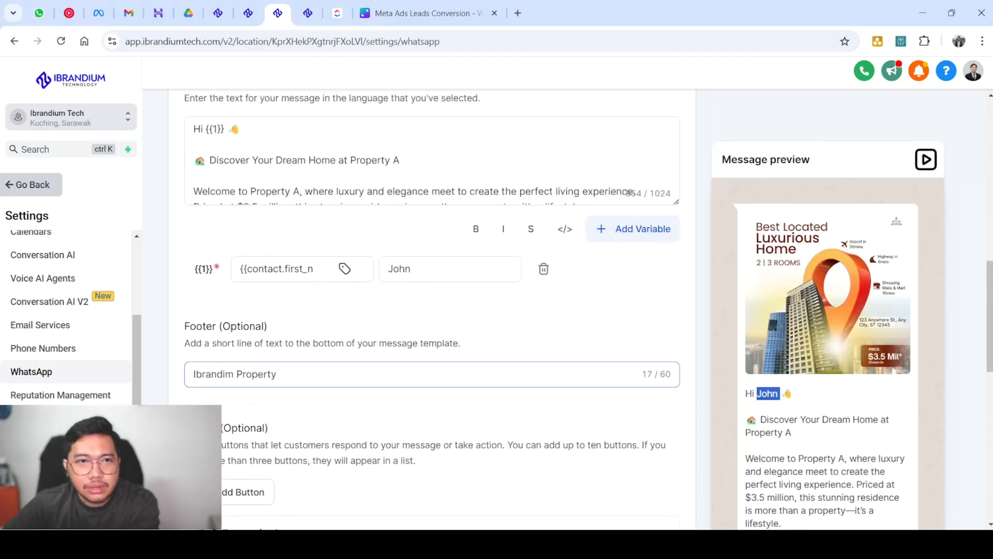
pyautogui.doubleClick(256, 374)
pyautogui.hotkey('ctrl', 'a')
pyautogui.scroll(-8, 432, 310)
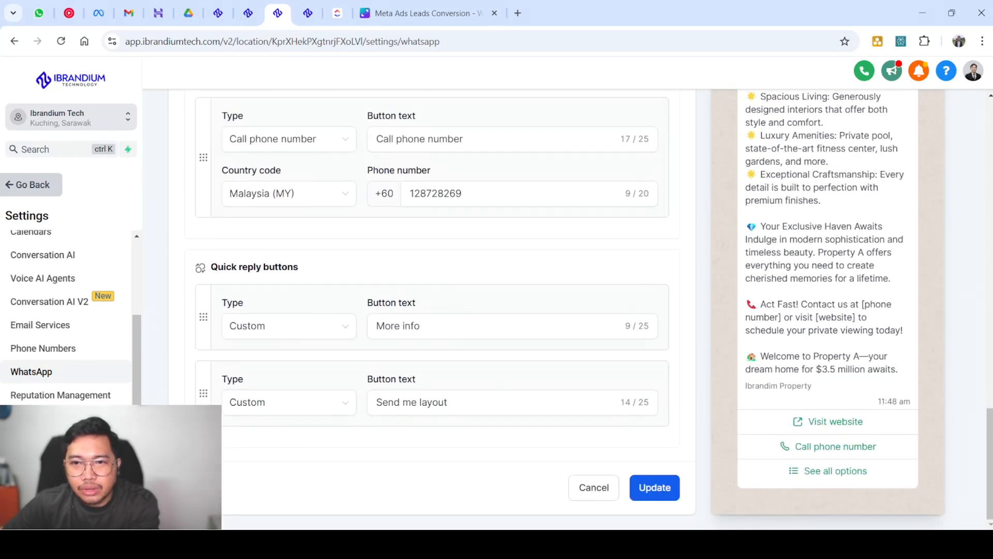
pyautogui.moveTo(812, 386); pyautogui.dragTo(745, 97)
pyautogui.click(445, 482)
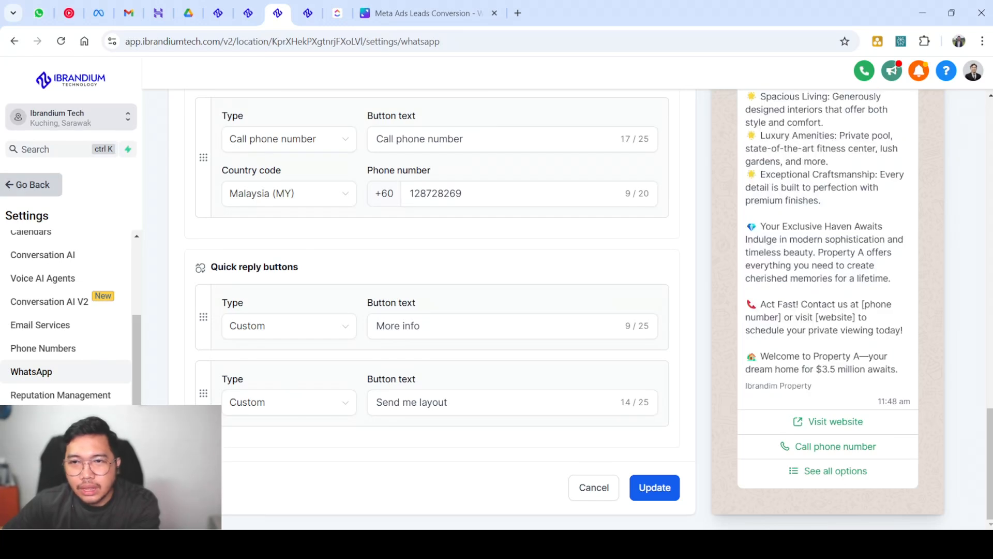
# Glance at the workflow's Canva flowchart, then return to the Meta Ads Lead Conversion workflow
pyautogui.scroll(5, 432, 408)
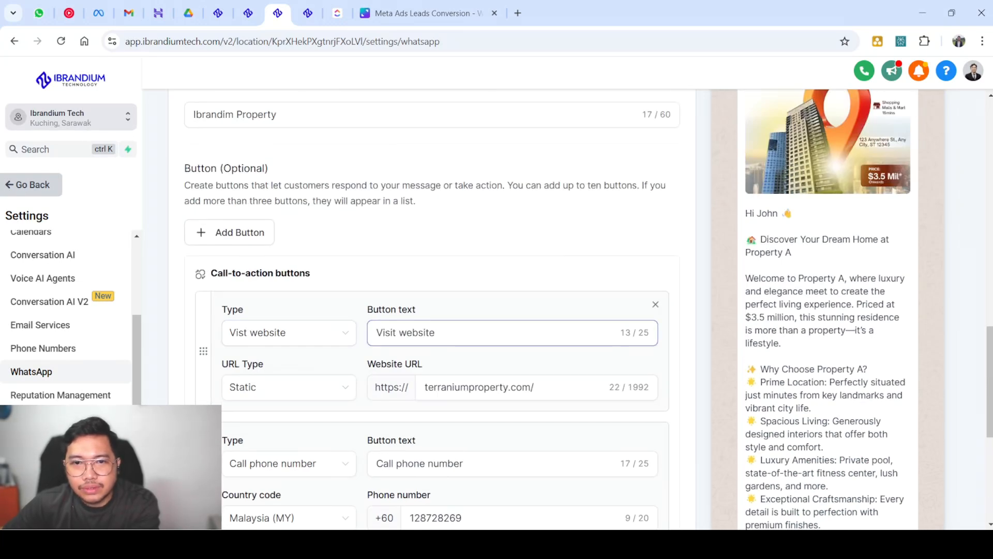
pyautogui.scroll(-5, 432, 310)
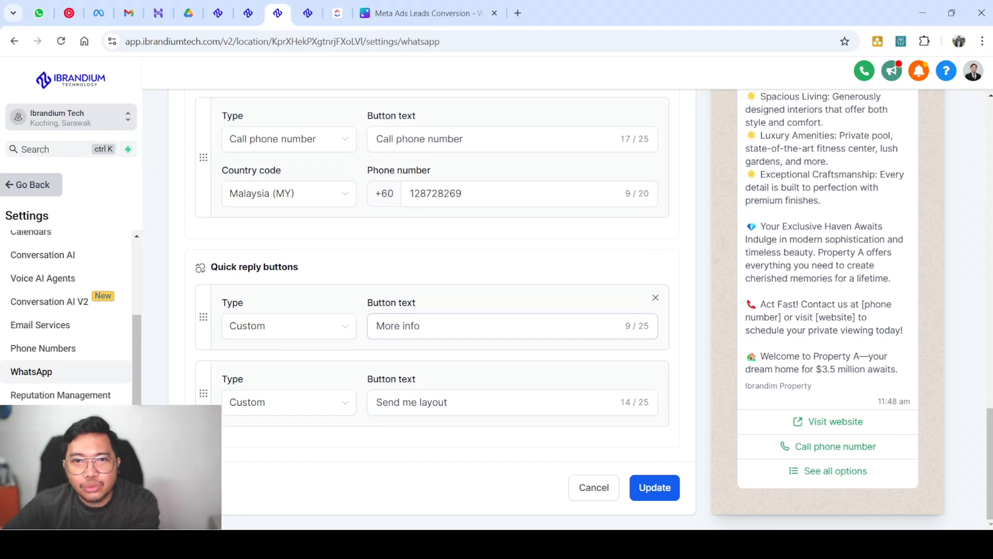
pyautogui.scroll(3, 432, 310)
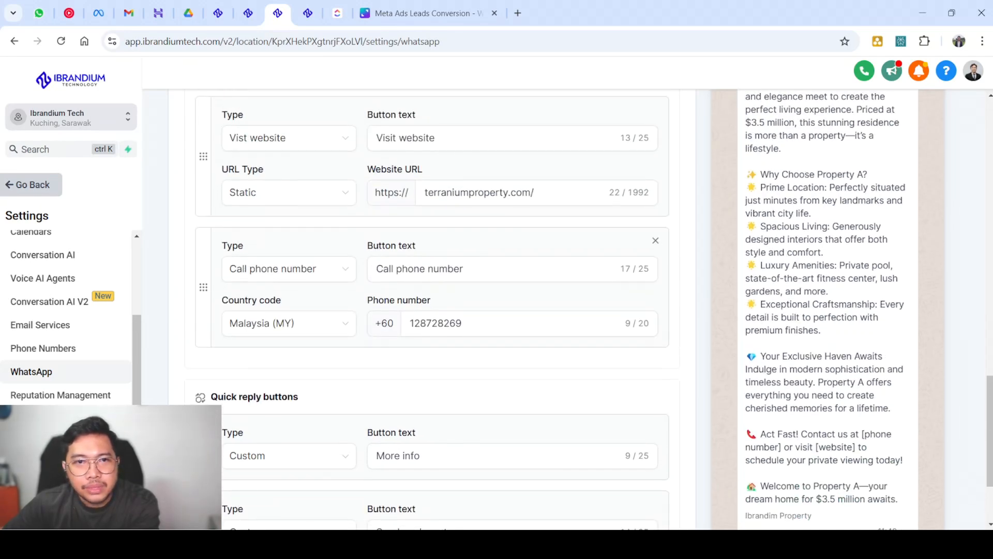
pyautogui.scroll(1, 432, 310)
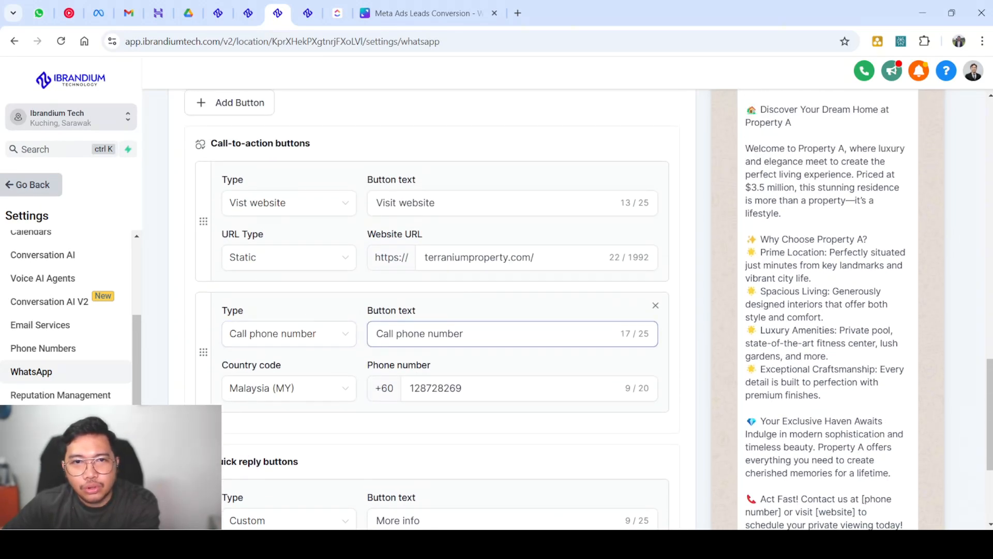
pyautogui.scroll(-4, 432, 310)
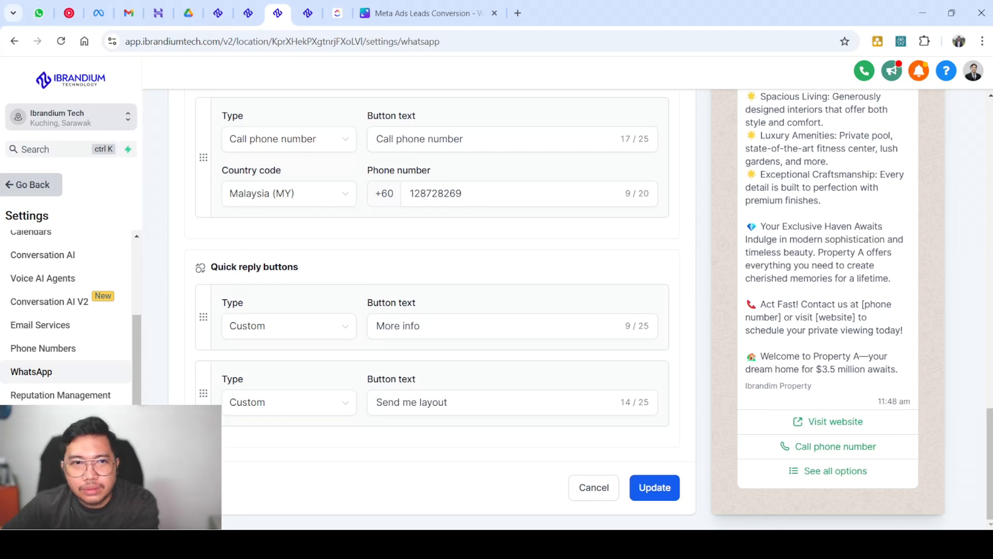
pyautogui.scroll(3, 432, 311)
pyautogui.scroll(-3, 432, 310)
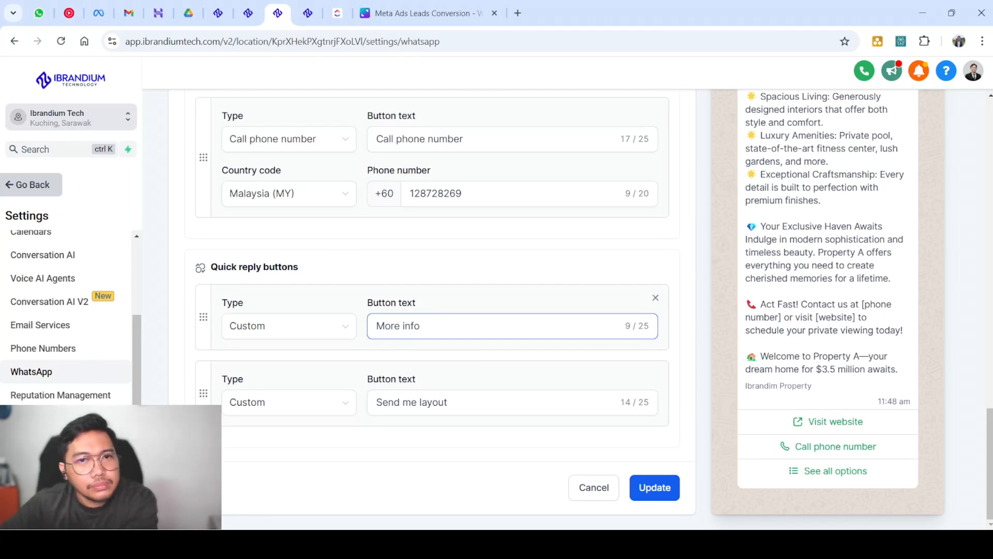
pyautogui.scroll(15, 432, 310)
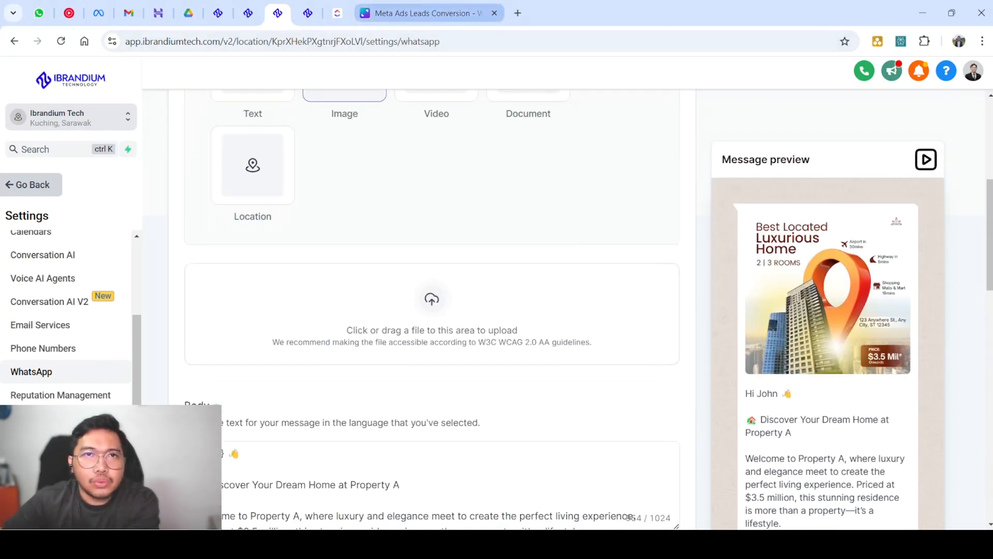
pyautogui.click(421, 13)
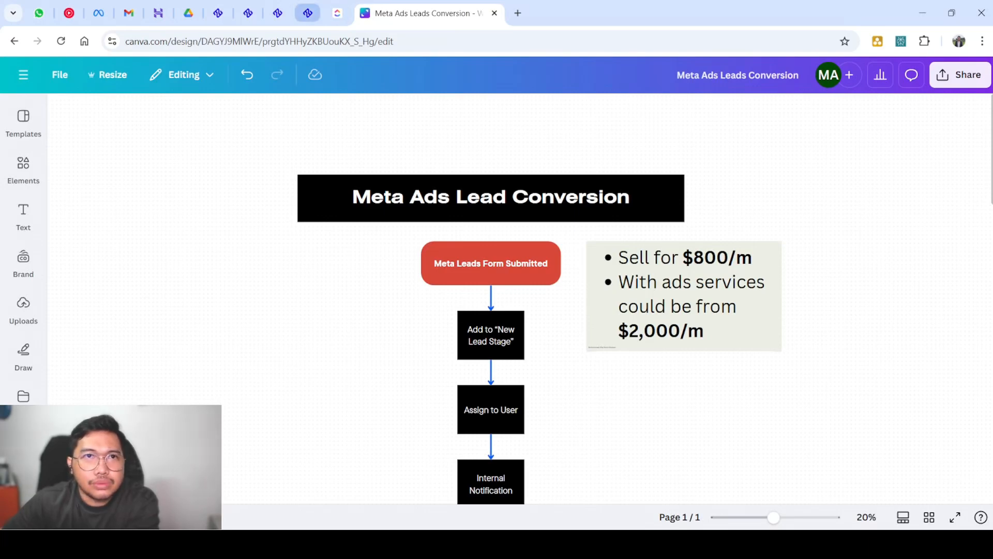
pyautogui.click(308, 13)
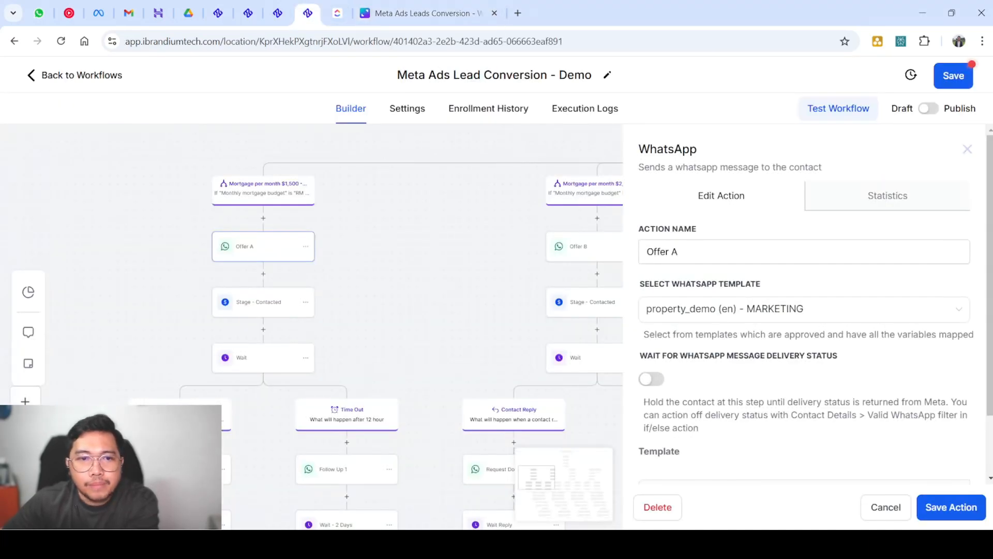
# Zoom into the Offer A branch and inspect Stage - Contacted, which moves opportunities to Real Estate Funnel's Contacted stage
pyautogui.scroll(-3, 311, 326)
pyautogui.scroll(1, 310, 326)
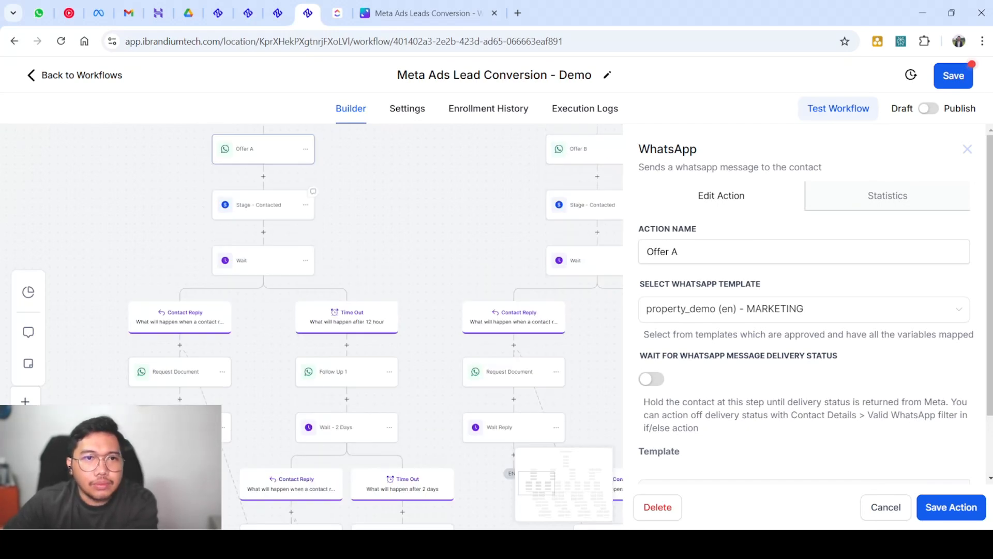
pyautogui.scroll(3, 253, 131)
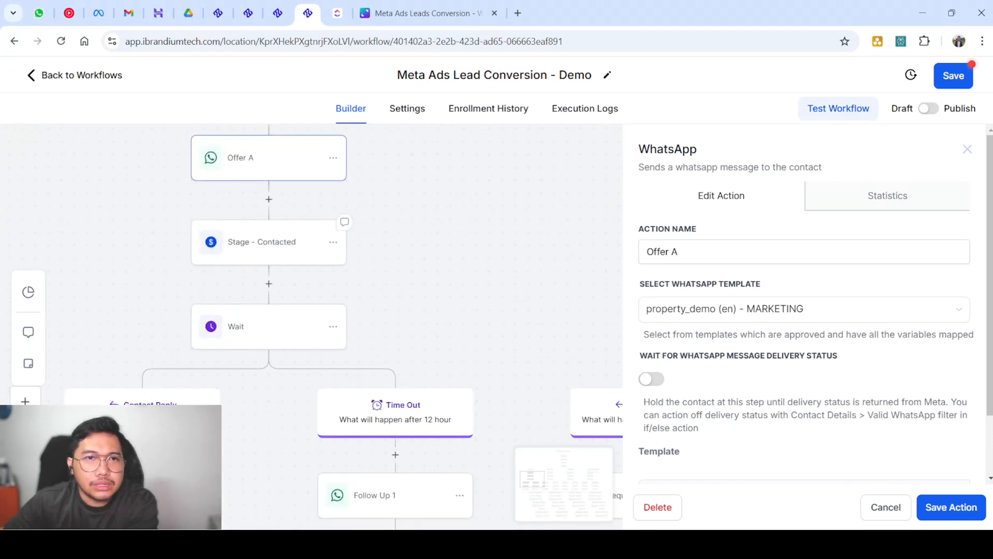
pyautogui.scroll(3, 211, 184)
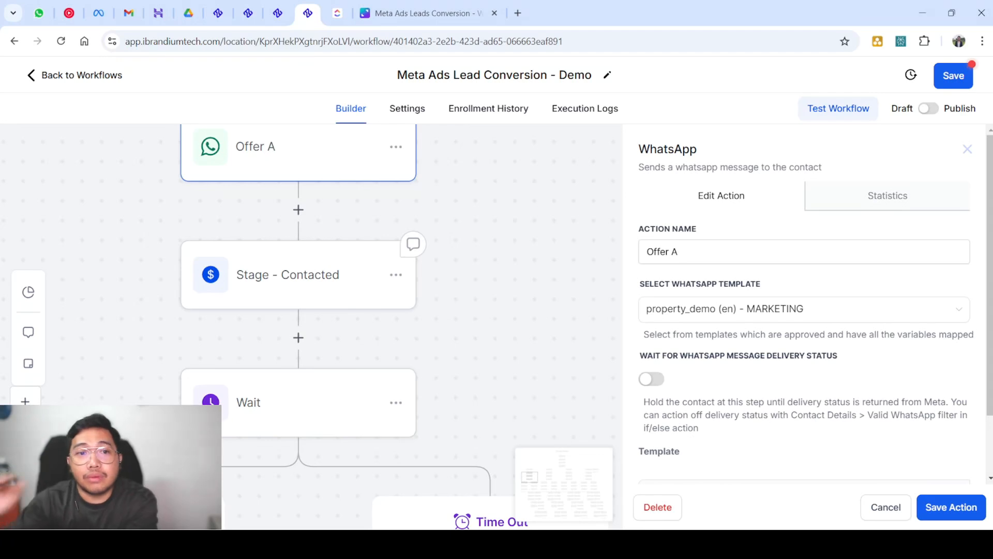
pyautogui.click(298, 274)
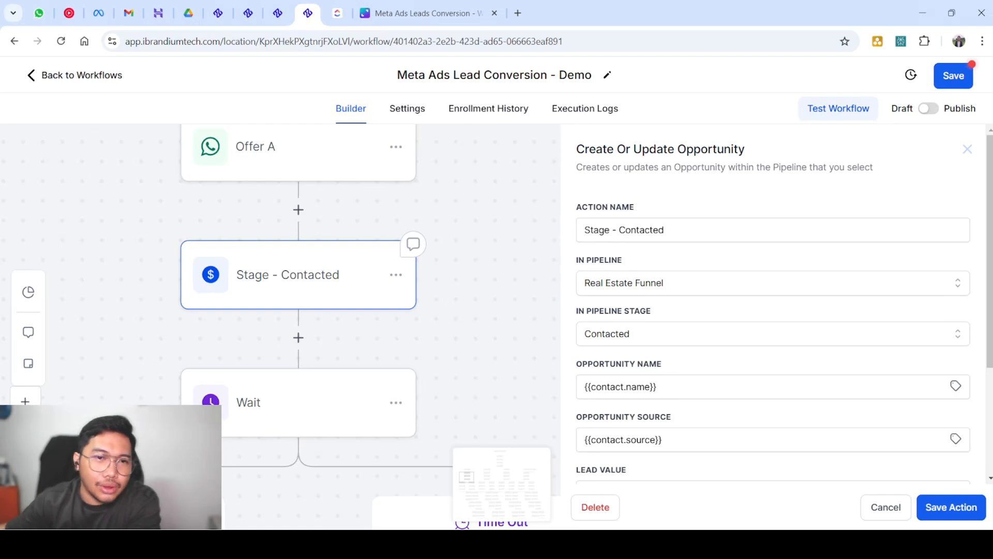
# Inspect the Wait node's Offer A reply wait, checking the timeout units but keeping 12 hours
pyautogui.scroll(-2, 298, 248)
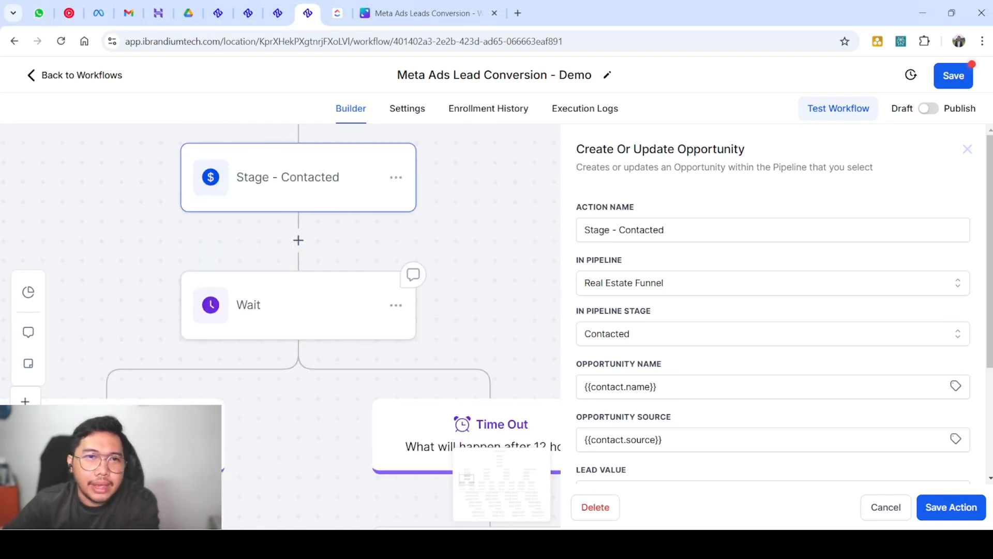
pyautogui.click(298, 305)
pyautogui.scroll(-2, 228, 273)
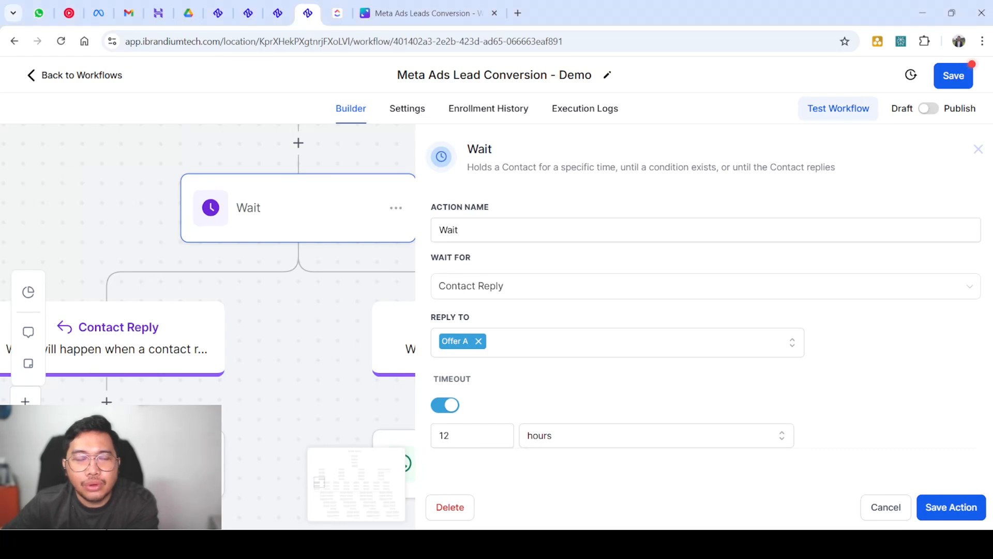
pyautogui.scroll(-3, 297, 263)
pyautogui.scroll(2, 298, 263)
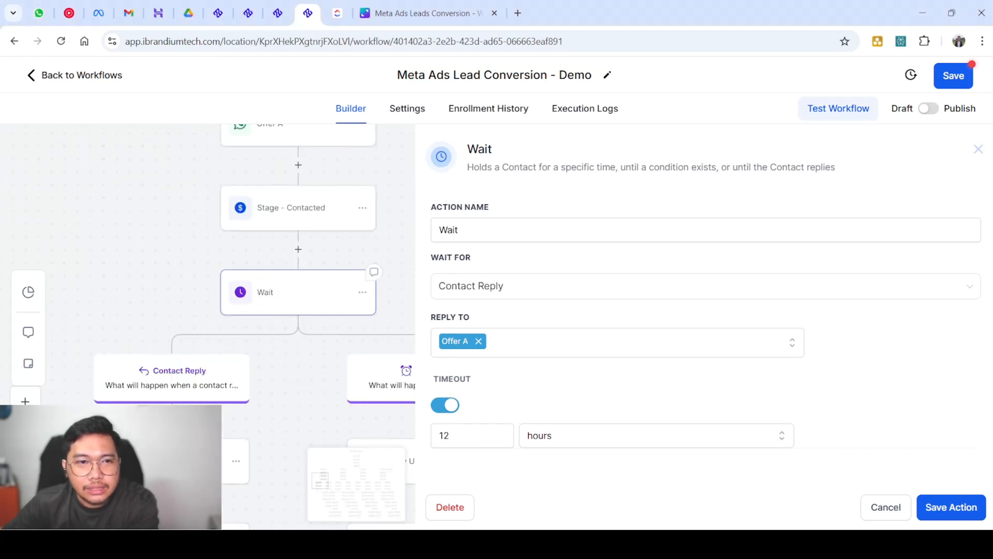
pyautogui.scroll(-1, 254, 325)
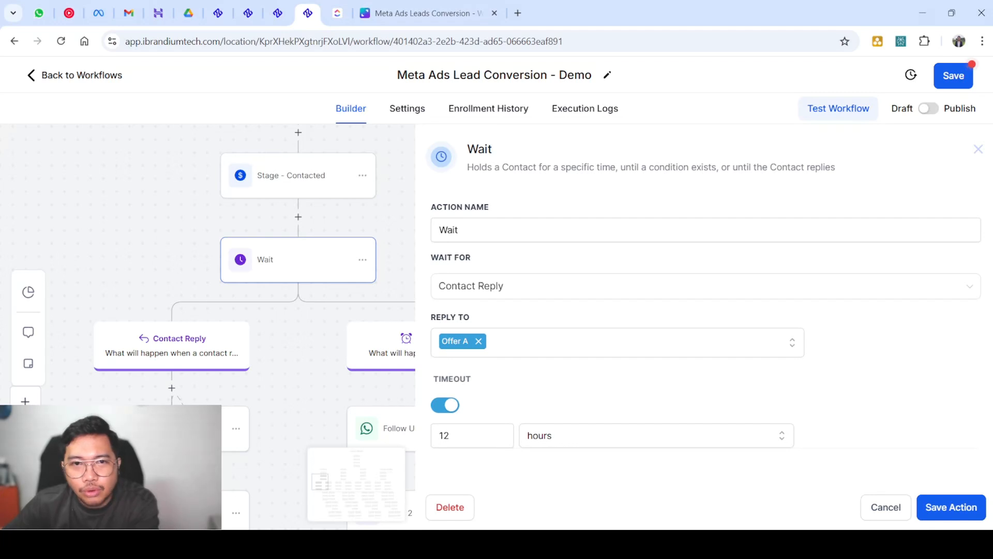
pyautogui.click(564, 436)
pyautogui.scroll(-1, 481, 435)
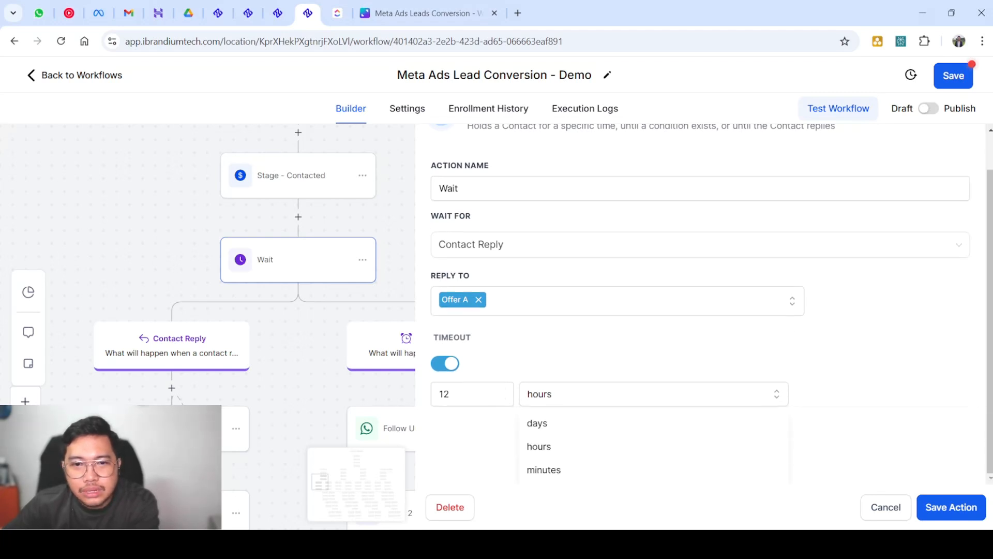
pyautogui.click(548, 364)
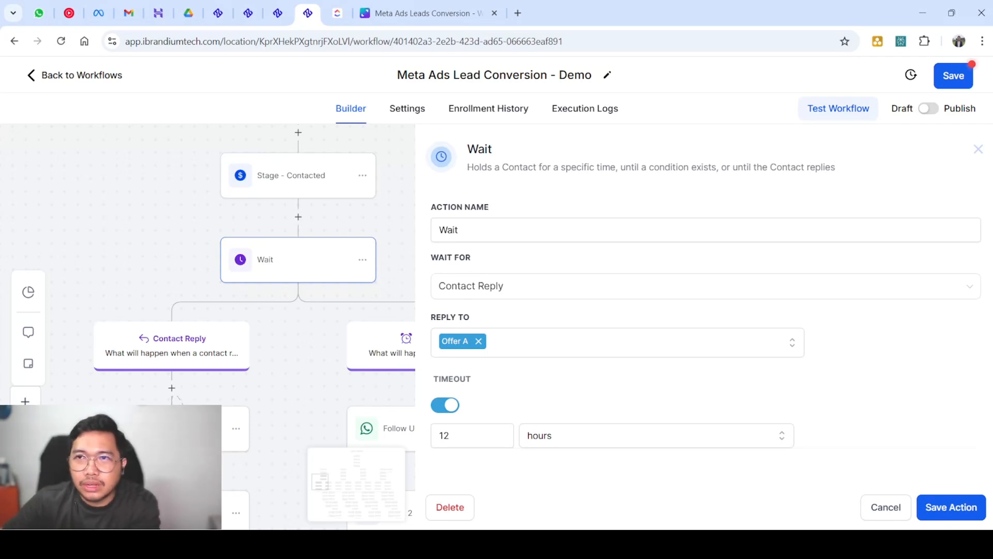
# Close the Wait panel and scroll through the Offer A and Offer B Contact Reply and Time Out paths
pyautogui.click(979, 149)
pyautogui.scroll(-3, 569, 310)
pyautogui.scroll(2, 569, 310)
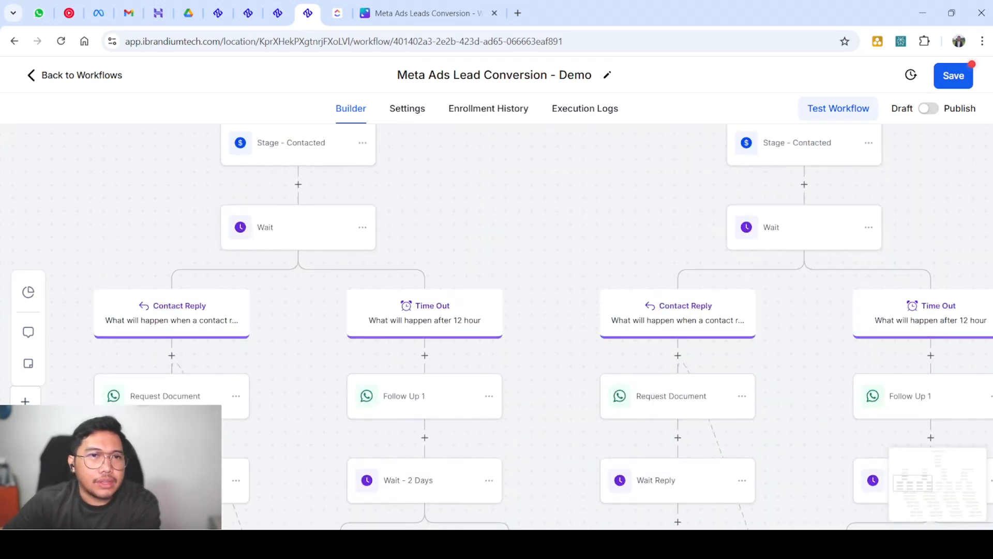
pyautogui.scroll(1, 543, 327)
pyautogui.scroll(3, 298, 196)
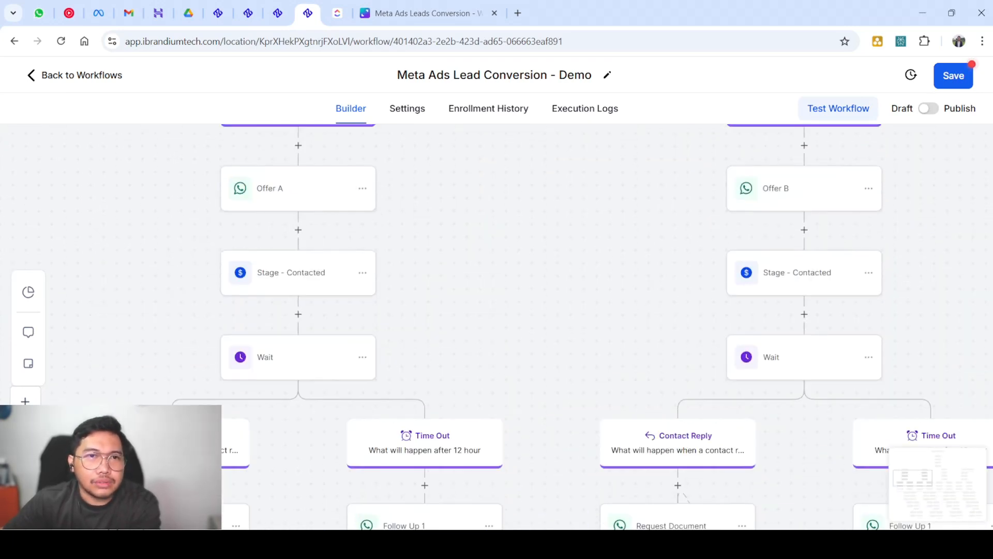
pyautogui.scroll(-1, 496, 326)
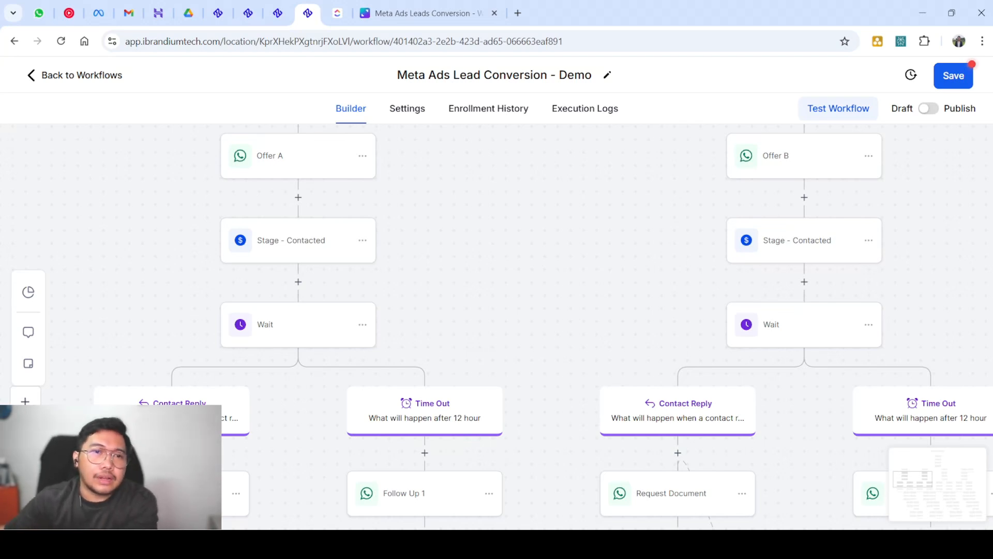
pyautogui.scroll(-1, 544, 326)
pyautogui.scroll(-2, 544, 326)
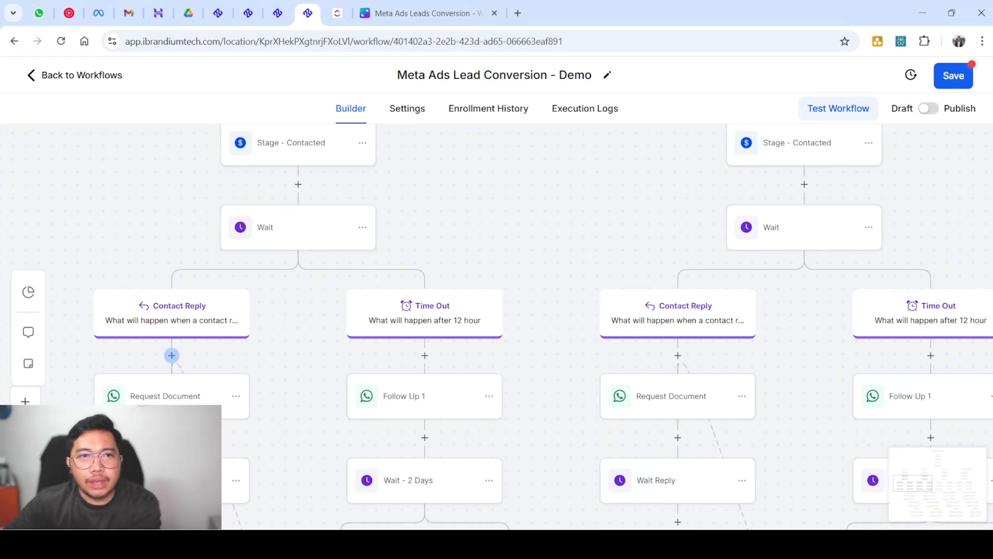
# Add a WhatsApp: Customer Service Window Check action under the left Contact Reply, found by searching 'che'
pyautogui.click(171, 355)
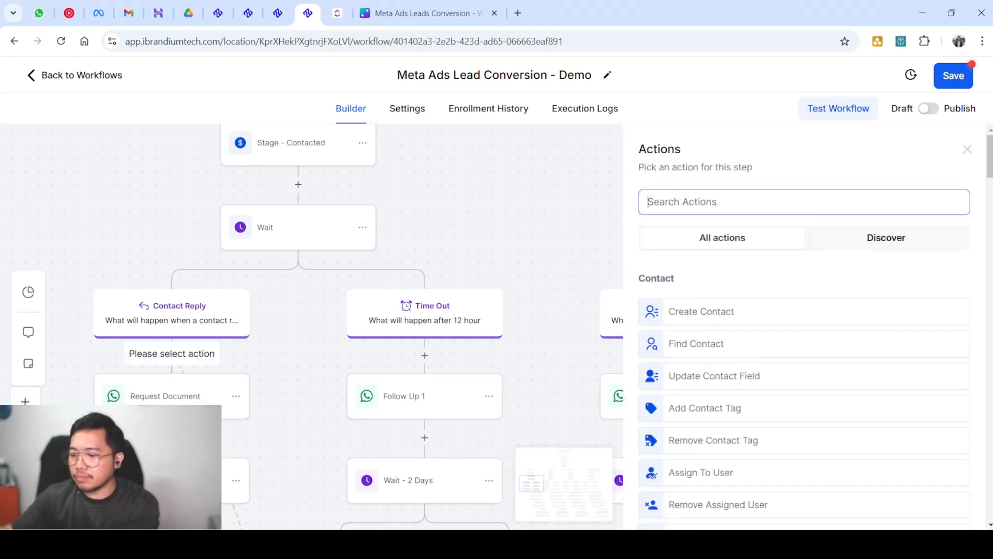
pyautogui.write('che')
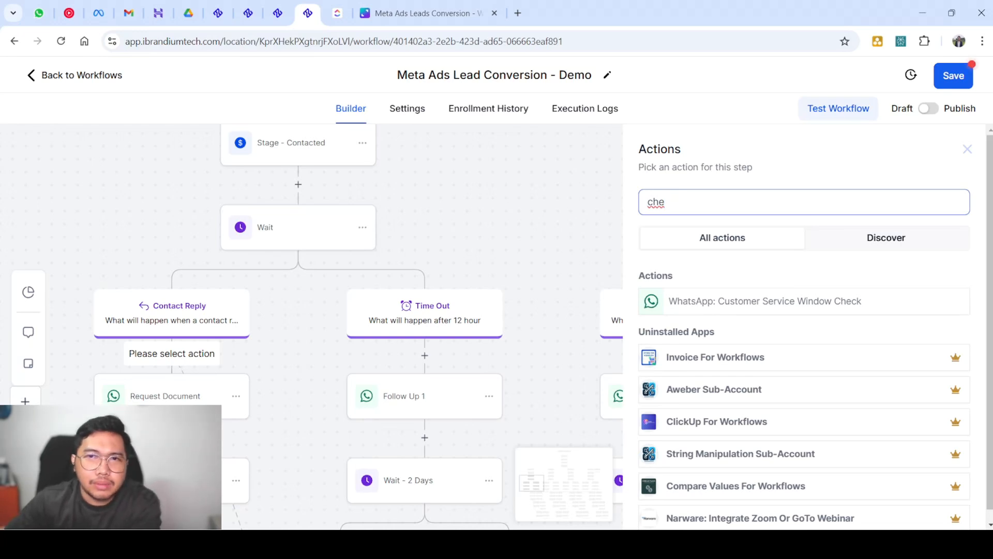
pyautogui.click(765, 301)
pyautogui.scroll(-5, 804, 320)
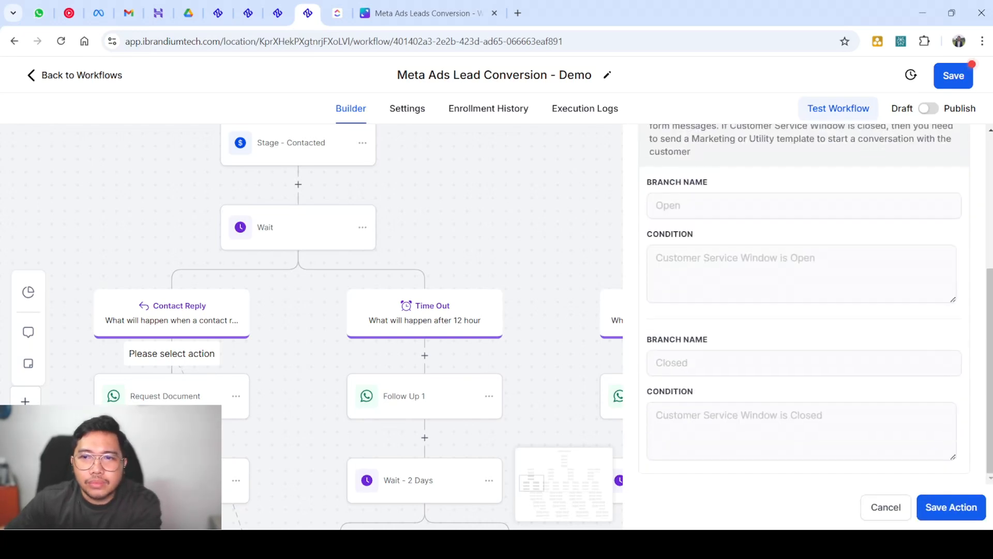
pyautogui.scroll(5, 804, 311)
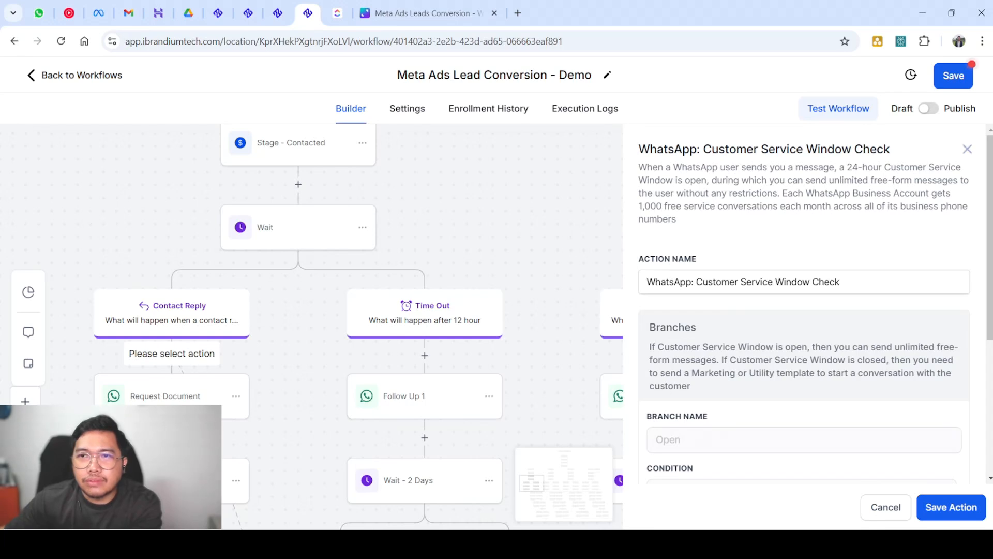
# Discard the unsaved Customer Service Window Check action
pyautogui.click(967, 149)
pyautogui.scroll(-3, 310, 311)
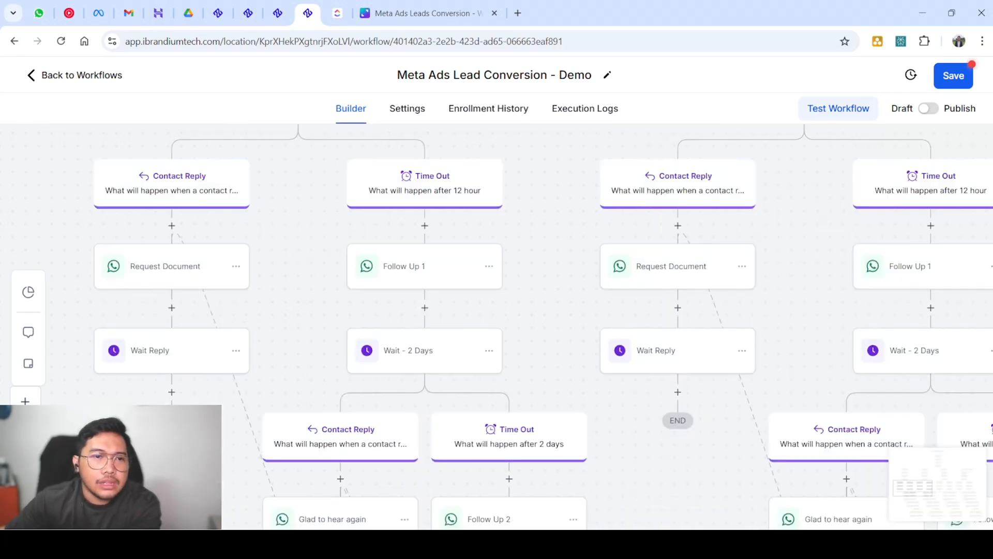
pyautogui.scroll(3, 171, 289)
pyautogui.scroll(-2, 243, 342)
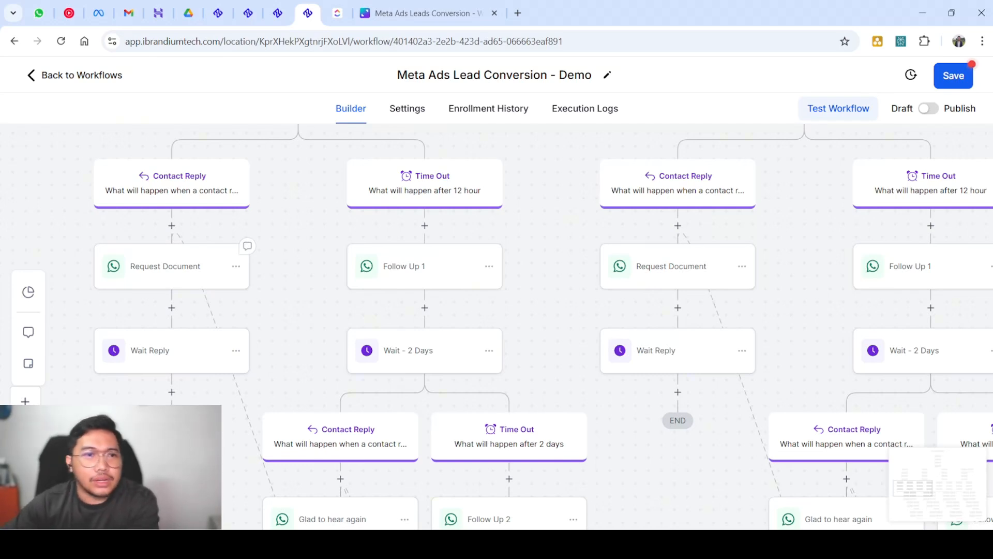
# Read through the Request Document message, including its greeting and the 6 months pay slip request
pyautogui.click(171, 267)
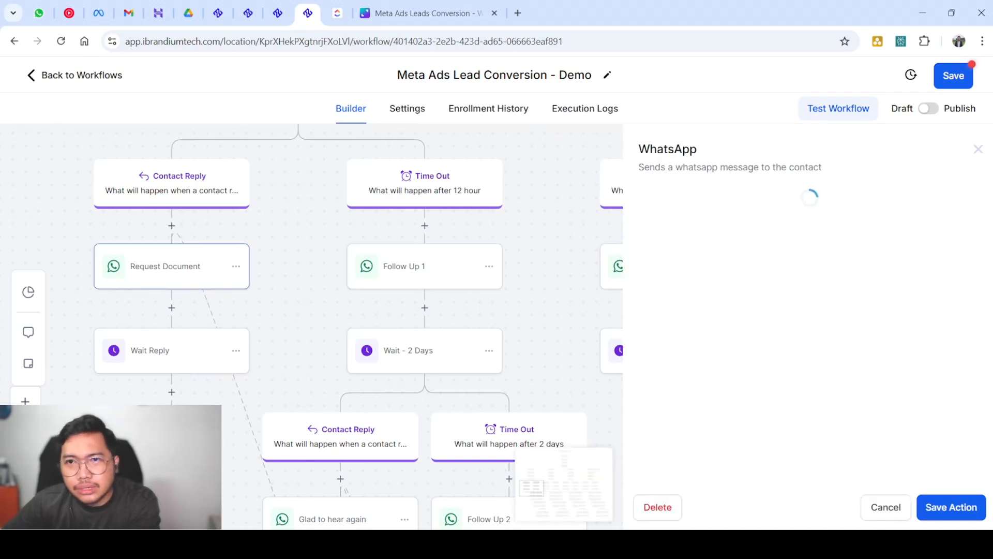
pyautogui.scroll(-2, 804, 331)
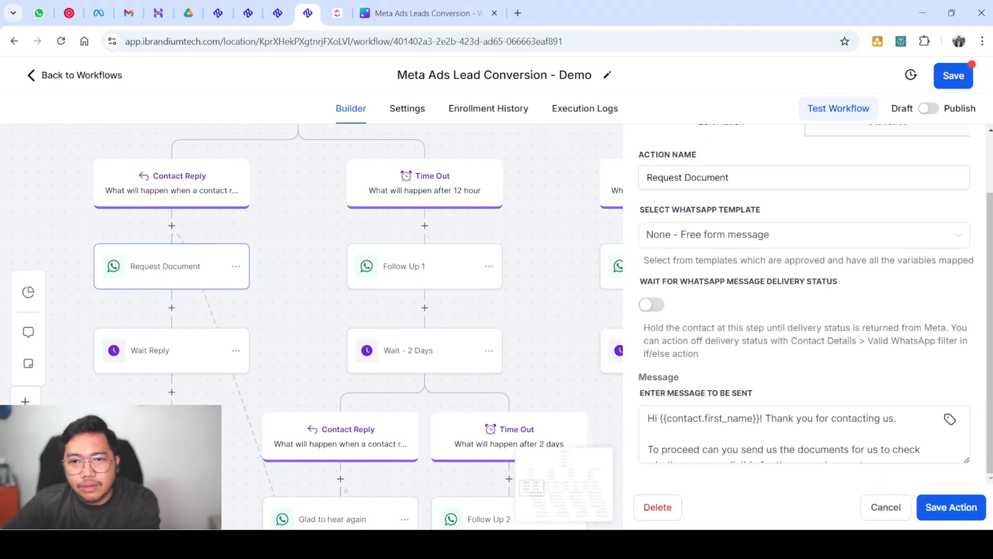
pyautogui.doubleClick(804, 434)
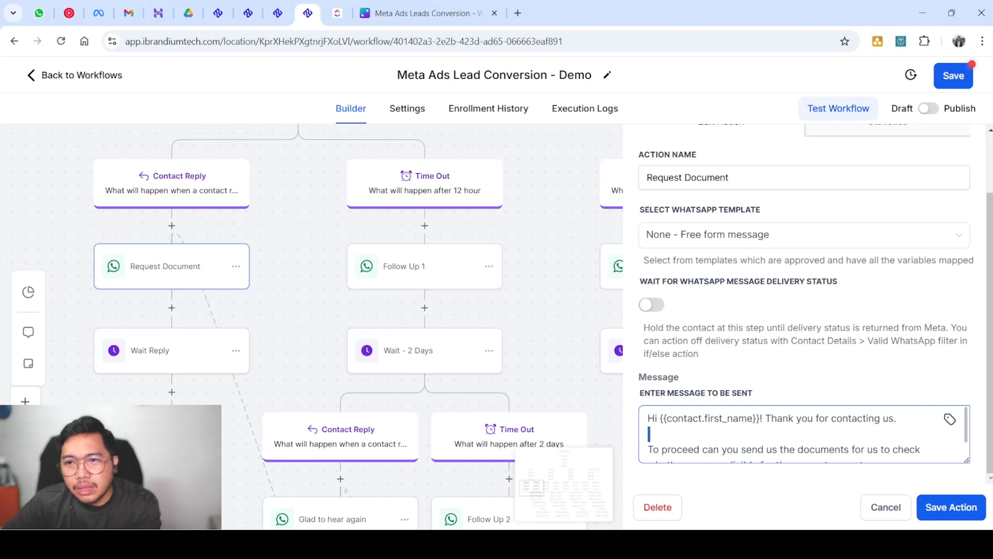
pyautogui.moveTo(967, 459); pyautogui.dragTo(967, 512)
pyautogui.scroll(-1, 816, 300)
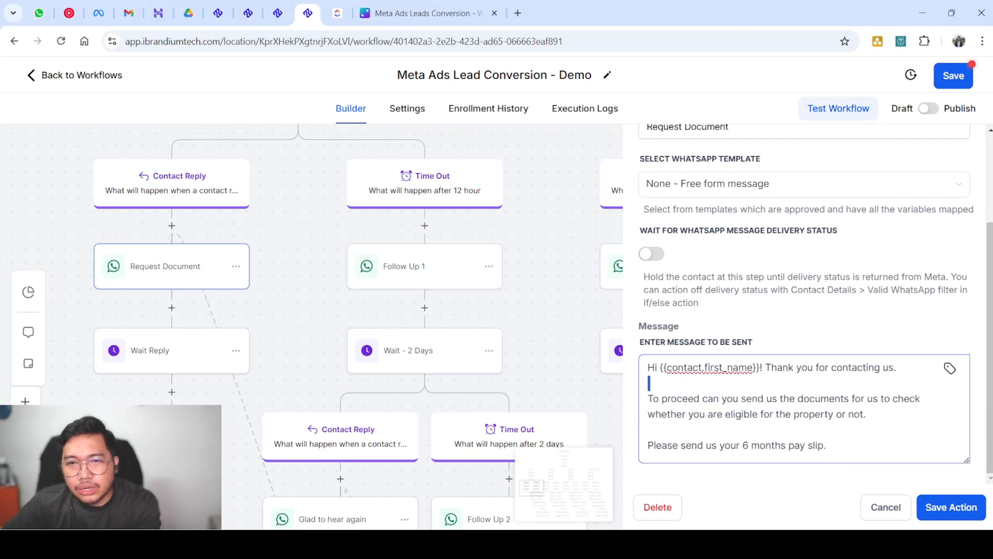
pyautogui.doubleClick(730, 383)
pyautogui.tripleClick(730, 368)
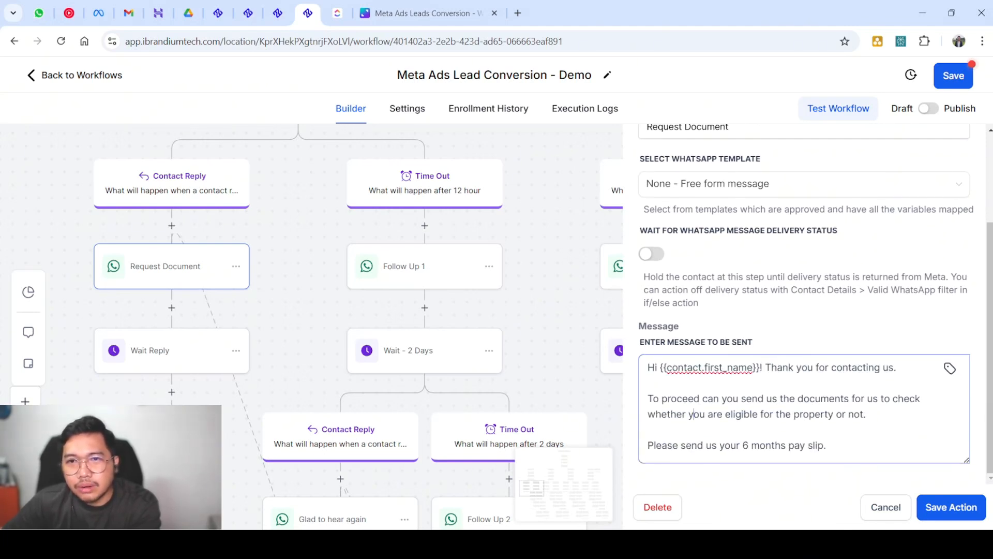
pyautogui.tripleClick(693, 413)
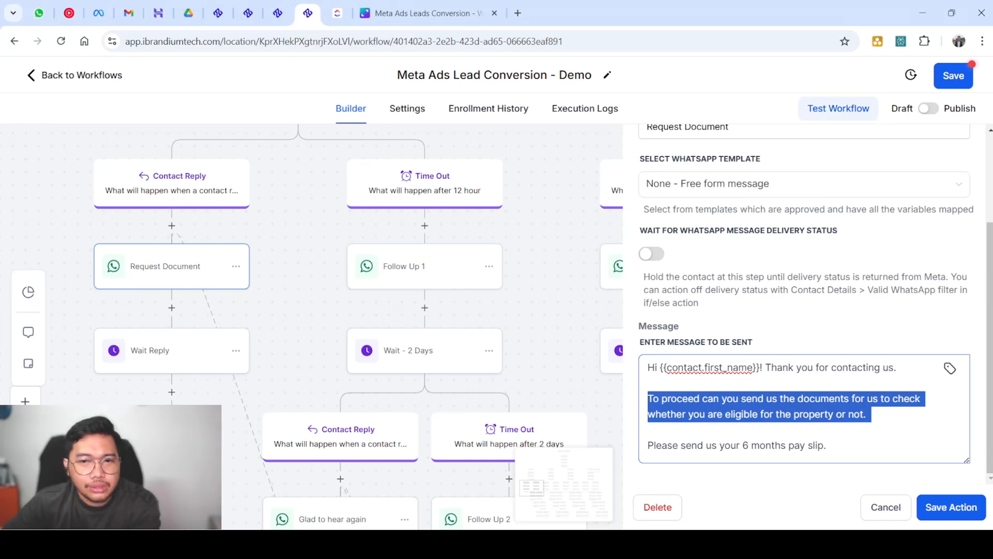
pyautogui.tripleClick(730, 446)
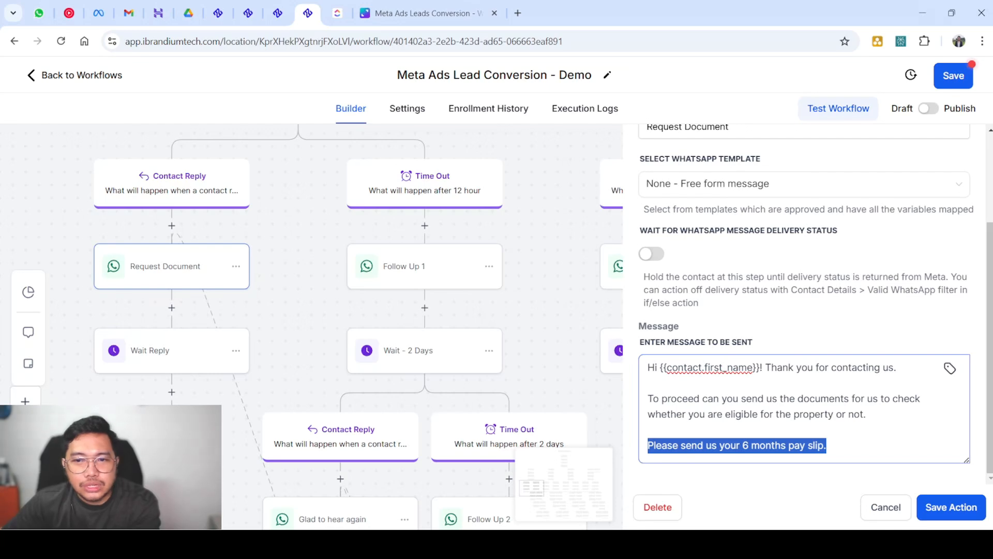
pyautogui.scroll(3, 805, 259)
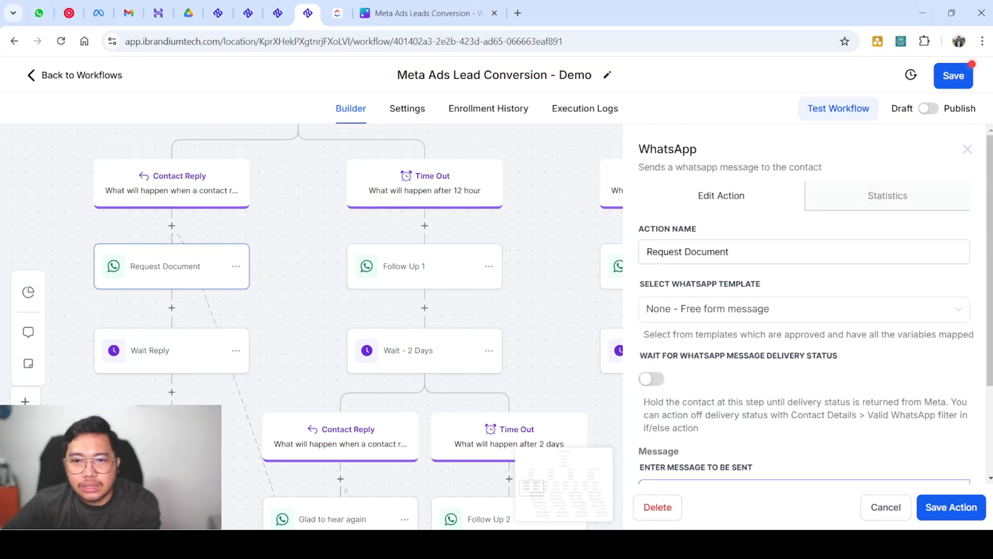
pyautogui.click(967, 149)
# Scroll the canvas to review Follow Up 1 after the 12-hour timeout and Follow Up 2 two days later
pyautogui.scroll(-2, 496, 326)
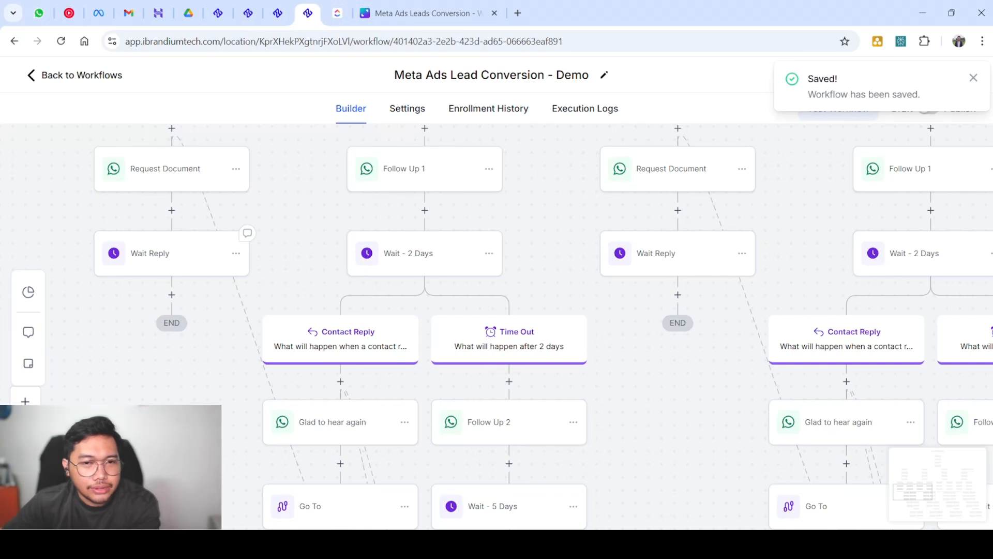
pyautogui.scroll(-3, 244, 238)
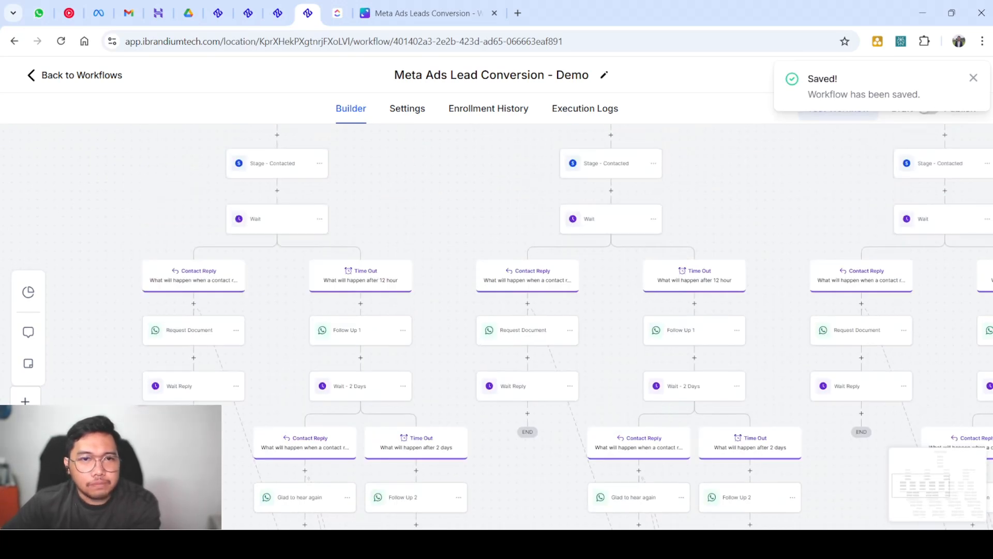
pyautogui.scroll(-2, 497, 311)
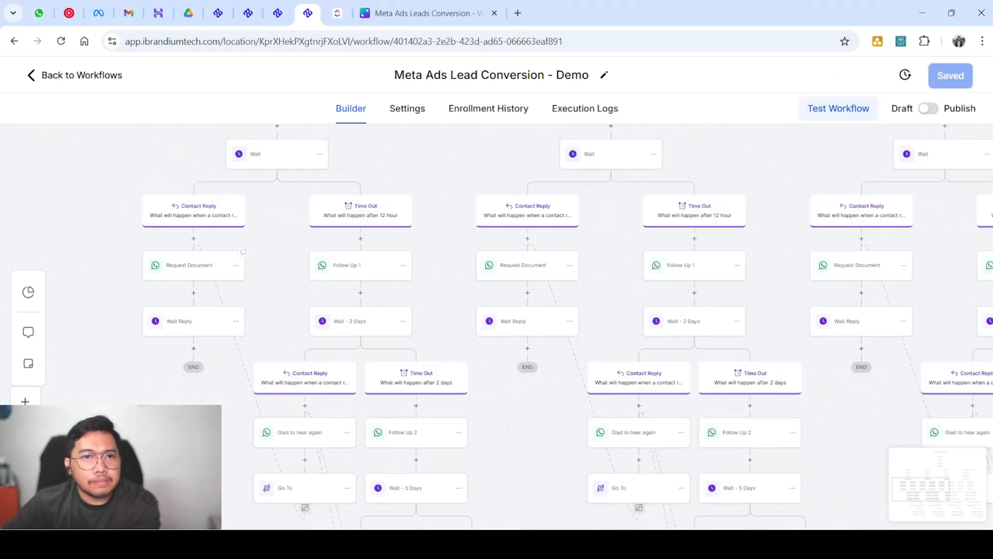
pyautogui.scroll(1, 227, 266)
pyautogui.scroll(2, 339, 277)
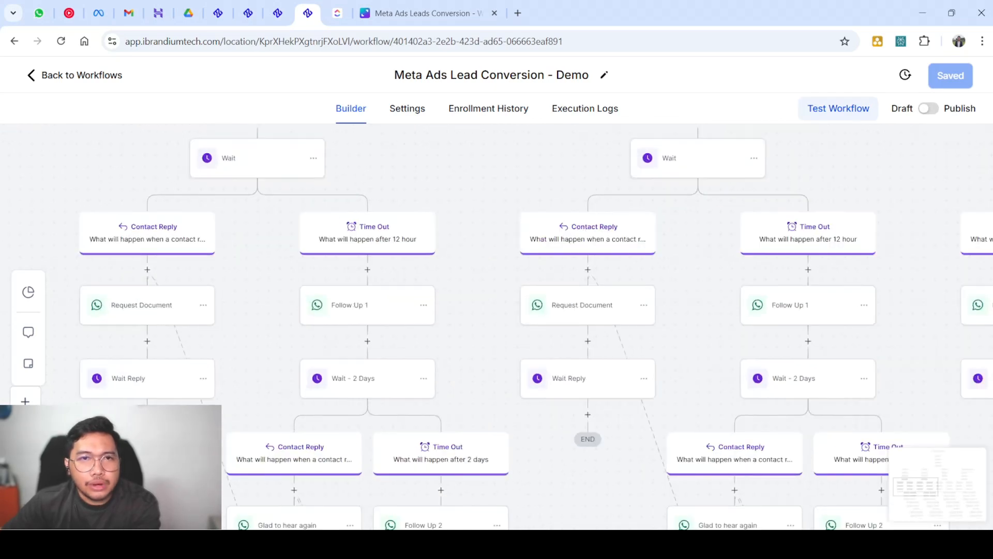
pyautogui.scroll(-2, 434, 362)
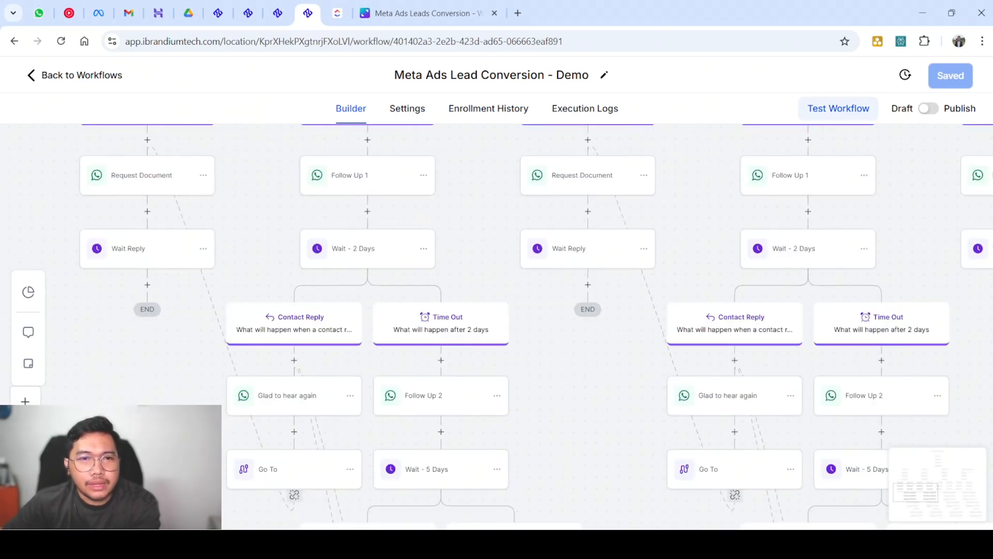
pyautogui.scroll(4, 433, 232)
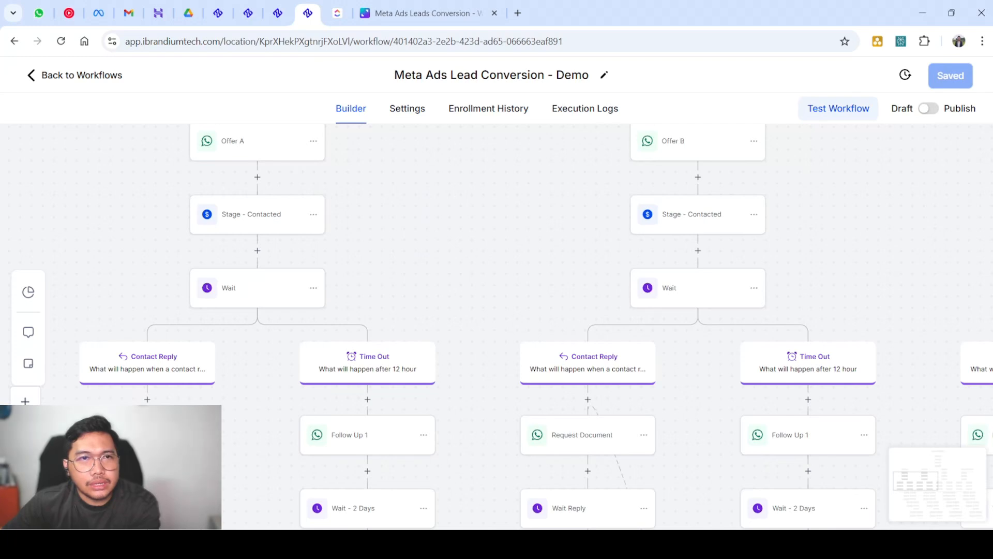
pyautogui.scroll(1, 289, 197)
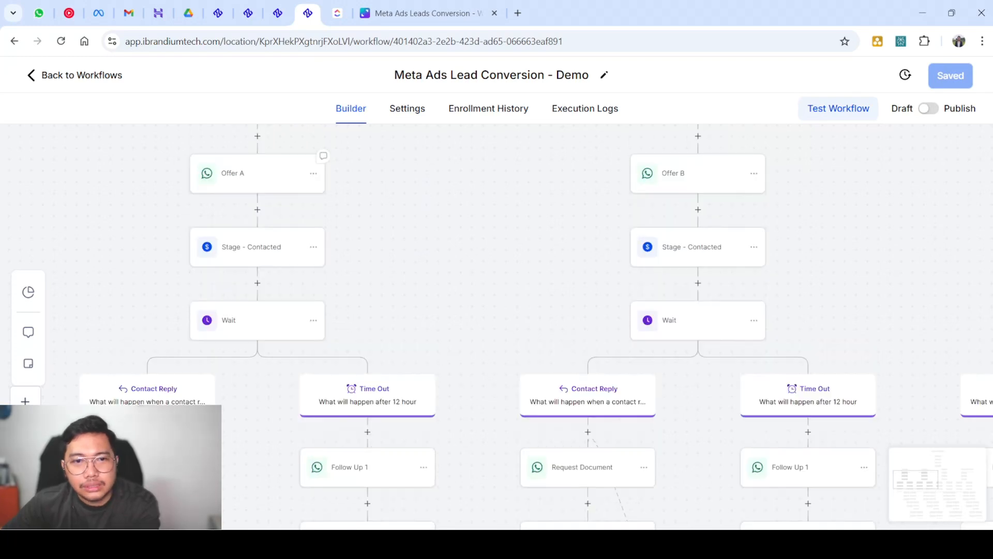
pyautogui.scroll(-2, 373, 331)
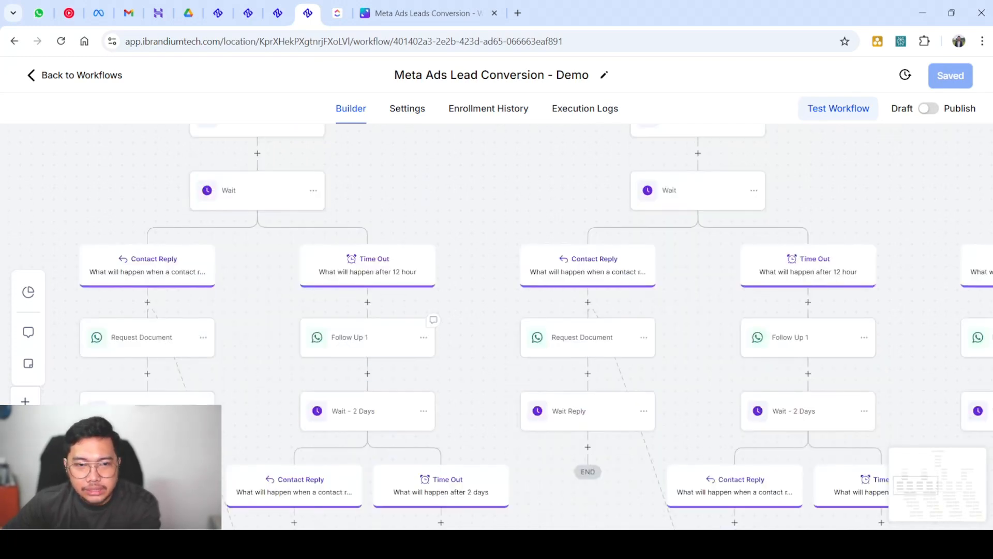
pyautogui.click(362, 336)
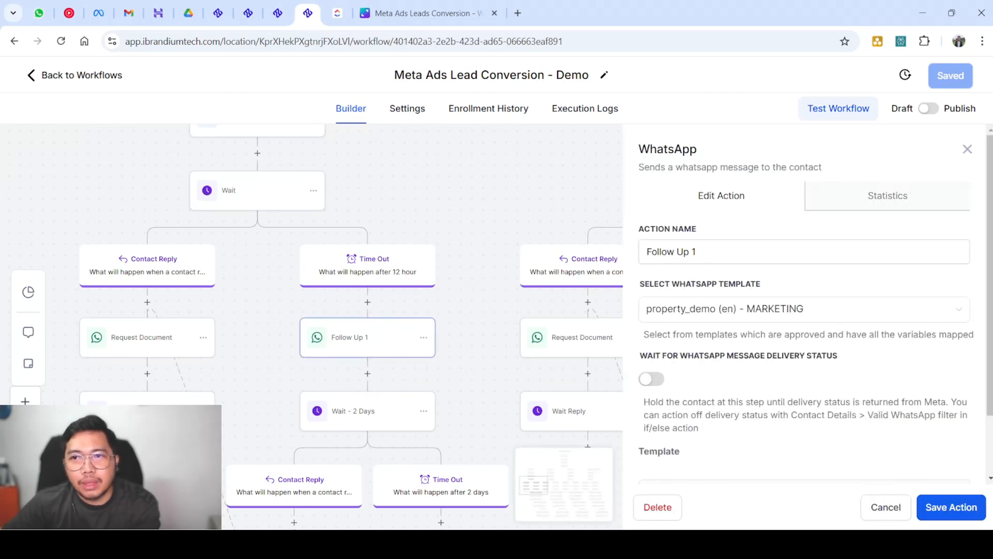
pyautogui.click(967, 148)
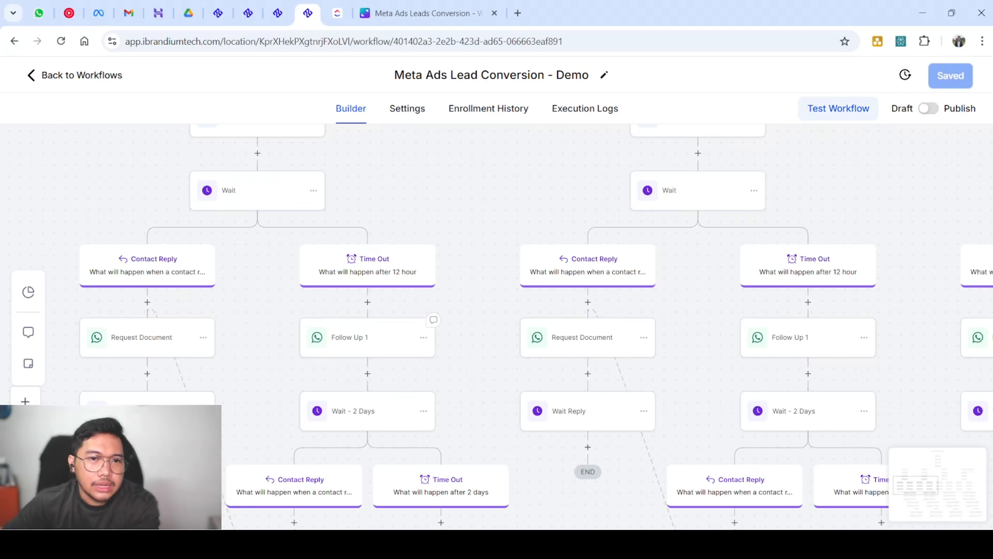
pyautogui.scroll(-2, 535, 328)
pyautogui.scroll(1, 536, 327)
pyautogui.scroll(1, 536, 327)
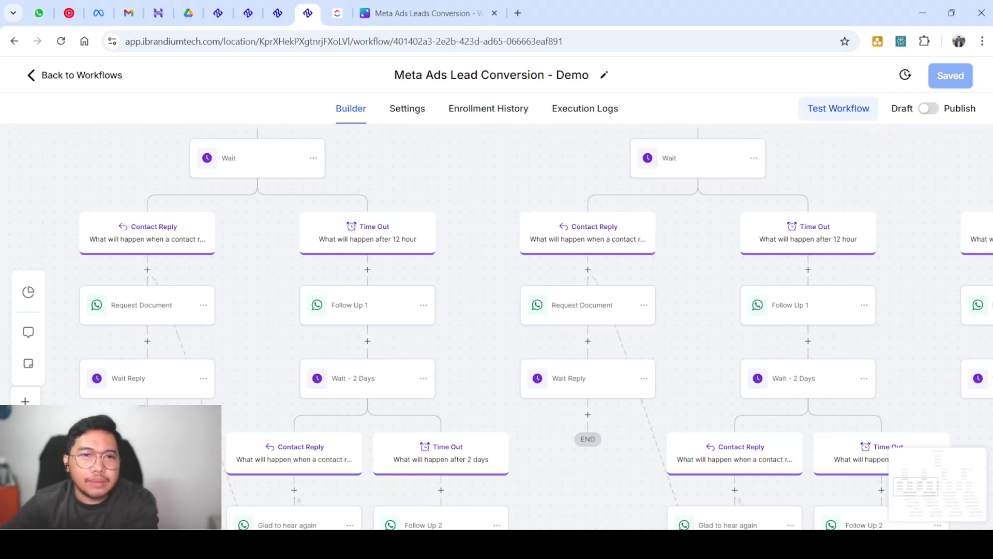
pyautogui.scroll(-1, 536, 328)
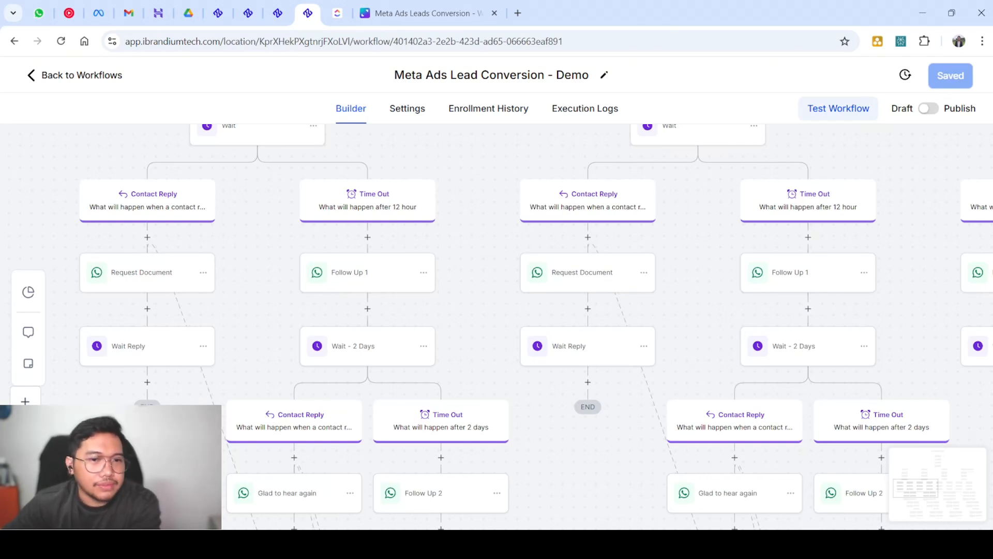
pyautogui.scroll(-2, 293, 331)
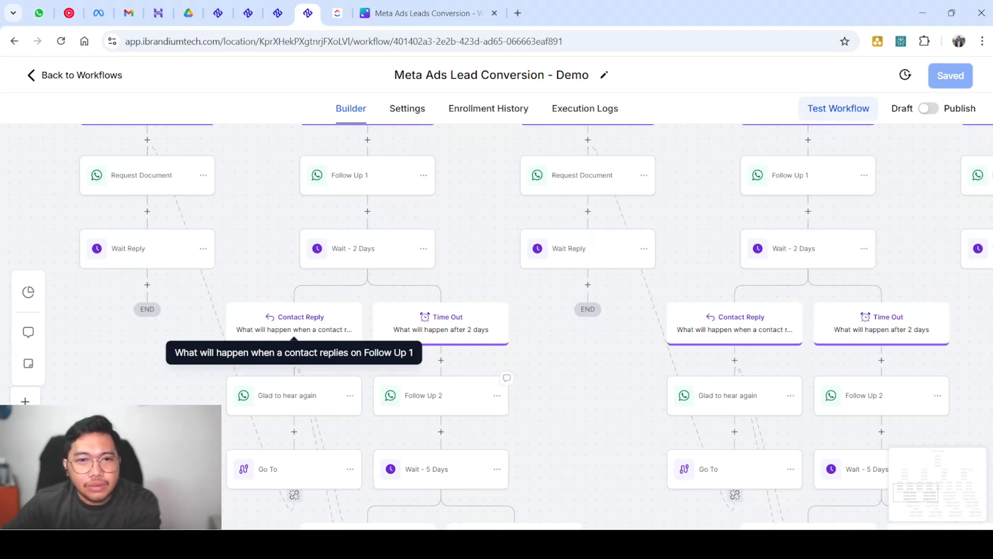
pyautogui.scroll(-3, 293, 332)
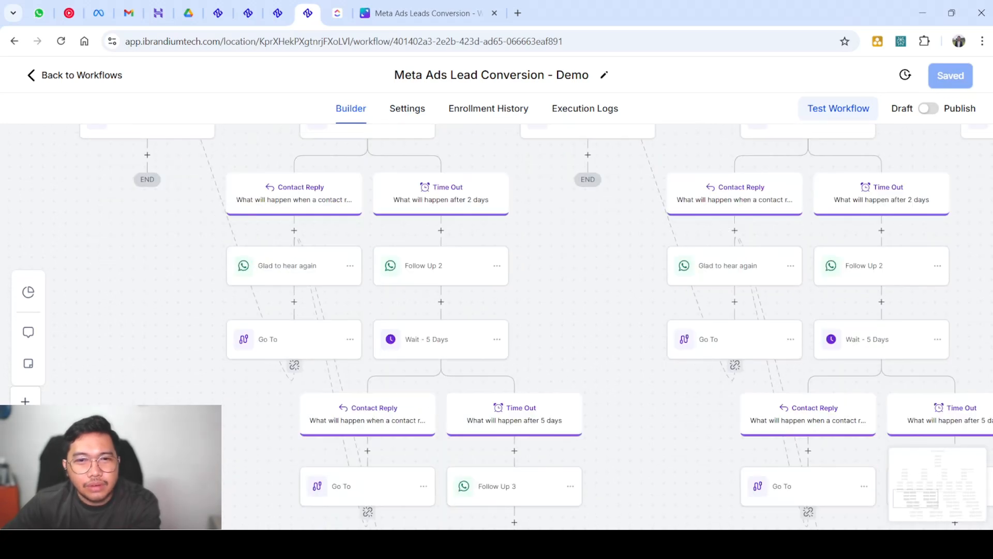
pyautogui.scroll(-2, 514, 331)
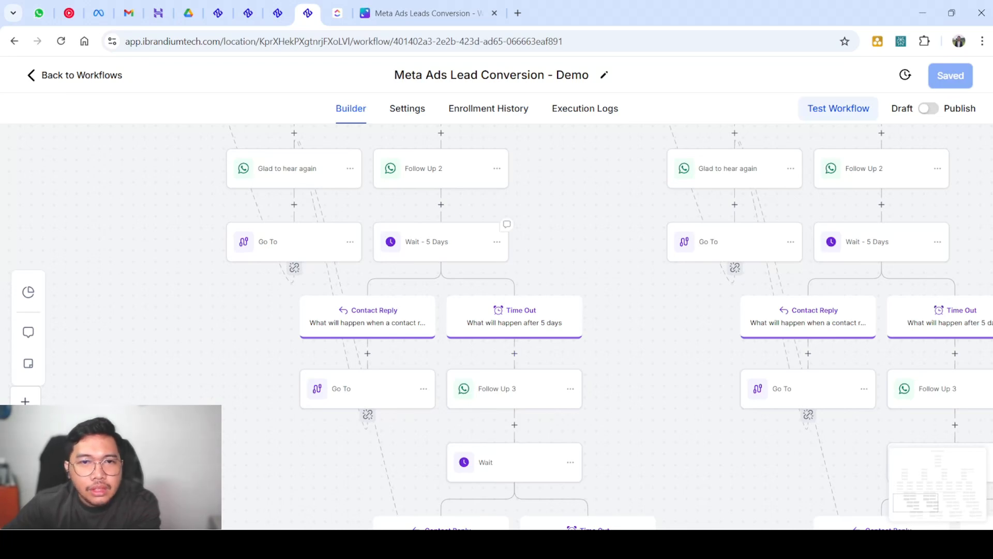
pyautogui.click(440, 242)
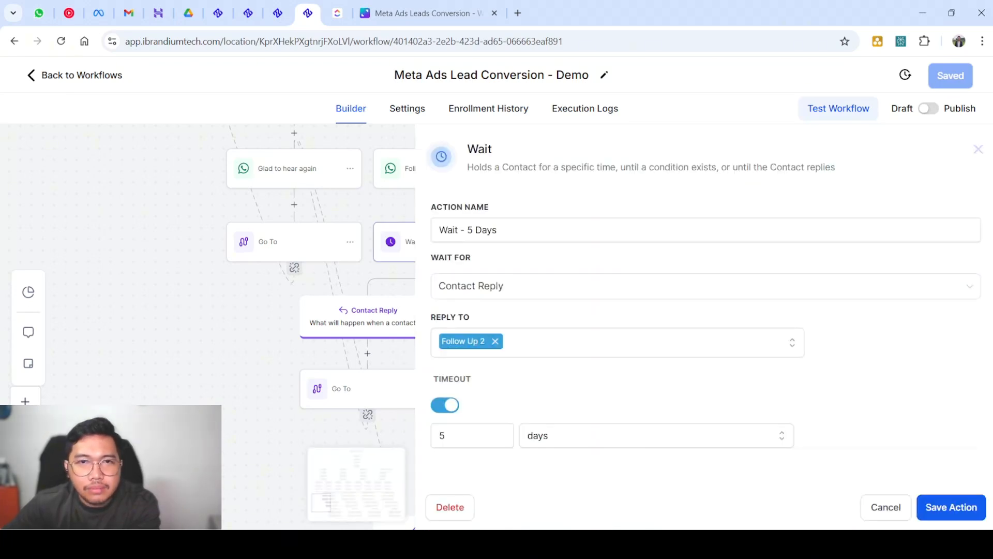
pyautogui.click(977, 149)
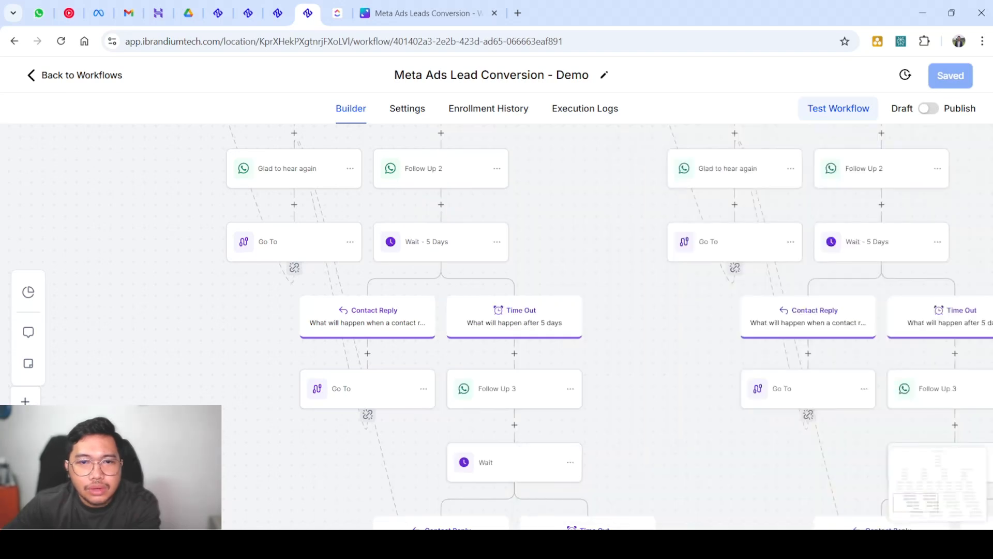
pyautogui.scroll(-1, 514, 324)
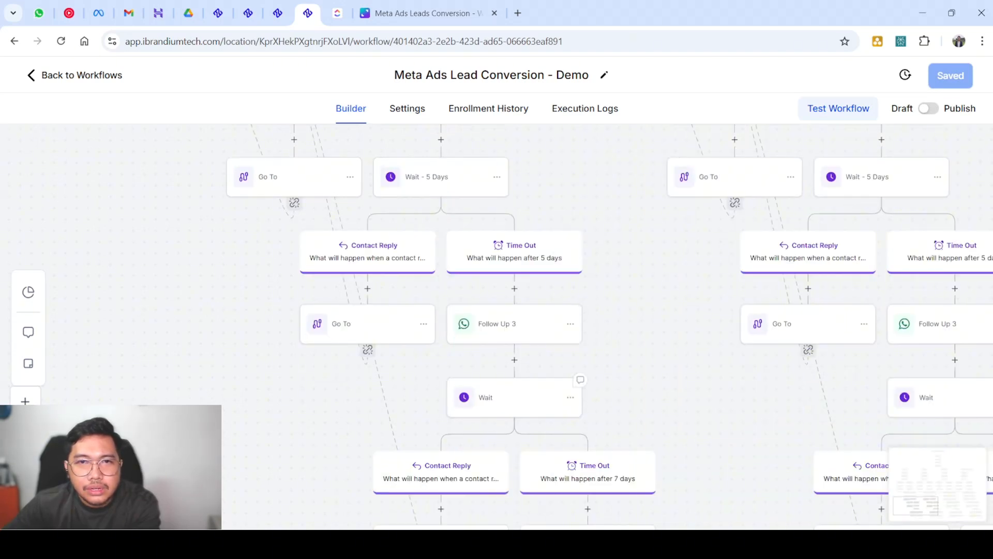
pyautogui.click(497, 397)
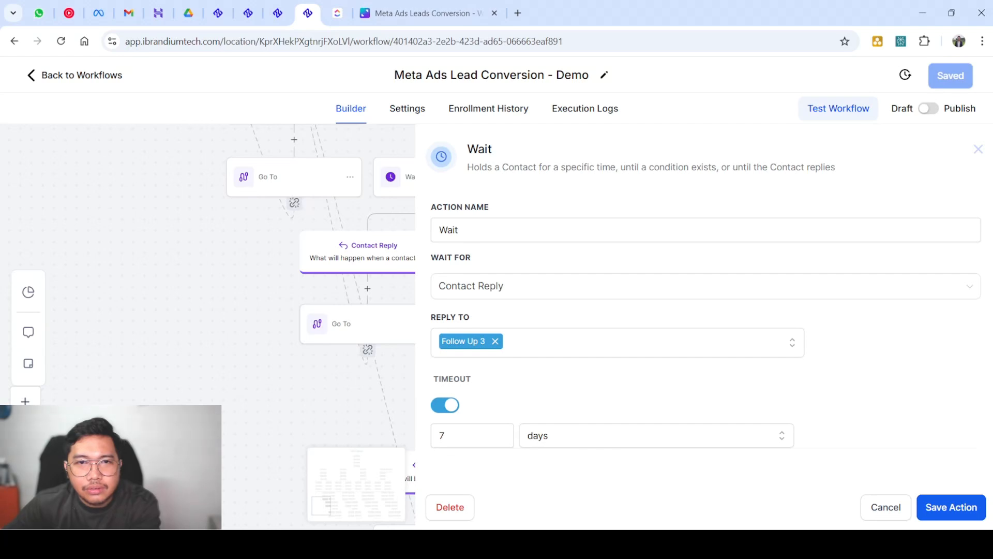
pyautogui.click(978, 149)
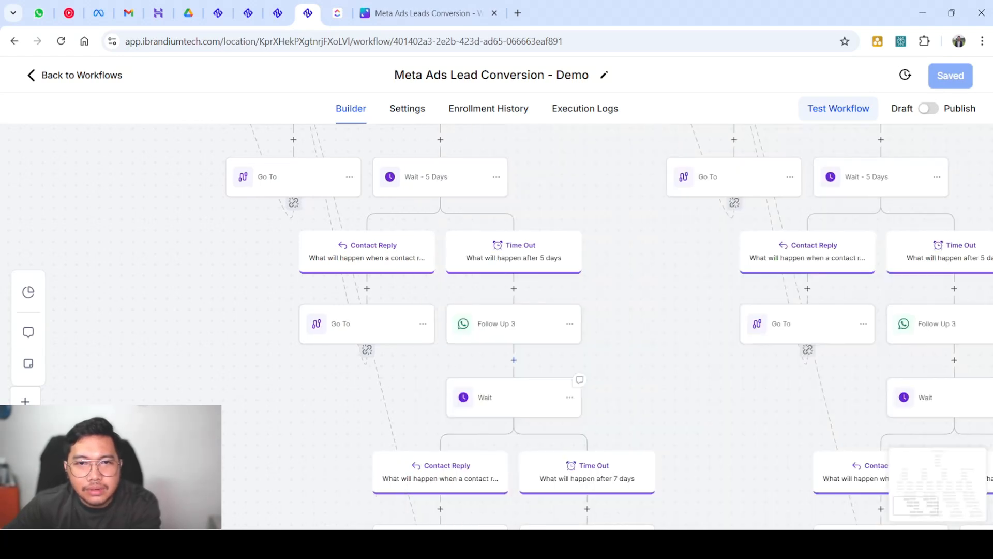
# Rename the Wait step after Follow Up 3 to 'Wait 7 Days'
pyautogui.click(510, 397)
pyautogui.click(509, 230)
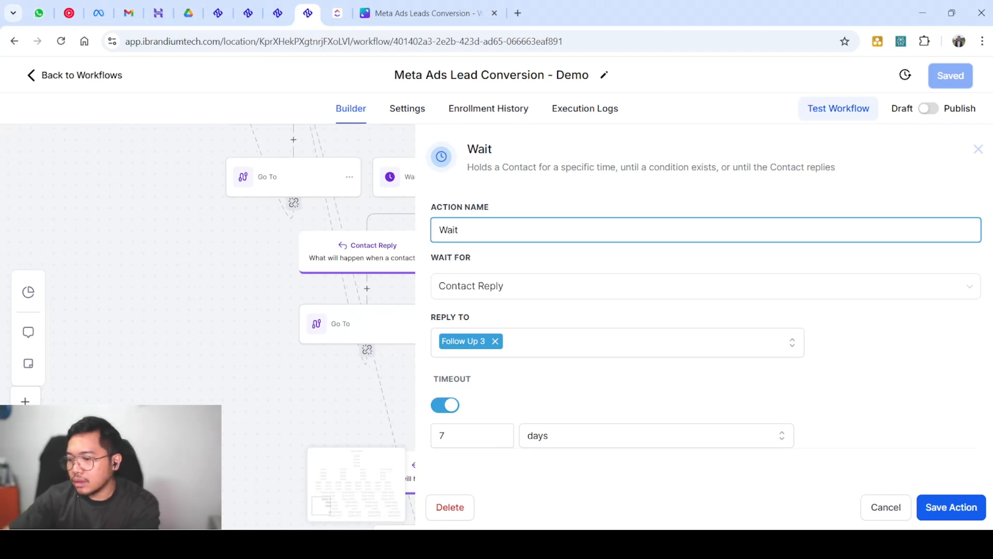
pyautogui.write('7 Days')
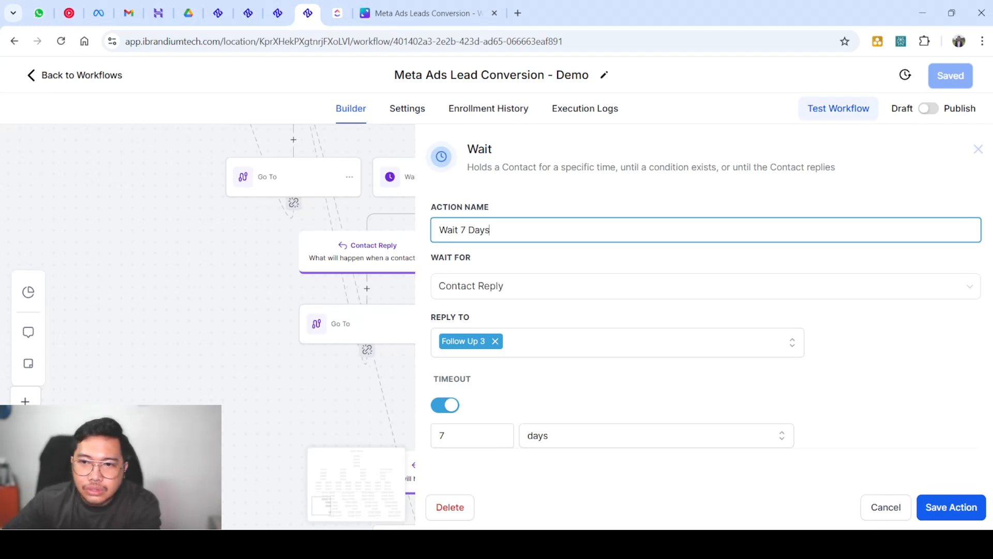
pyautogui.click(951, 507)
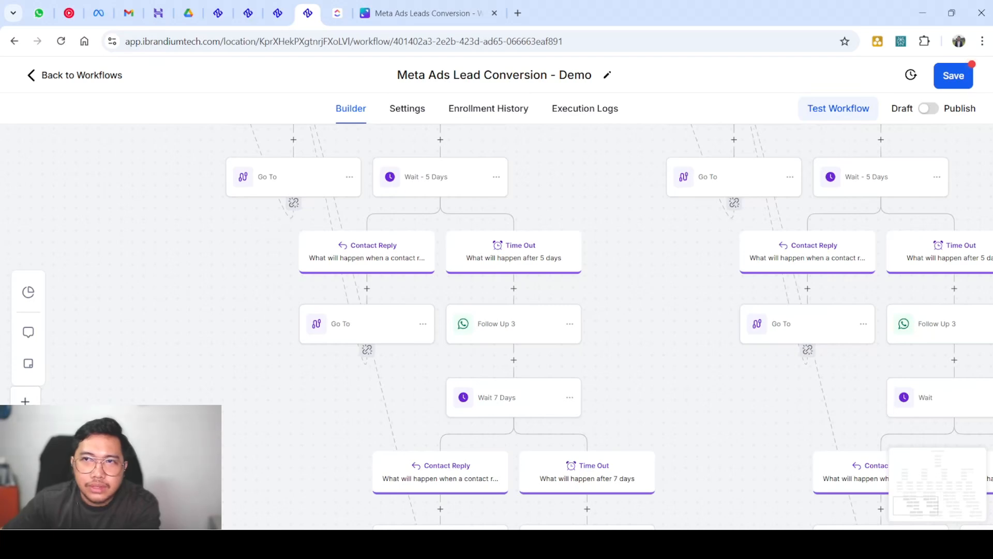
# Save the Meta Ads Lead Conversion - Demo workflow
pyautogui.click(953, 76)
pyautogui.scroll(-2, 514, 326)
pyautogui.scroll(2, 514, 326)
pyautogui.scroll(-3, 515, 326)
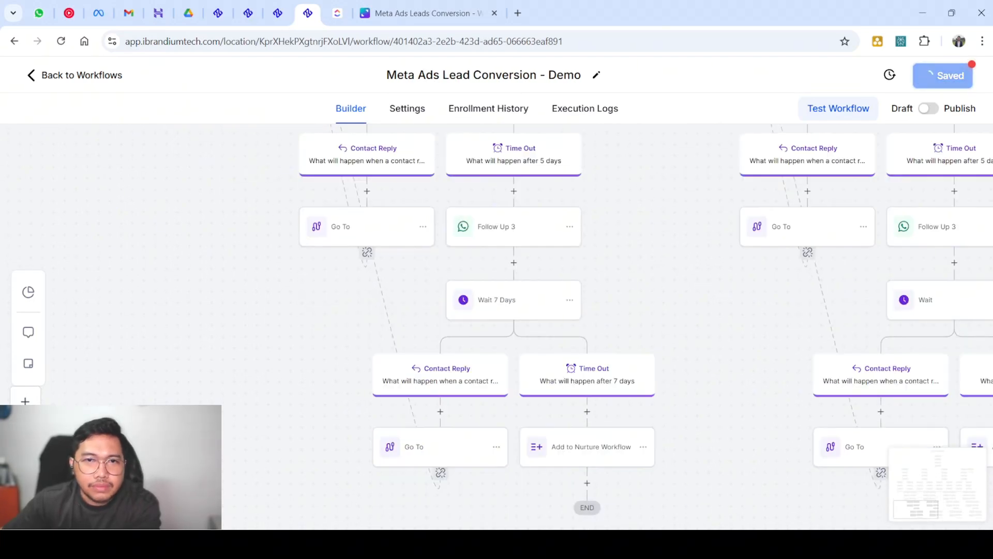
pyautogui.scroll(7, 514, 326)
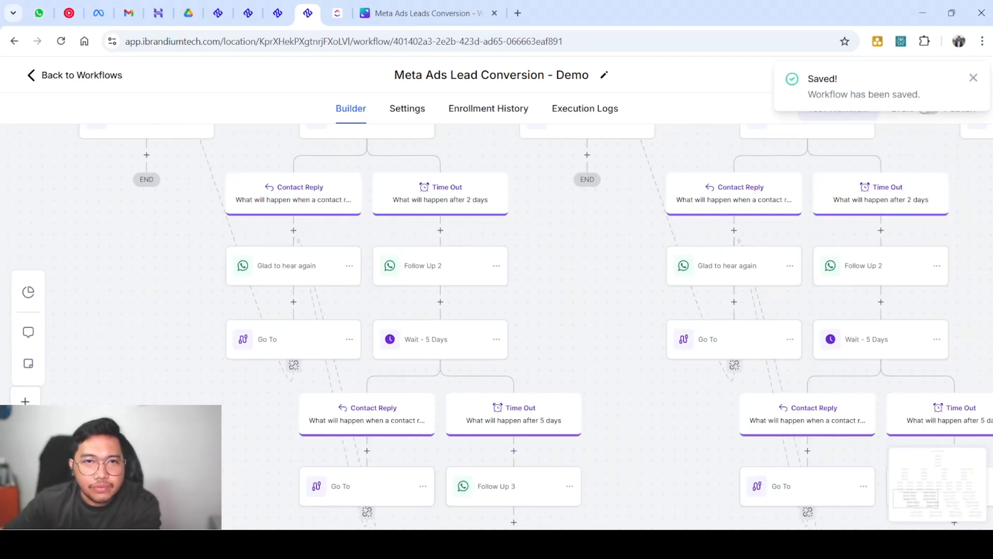
pyautogui.scroll(1, 393, 233)
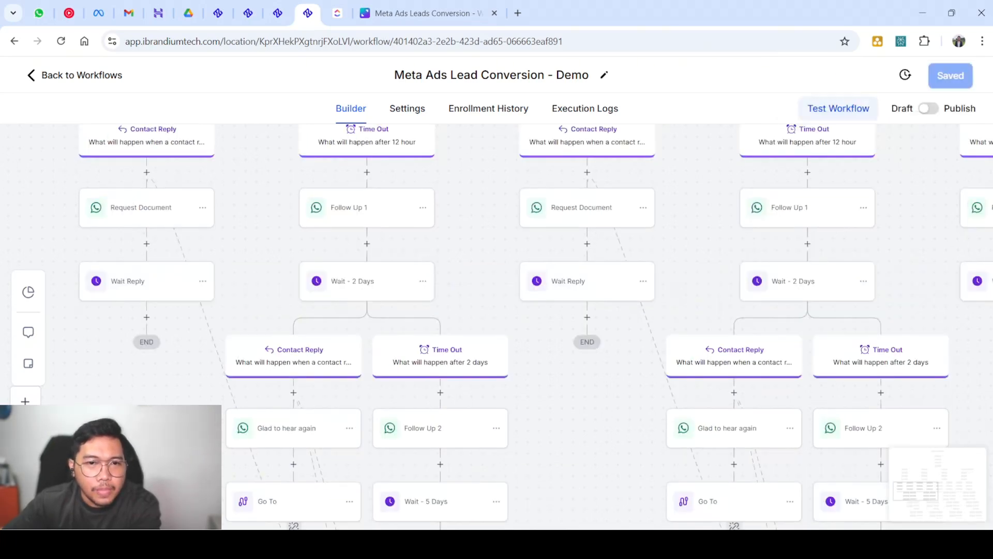
pyautogui.scroll(-1, 393, 269)
pyautogui.scroll(2, 393, 269)
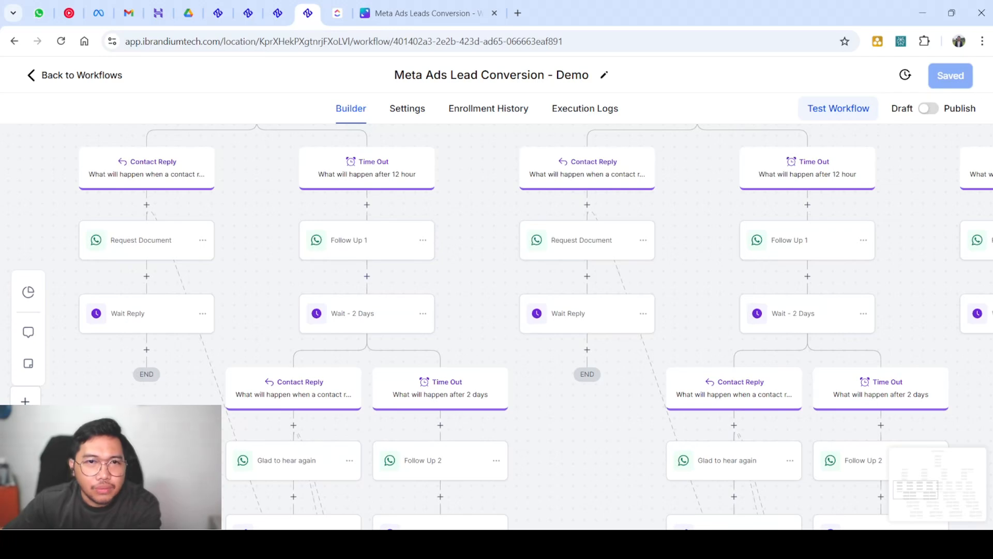
pyautogui.scroll(-3, 439, 305)
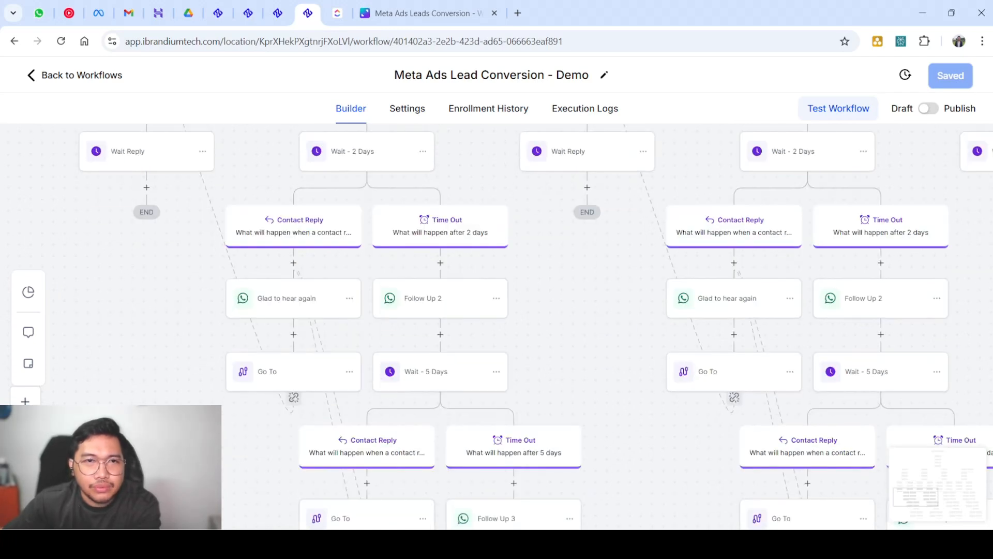
pyautogui.scroll(-2, 465, 310)
pyautogui.scroll(-4, 497, 310)
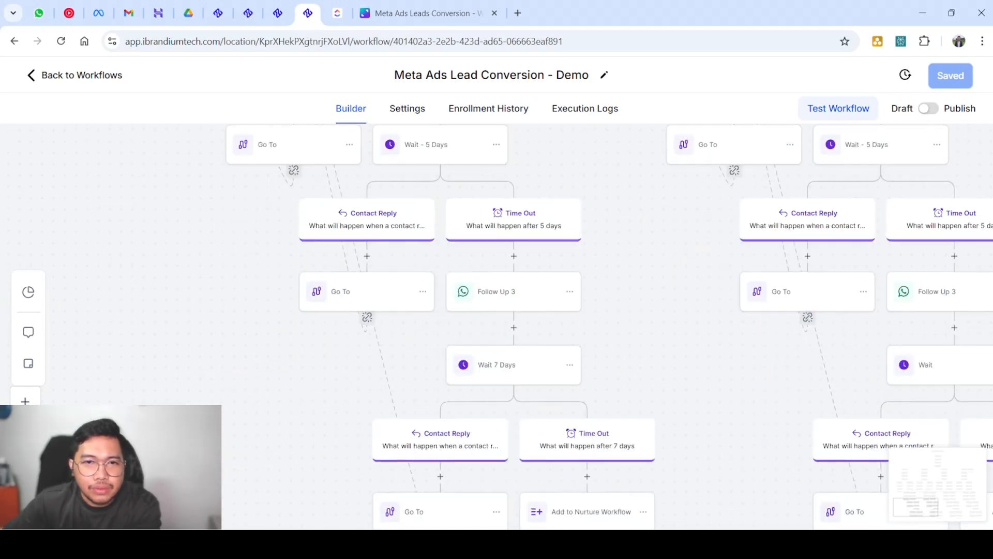
pyautogui.scroll(7, 497, 326)
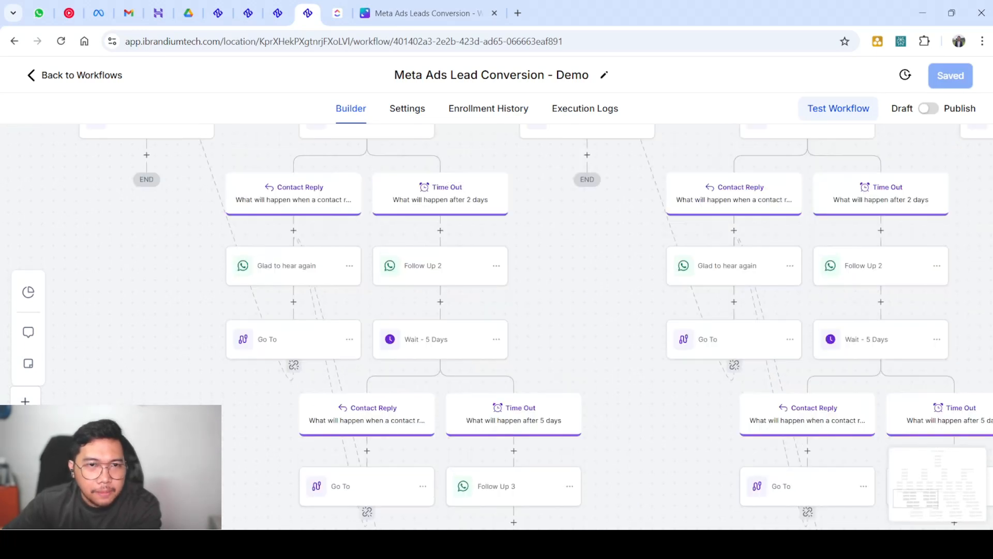
pyautogui.scroll(4, 147, 239)
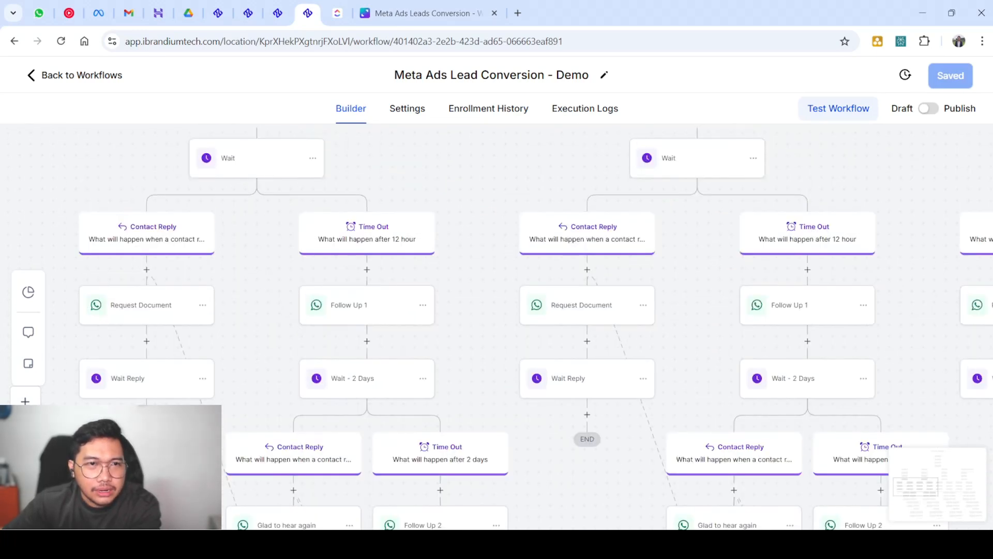
pyautogui.scroll(-4, 146, 239)
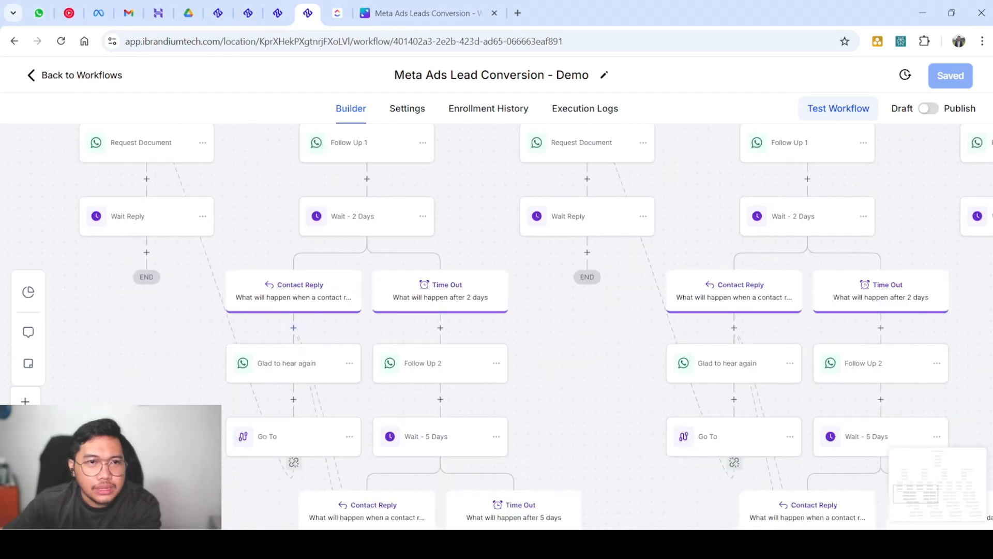
pyautogui.scroll(-12, 147, 249)
pyautogui.scroll(13, 146, 248)
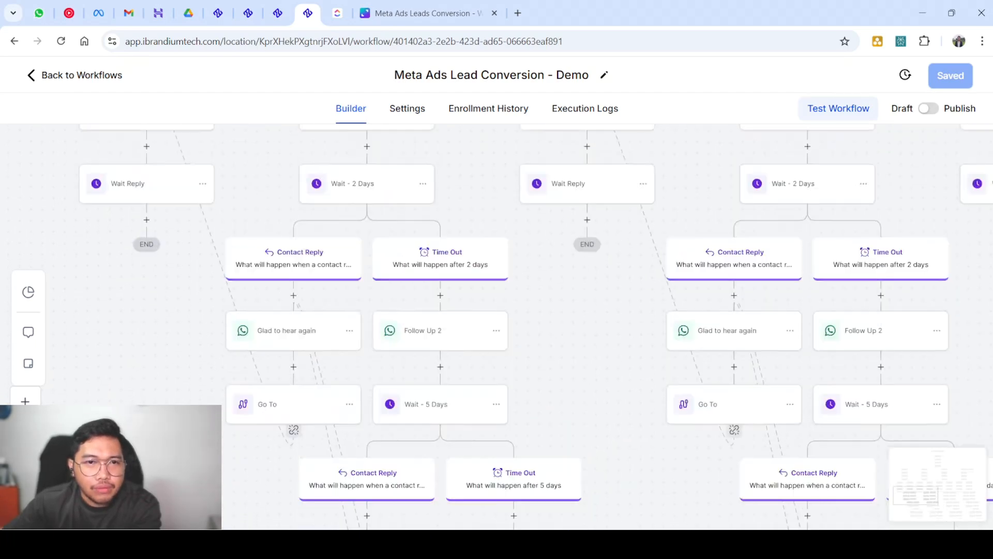
pyautogui.scroll(3, 146, 248)
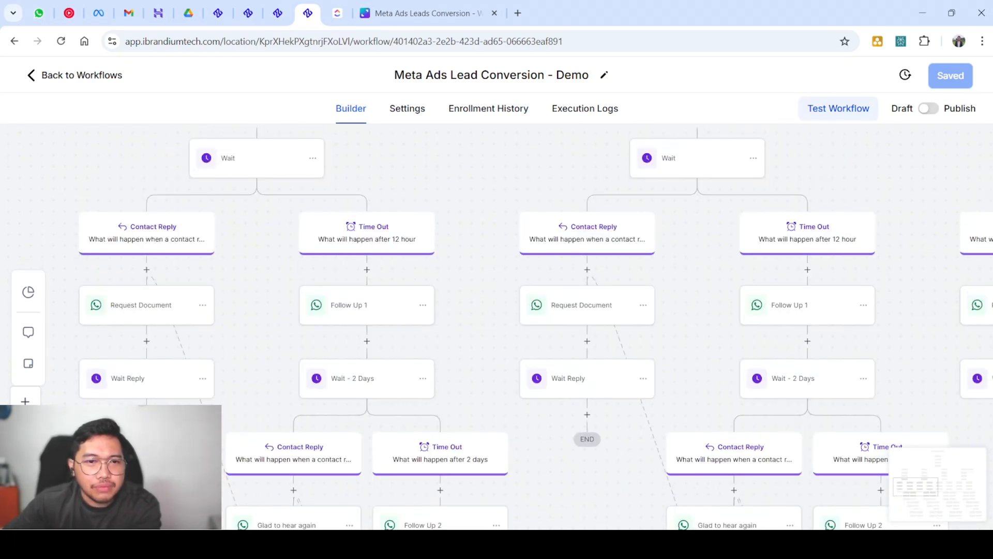
pyautogui.scroll(-2, 146, 248)
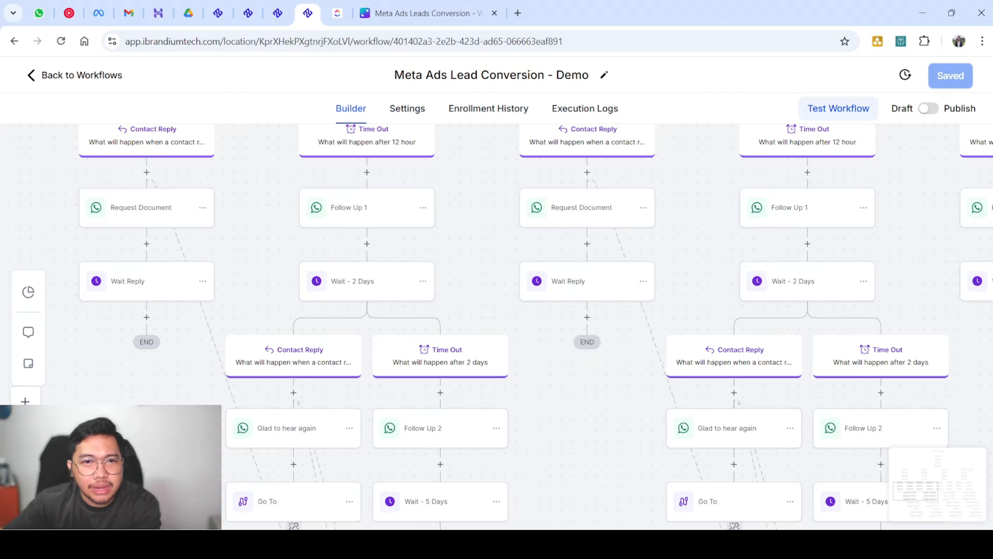
pyautogui.scroll(-7, 563, 327)
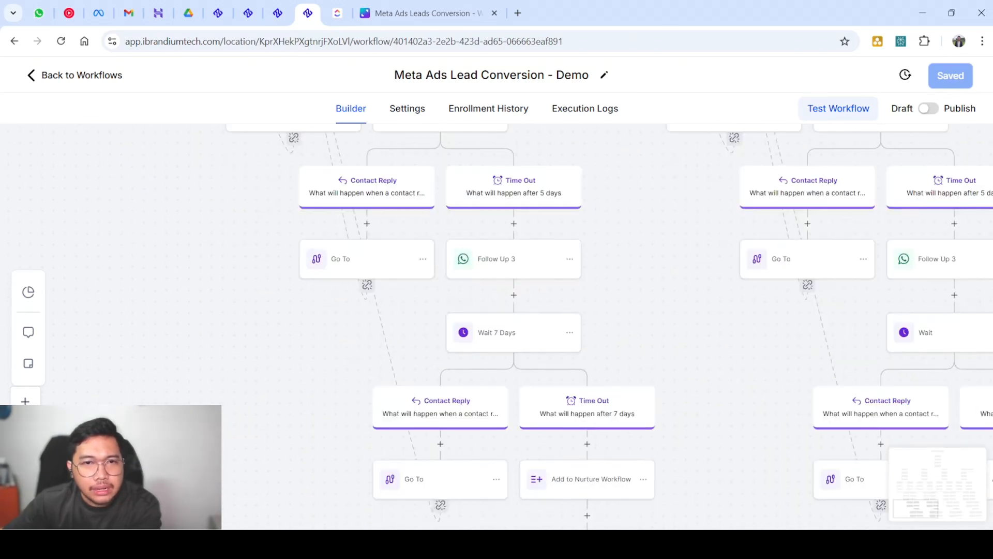
pyautogui.scroll(-3, 439, 375)
pyautogui.scroll(1, 439, 375)
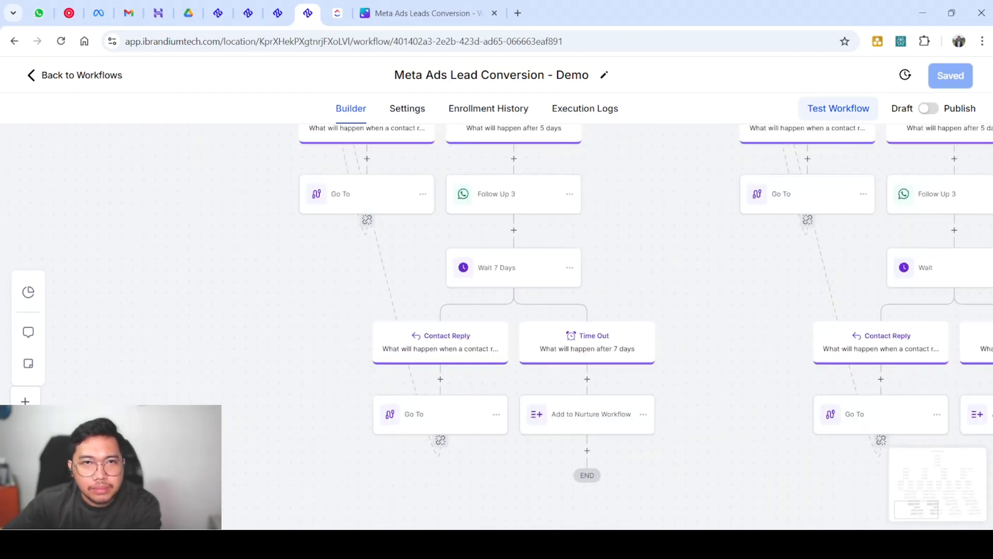
pyautogui.scroll(1, 455, 445)
pyautogui.scroll(5, 496, 321)
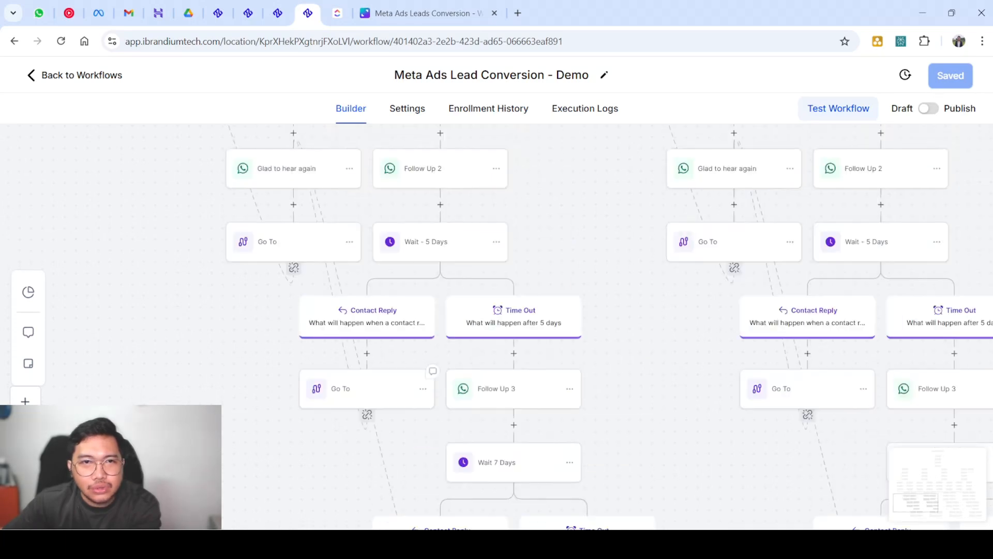
pyautogui.scroll(-6, 496, 321)
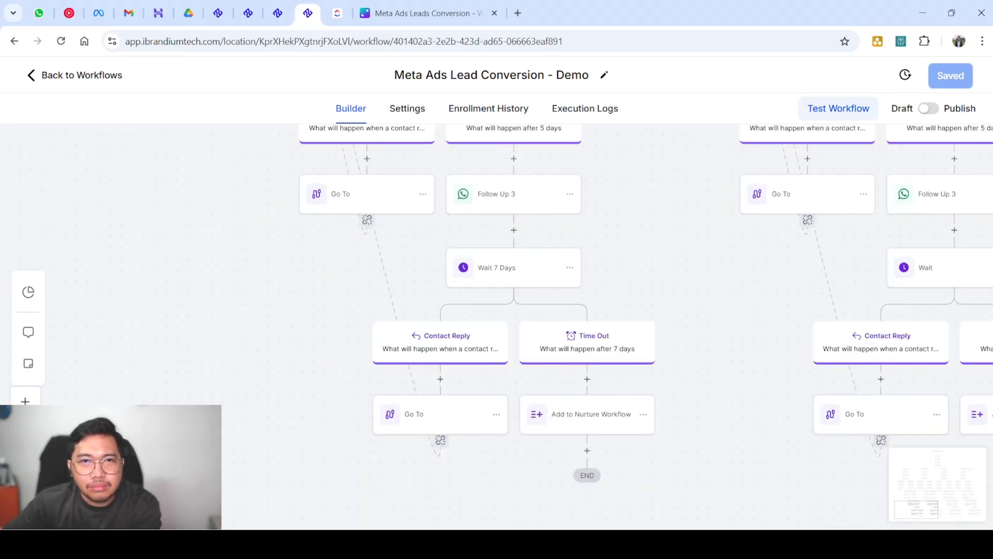
pyautogui.scroll(13, 445, 424)
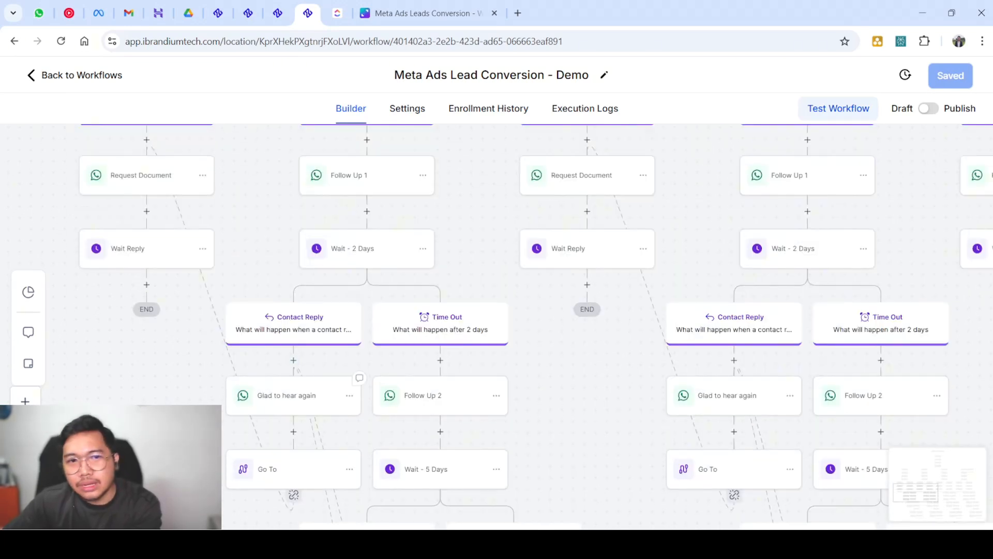
pyautogui.scroll(-5, 310, 393)
pyautogui.scroll(-2, 362, 393)
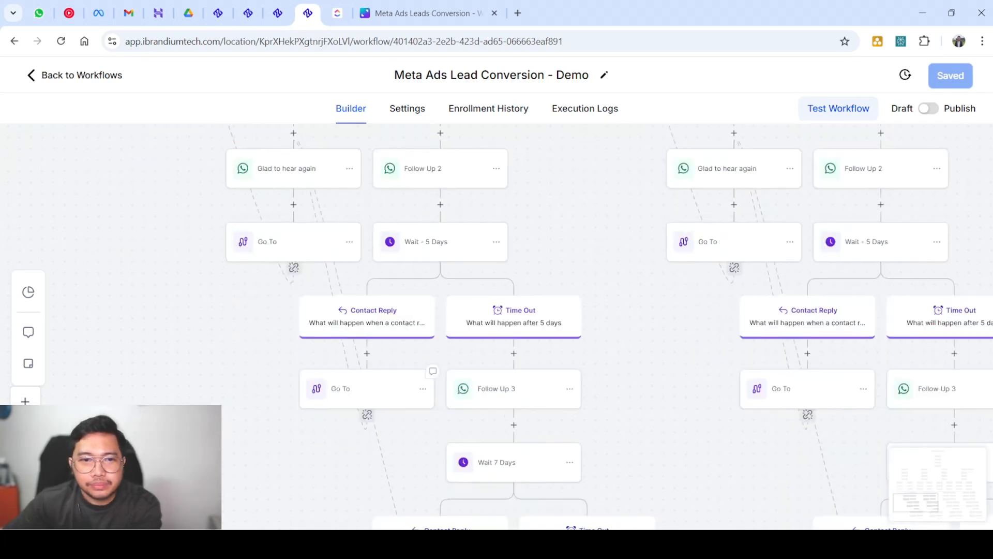
pyautogui.scroll(4, 362, 321)
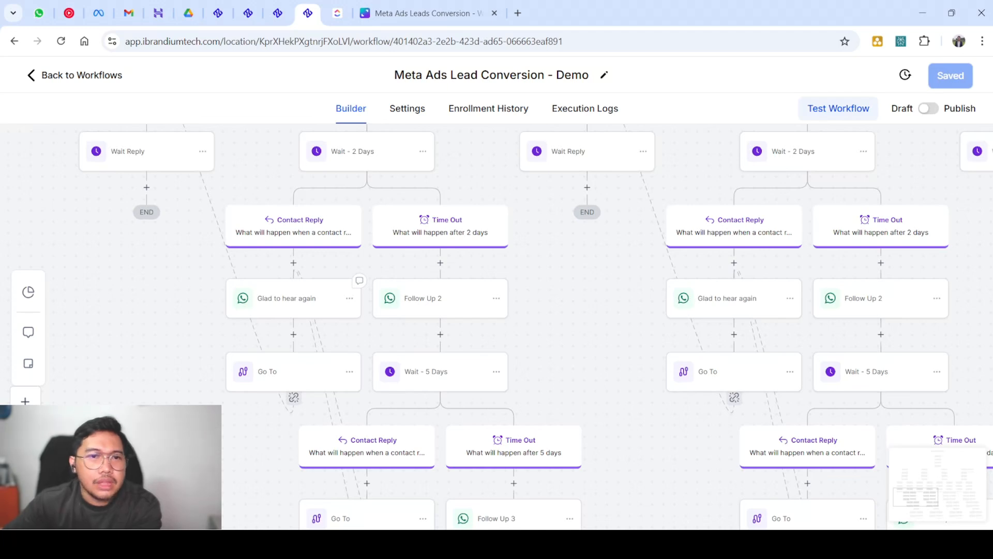
pyautogui.scroll(3, 497, 321)
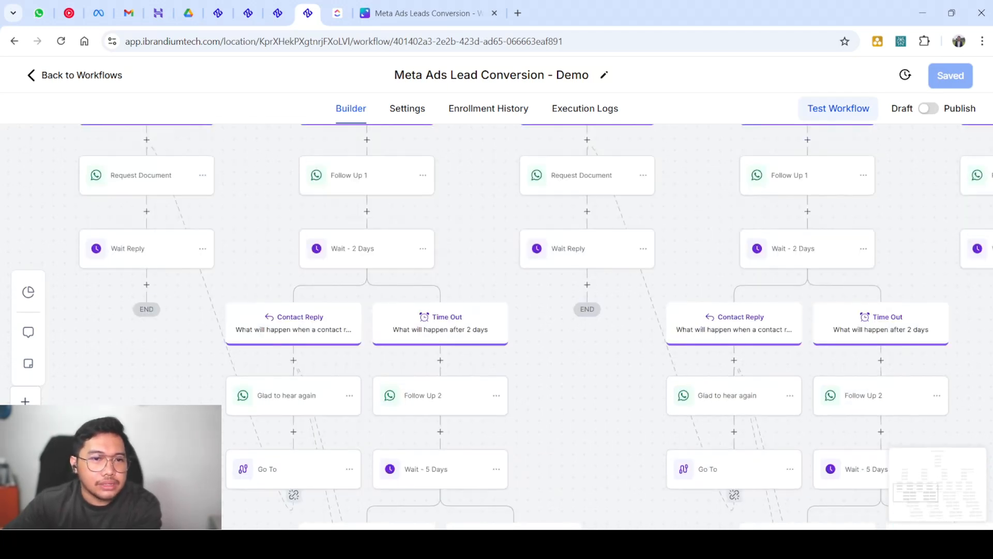
pyautogui.scroll(3, 155, 310)
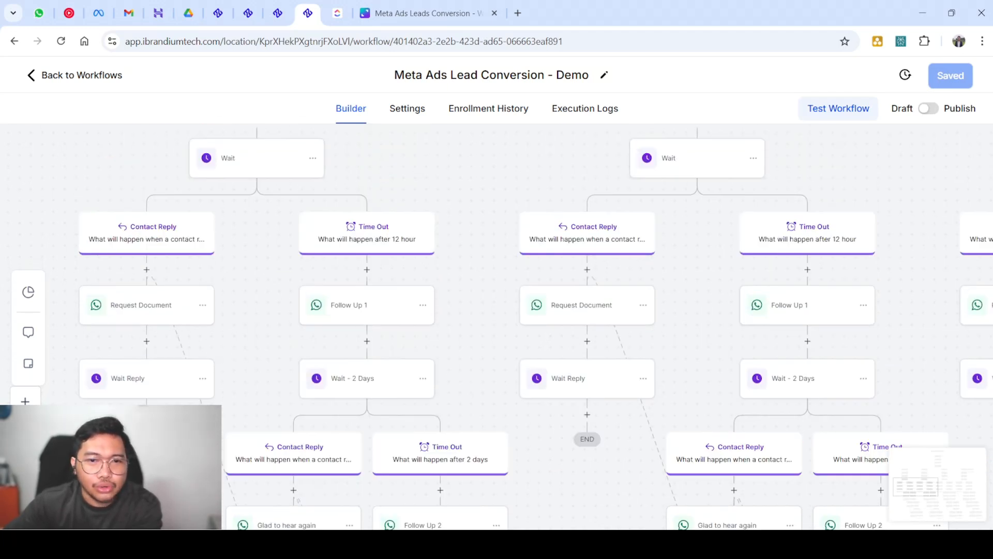
pyautogui.scroll(-5, 155, 310)
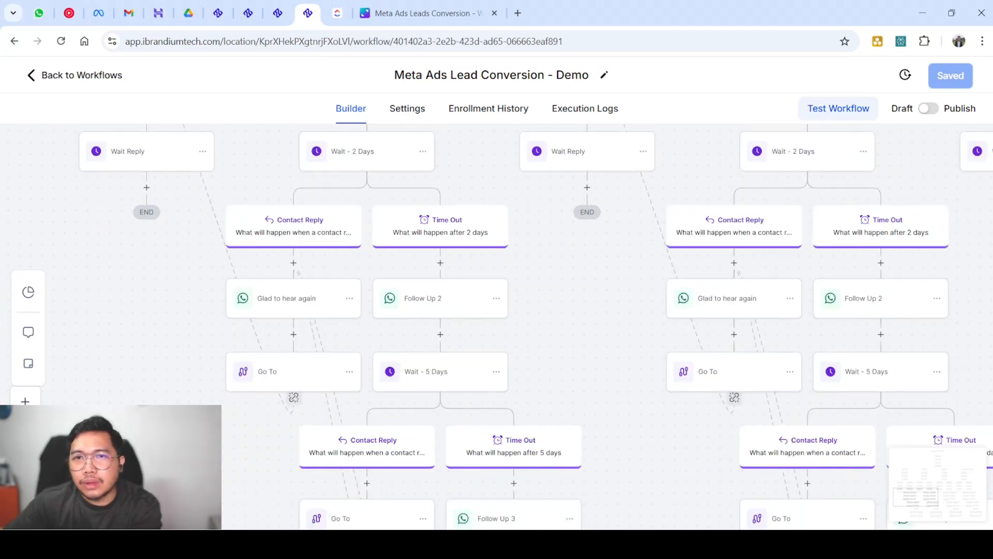
pyautogui.scroll(-2, 497, 321)
pyautogui.scroll(-5, 497, 321)
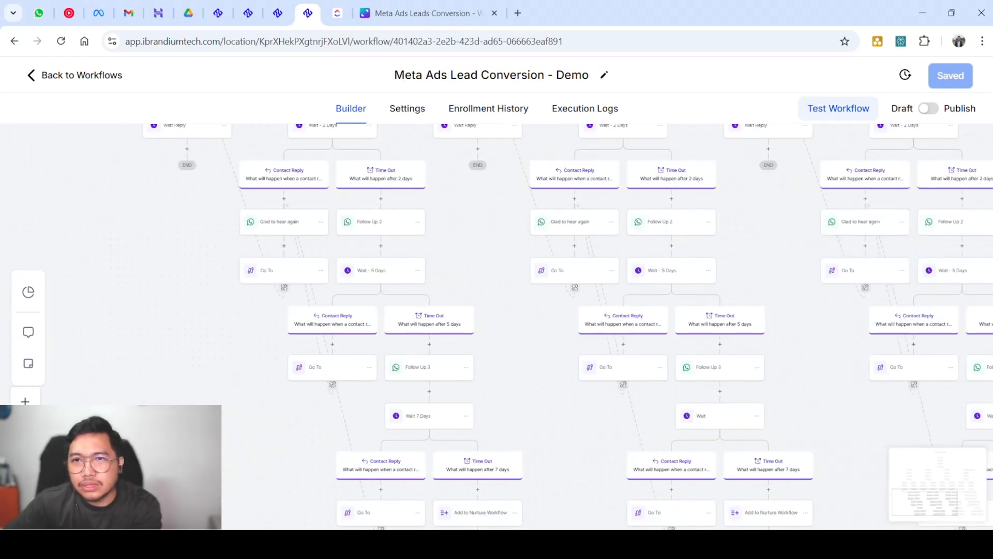
pyautogui.scroll(6, 496, 321)
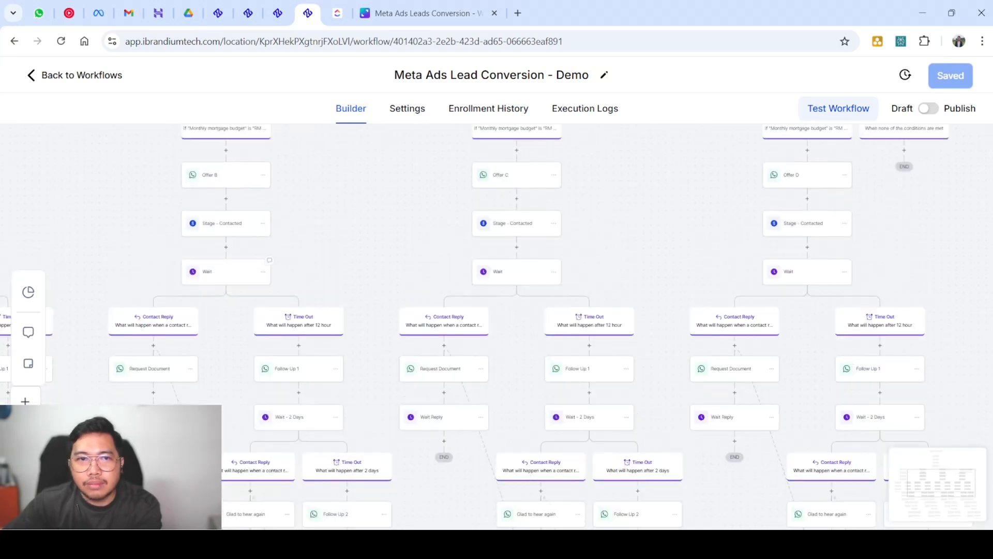
pyautogui.scroll(2, 462, 240)
pyautogui.hscroll(-5, 462, 240)
pyautogui.scroll(3, 462, 240)
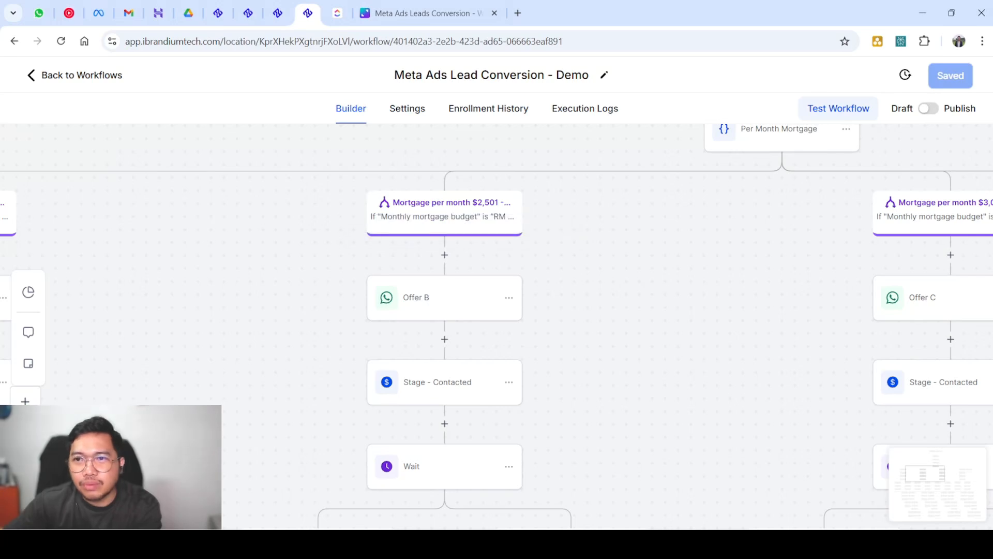
pyautogui.scroll(-3, 496, 326)
pyautogui.scroll(3, 496, 326)
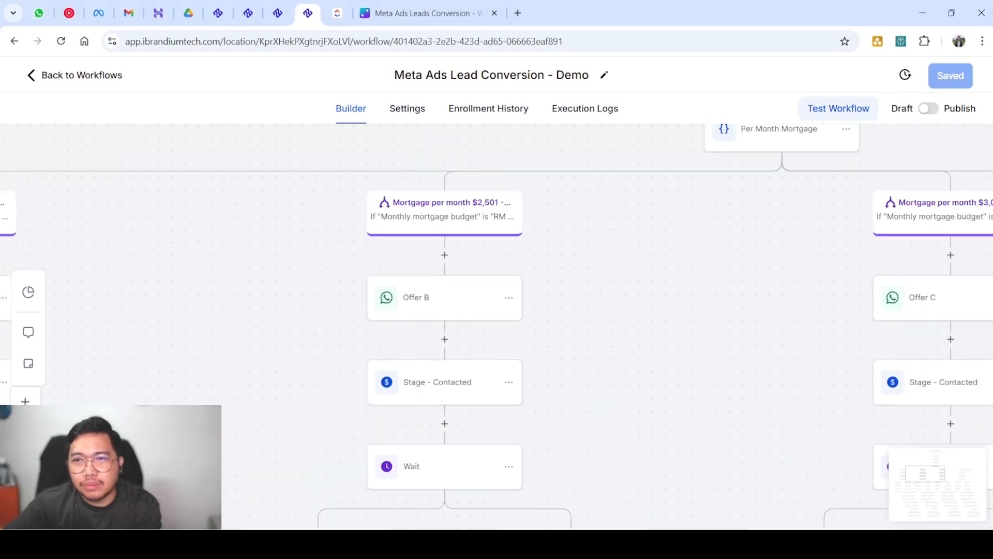
pyautogui.scroll(-3, 688, 245)
pyautogui.scroll(3, 688, 246)
pyautogui.hscroll(5, 688, 245)
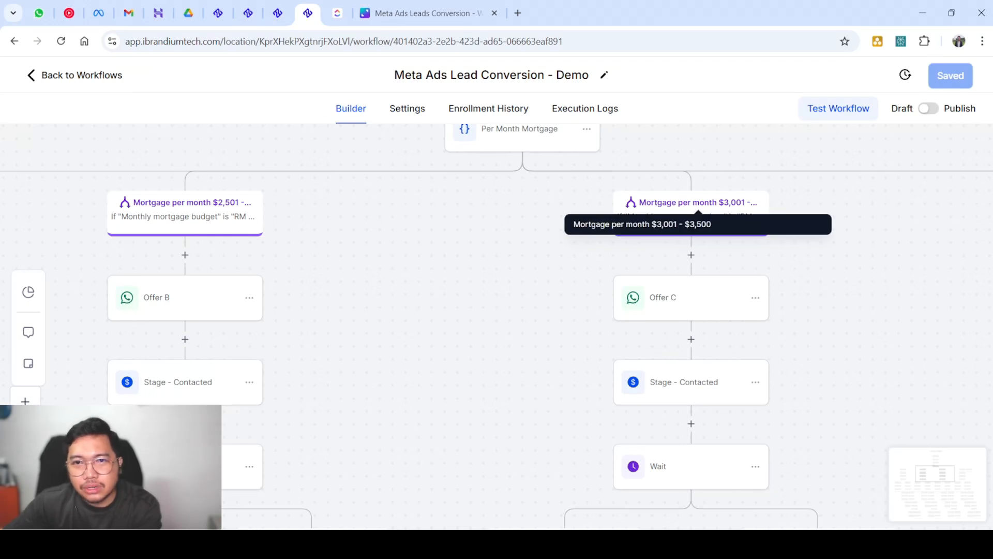
pyautogui.hscroll(7, 691, 217)
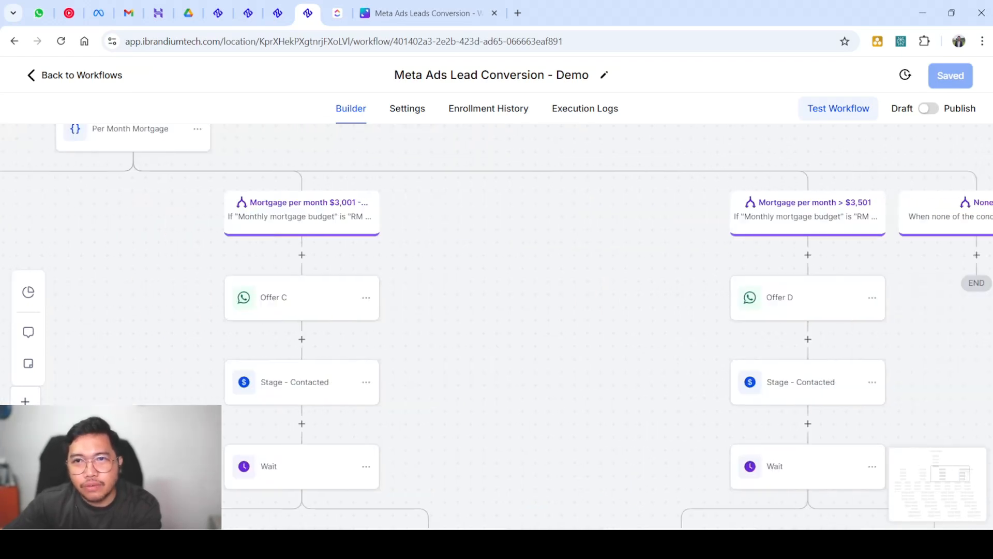
pyautogui.hscroll(2, 807, 217)
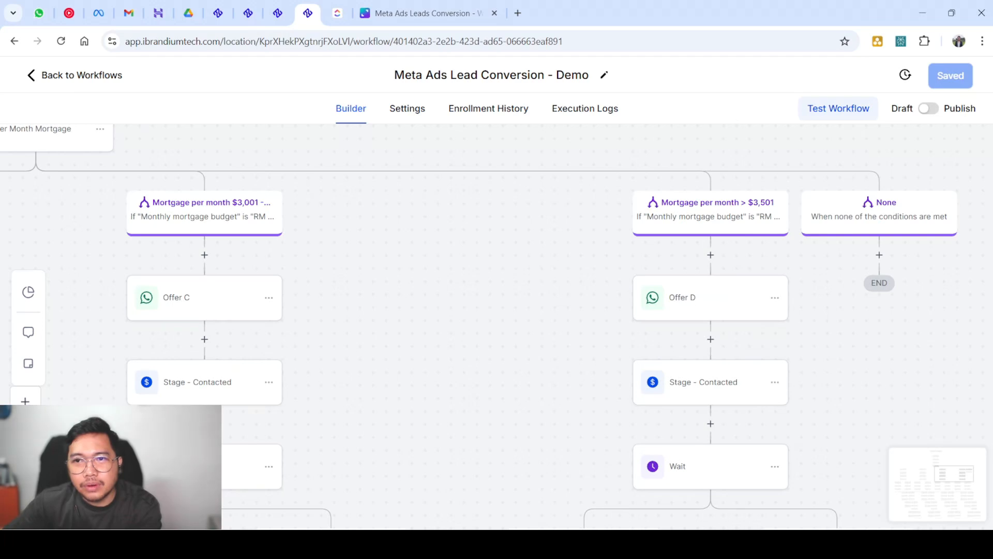
pyautogui.scroll(-3, 573, 268)
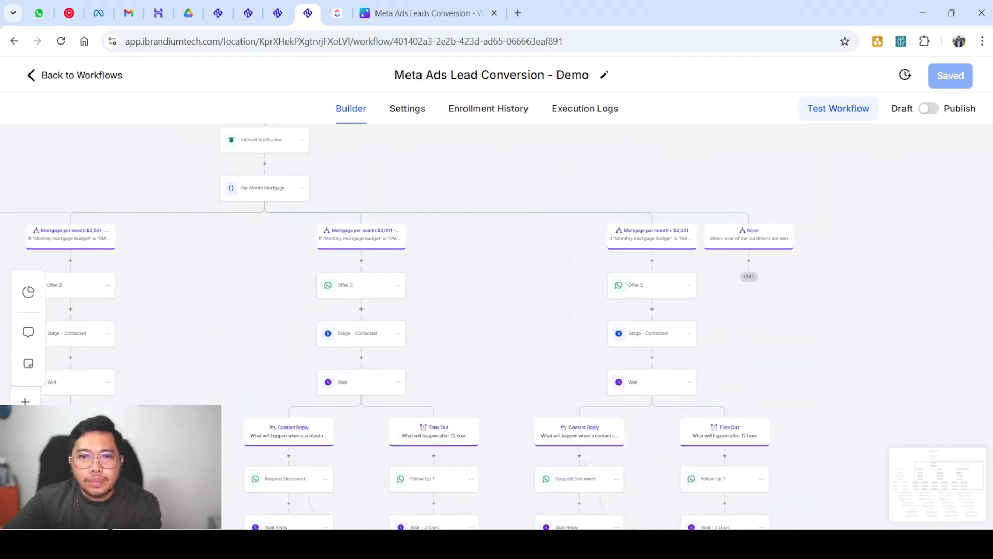
pyautogui.hscroll(-2, 496, 326)
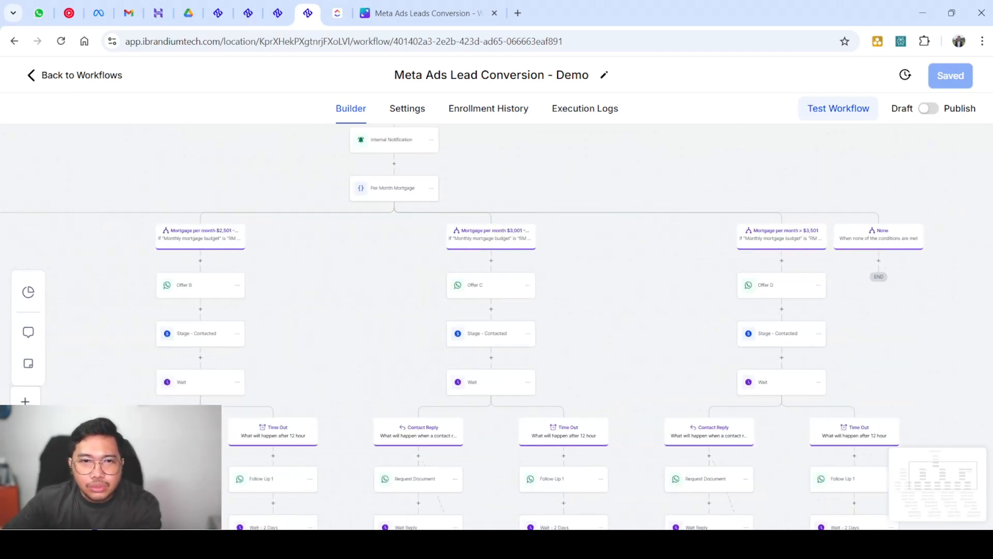
pyautogui.hscroll(-3, 497, 326)
pyautogui.scroll(-16, 497, 326)
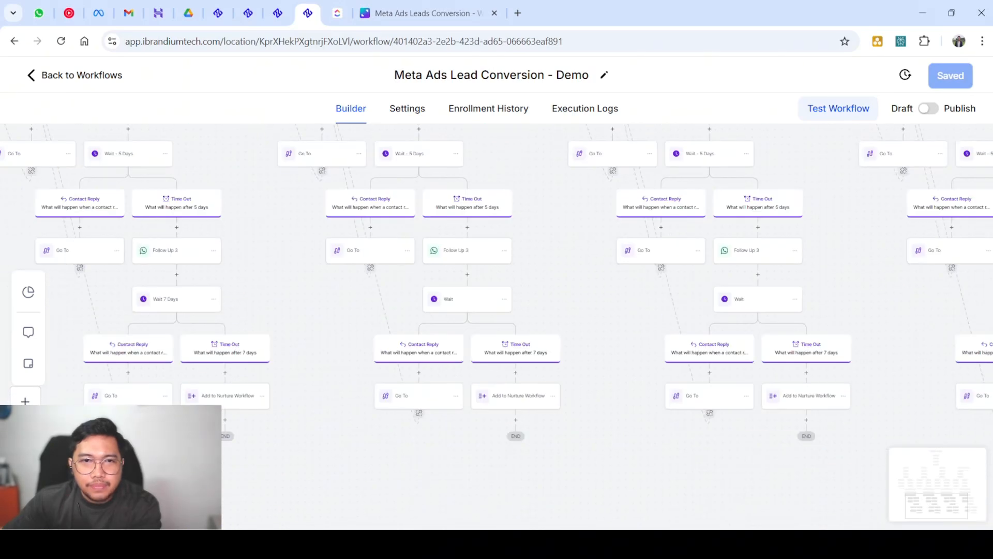
pyautogui.hscroll(-9, 496, 325)
pyautogui.scroll(4, 497, 326)
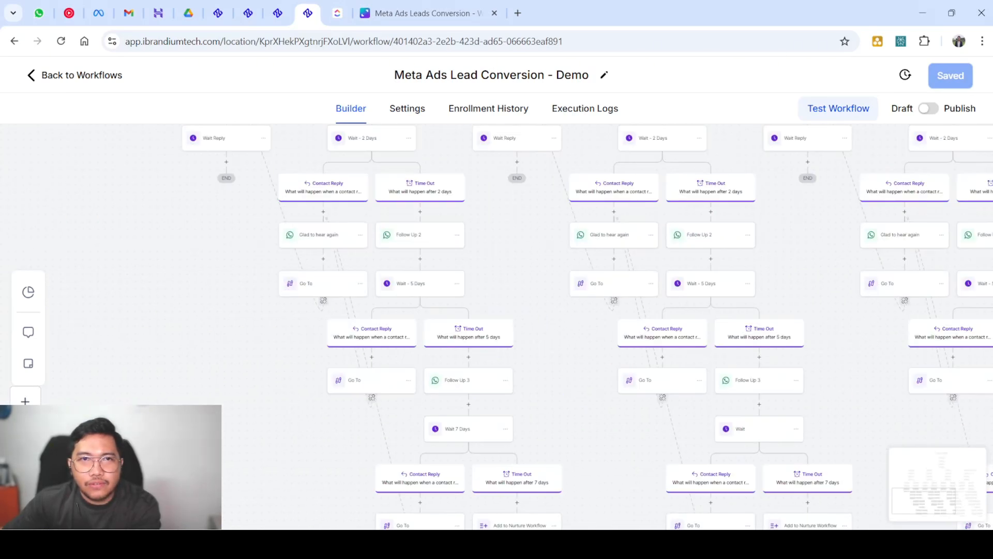
pyautogui.scroll(2, 496, 326)
pyautogui.hscroll(-1, 496, 326)
pyautogui.scroll(3, 549, 196)
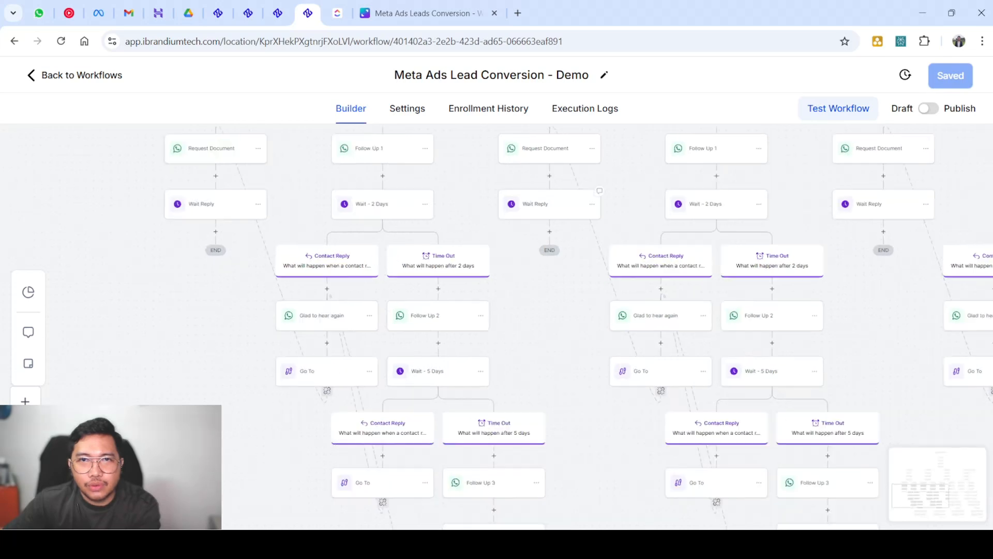
pyautogui.scroll(3, 549, 196)
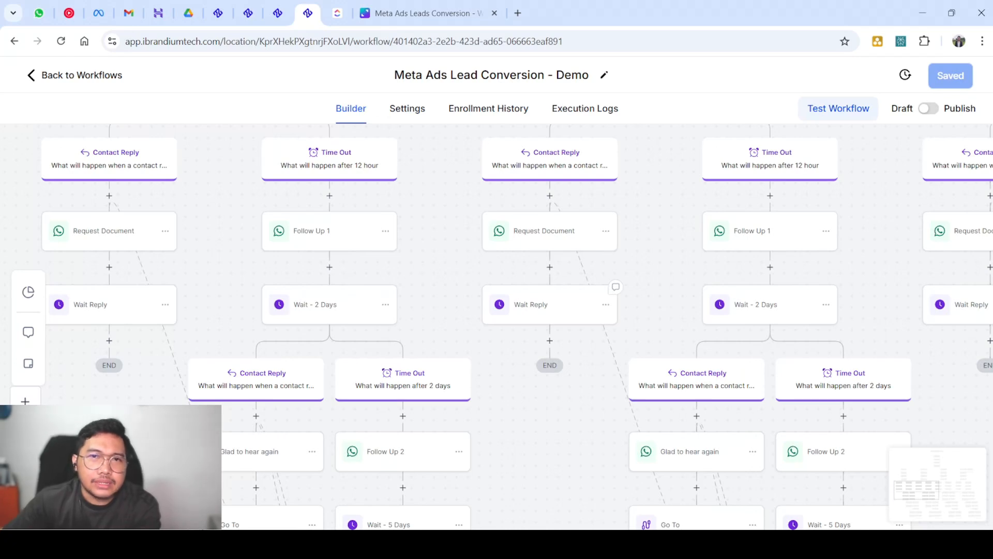
# Check the Wait Reply step unchanged, then open 'Meta Ads Eligible? - Demo' from the workflow list
pyautogui.click(550, 305)
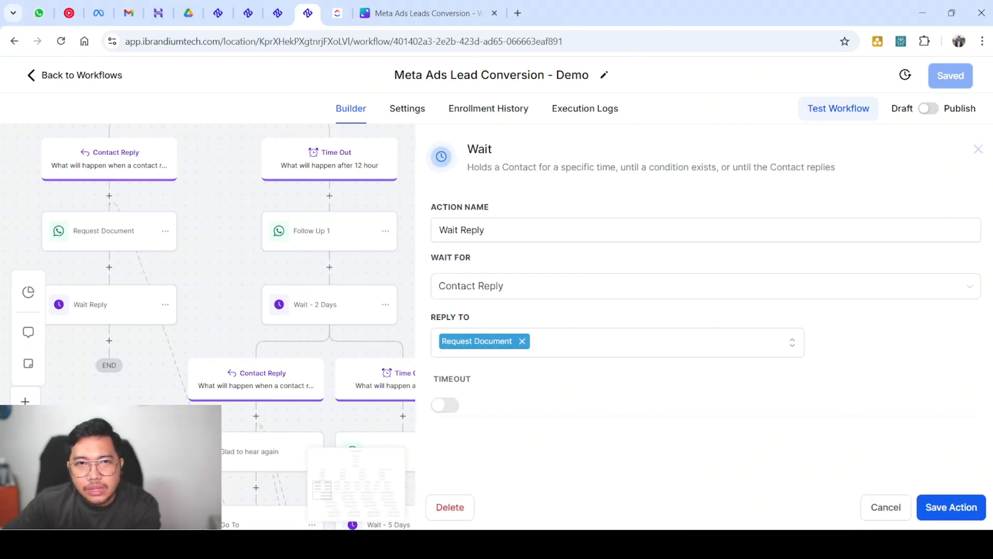
pyautogui.click(978, 149)
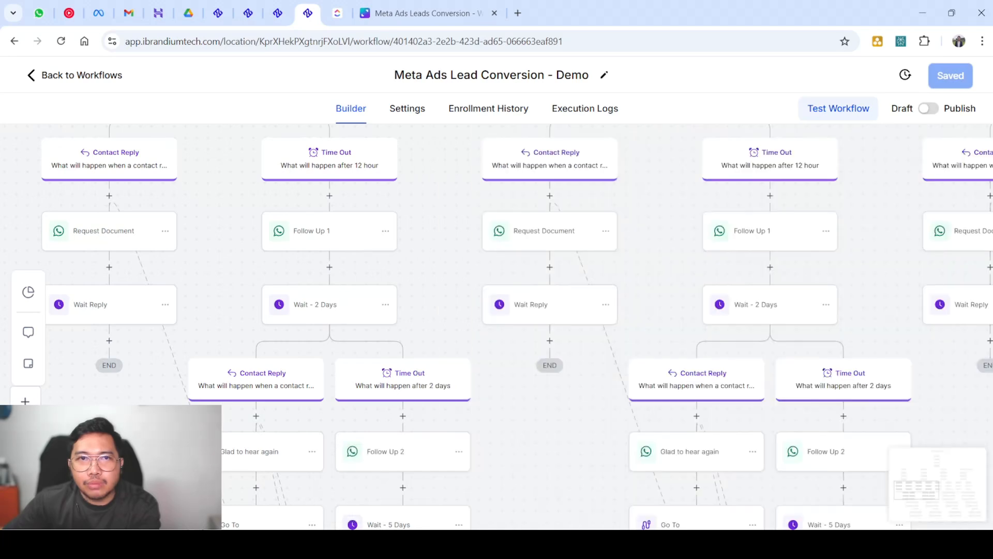
pyautogui.click(75, 76)
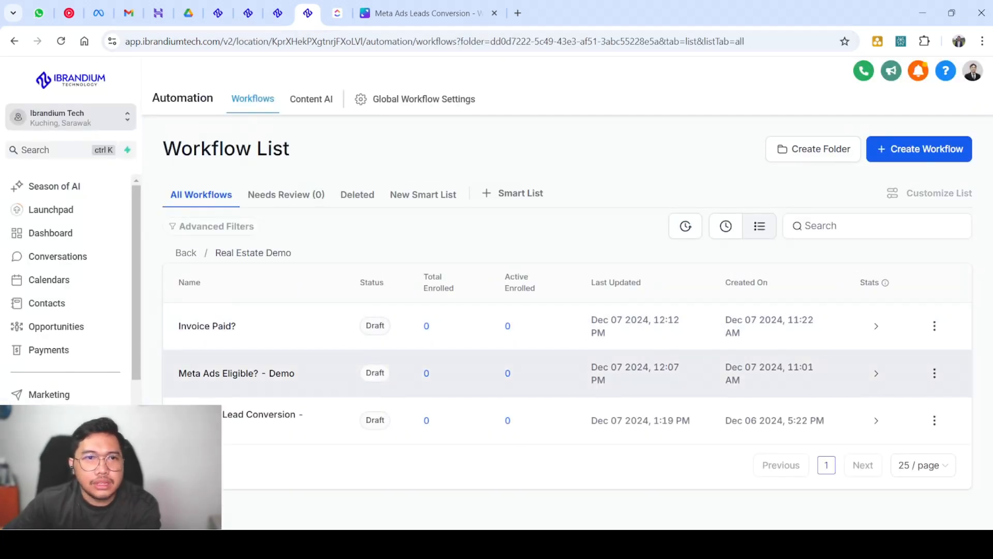
pyautogui.click(237, 373)
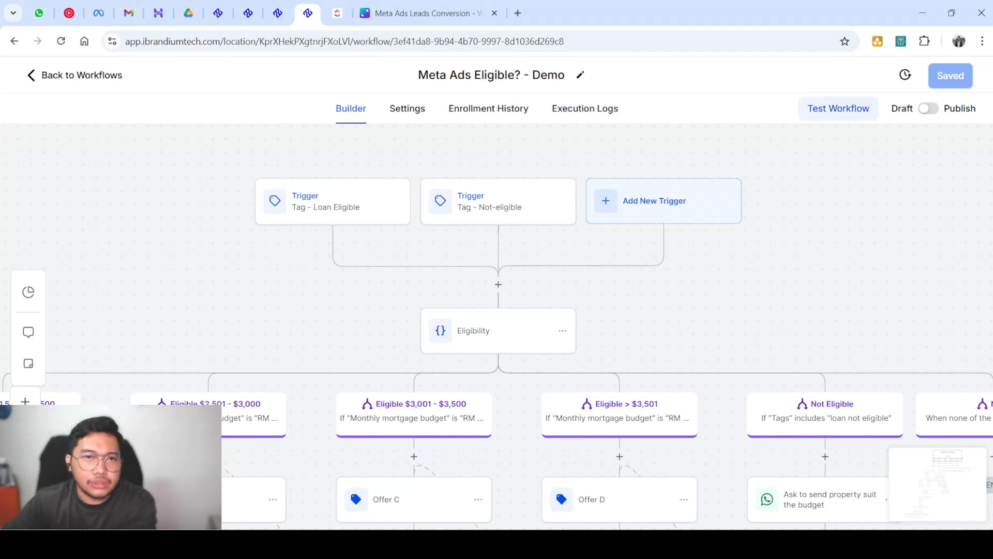
pyautogui.scroll(4, 498, 325)
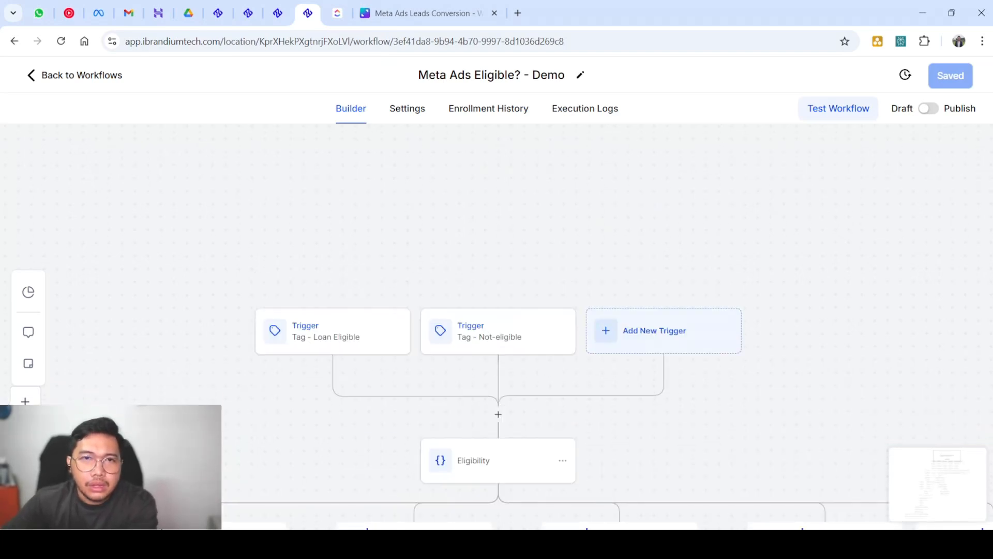
pyautogui.scroll(-5, 498, 326)
pyautogui.scroll(2, 498, 326)
pyautogui.scroll(-2, 498, 326)
pyautogui.hscroll(-5, 498, 326)
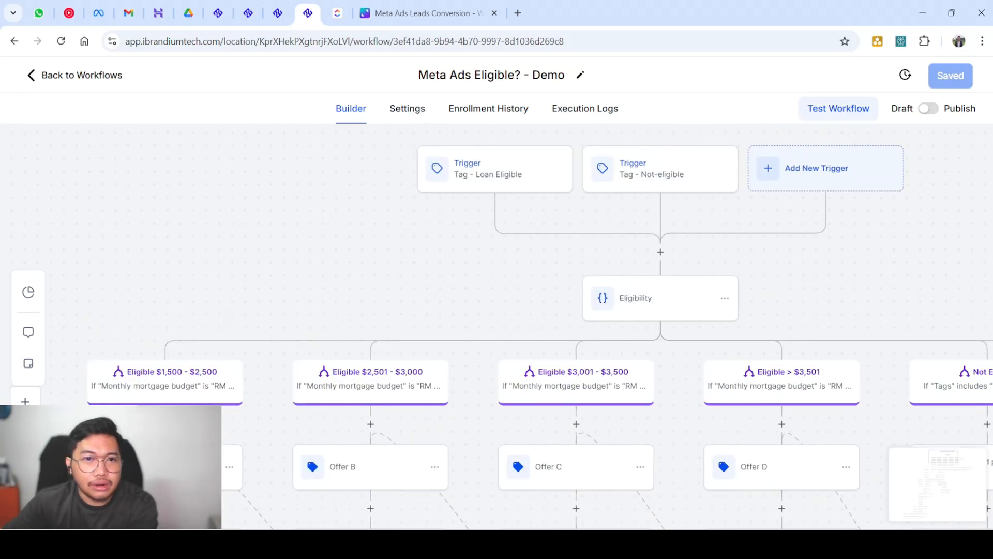
pyautogui.scroll(1, 540, 337)
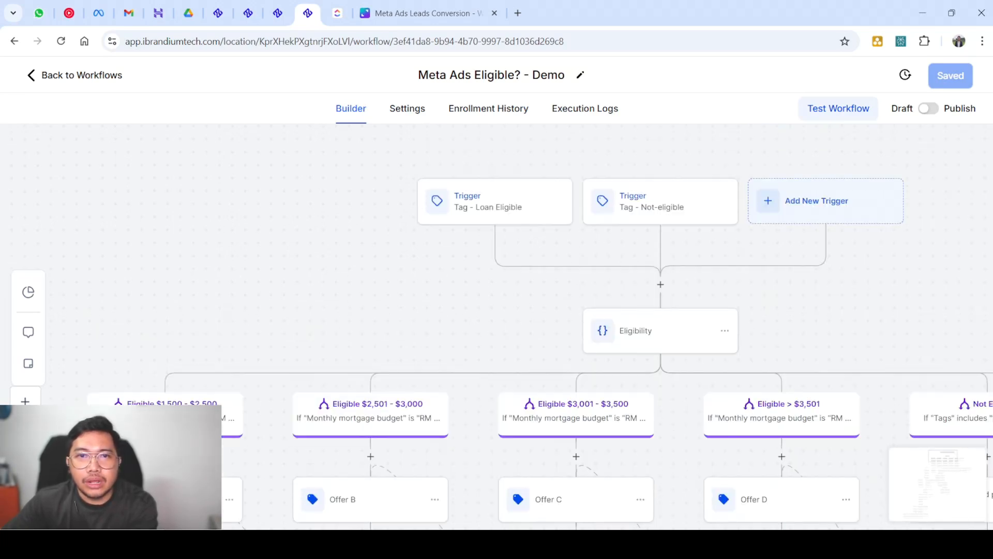
pyautogui.scroll(-3, 540, 336)
pyautogui.scroll(3, 540, 337)
pyautogui.hscroll(3, 540, 336)
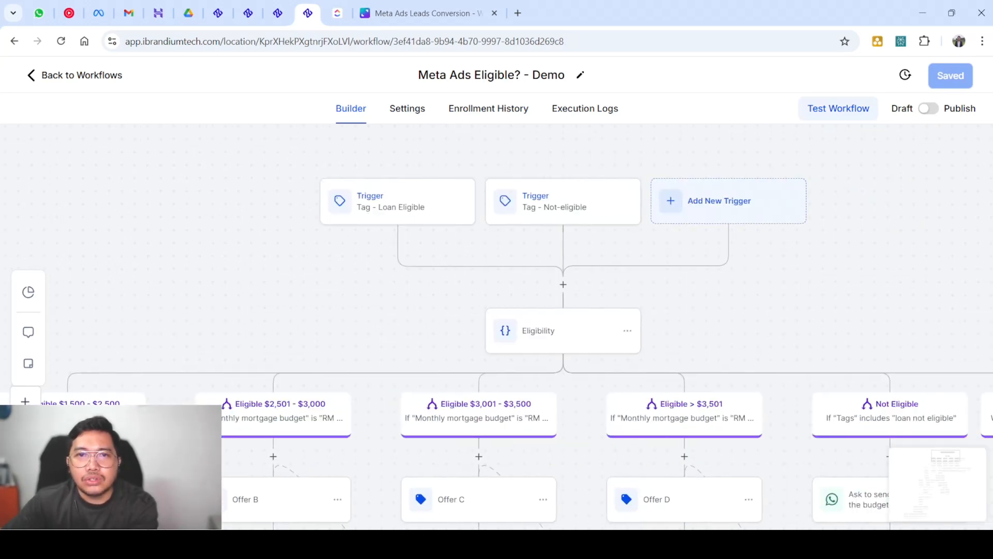
pyautogui.hscroll(-2, 540, 337)
pyautogui.scroll(1, 540, 336)
pyautogui.hscroll(1, 540, 337)
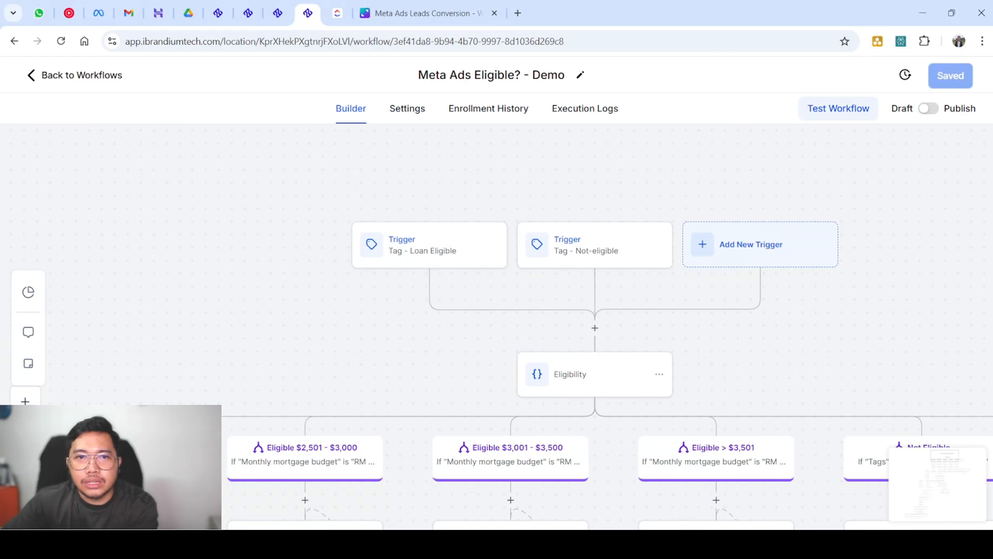
pyautogui.moveTo(308, 212); pyautogui.dragTo(681, 271)
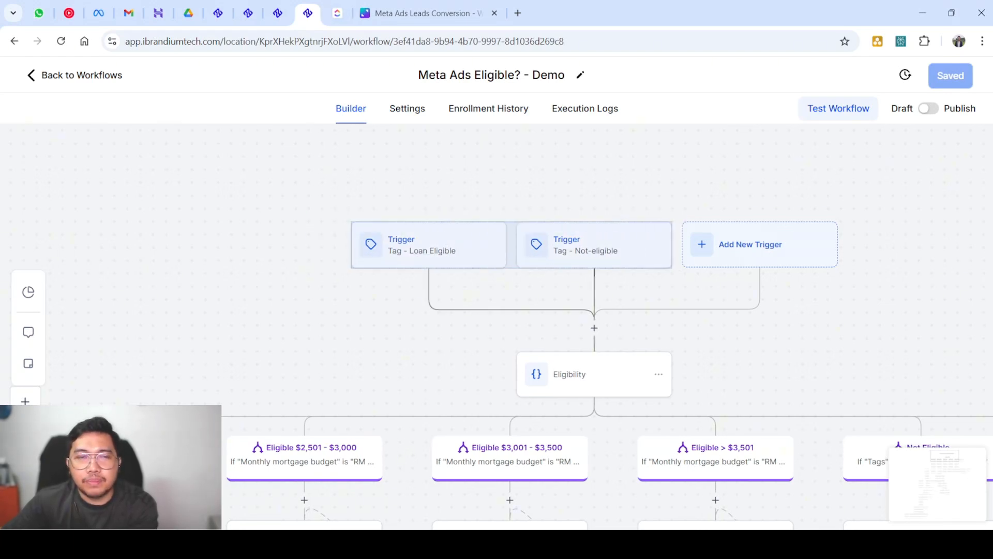
pyautogui.click(682, 272)
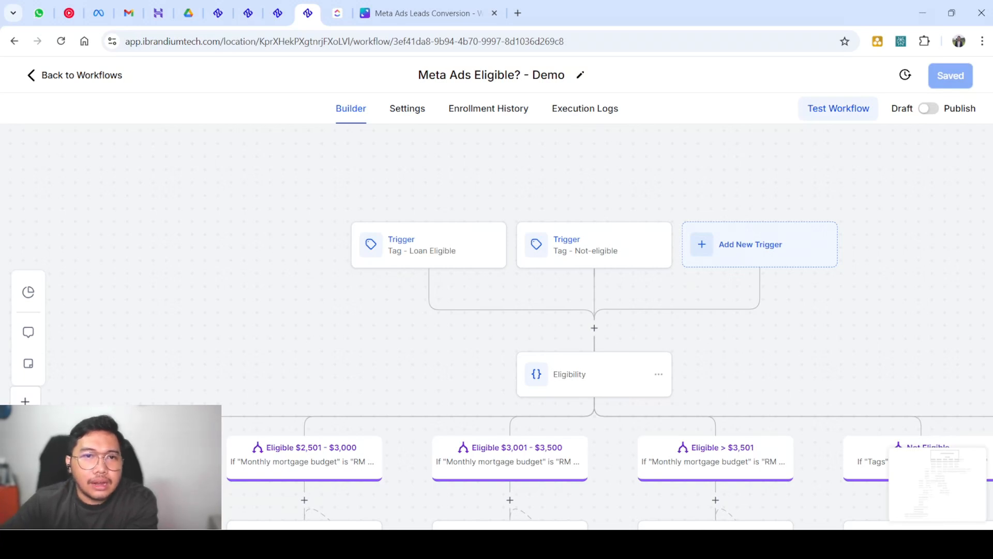
pyautogui.moveTo(295, 209); pyautogui.dragTo(681, 281)
pyautogui.moveTo(316, 225); pyautogui.dragTo(678, 267)
pyautogui.moveTo(332, 202); pyautogui.dragTo(680, 286)
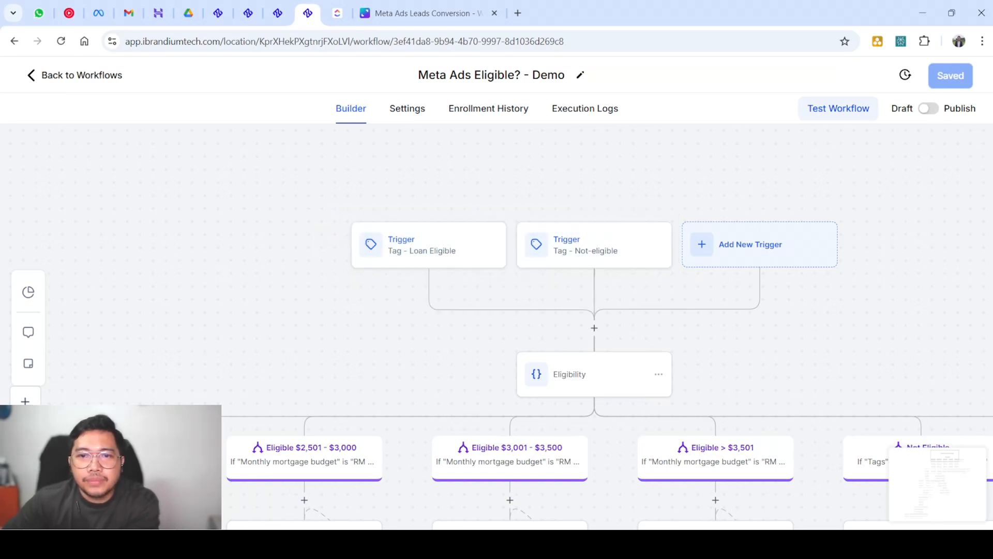
pyautogui.scroll(-1, 673, 289)
pyautogui.click(579, 309)
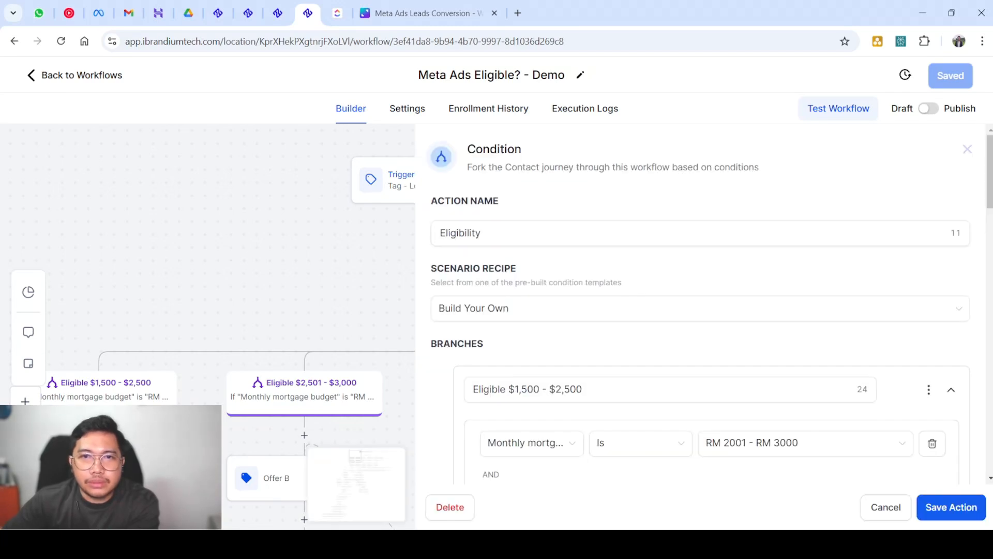
pyautogui.scroll(-2, 207, 311)
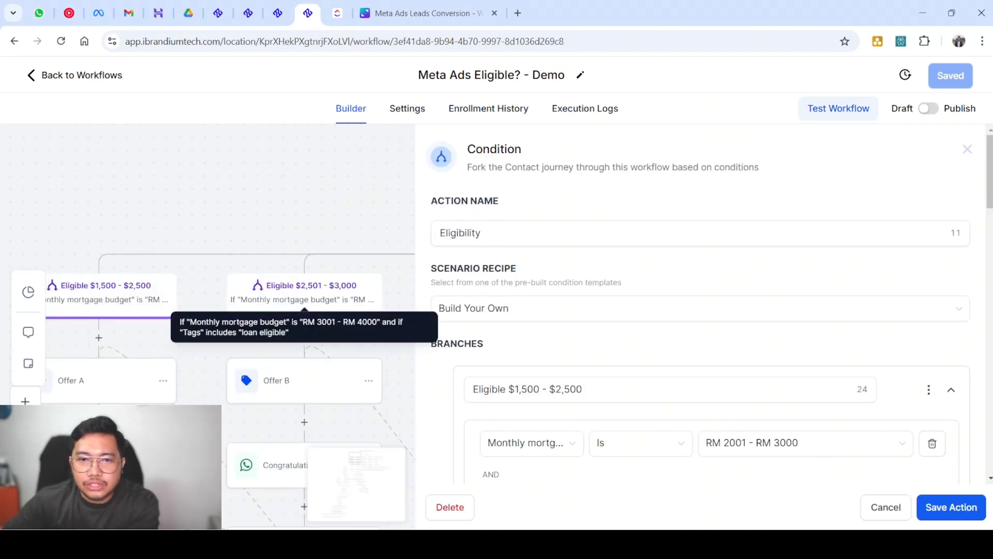
pyautogui.click(968, 148)
pyautogui.scroll(2, 647, 248)
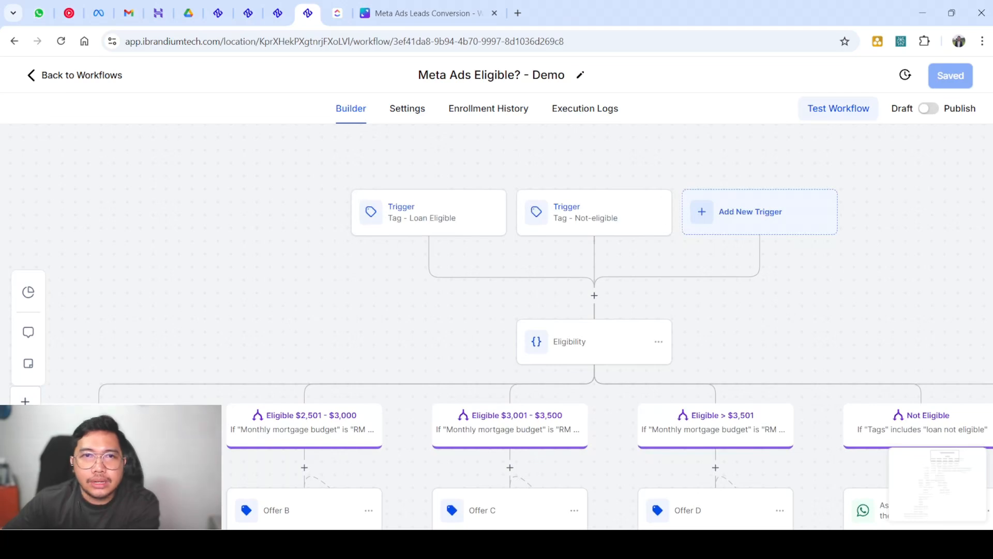
pyautogui.scroll(-2, 497, 310)
pyautogui.hscroll(-3, 497, 310)
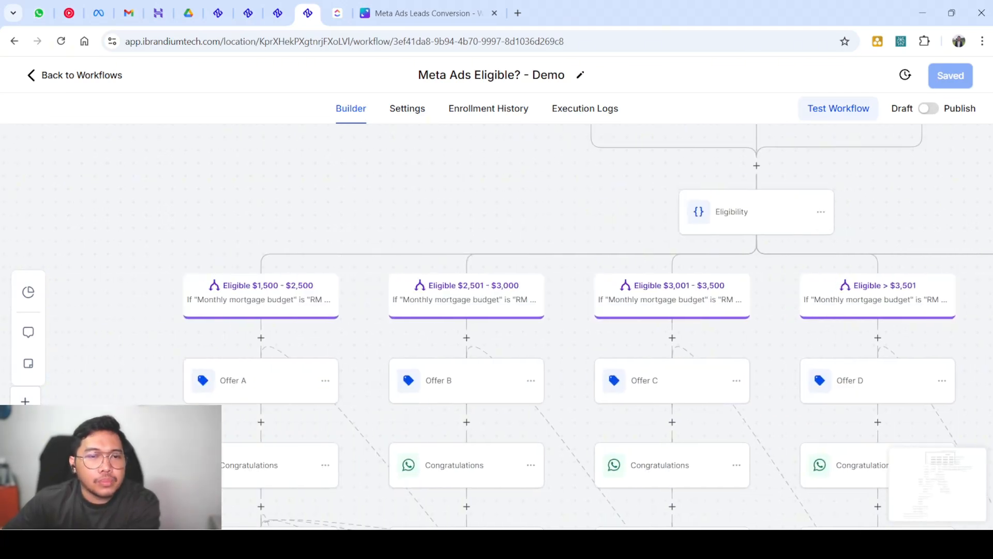
pyautogui.scroll(1, 588, 326)
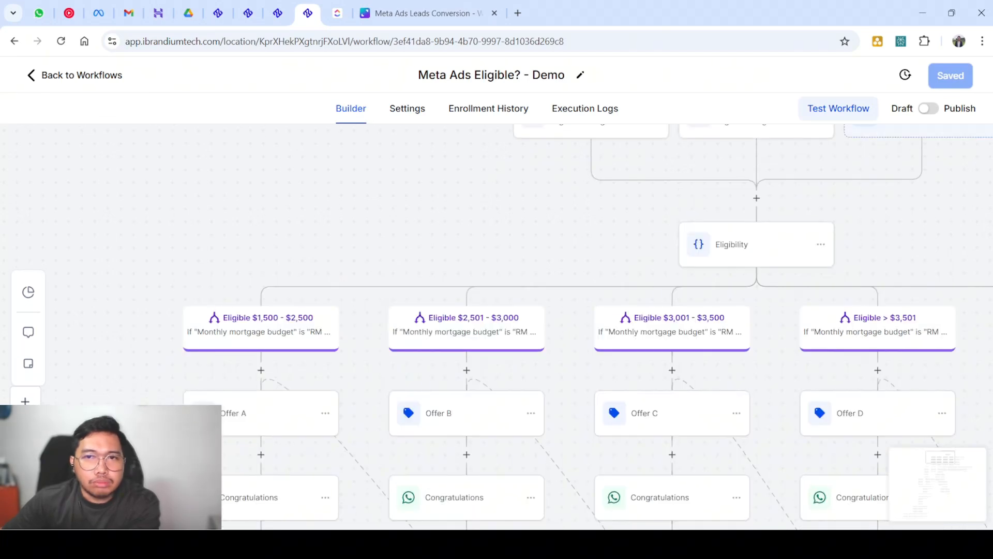
pyautogui.scroll(2, 497, 310)
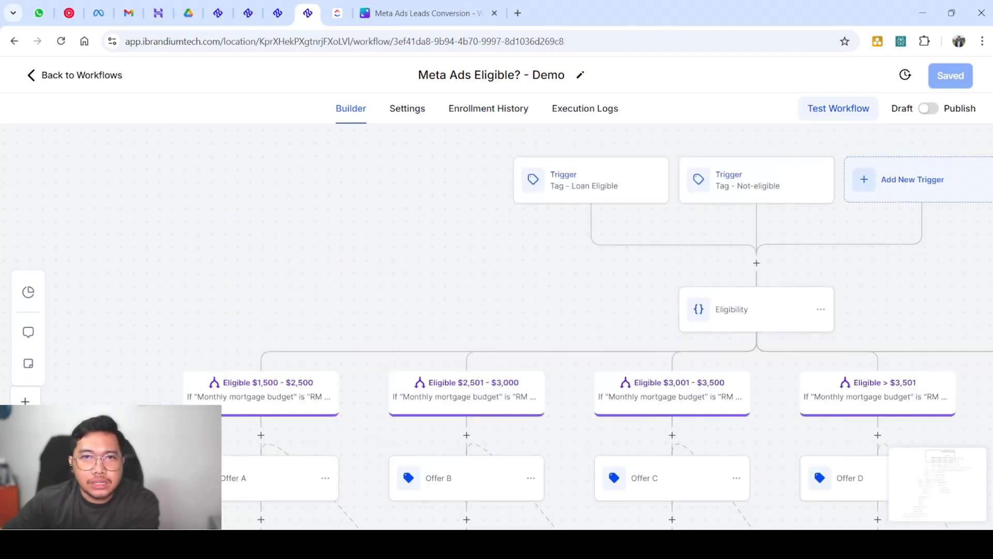
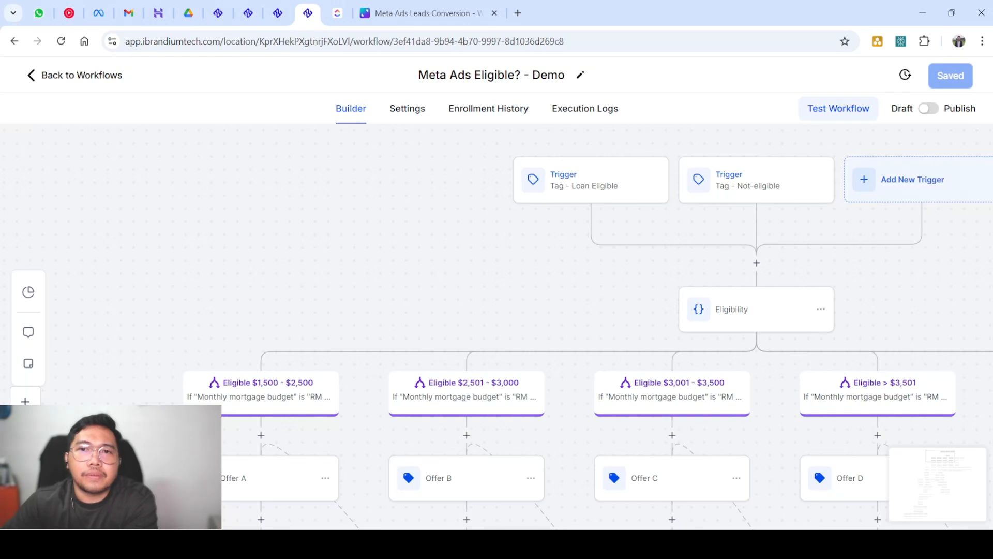
# Scroll through the workflow to the Not Eligible branch and open the second Congratulations message
pyautogui.scroll(-1, 589, 326)
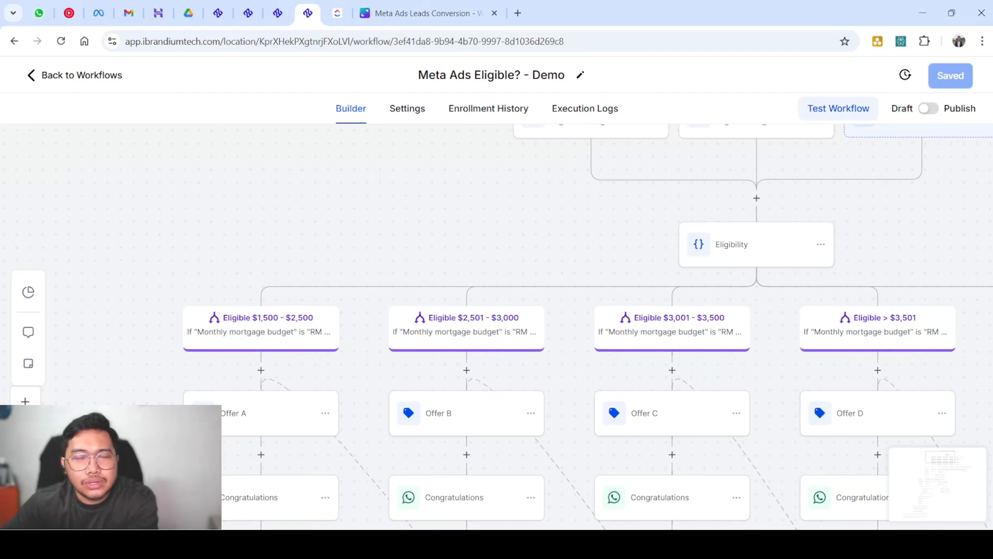
pyautogui.scroll(1, 588, 327)
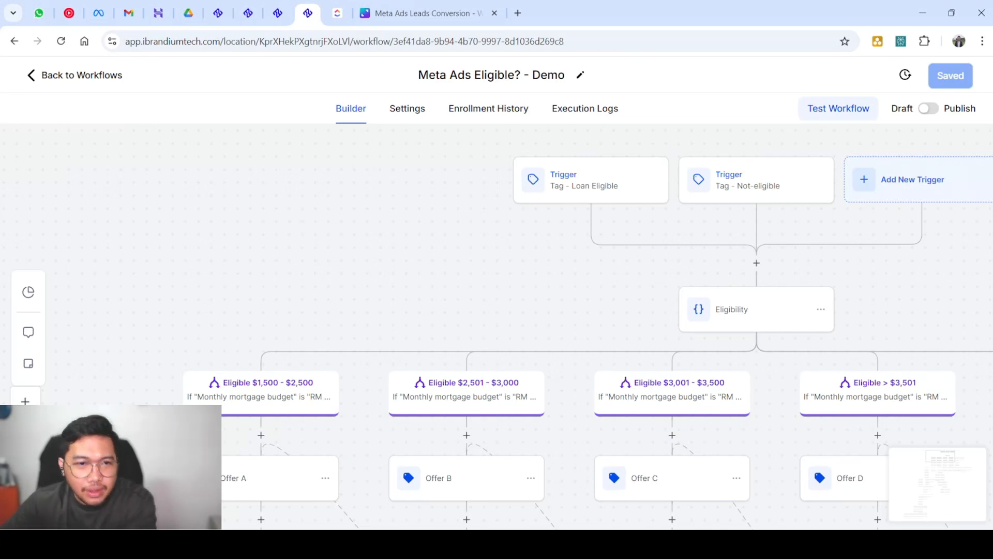
pyautogui.scroll(-1, 588, 328)
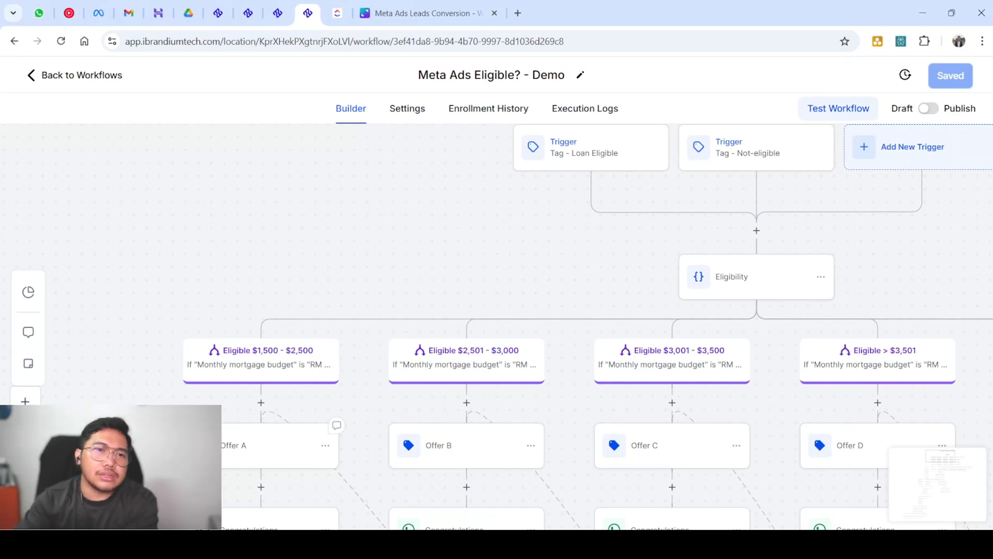
pyautogui.scroll(-2, 496, 326)
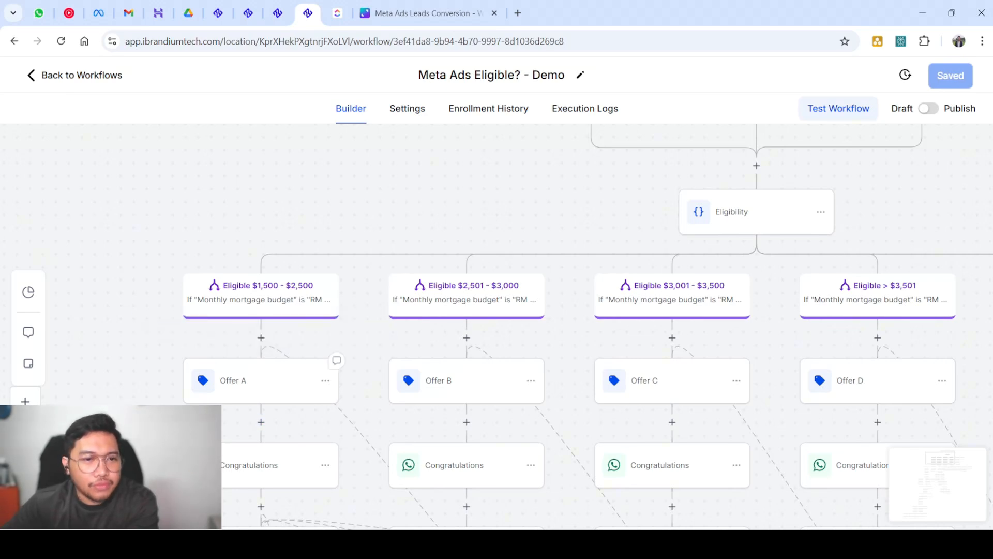
pyautogui.scroll(-1, 259, 380)
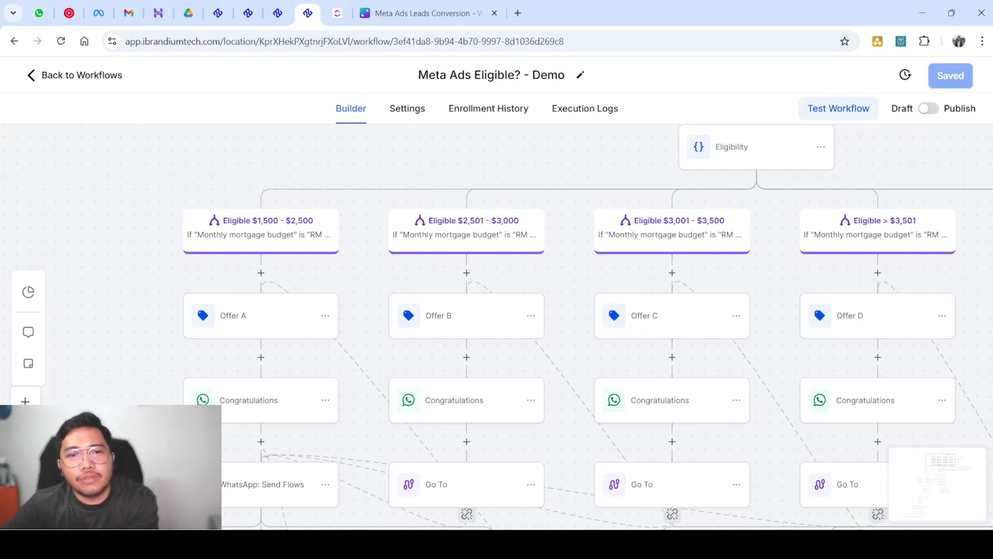
pyautogui.moveTo(472, 430); pyautogui.dragTo(375, 431)
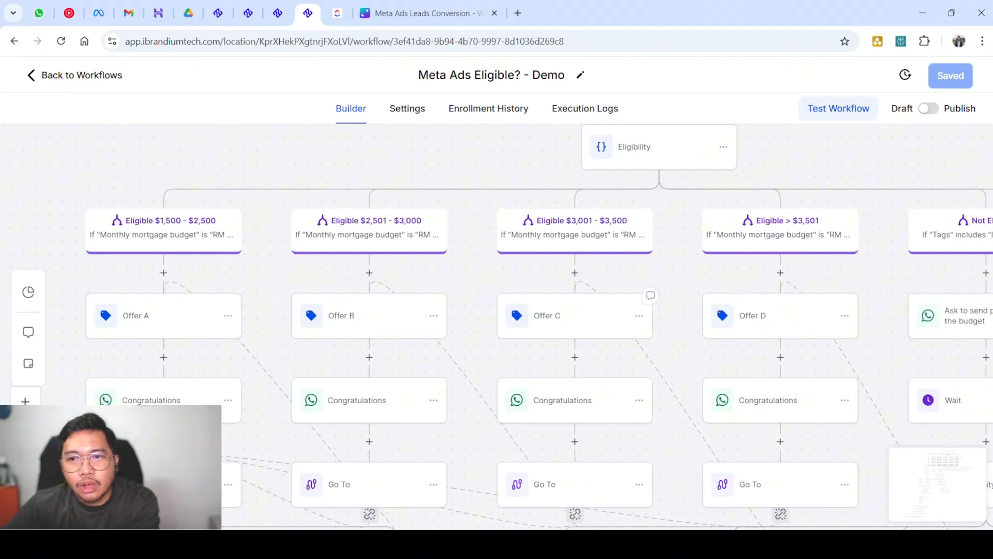
pyautogui.hscroll(3, 745, 320)
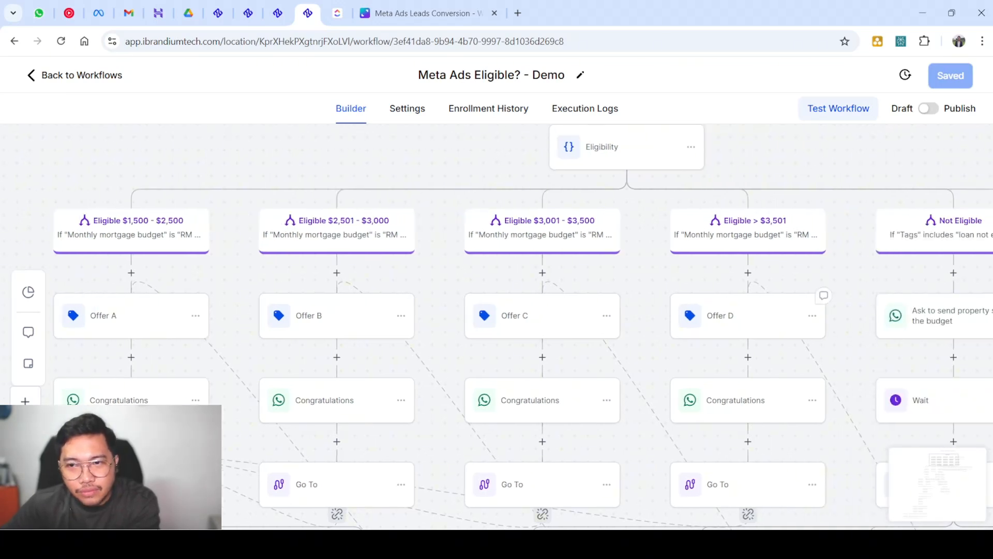
pyautogui.hscroll(-2, 496, 321)
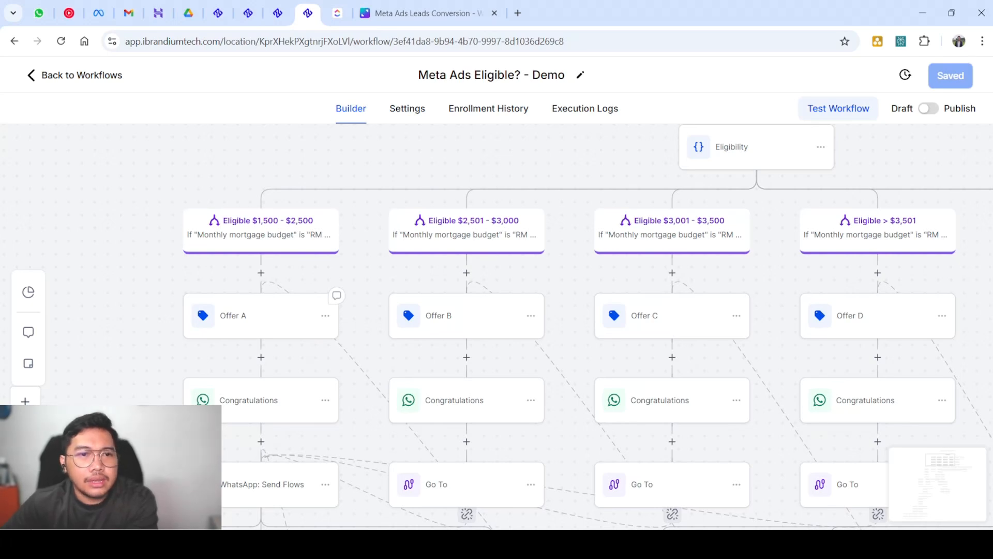
pyautogui.scroll(-2, 258, 325)
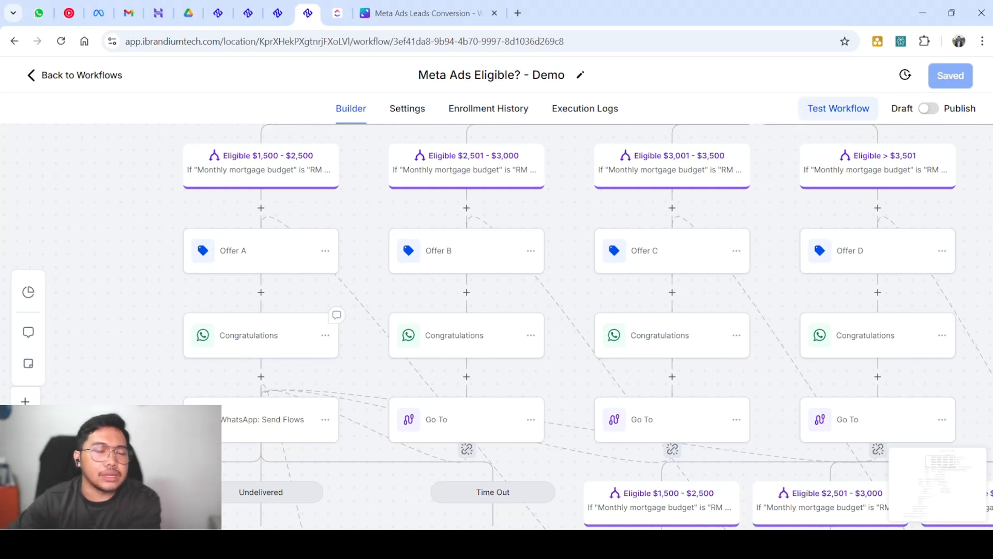
pyautogui.scroll(-2, 279, 346)
pyautogui.scroll(2, 279, 345)
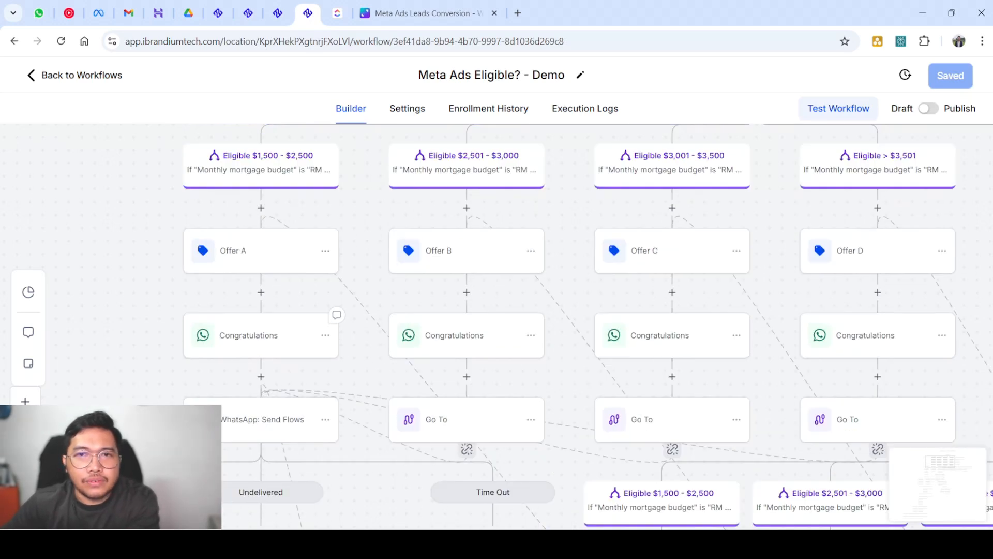
pyautogui.scroll(-2, 673, 345)
pyautogui.scroll(1, 541, 282)
pyautogui.click(541, 285)
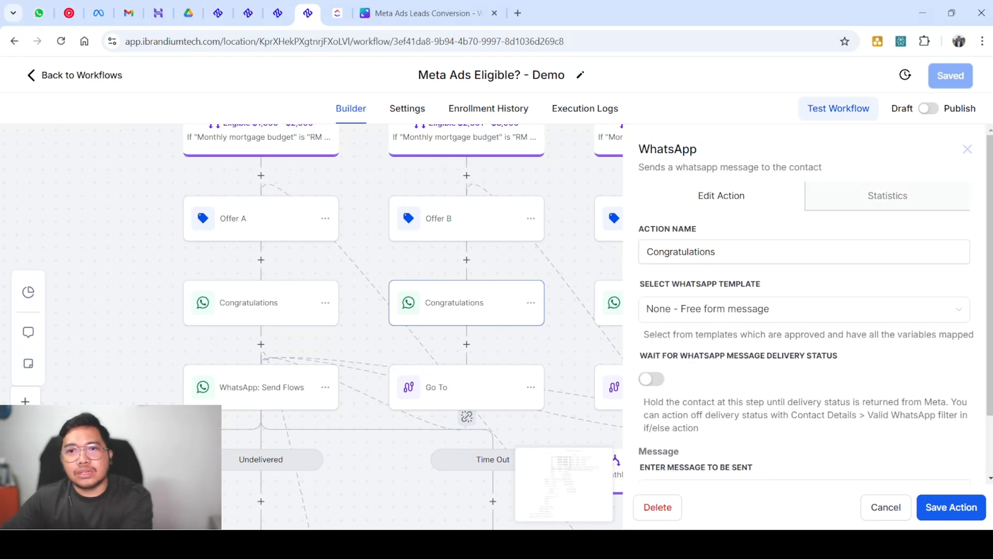
# Start a step between Offer A and Congratulations, search 'serv', then cancel without adding it
pyautogui.scroll(3, 404, 326)
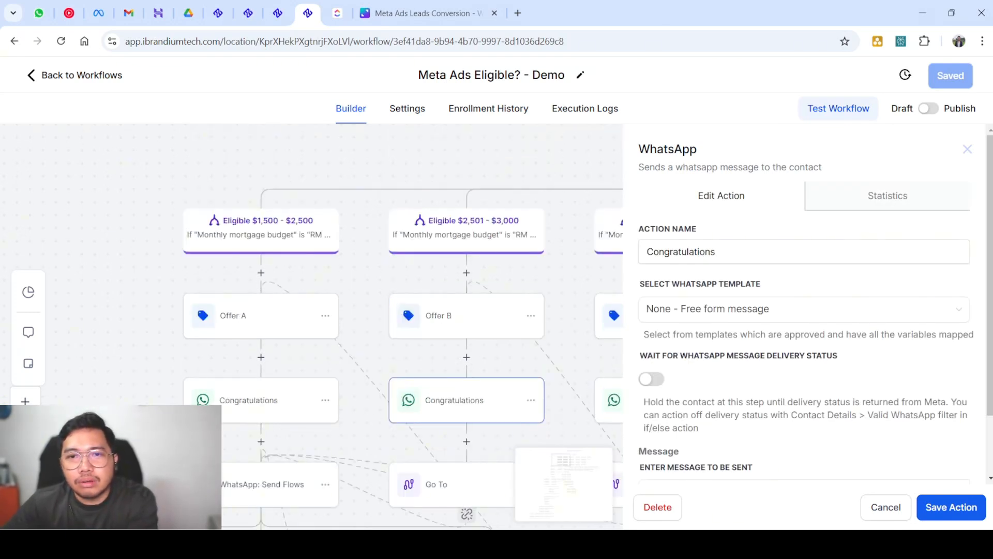
pyautogui.hscroll(6, 310, 320)
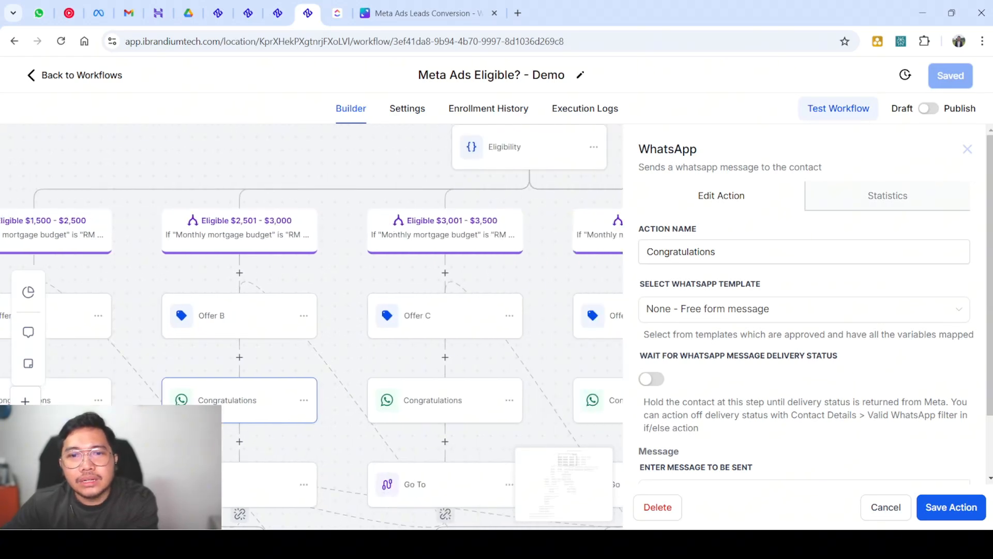
pyautogui.hscroll(-5, 310, 320)
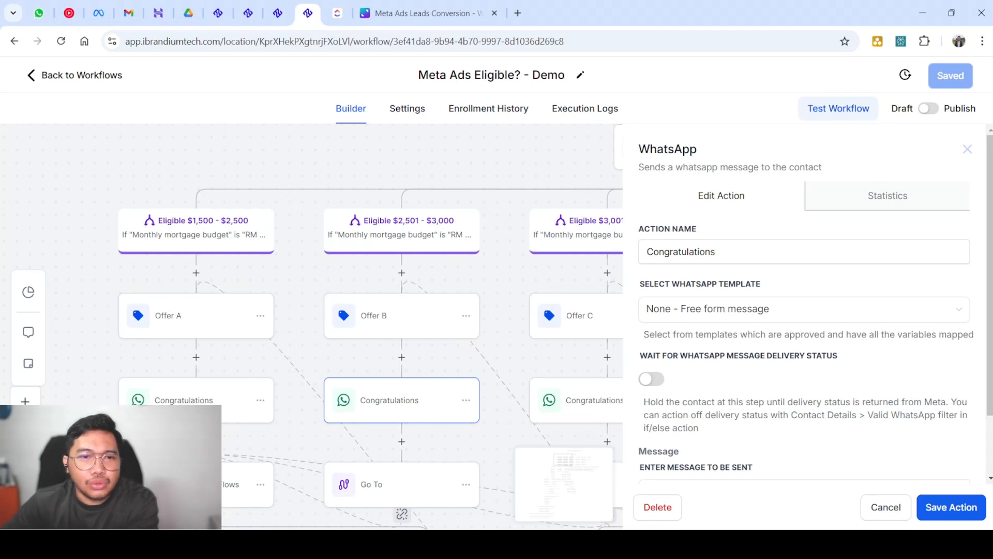
pyautogui.click(196, 357)
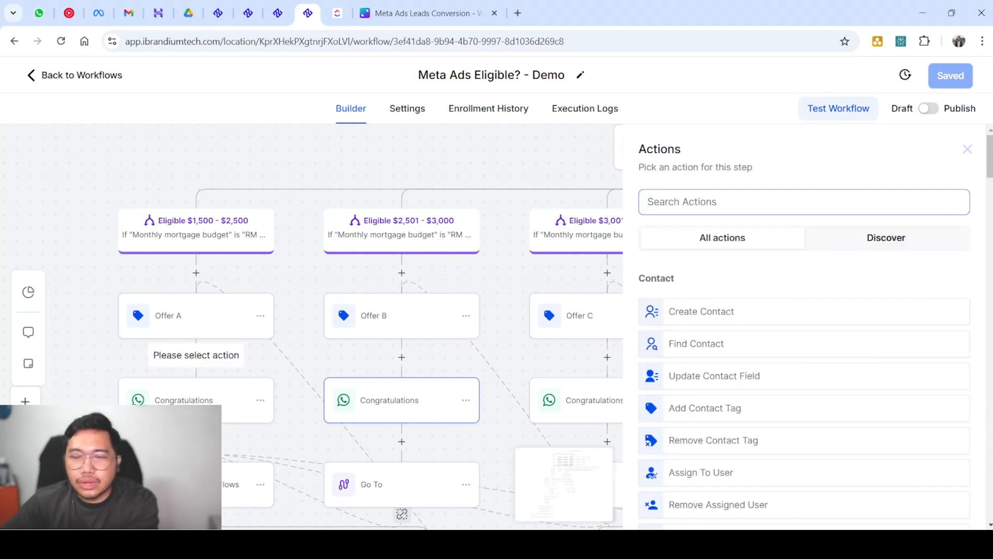
pyautogui.write('serv')
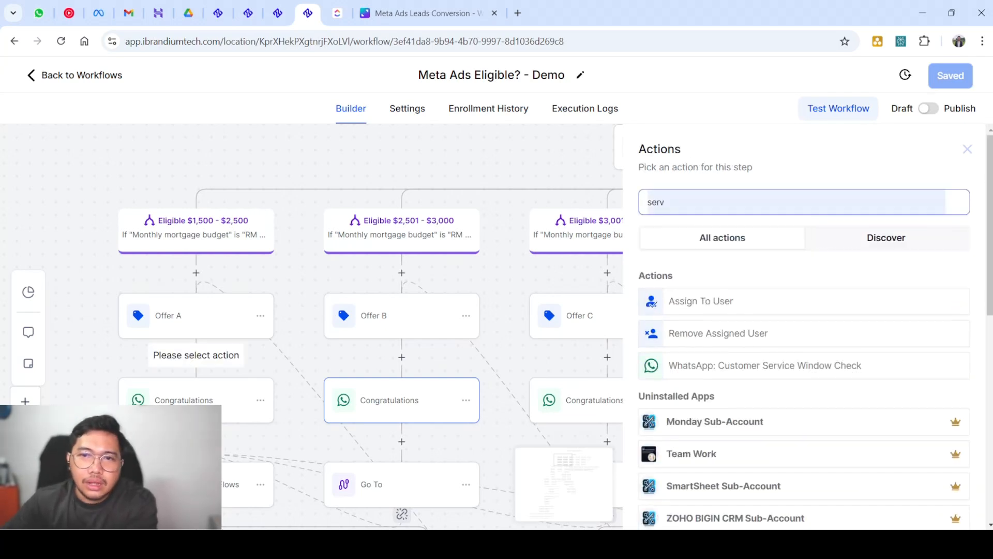
pyautogui.press('BackSpace')
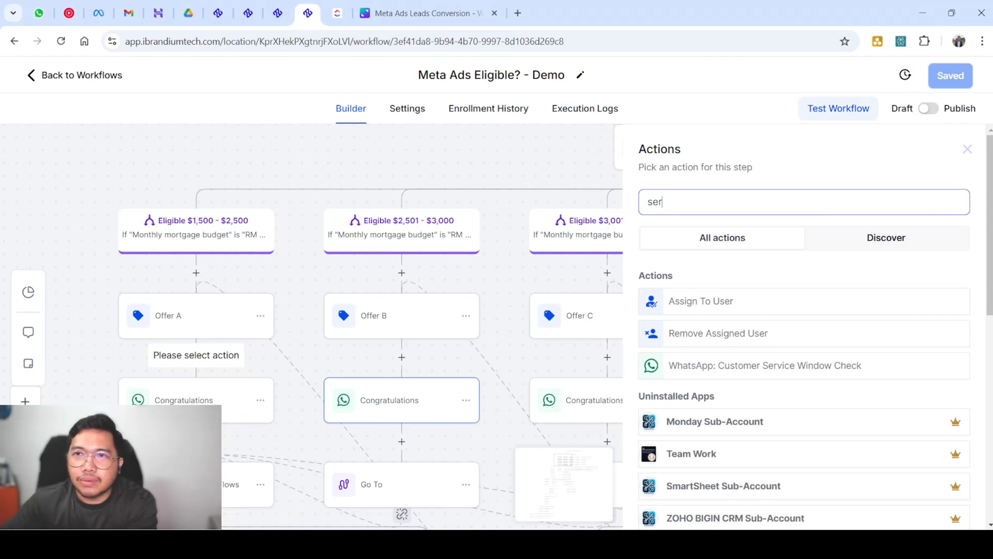
pyautogui.click(968, 149)
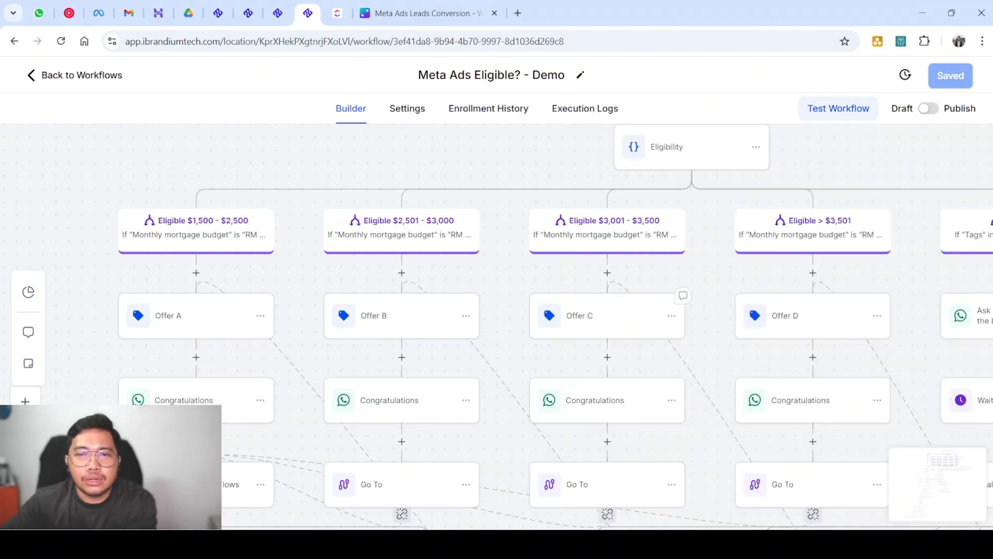
# Pan back to the Wait step and review its settings without changes
pyautogui.scroll(-3, 621, 303)
pyautogui.scroll(4, 621, 304)
pyautogui.hscroll(7, 620, 304)
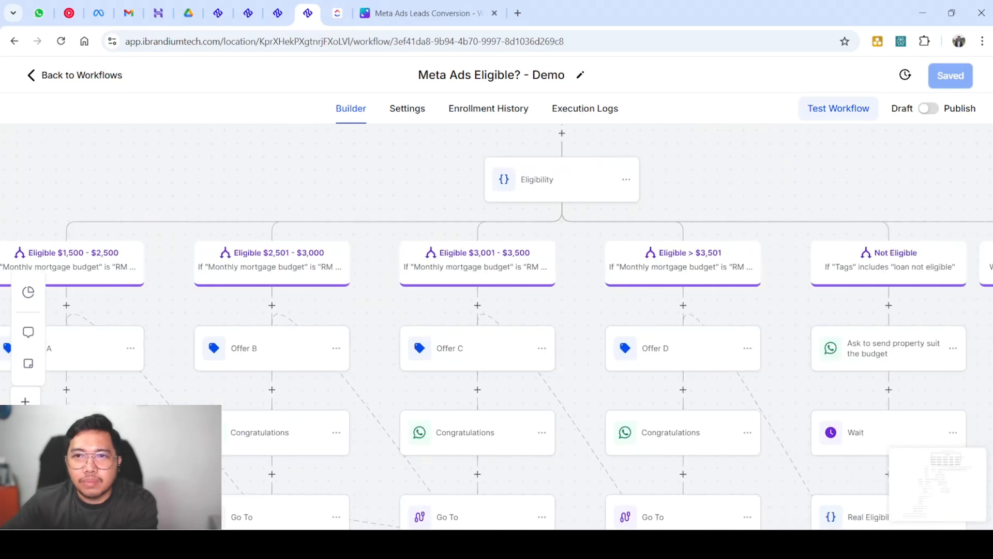
pyautogui.hscroll(3, 621, 303)
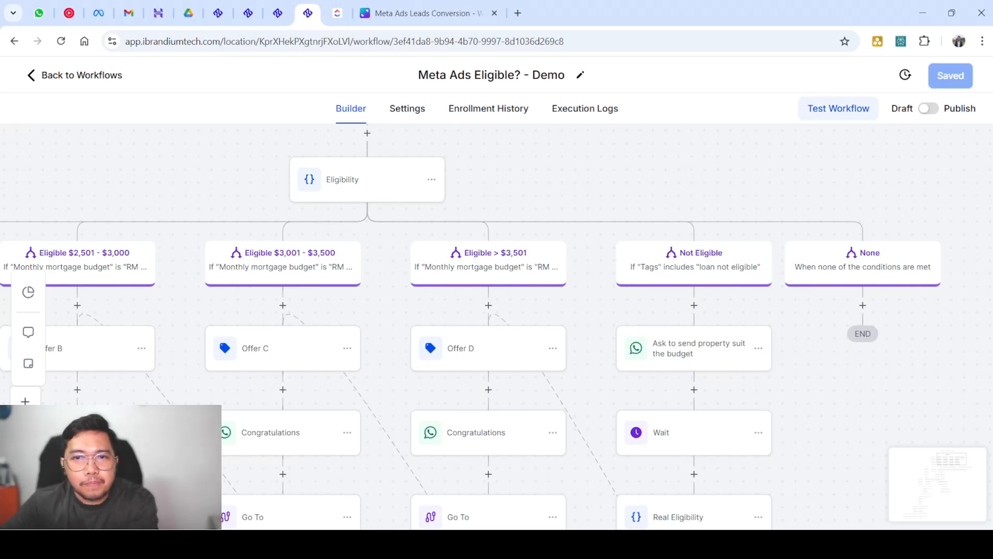
pyautogui.scroll(3, 497, 325)
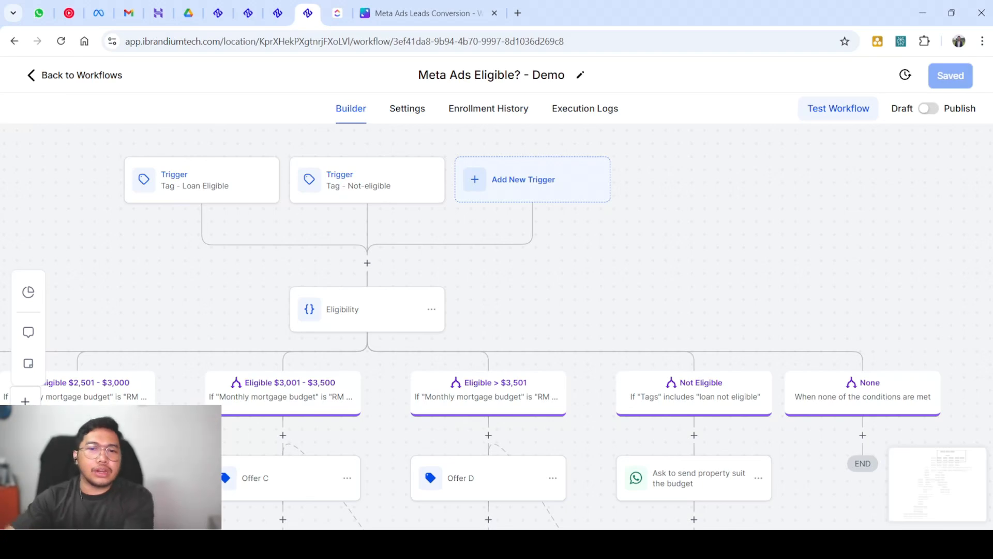
pyautogui.scroll(-3, 497, 326)
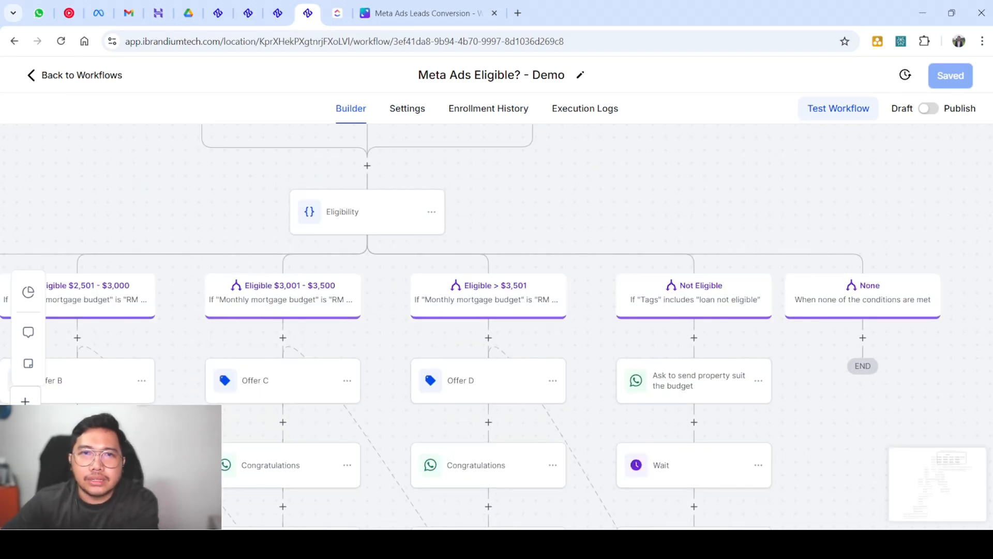
pyautogui.scroll(2, 497, 326)
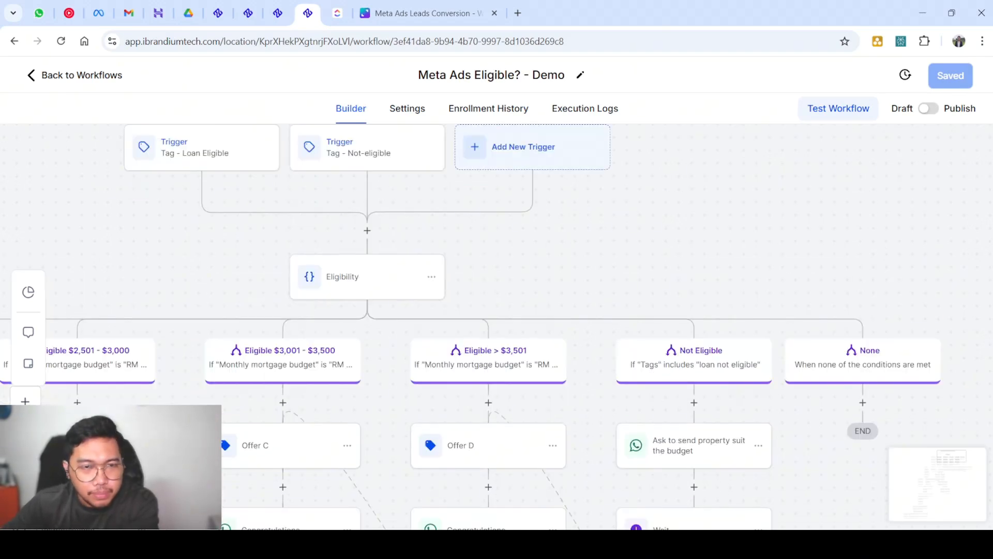
pyautogui.scroll(-3, 471, 327)
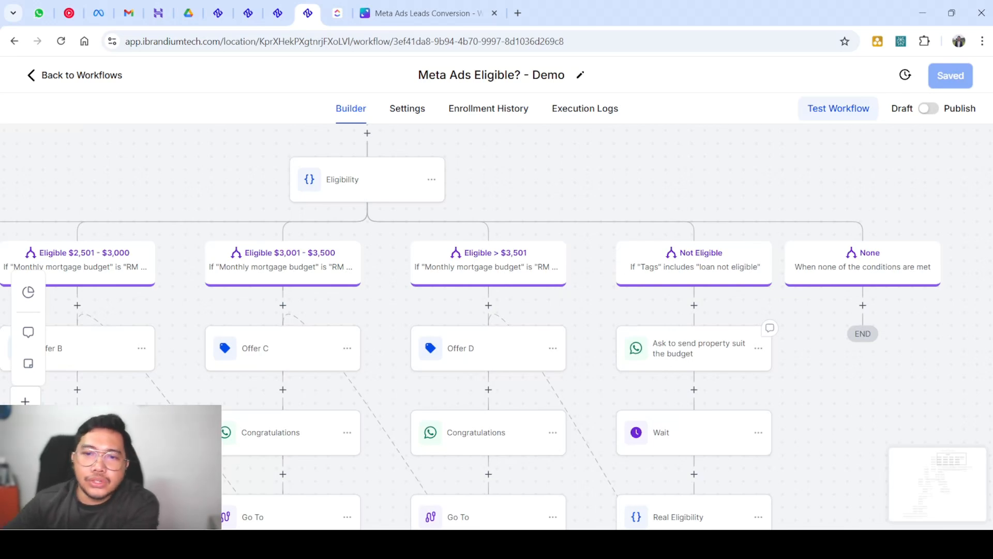
pyautogui.scroll(-2, 745, 414)
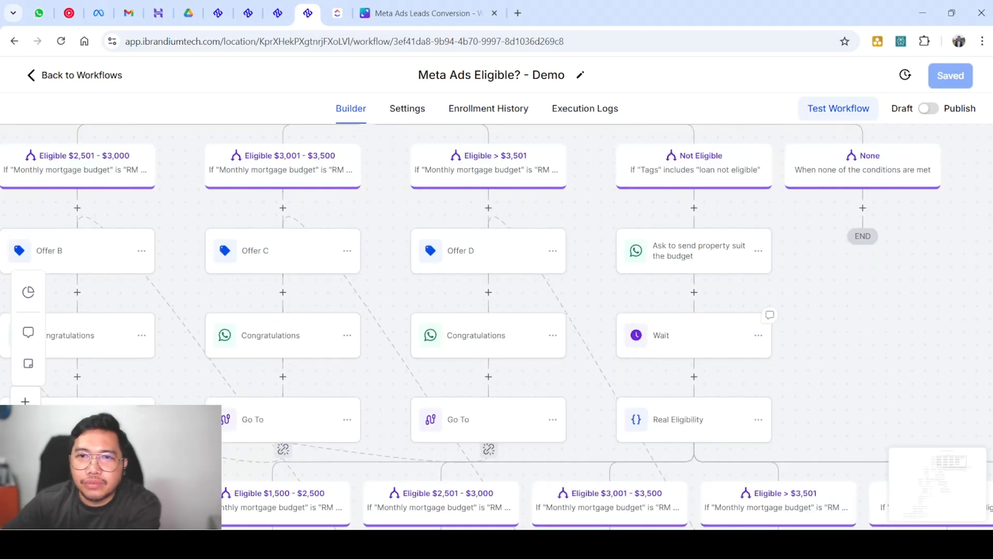
pyautogui.click(693, 335)
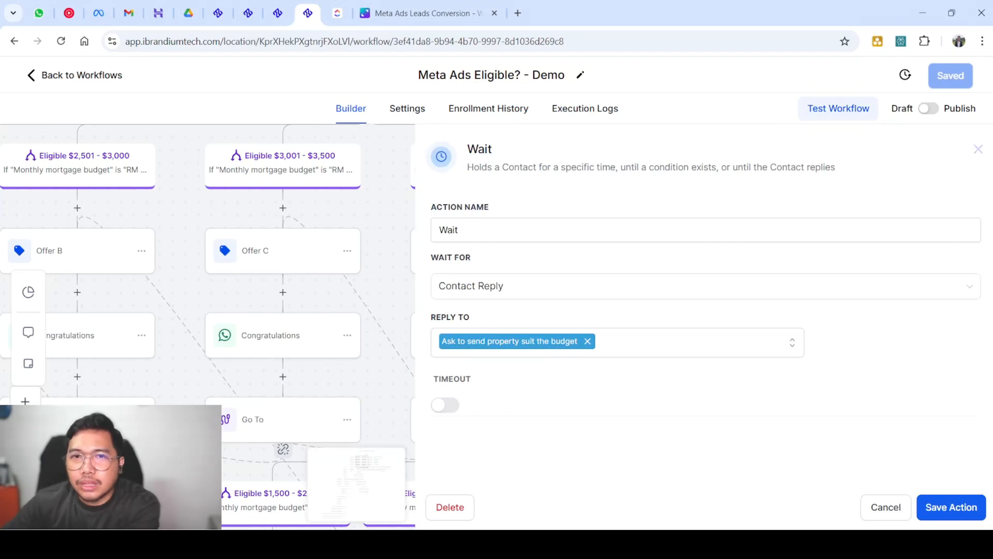
pyautogui.click(979, 149)
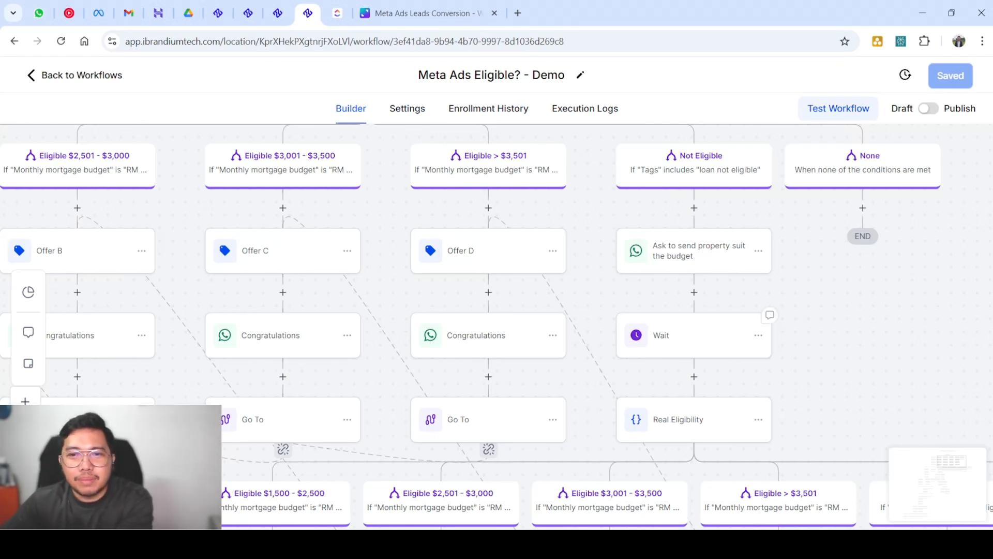
# Recheck the Wait step and the Real Eligibility condition settings, closing both unchanged
pyautogui.scroll(-1, 496, 327)
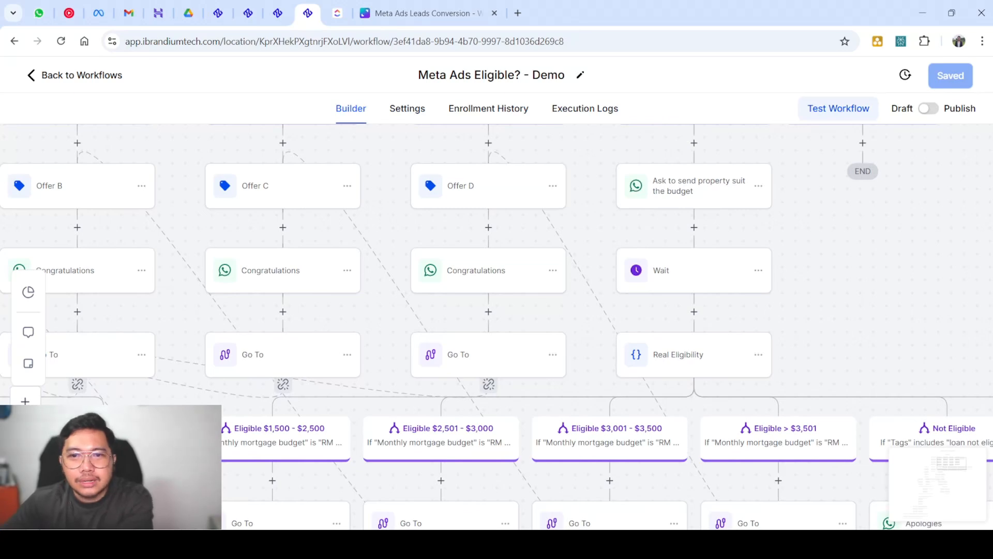
pyautogui.scroll(1, 694, 293)
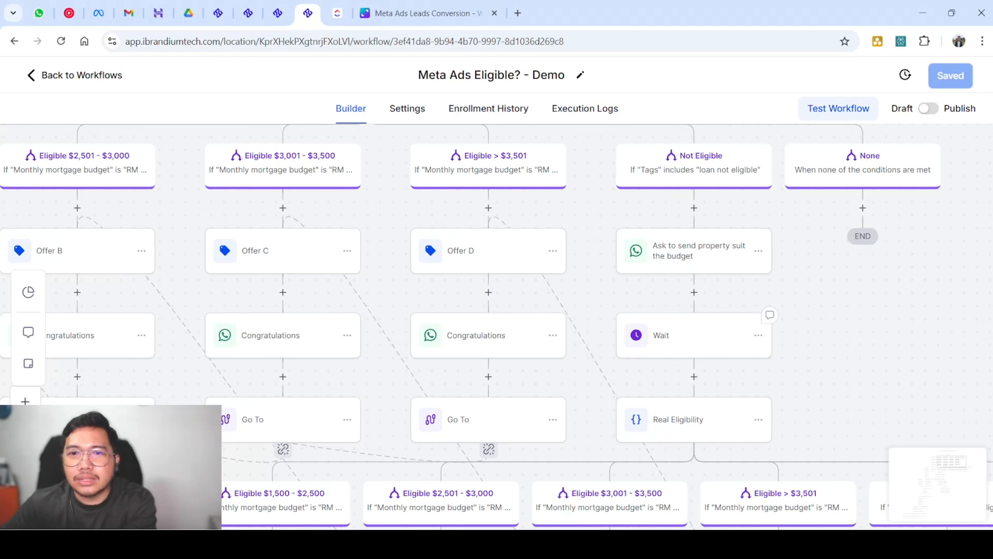
pyautogui.scroll(-1, 693, 344)
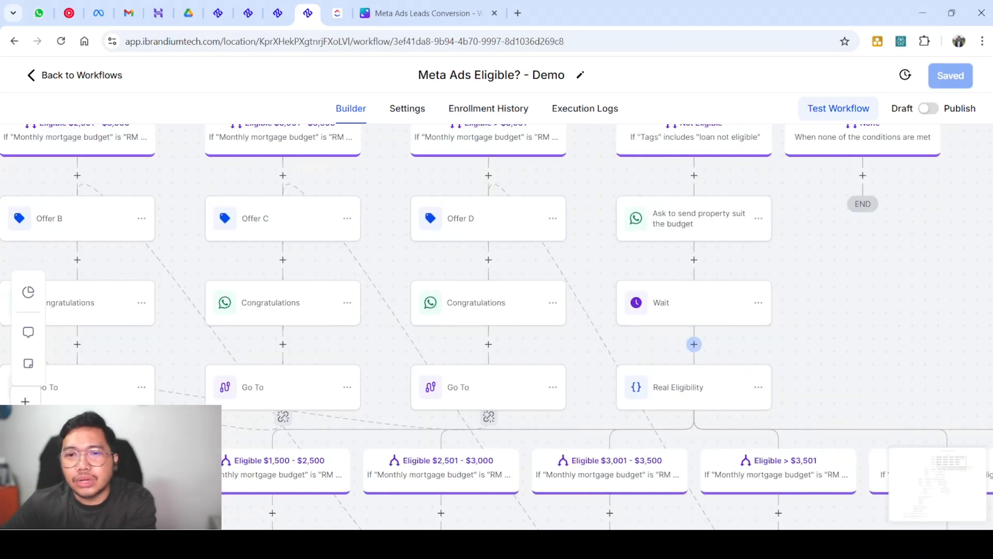
pyautogui.click(673, 302)
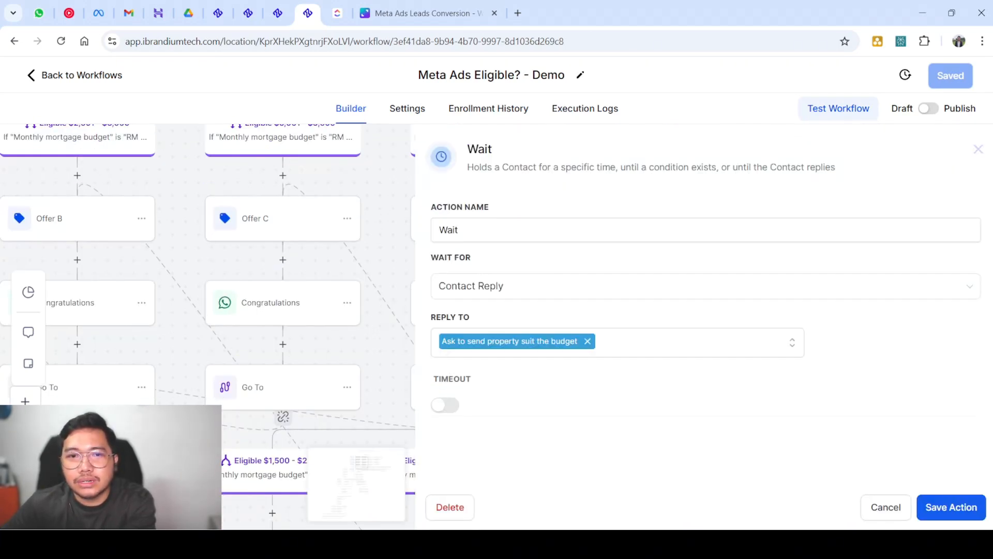
pyautogui.click(978, 149)
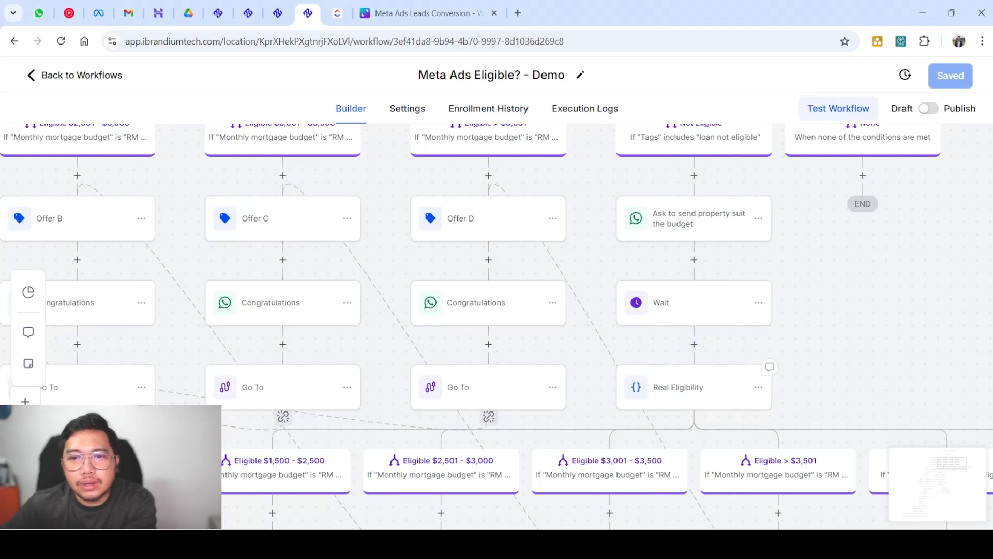
pyautogui.scroll(-1, 497, 321)
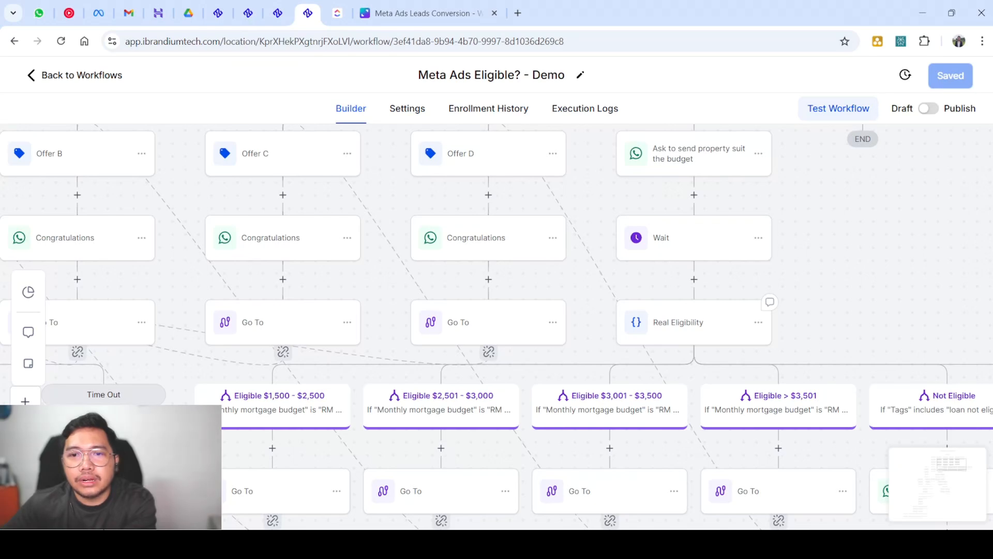
pyautogui.click(693, 322)
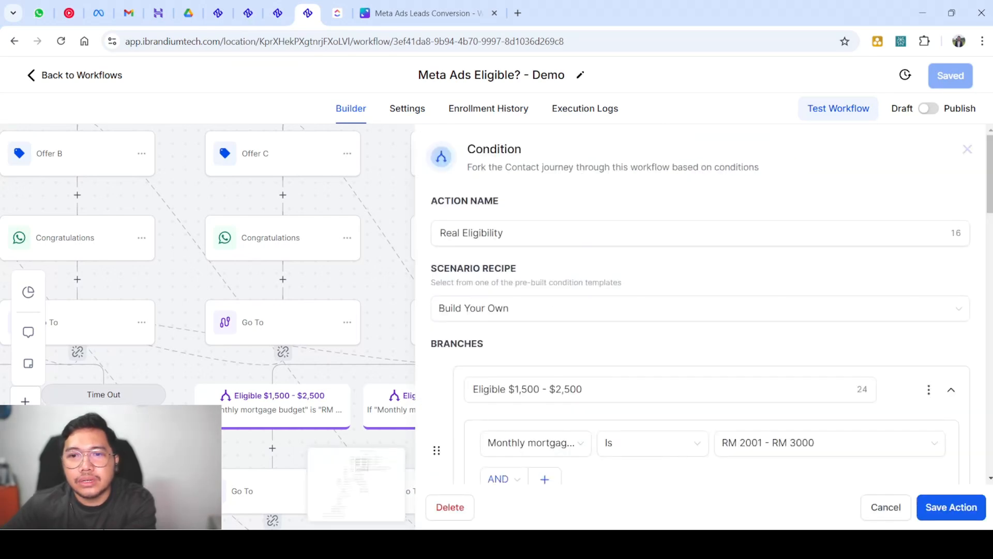
pyautogui.click(967, 149)
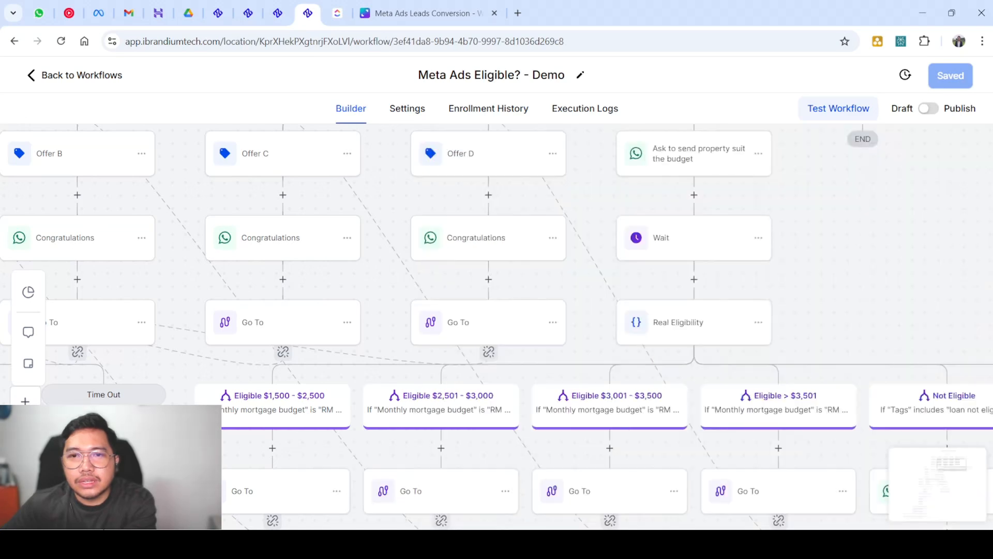
# Insert a GPT Powered By OpenAI step below Wait with action type Analyze Text Sentiment
pyautogui.click(693, 279)
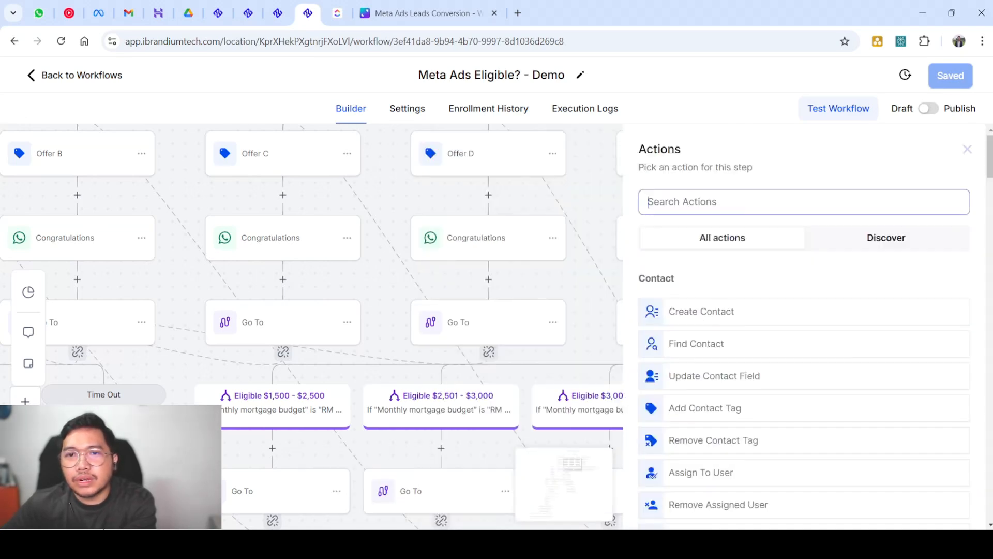
pyautogui.write('ai')
pyautogui.press('BackSpace')
pyautogui.press('BackSpace')
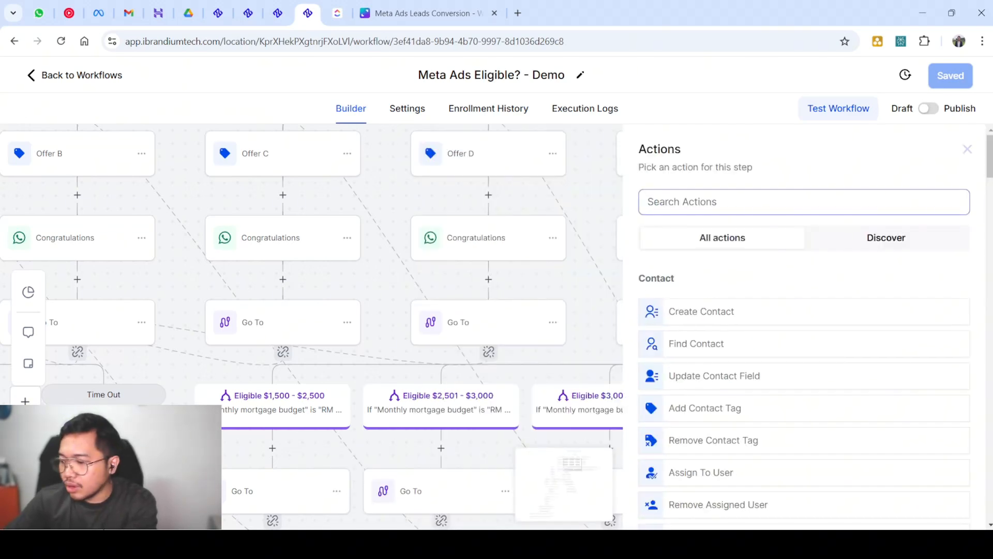
pyautogui.write('open')
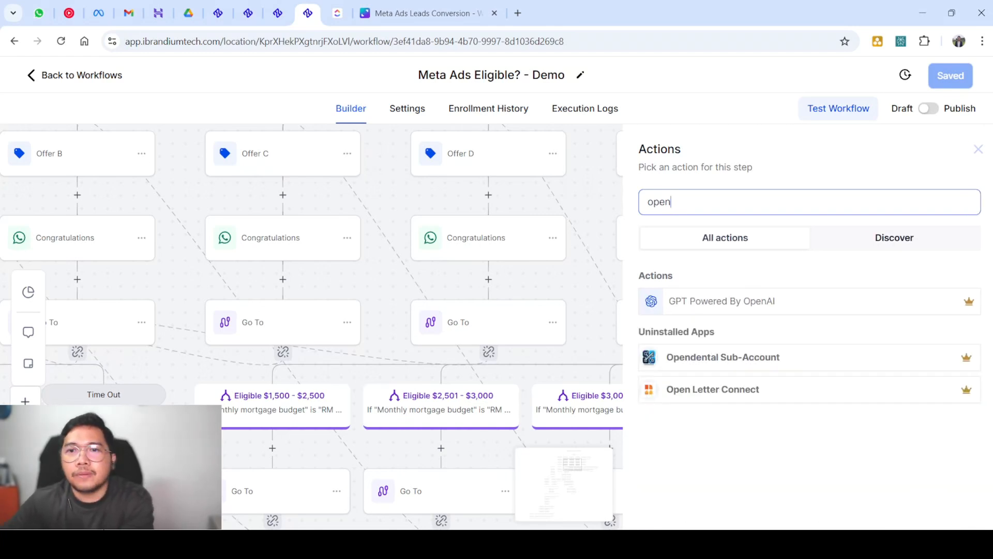
pyautogui.click(722, 301)
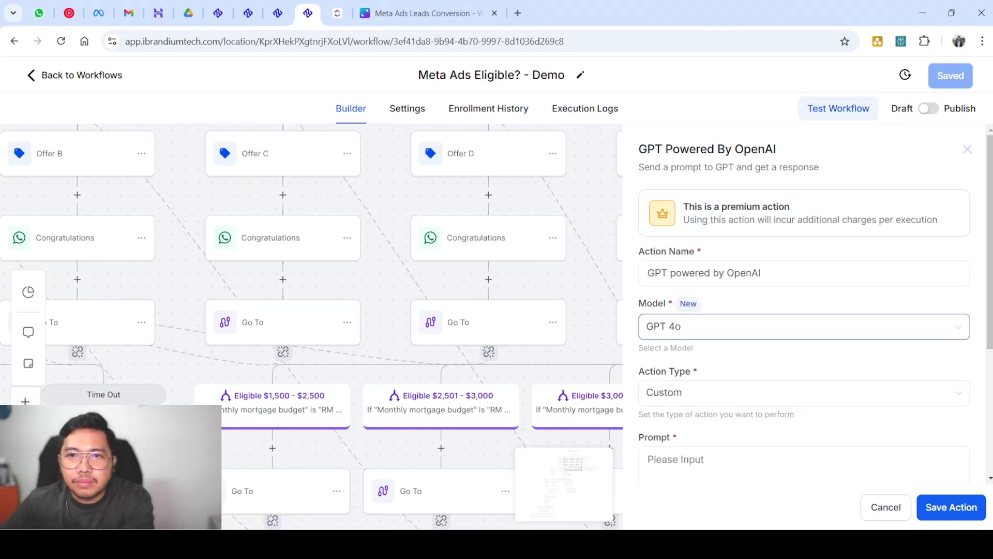
pyautogui.scroll(-3, 804, 388)
pyautogui.click(803, 198)
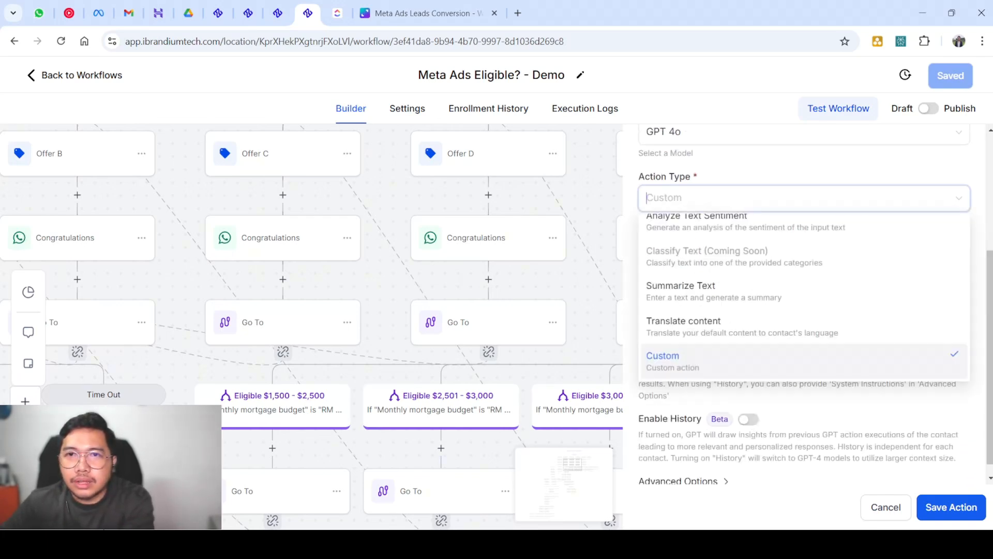
pyautogui.scroll(1, 804, 234)
pyautogui.click(804, 234)
pyautogui.scroll(2, 804, 259)
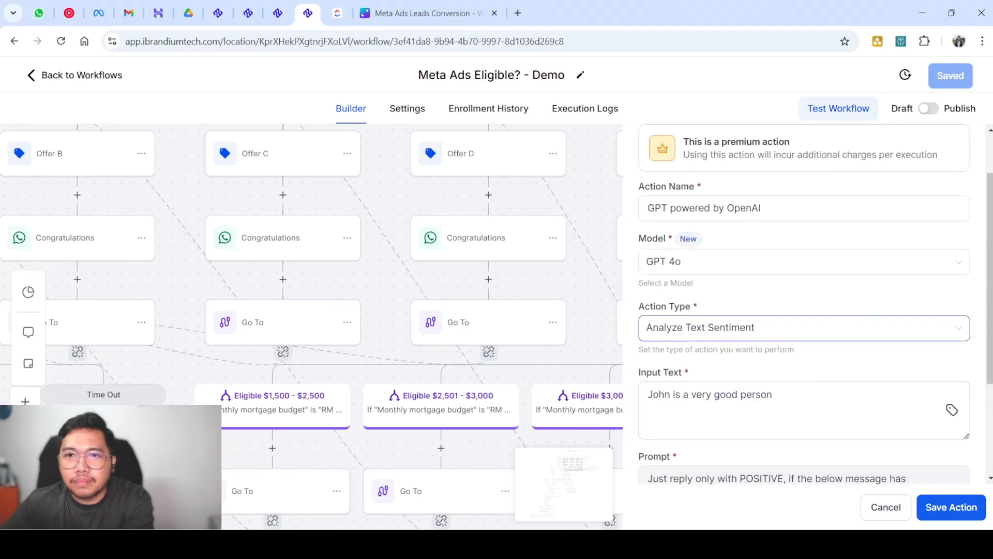
pyautogui.scroll(-3, 804, 391)
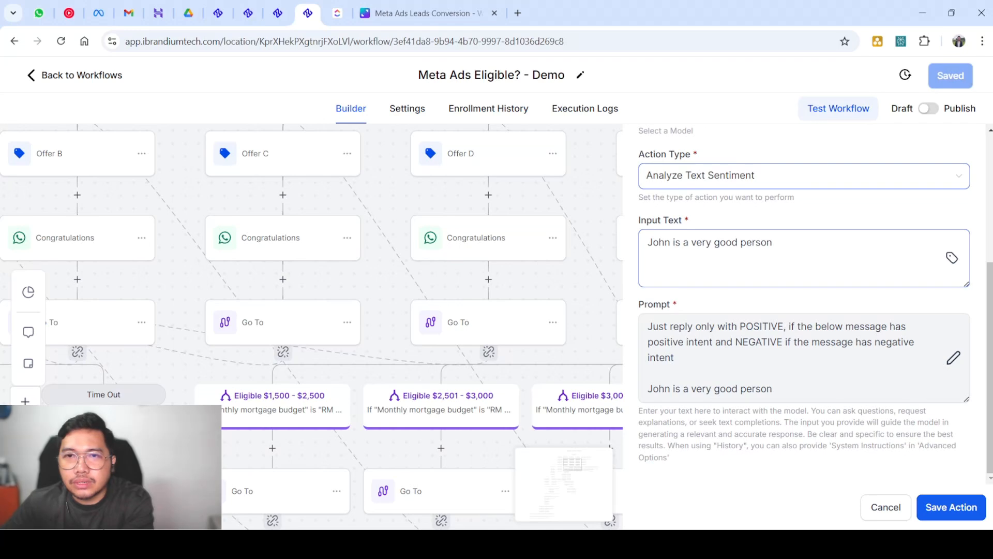
# Replace the sample input text with the Message Body merge field and save the GPT step
pyautogui.tripleClick(728, 242)
pyautogui.press('BackSpace')
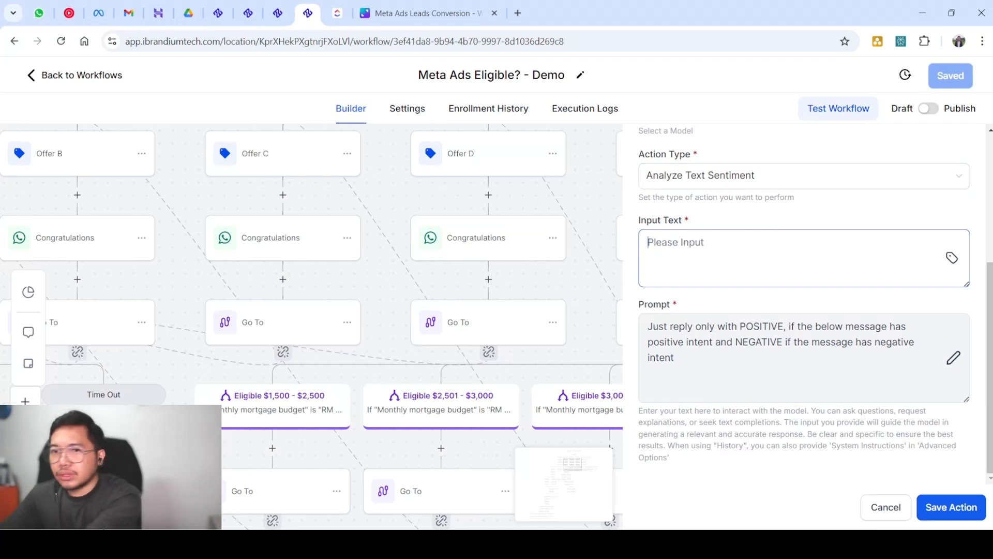
pyautogui.click(952, 257)
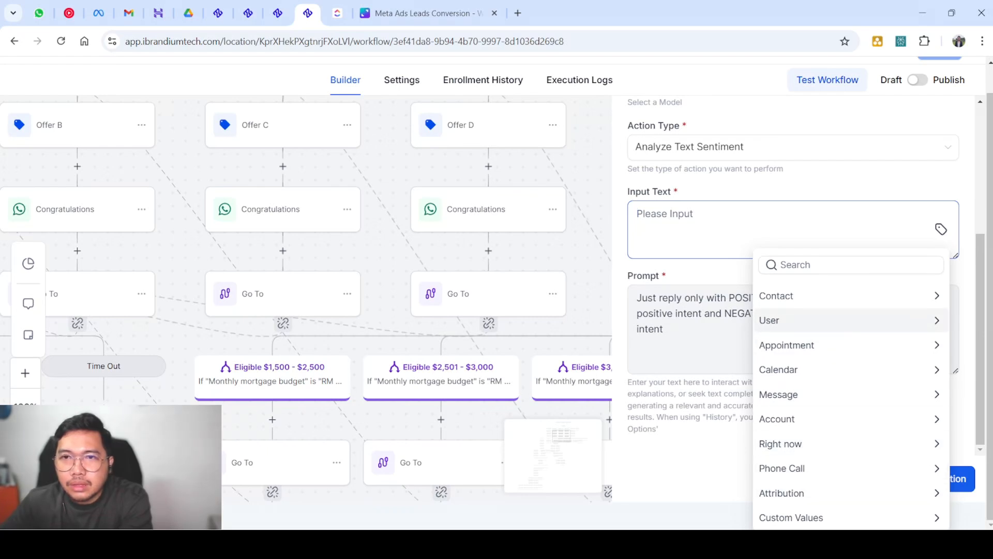
pyautogui.click(779, 394)
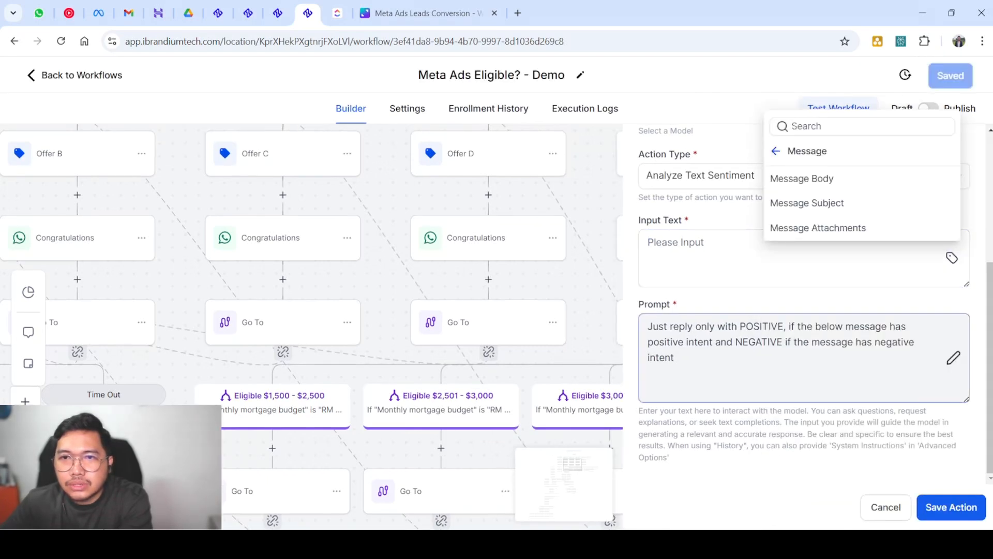
pyautogui.click(801, 177)
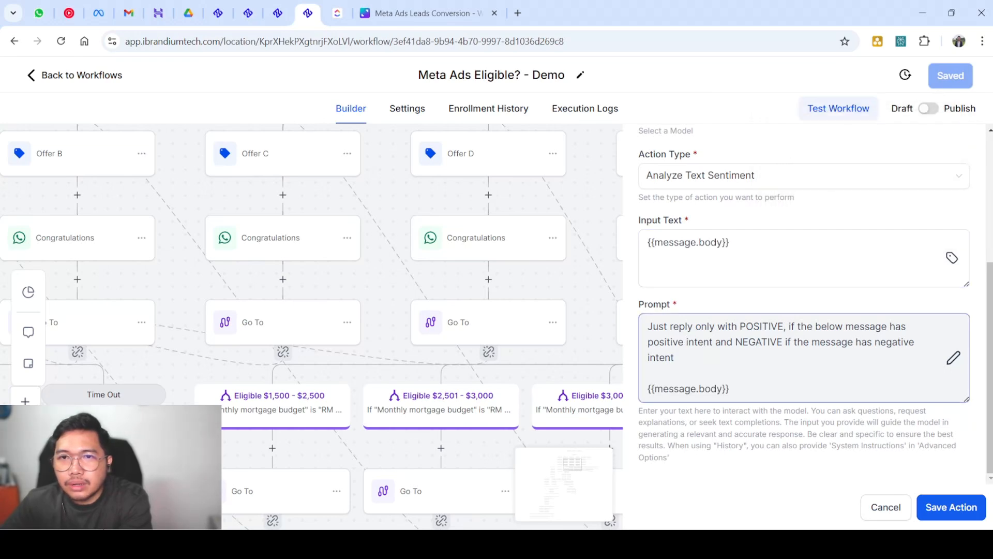
pyautogui.hotkey('shift', 'Left')
pyautogui.hotkey('shift', 'Left')
pyautogui.hotkey('shift', 'Left')
pyautogui.hotkey('shift', 'Left')
pyautogui.hotkey('shift', 'Left')
pyautogui.hotkey('shift', 'Left')
pyautogui.hotkey('shift', 'Left')
pyautogui.hotkey('shift', 'Left')
pyautogui.hotkey('shift', 'Left')
pyautogui.hotkey('shift', 'Left')
pyautogui.hotkey('shift', 'Left')
pyautogui.hotkey('shift', 'Left')
pyautogui.hotkey('shift', 'Left')
pyautogui.hotkey('shift', 'Left')
pyautogui.hotkey('shift', 'Left')
pyautogui.hotkey('shift', 'Left')
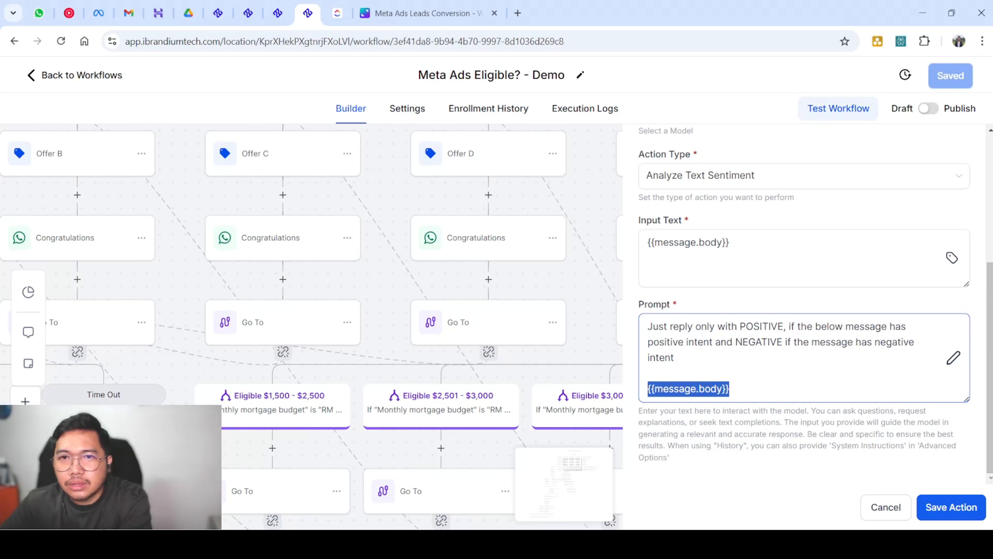
pyautogui.scroll(4, 805, 305)
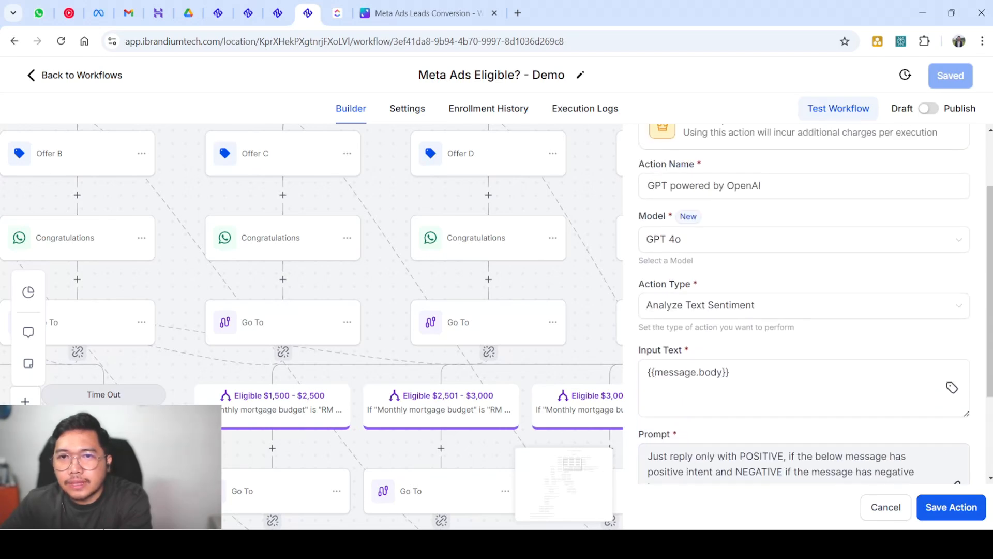
pyautogui.click(796, 251)
pyautogui.hotkey('ctrl', 'a')
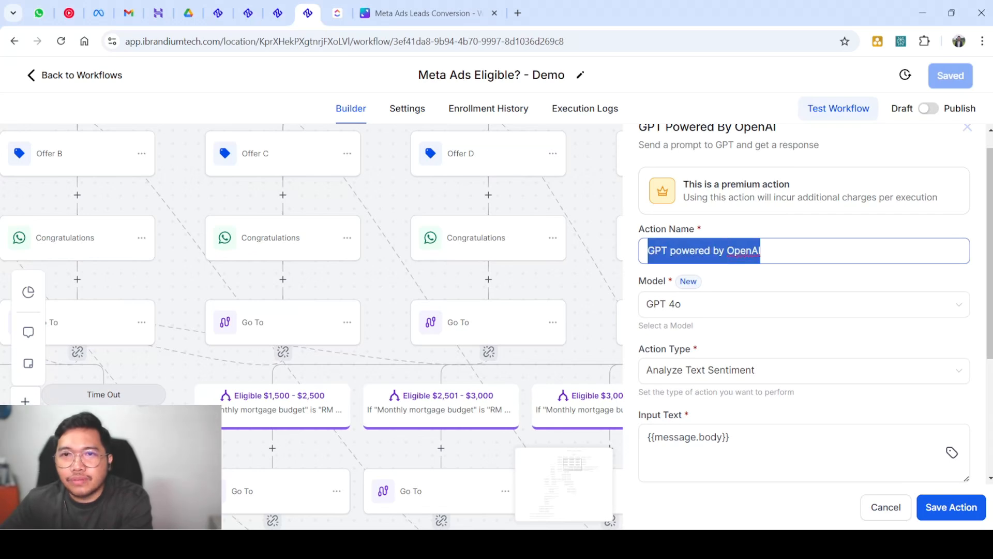
pyautogui.click(950, 508)
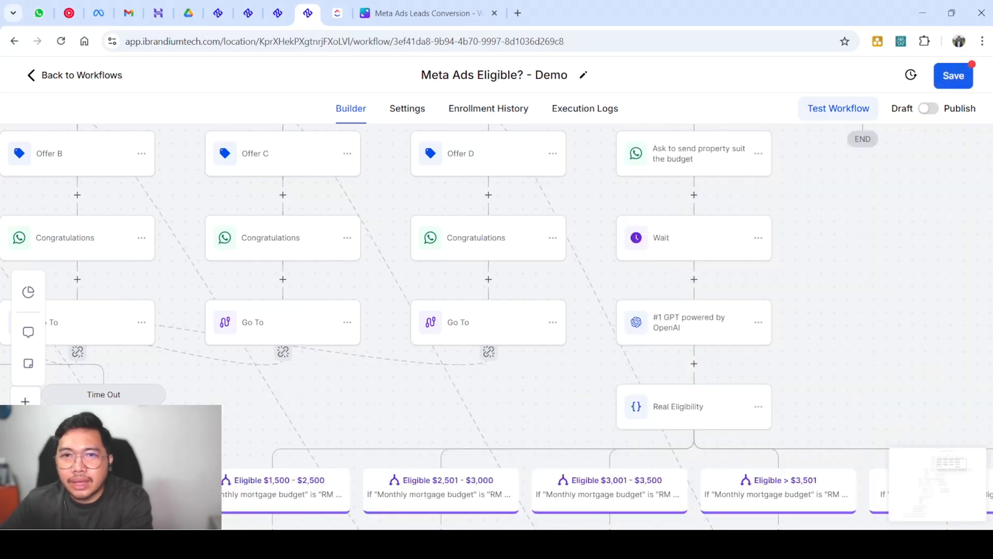
# Review the GPT sentiment step's settings, then open the action list for a step below it
pyautogui.scroll(-1, 693, 320)
pyautogui.scroll(1, 693, 259)
pyautogui.scroll(-1, 694, 259)
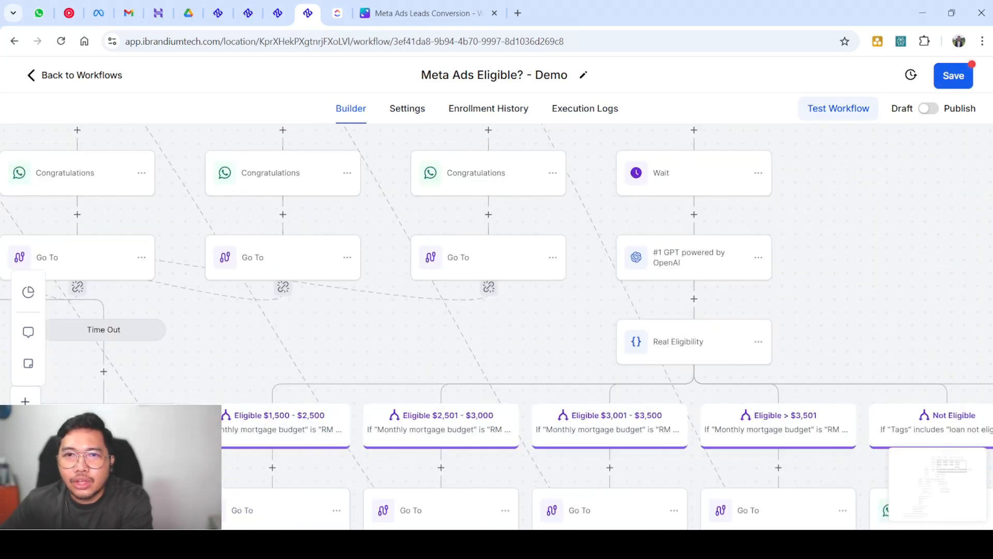
pyautogui.click(693, 257)
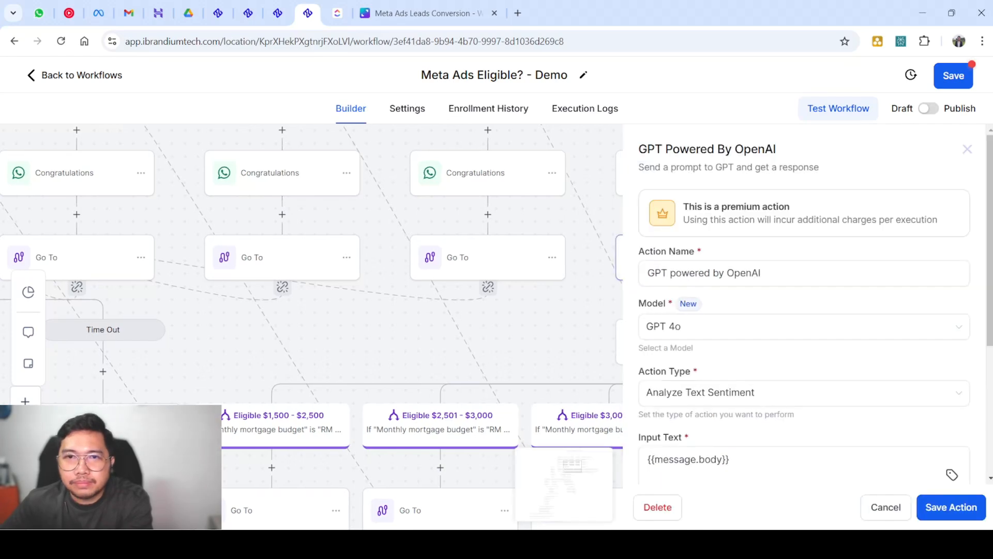
pyautogui.click(967, 148)
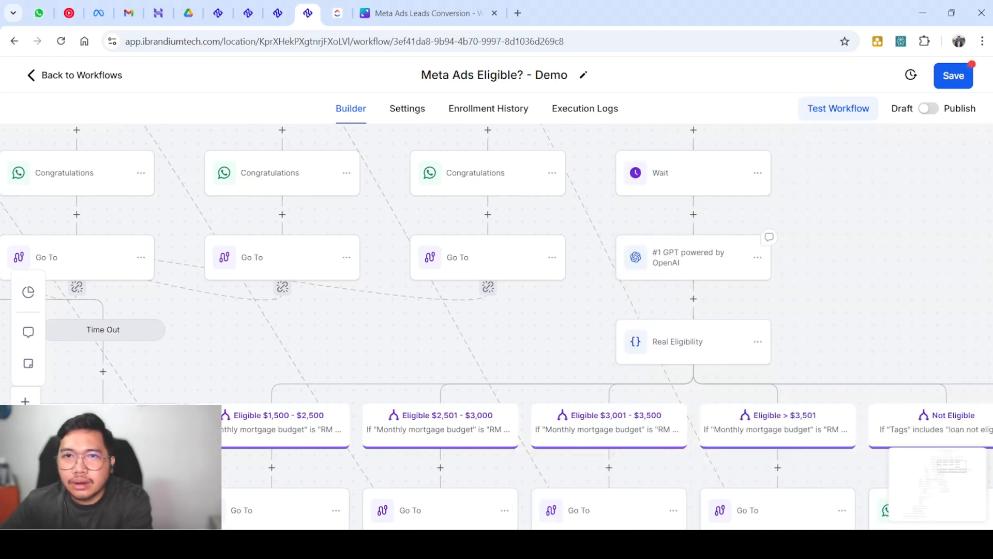
pyautogui.click(766, 238)
pyautogui.click(967, 149)
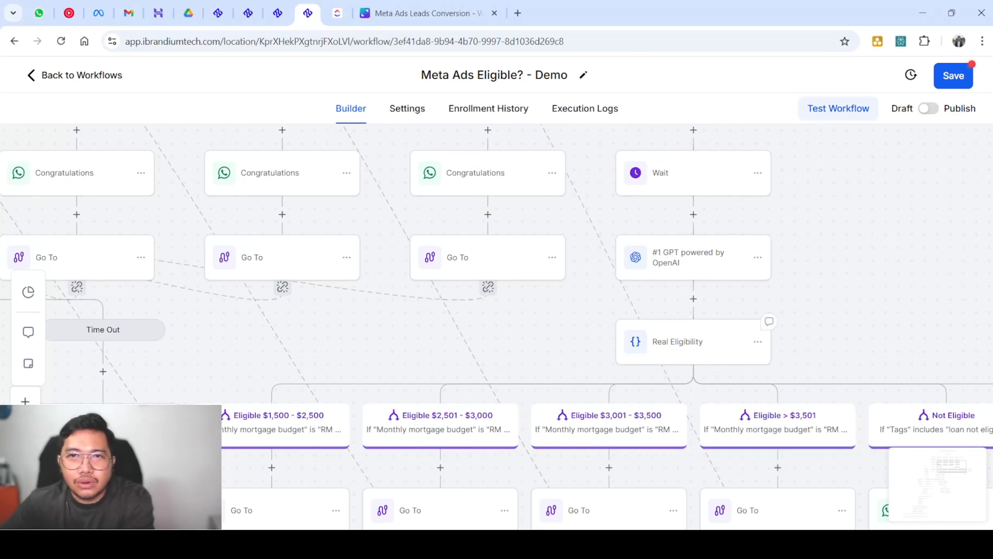
pyautogui.click(693, 299)
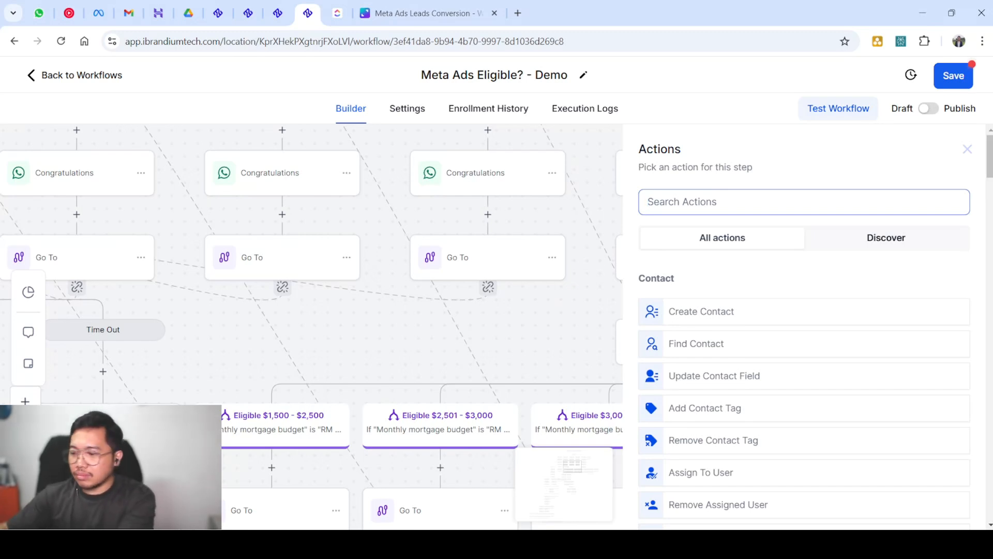
# Add an If / Else condition whose first branch tests the #1 GPT powered by OpenAI response
pyautogui.write('if')
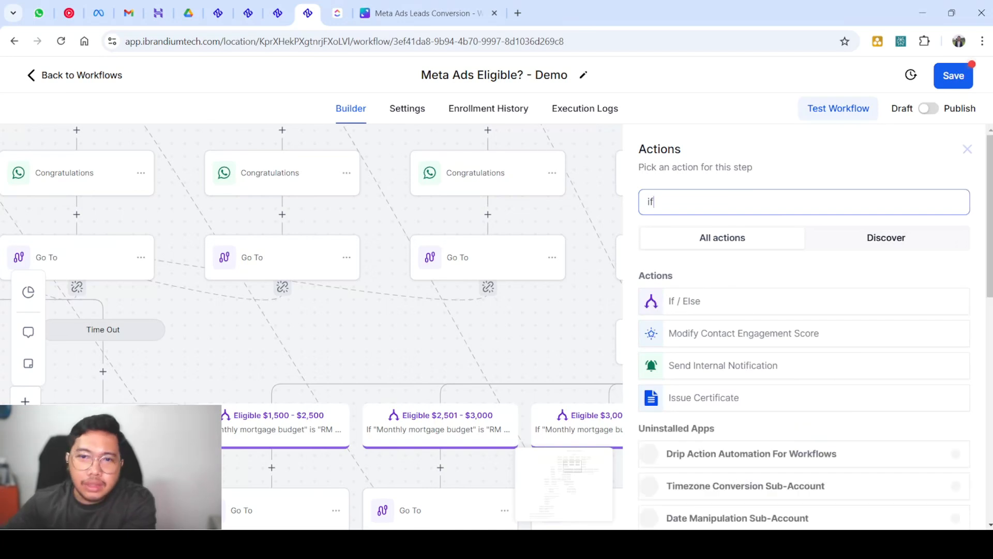
pyautogui.click(724, 301)
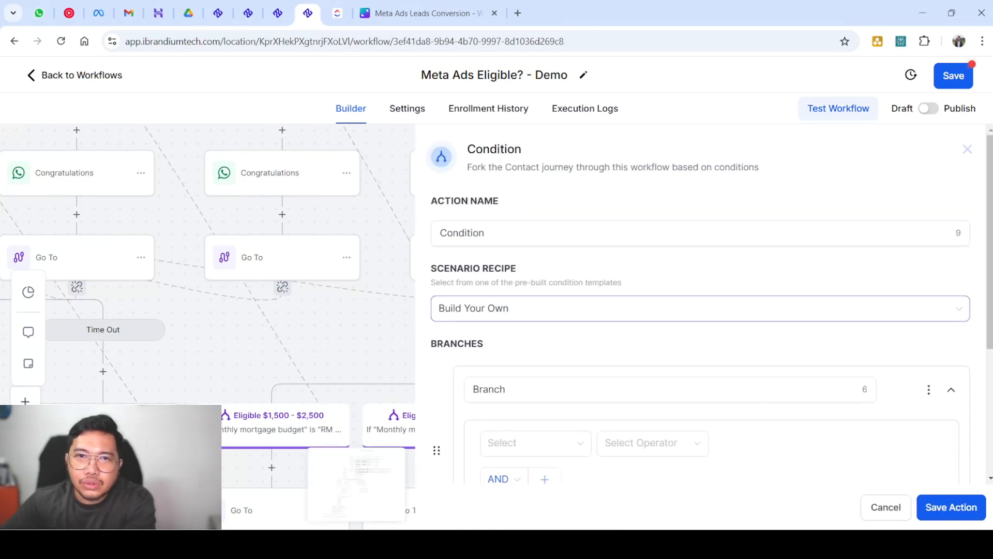
pyautogui.scroll(-4, 700, 305)
pyautogui.click(536, 247)
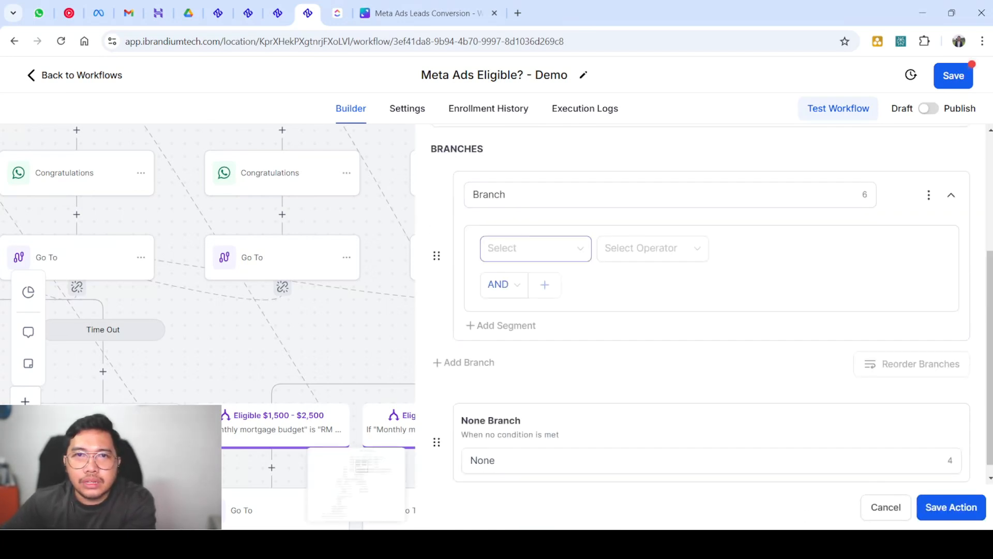
pyautogui.scroll(-5, 595, 350)
pyautogui.click(517, 315)
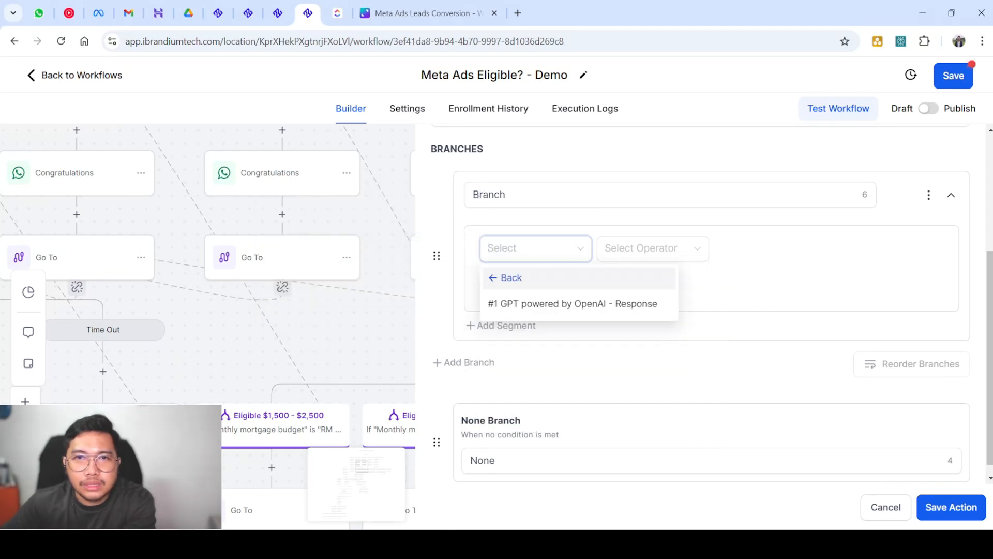
pyautogui.click(573, 304)
# Set the branch comparison to Is with the value POSITIVE
pyautogui.click(652, 248)
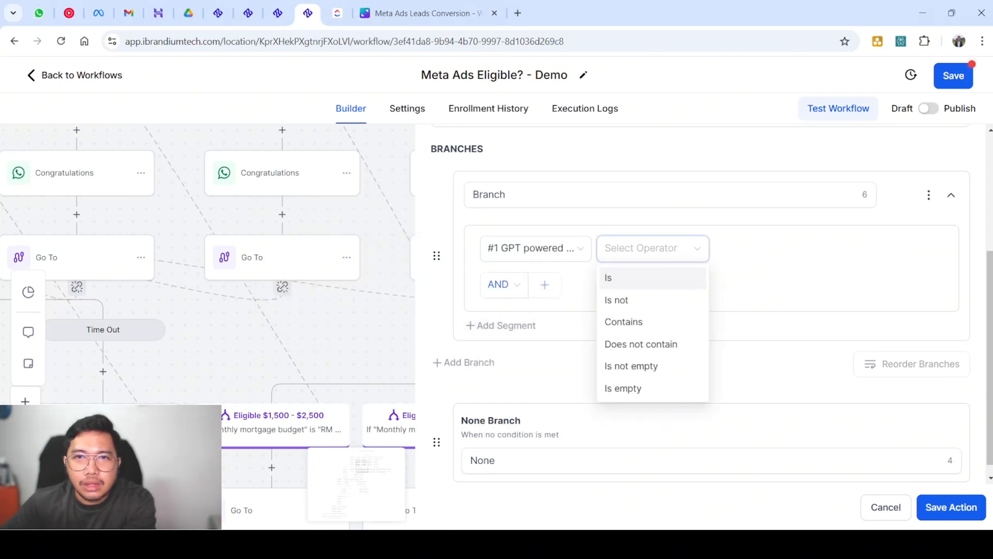
pyautogui.click(610, 277)
pyautogui.click(817, 249)
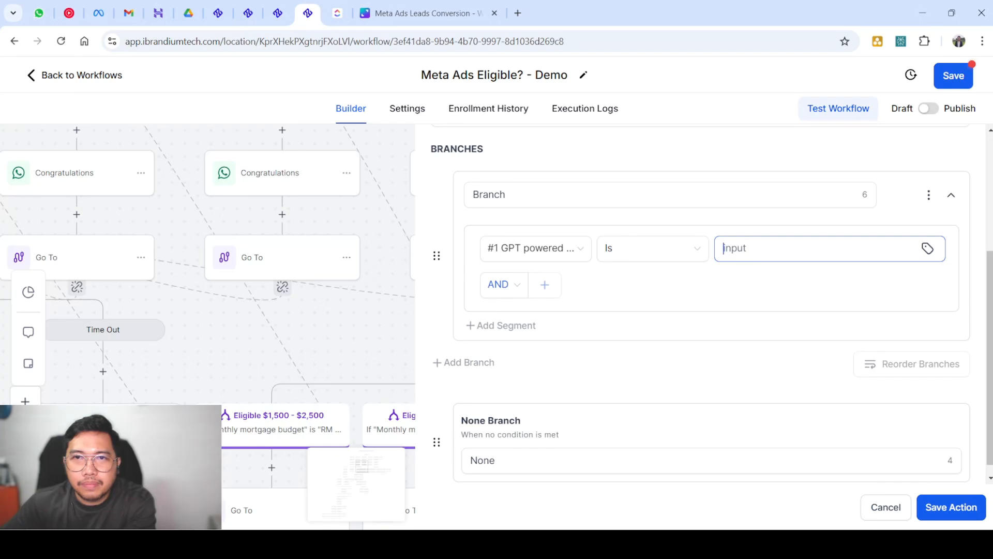
pyautogui.click(652, 248)
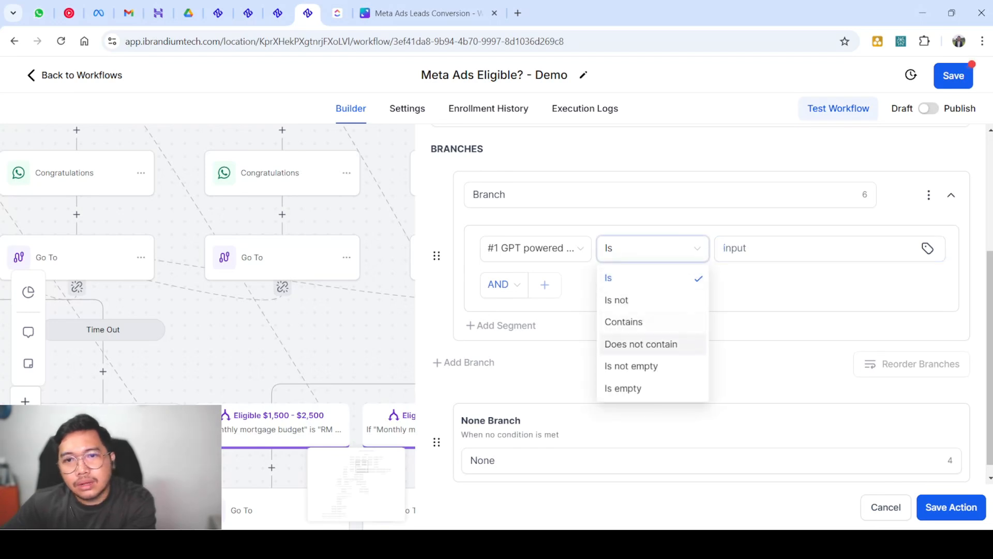
pyautogui.click(818, 249)
pyautogui.click(927, 248)
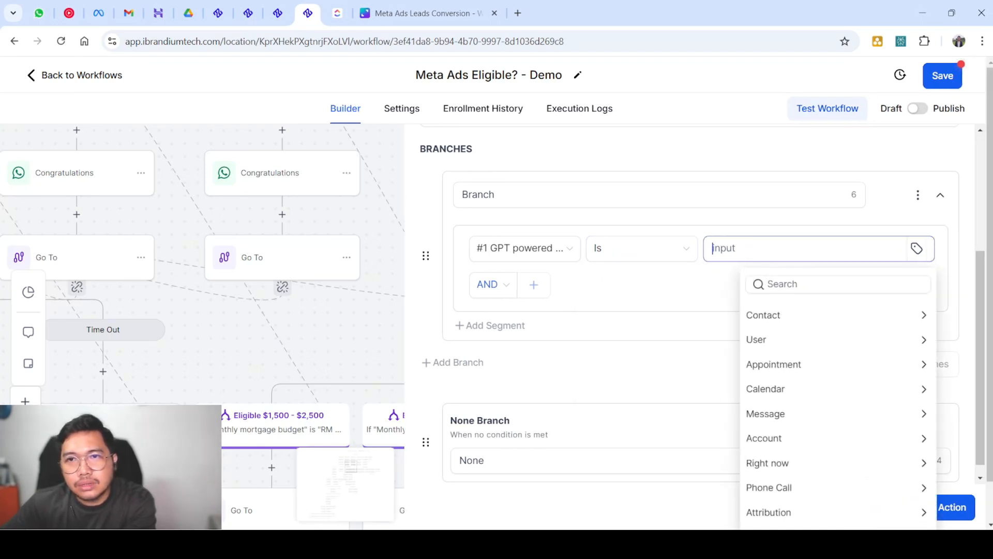
pyautogui.scroll(-1, 848, 376)
pyautogui.click(827, 492)
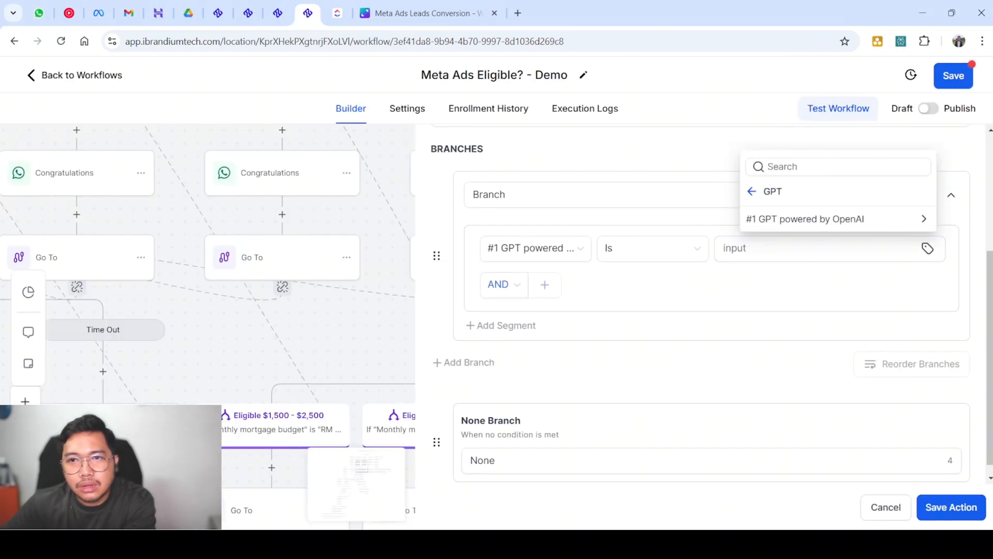
pyautogui.click(797, 249)
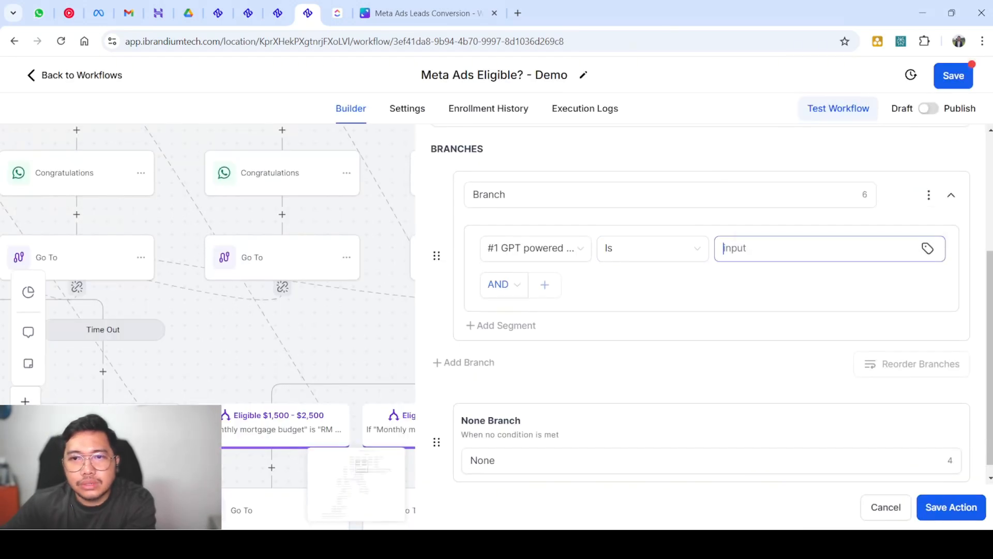
pyautogui.write('POSITIVE')
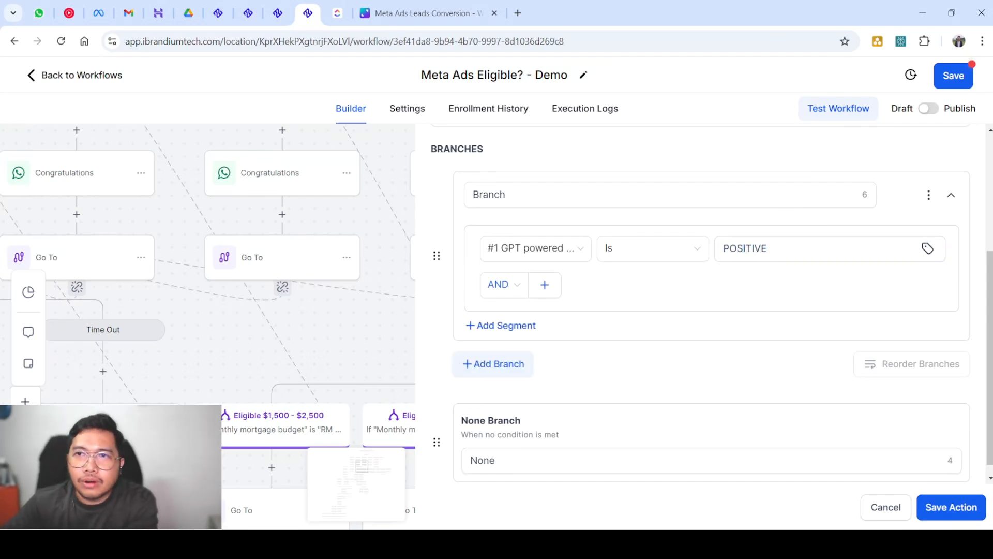
# Duplicate the branch, change the copy's value to NEGATIVE and name it Negative
pyautogui.click(928, 194)
pyautogui.click(848, 200)
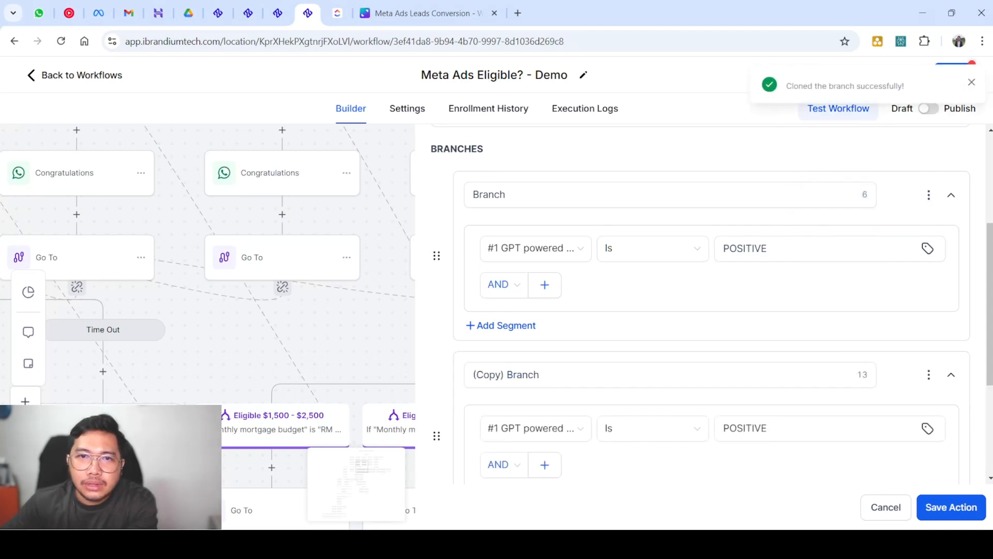
pyautogui.click(652, 428)
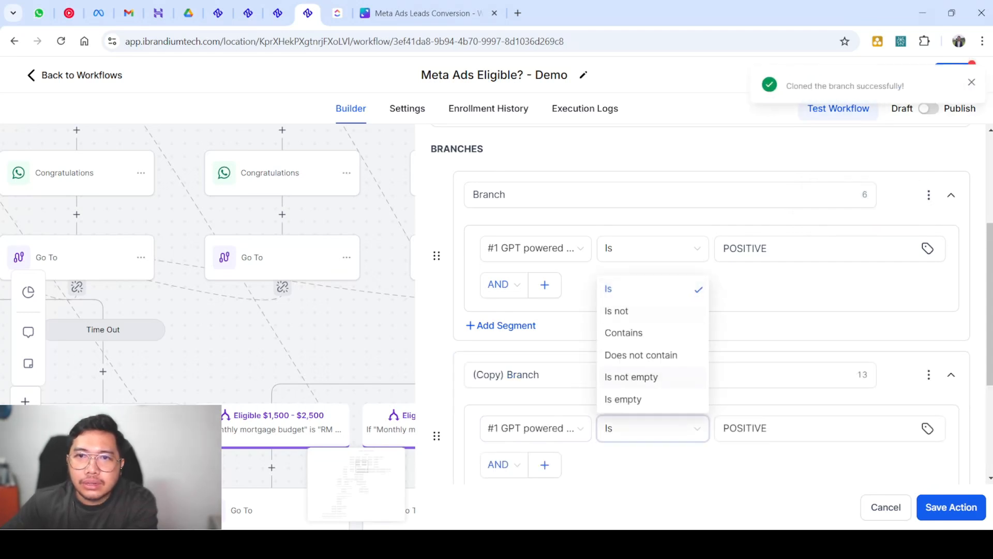
pyautogui.doubleClick(745, 428)
pyautogui.write('NEG')
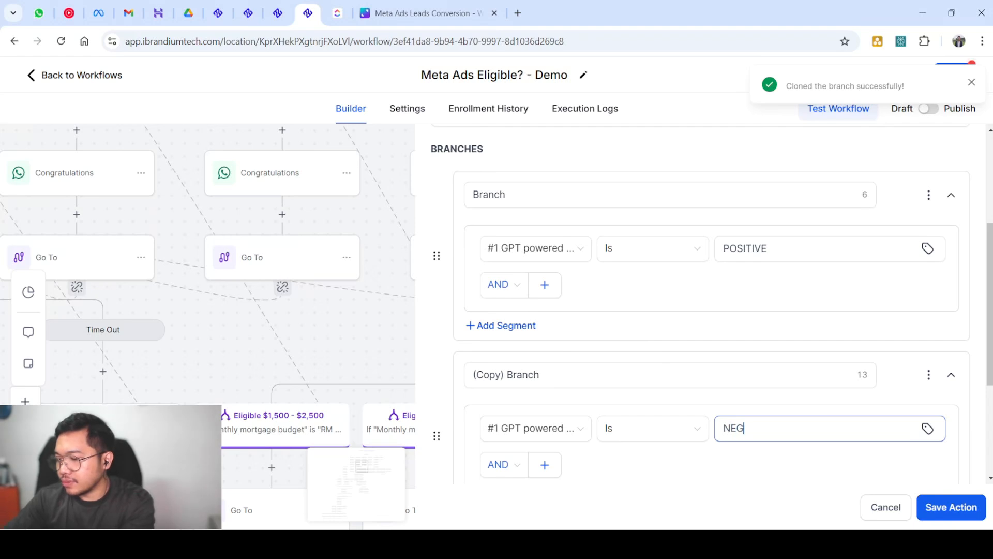
pyautogui.write('ATIVE')
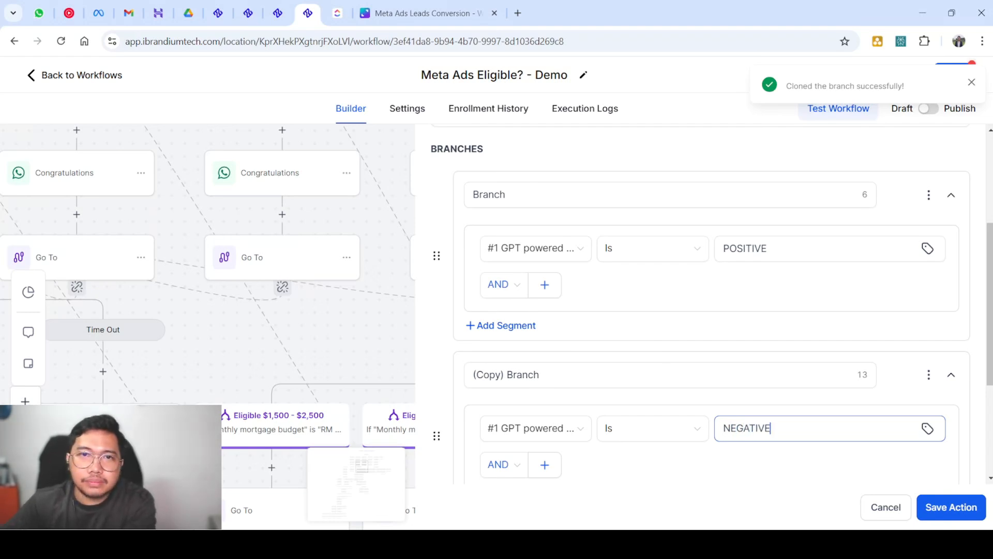
pyautogui.tripleClick(524, 375)
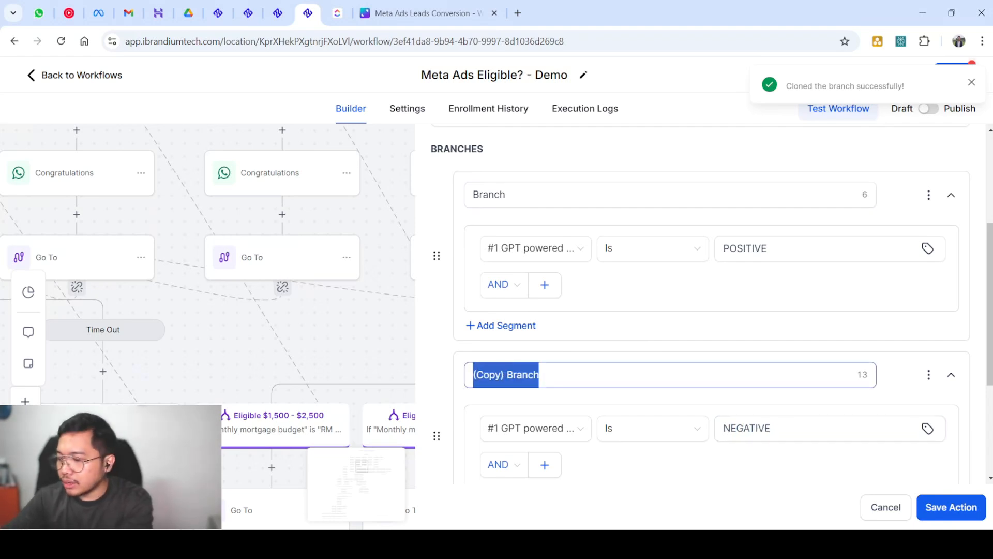
pyautogui.write('Nega')
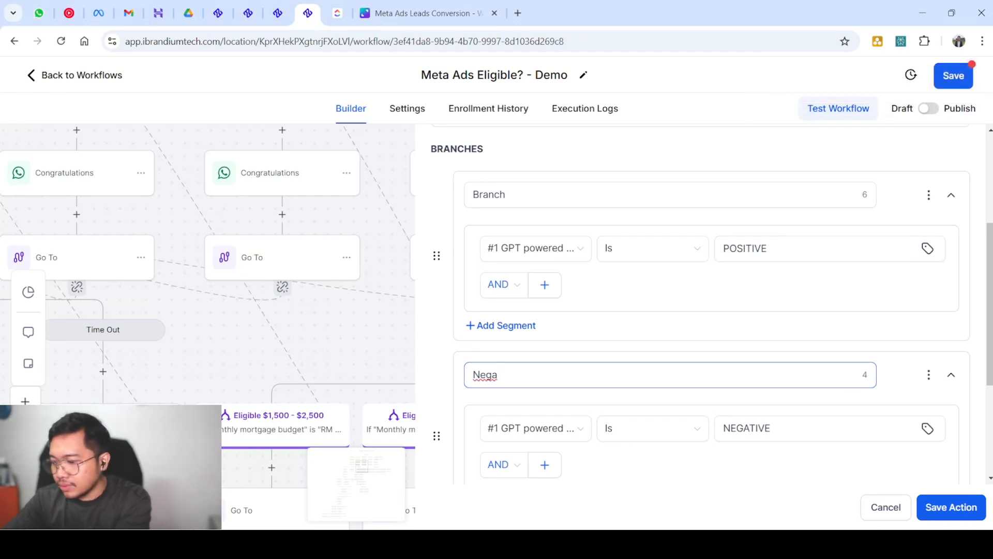
pyautogui.write('tive')
# Rename the first branch to Positive
pyautogui.doubleClick(488, 195)
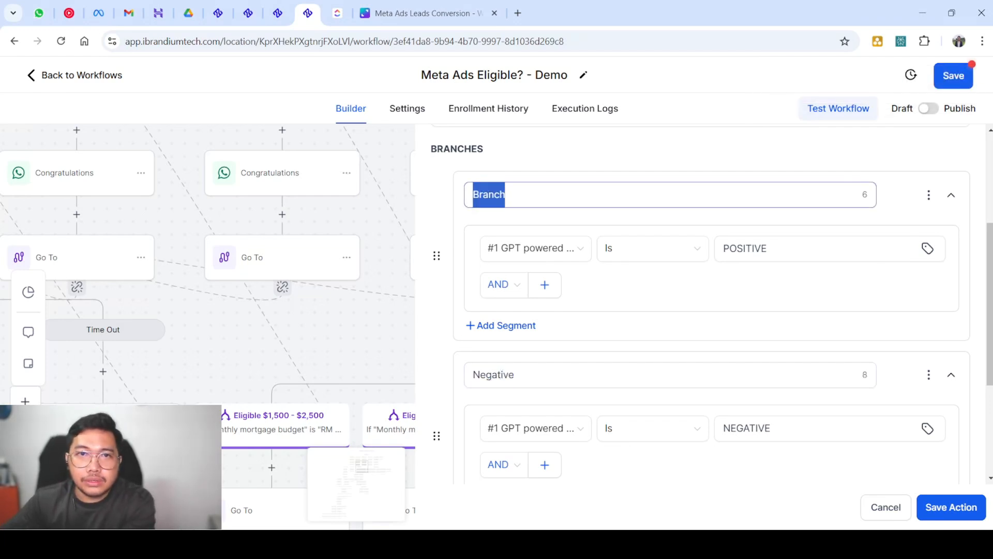
pyautogui.write('post')
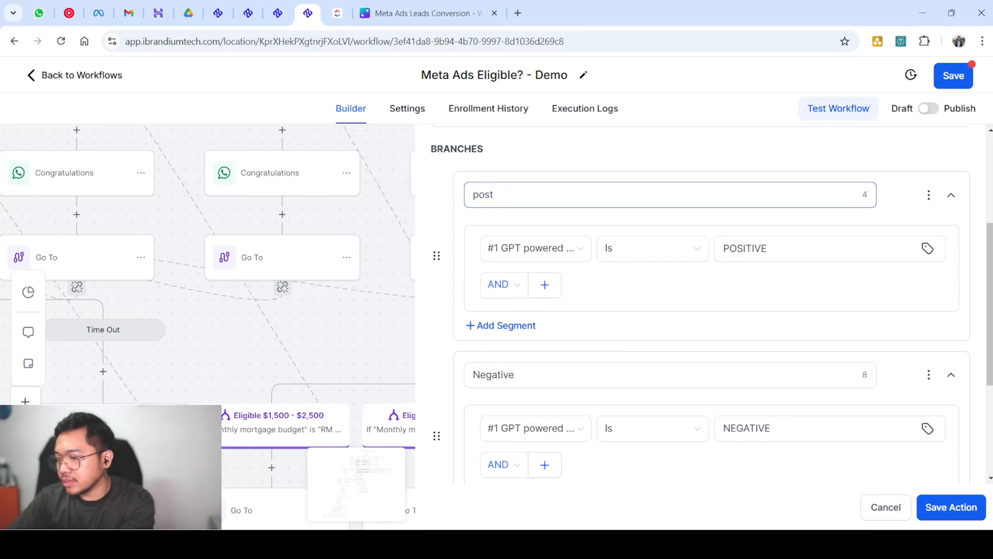
pyautogui.write('ive')
pyautogui.press('BackSpace')
pyautogui.press('BackSpace')
pyautogui.press('BackSpace')
pyautogui.press('BackSpace')
pyautogui.press('BackSpace')
pyautogui.press('BackSpace')
pyautogui.press('BackSpace')
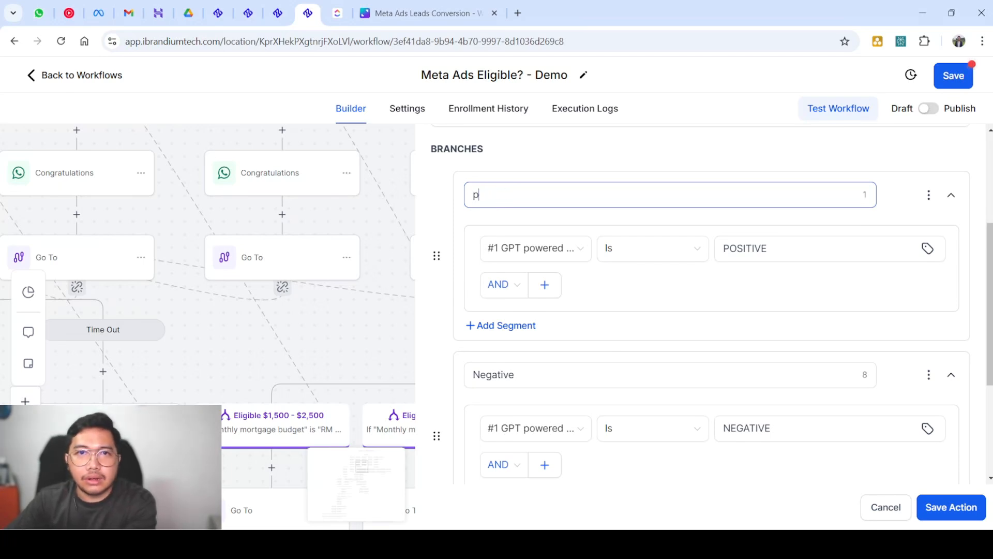
pyautogui.write('po')
pyautogui.press('BackSpace')
pyautogui.press('BackSpace')
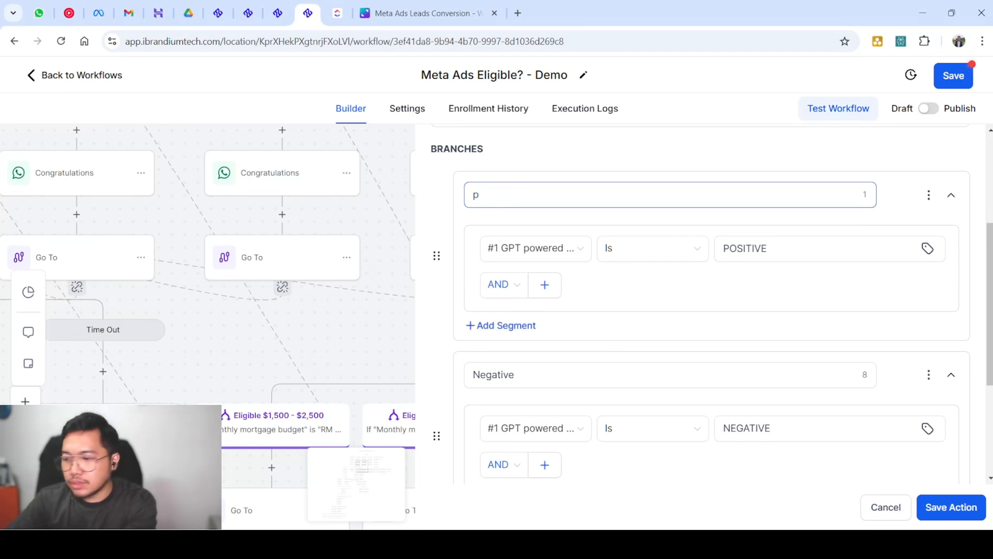
pyautogui.write('Postive')
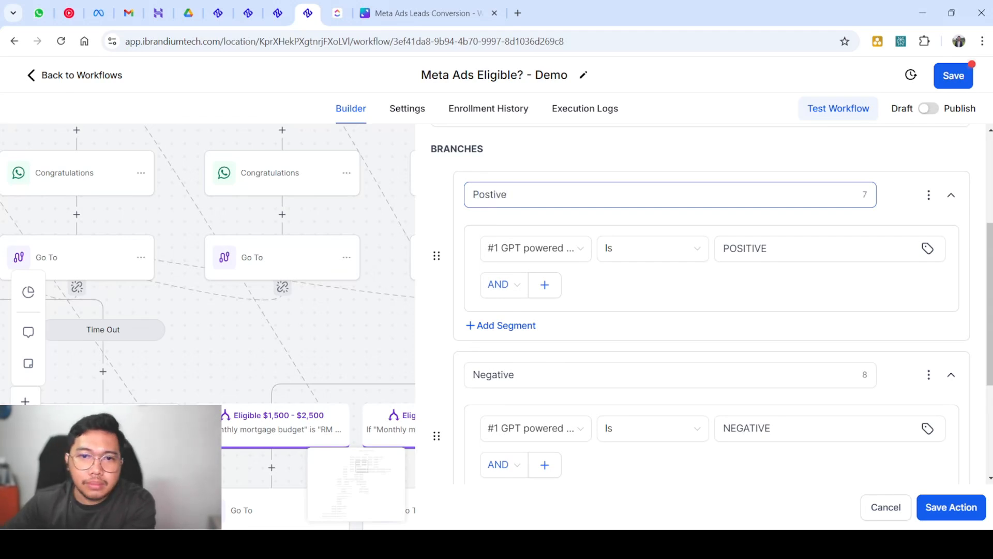
pyautogui.hotkey('ctrl', 'a')
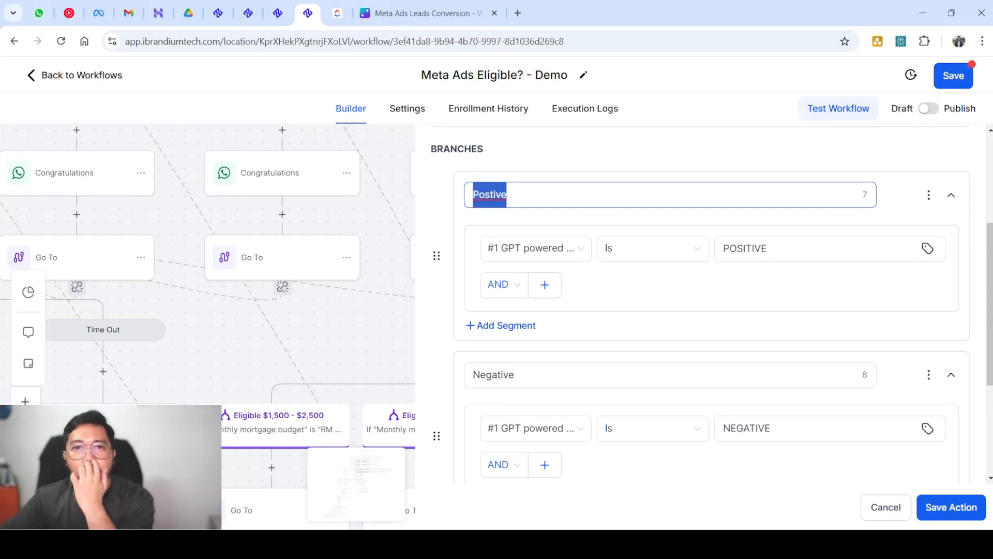
pyautogui.write('Positive')
pyautogui.scroll(-4, 712, 305)
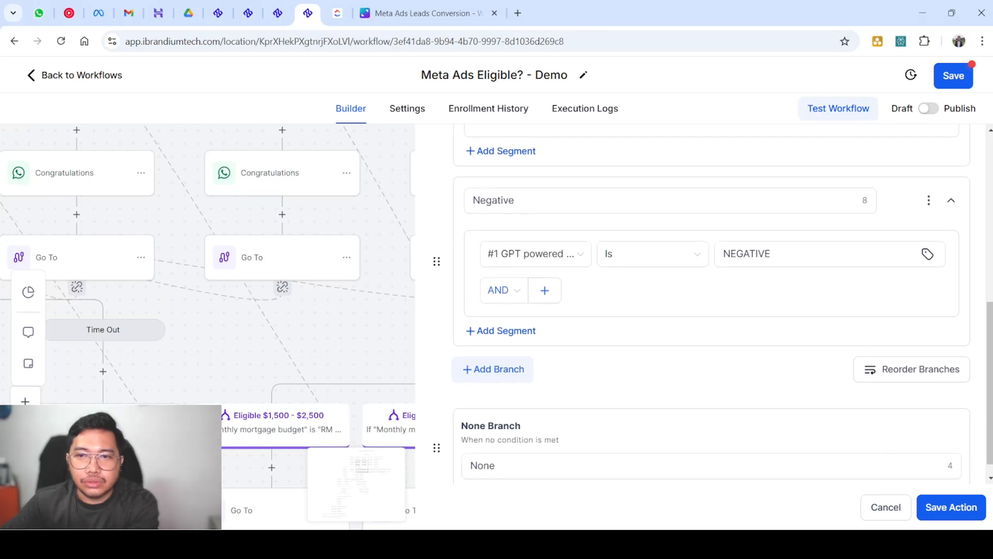
pyautogui.scroll(6, 711, 305)
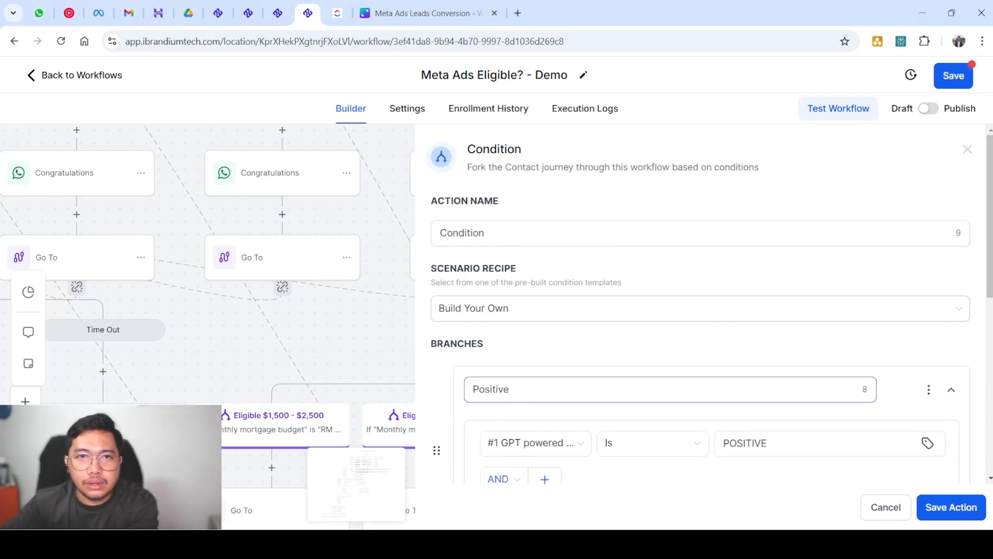
# Name the condition step Yes/No and save it
pyautogui.click(595, 233)
pyautogui.hotkey('ctrl', 'a')
pyautogui.write('Yes/Np')
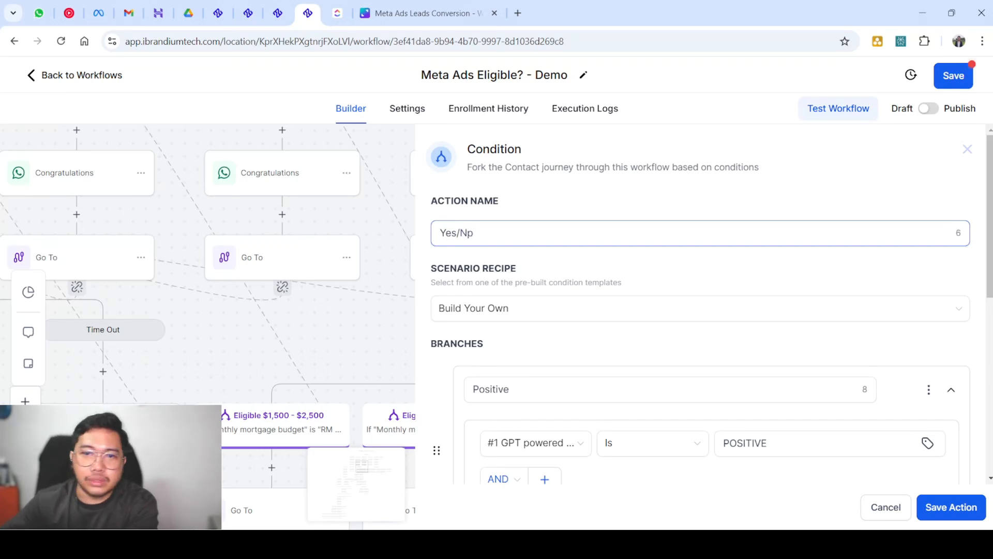
pyautogui.press('BackSpace')
pyautogui.write('o')
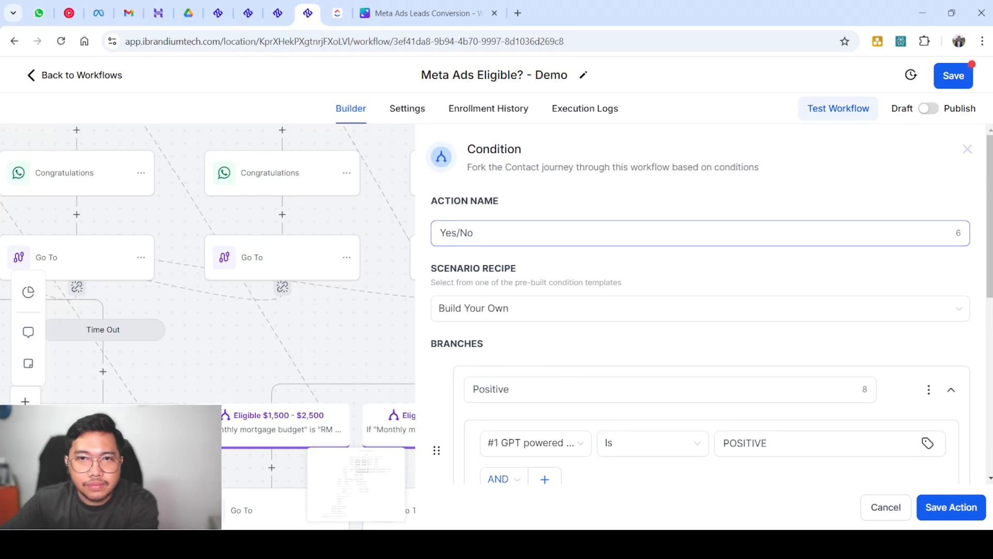
pyautogui.click(951, 507)
pyautogui.scroll(-6, 629, 388)
pyautogui.scroll(-2, 628, 388)
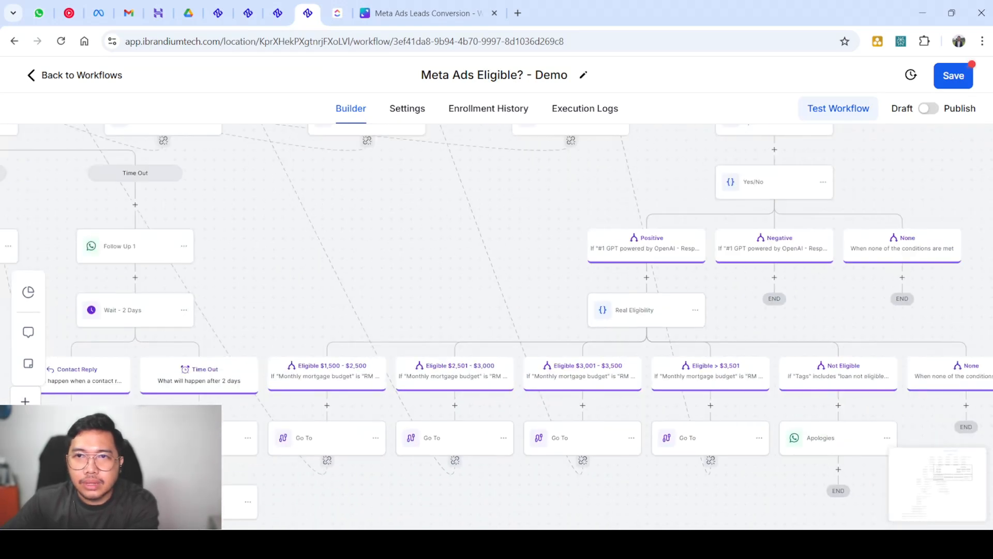
pyautogui.scroll(2, 629, 310)
pyautogui.hscroll(2, 496, 326)
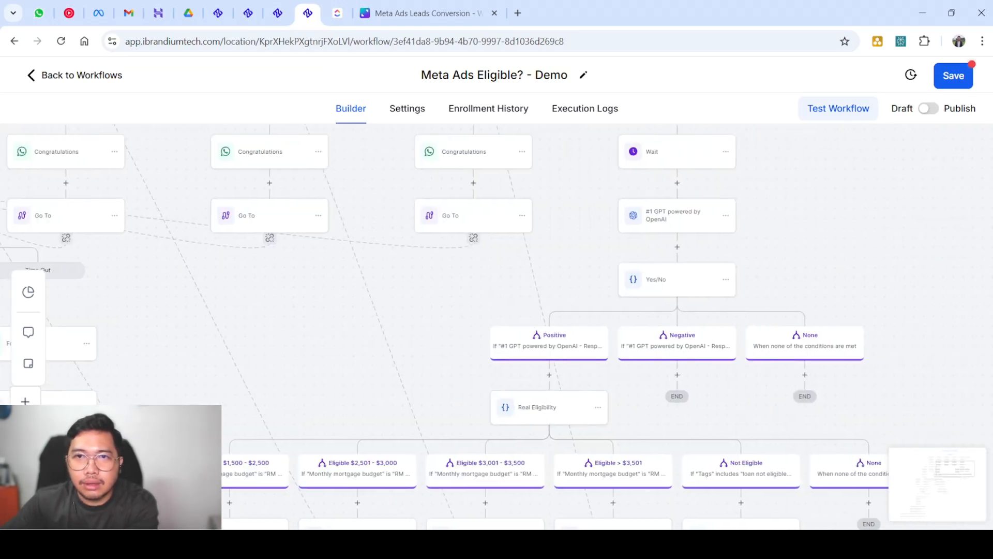
pyautogui.scroll(1, 496, 326)
pyautogui.scroll(-2, 496, 326)
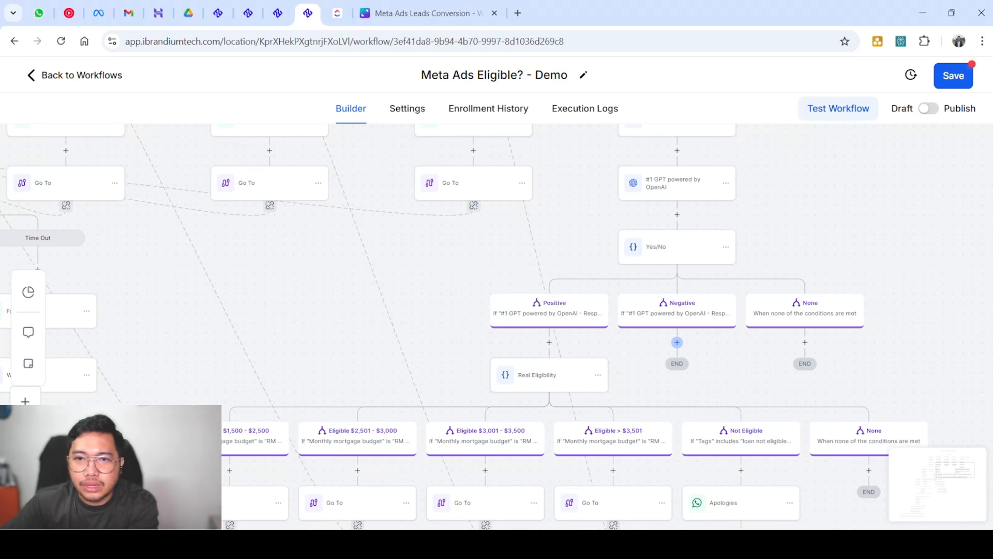
pyautogui.click(677, 342)
pyautogui.write('wo')
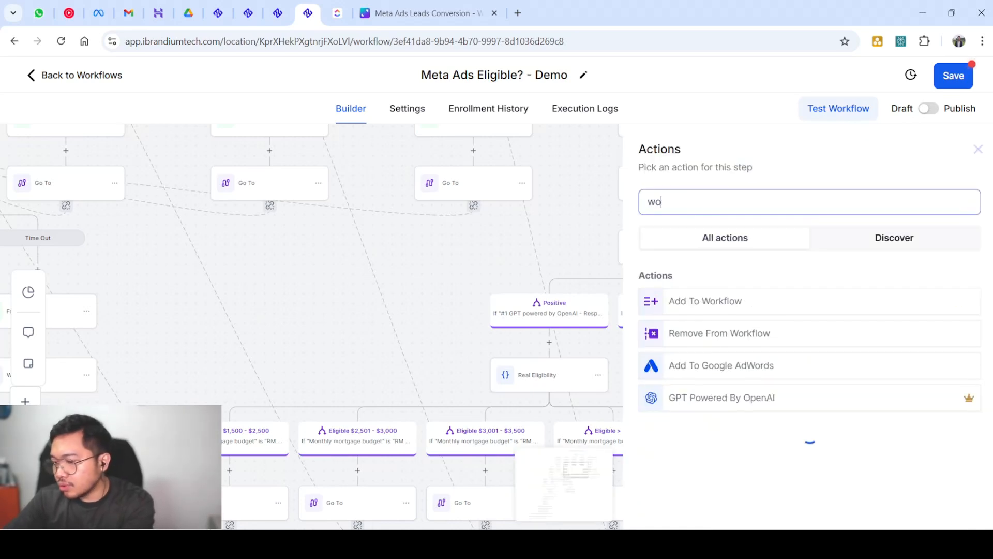
pyautogui.write('rk')
pyautogui.click(706, 301)
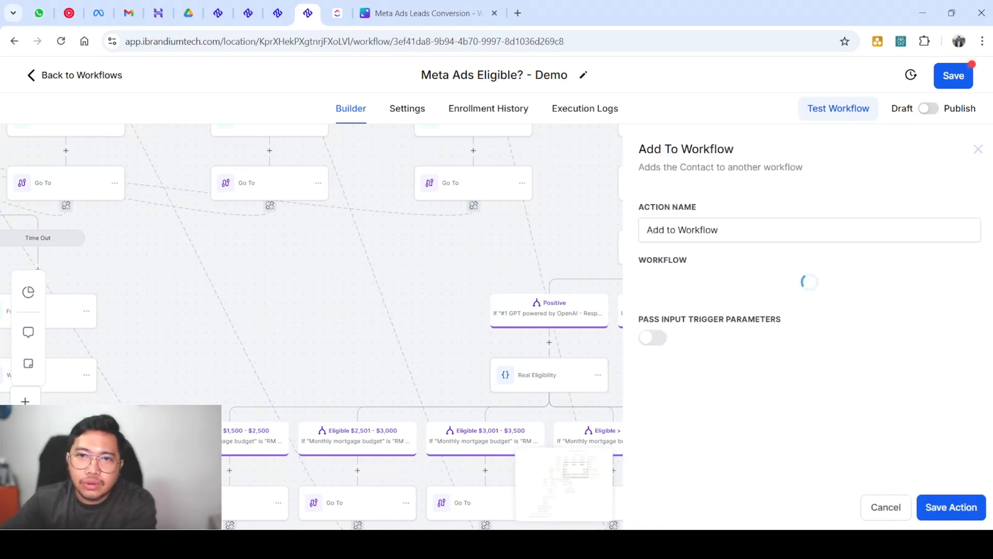
pyautogui.click(725, 292)
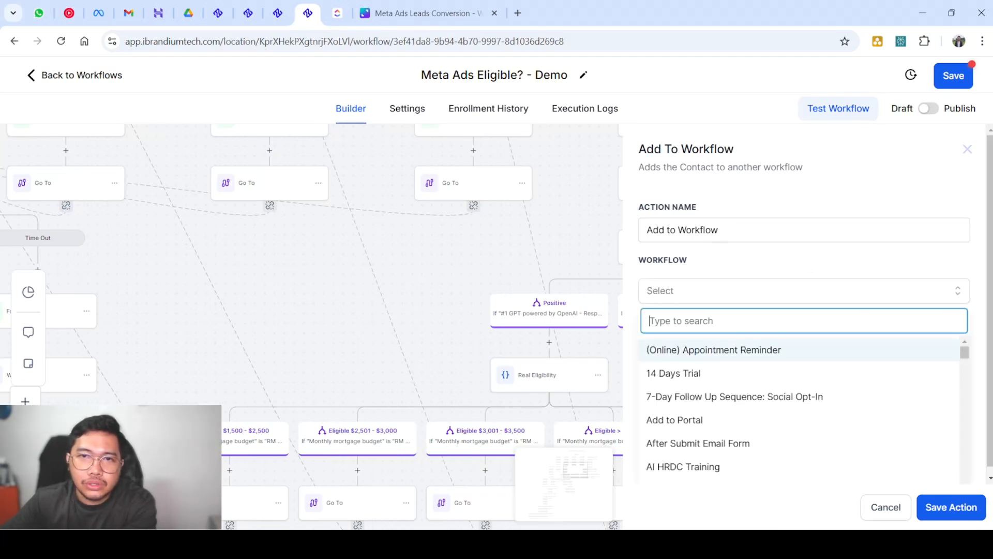
pyautogui.scroll(-5, 799, 408)
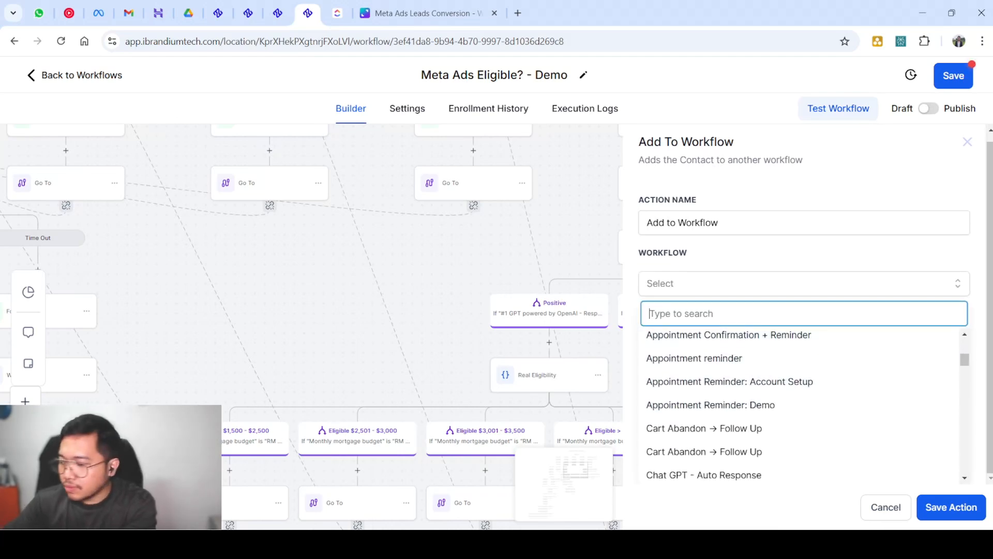
pyautogui.write('nu')
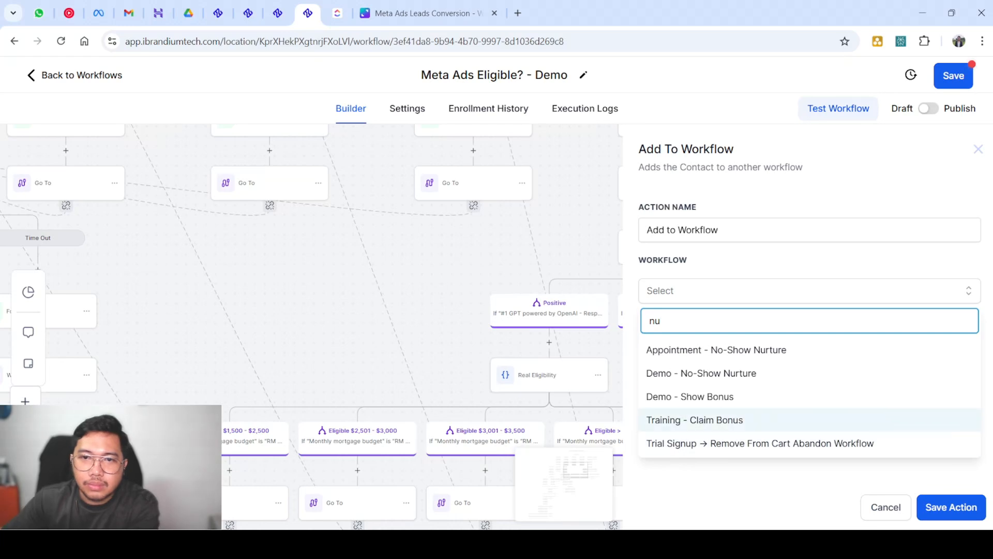
pyautogui.click(724, 350)
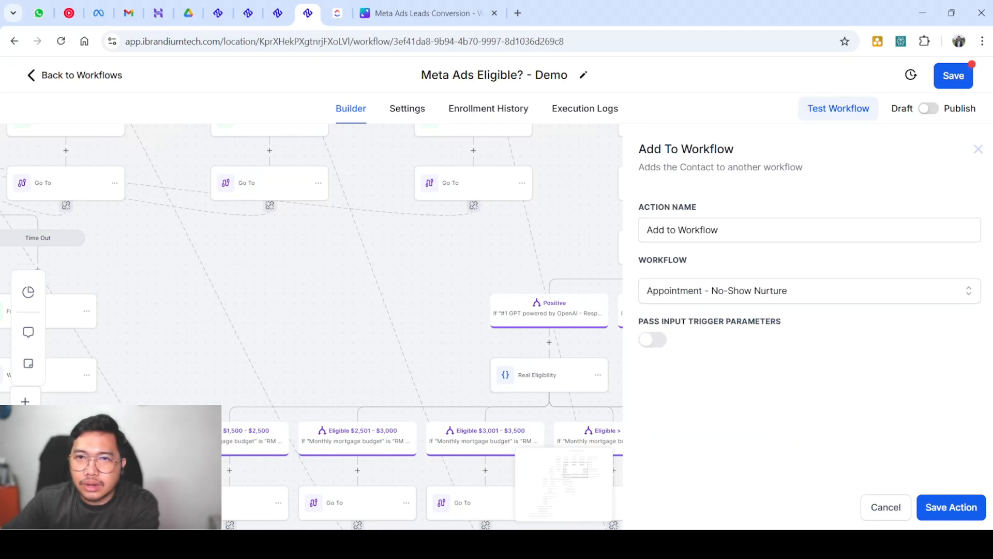
pyautogui.click(950, 507)
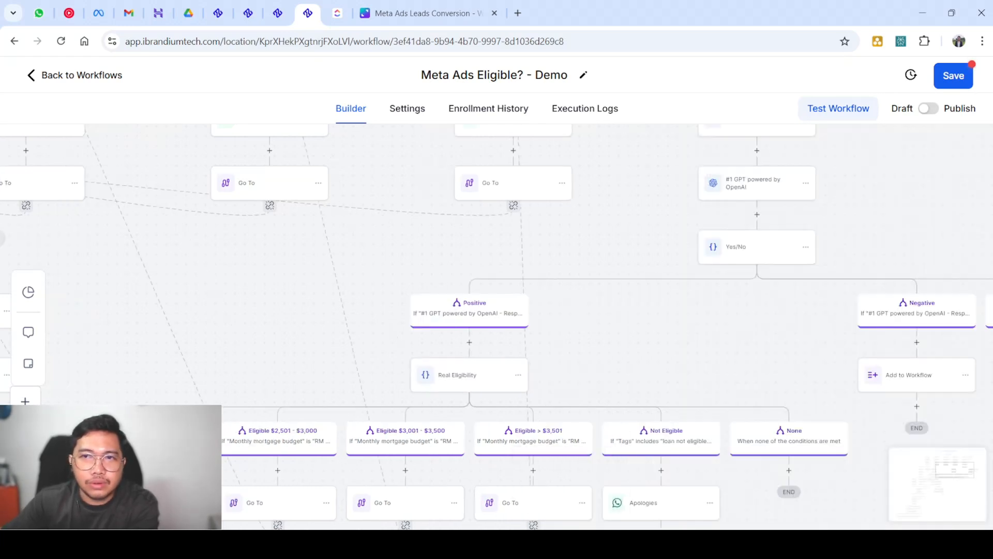
pyautogui.scroll(-6, 497, 326)
pyautogui.scroll(5, 497, 326)
pyautogui.hscroll(8, 497, 326)
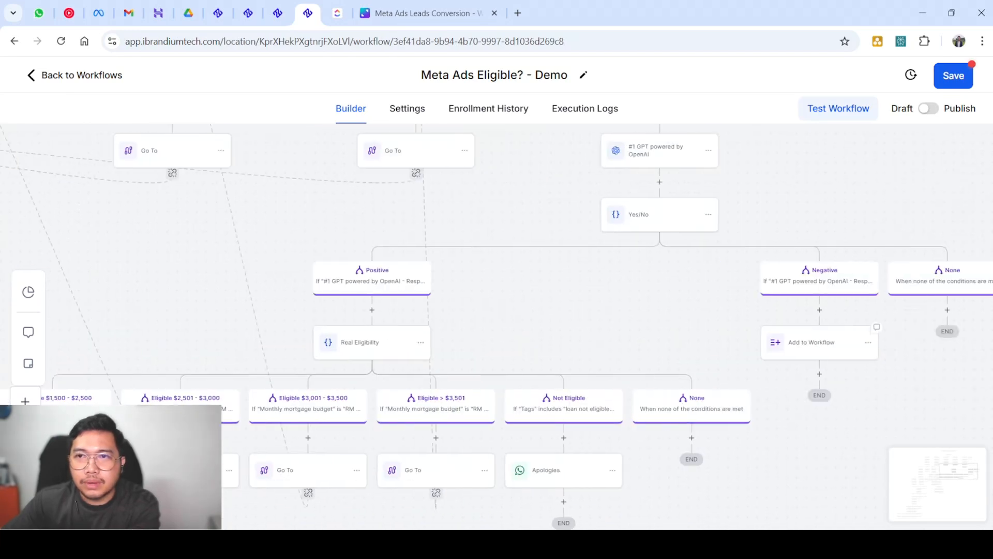
pyautogui.scroll(1, 496, 326)
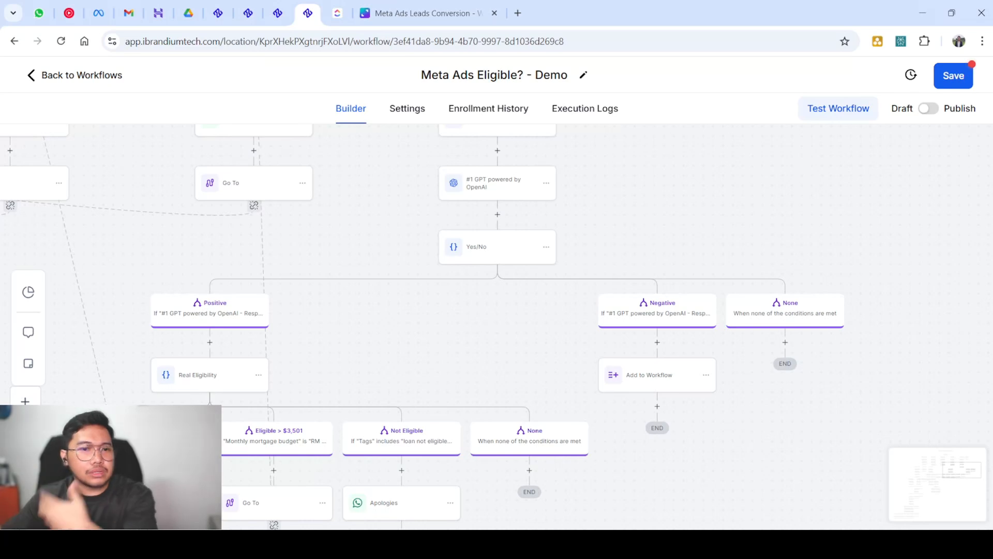
pyautogui.scroll(4, 497, 326)
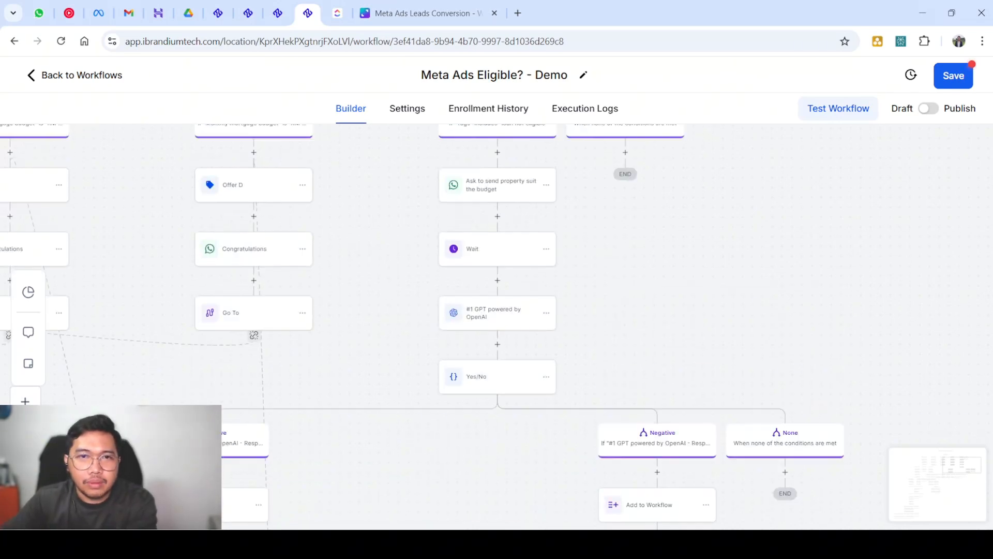
pyautogui.scroll(-5, 497, 326)
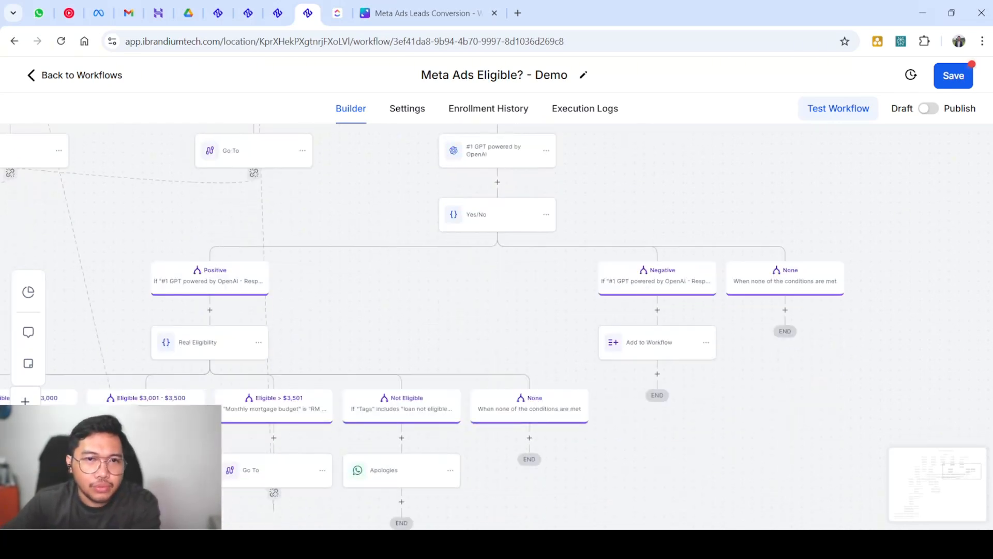
pyautogui.scroll(3, 302, 327)
pyautogui.scroll(4, 303, 327)
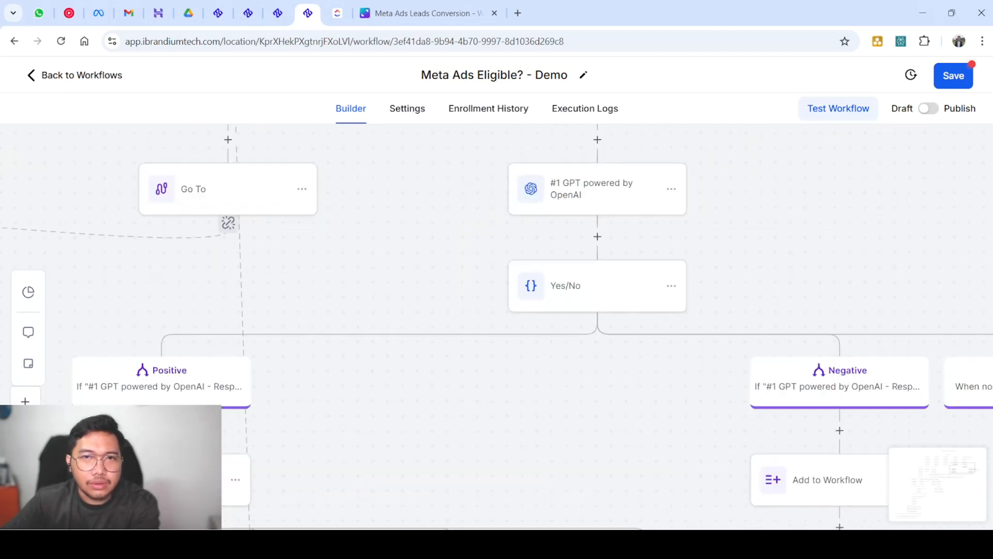
pyautogui.scroll(-5, 303, 326)
pyautogui.hscroll(-9, 302, 326)
pyautogui.scroll(-3, 303, 327)
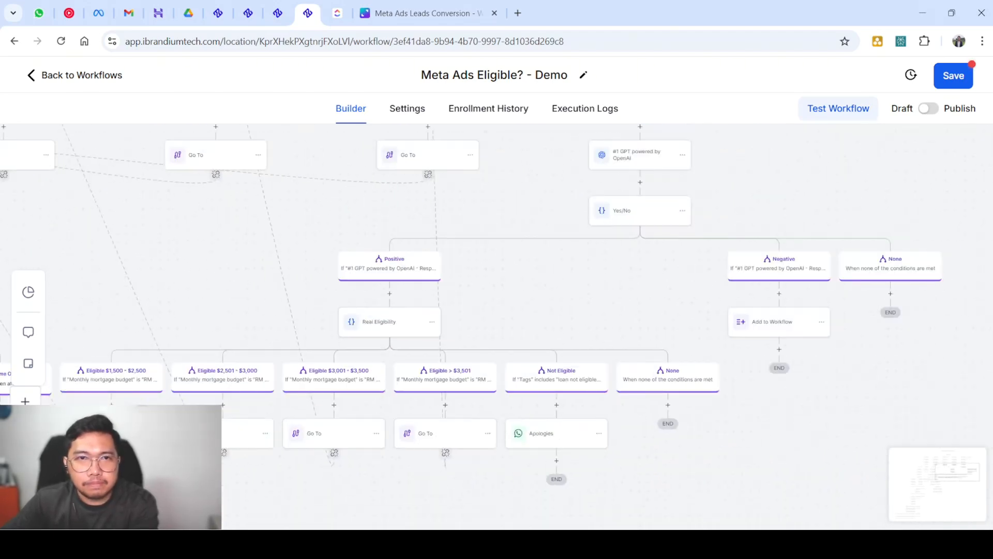
pyautogui.hscroll(-5, 303, 326)
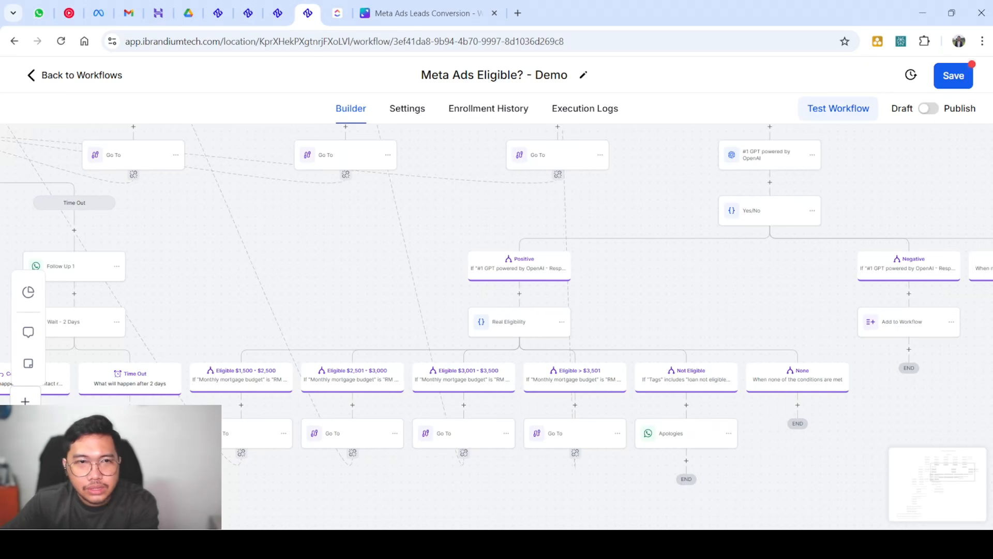
pyautogui.hscroll(-2, 435, 394)
pyautogui.scroll(2, 435, 394)
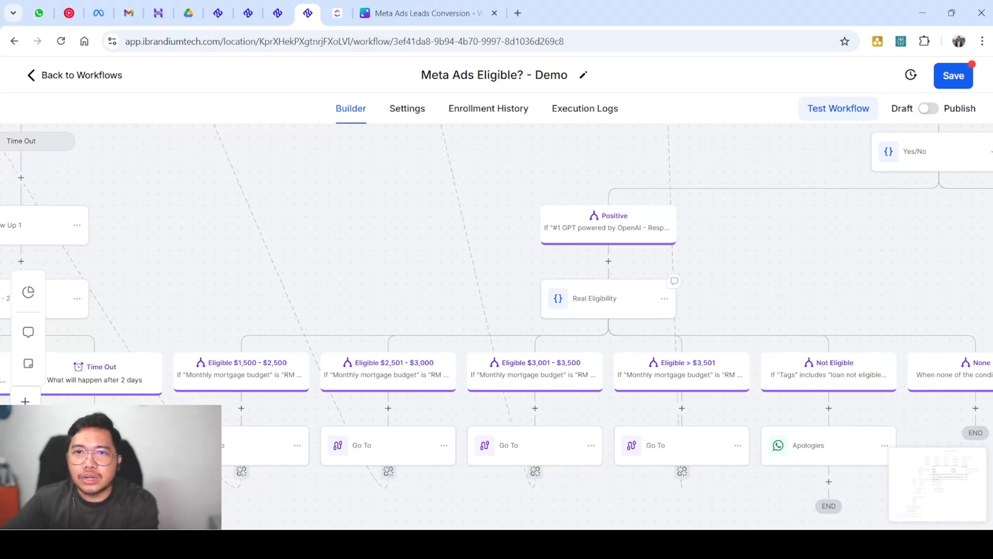
pyautogui.click(608, 303)
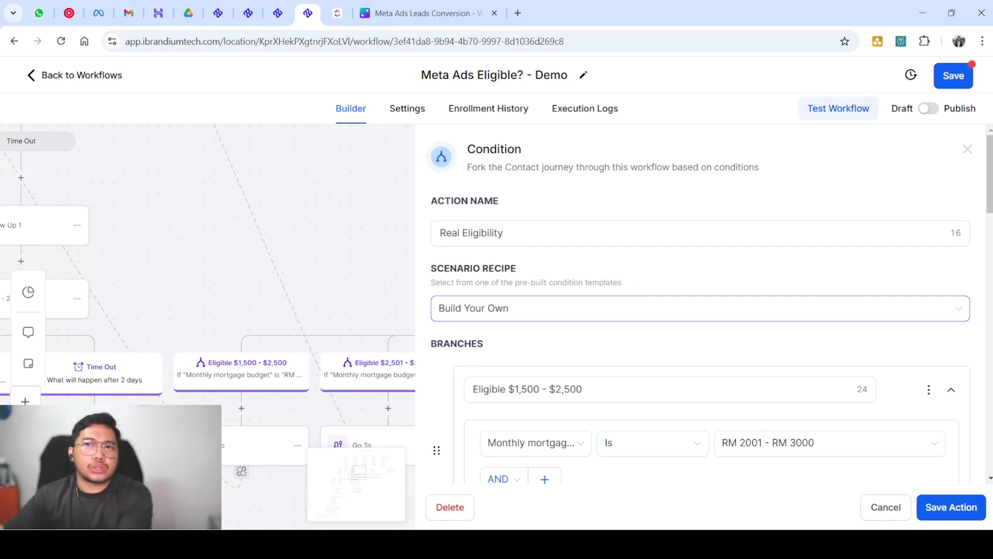
pyautogui.click(967, 149)
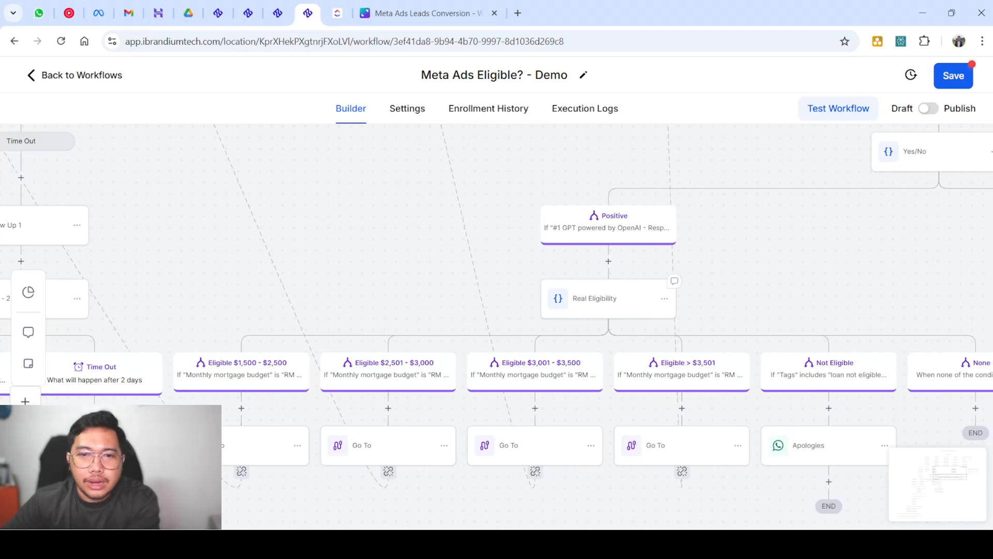
pyautogui.scroll(-1, 595, 326)
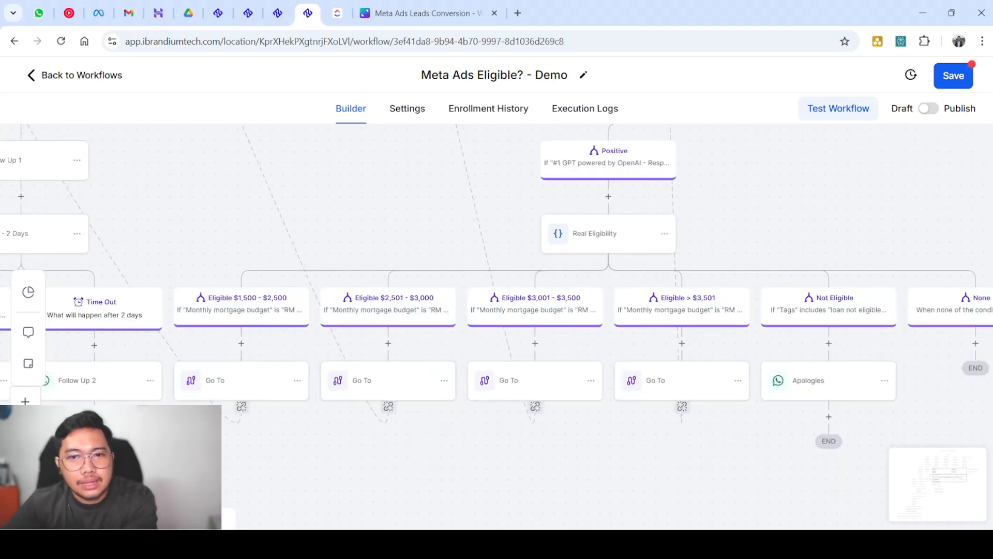
pyautogui.scroll(-2, 652, 318)
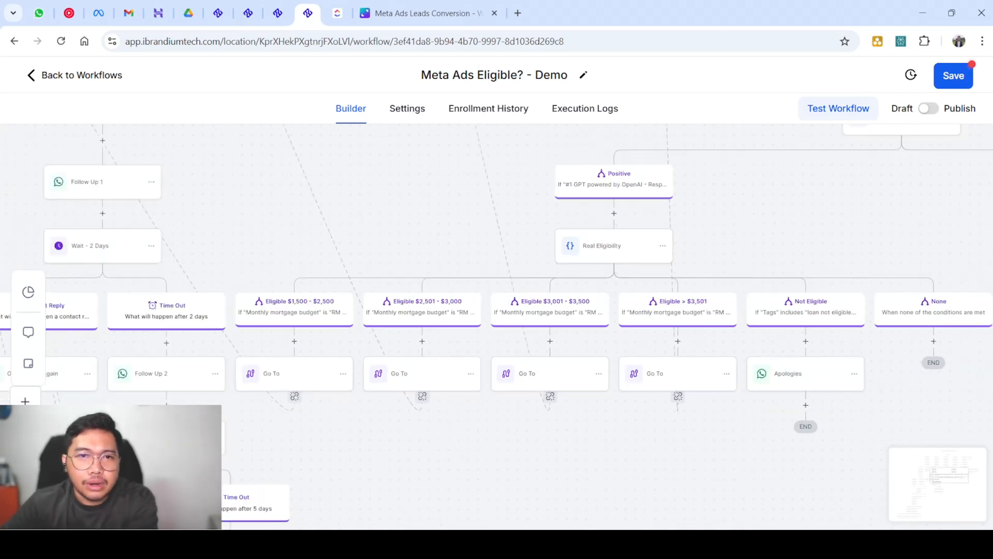
pyautogui.scroll(2, 417, 304)
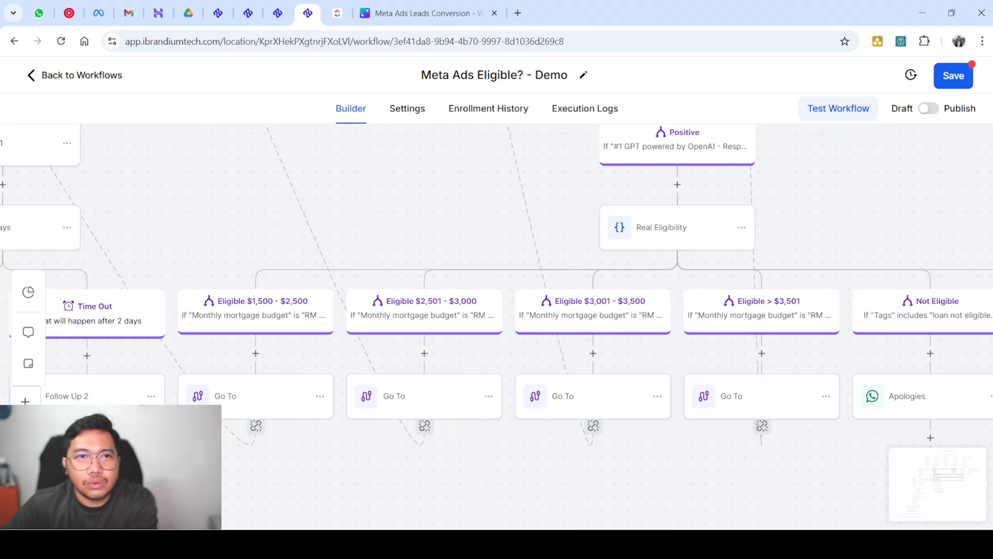
pyautogui.scroll(-2, 350, 292)
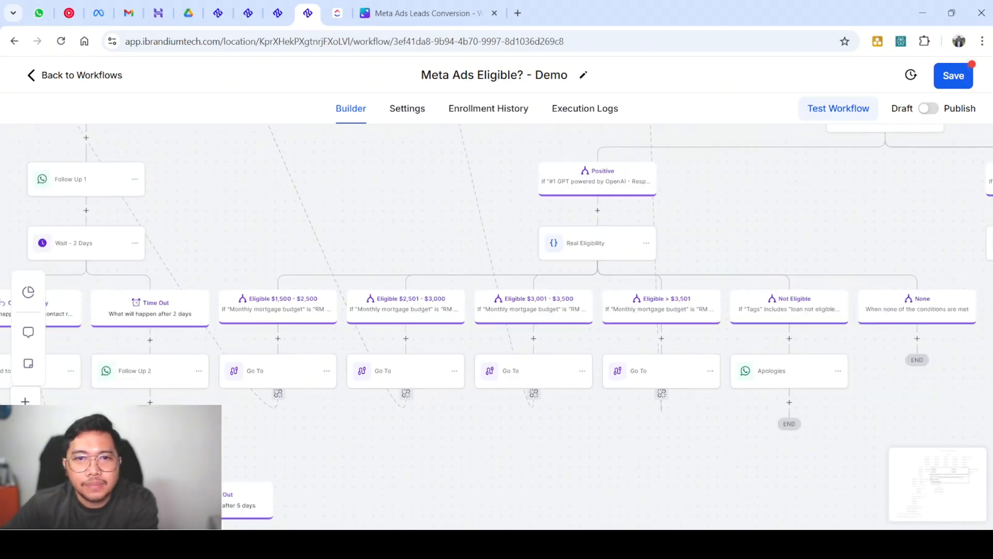
pyautogui.scroll(4, 350, 291)
pyautogui.scroll(-8, 348, 291)
pyautogui.scroll(4, 347, 292)
pyautogui.scroll(1, 348, 291)
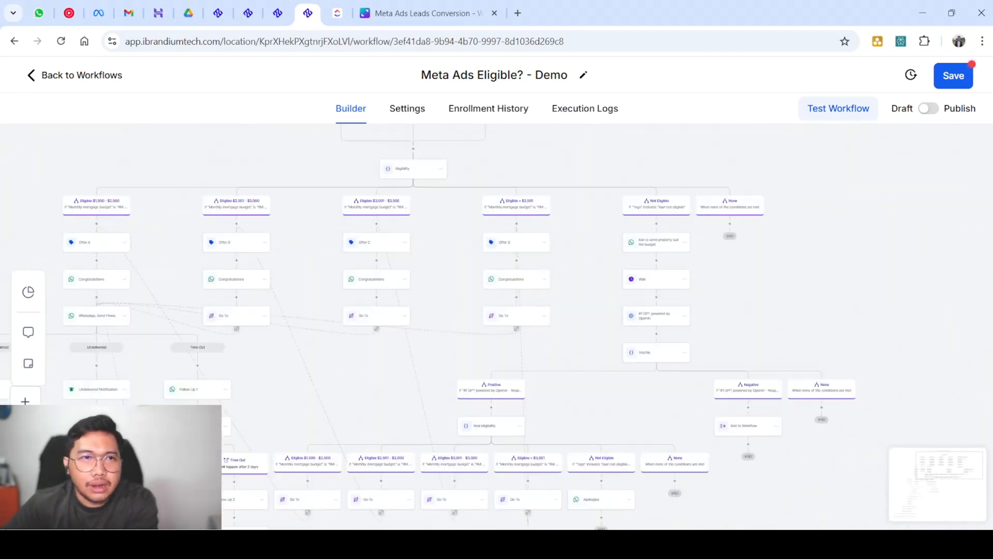
pyautogui.hscroll(-3, 347, 292)
pyautogui.scroll(2, 231, 267)
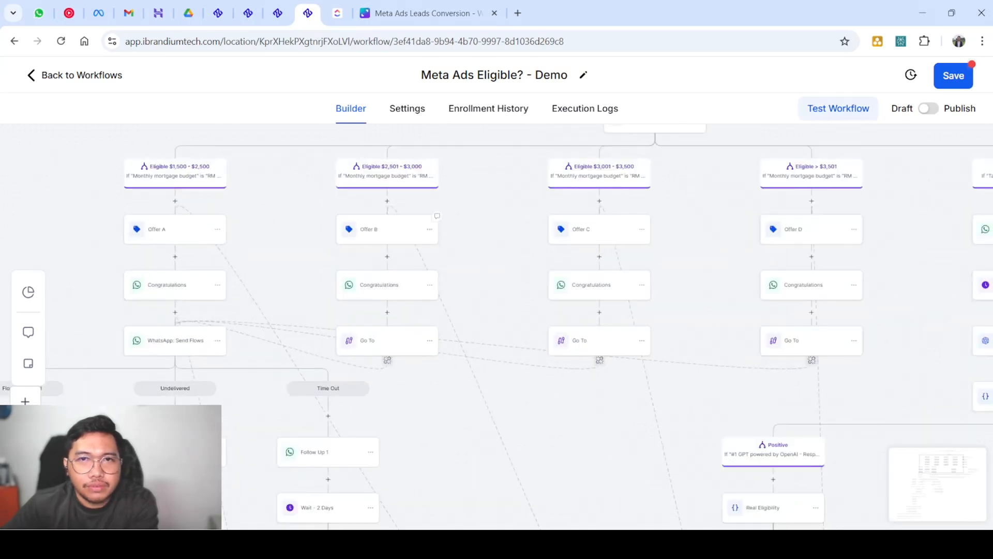
pyautogui.scroll(-3, 497, 326)
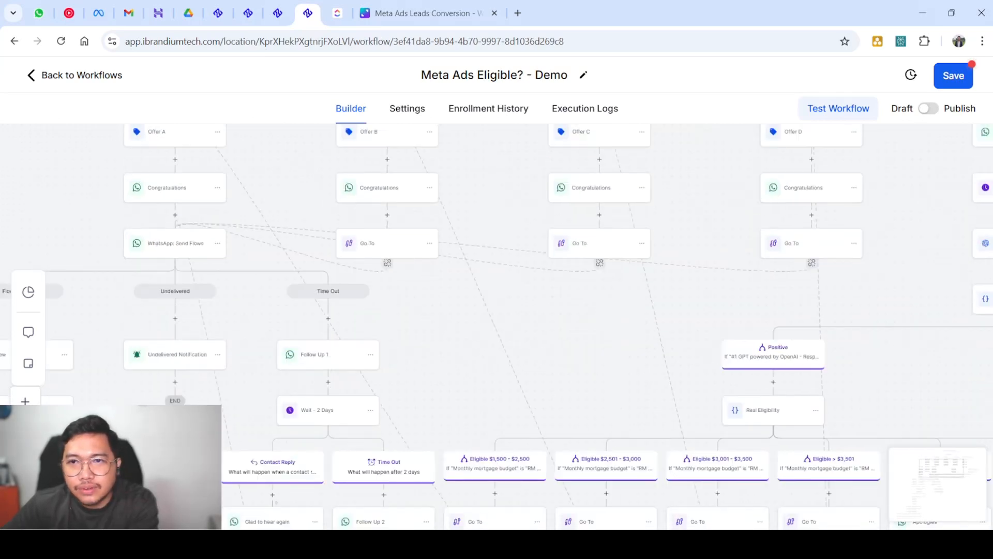
pyautogui.hscroll(2, 496, 326)
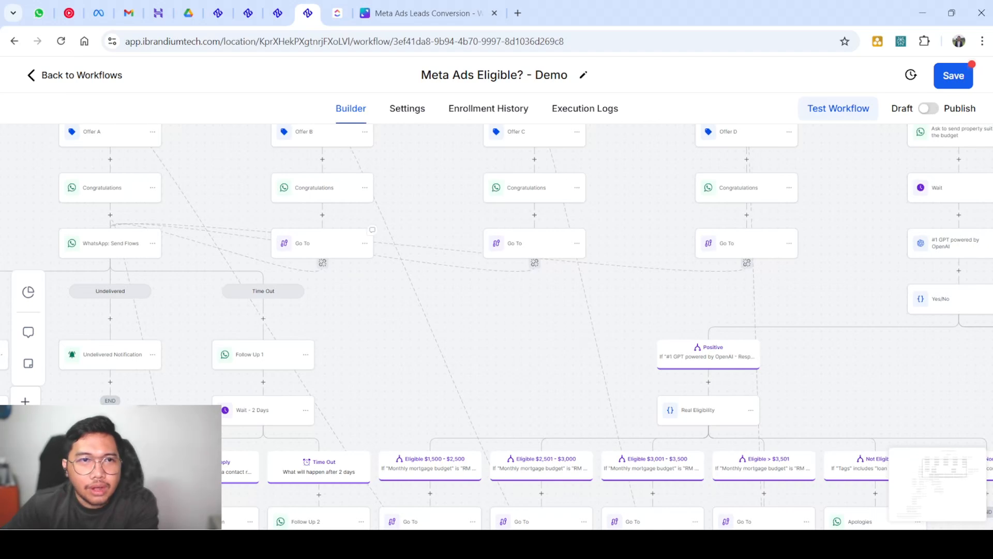
pyautogui.scroll(2, 497, 326)
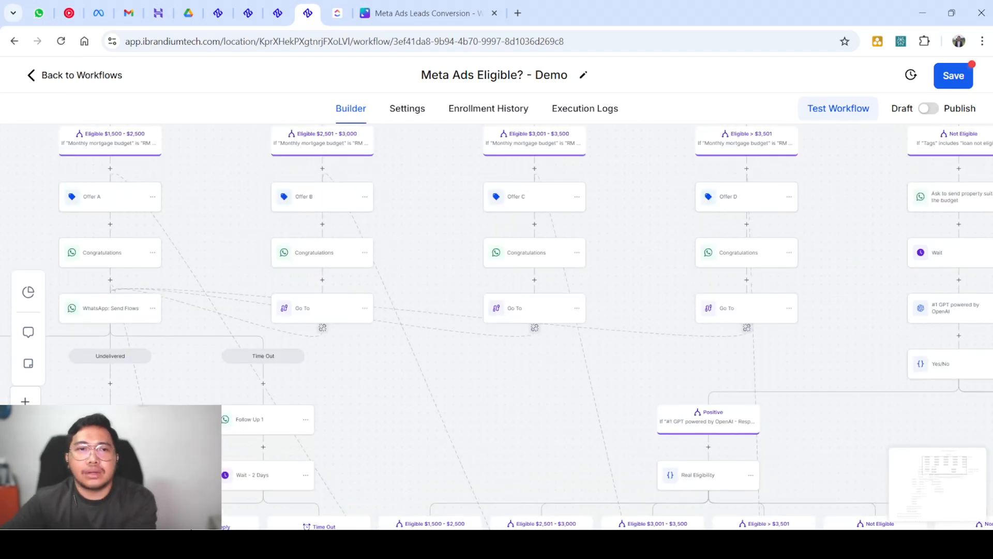
pyautogui.scroll(1, 520, 327)
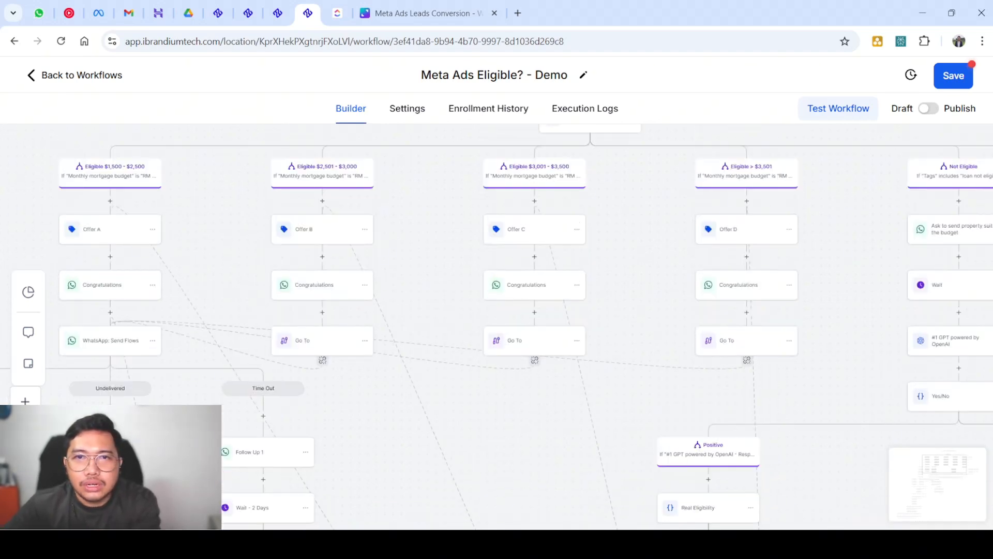
pyautogui.scroll(-5, 496, 326)
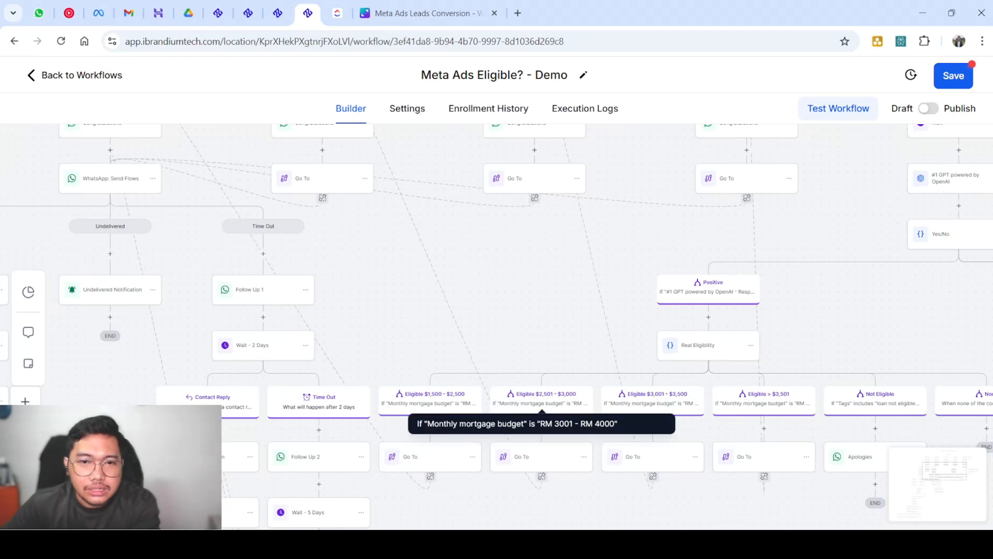
pyautogui.scroll(3, 460, 408)
pyautogui.scroll(-2, 493, 373)
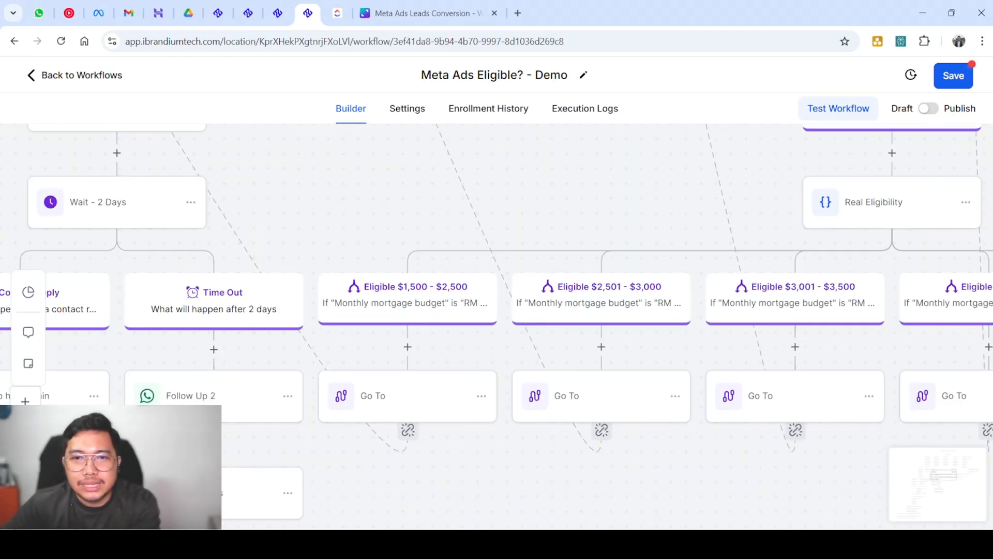
pyautogui.scroll(-2, 516, 306)
pyautogui.hscroll(6, 507, 316)
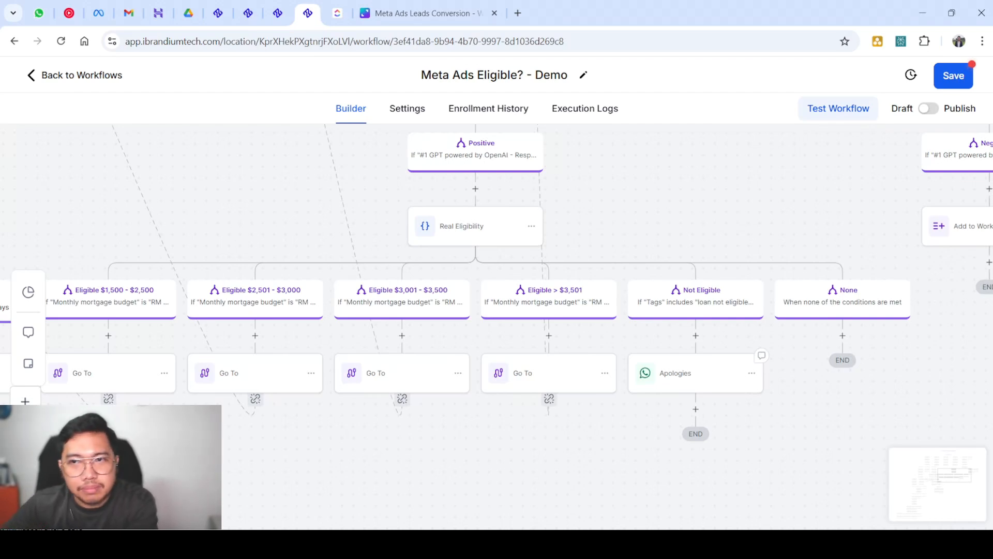
pyautogui.scroll(-2, 497, 326)
pyautogui.hscroll(-12, 497, 326)
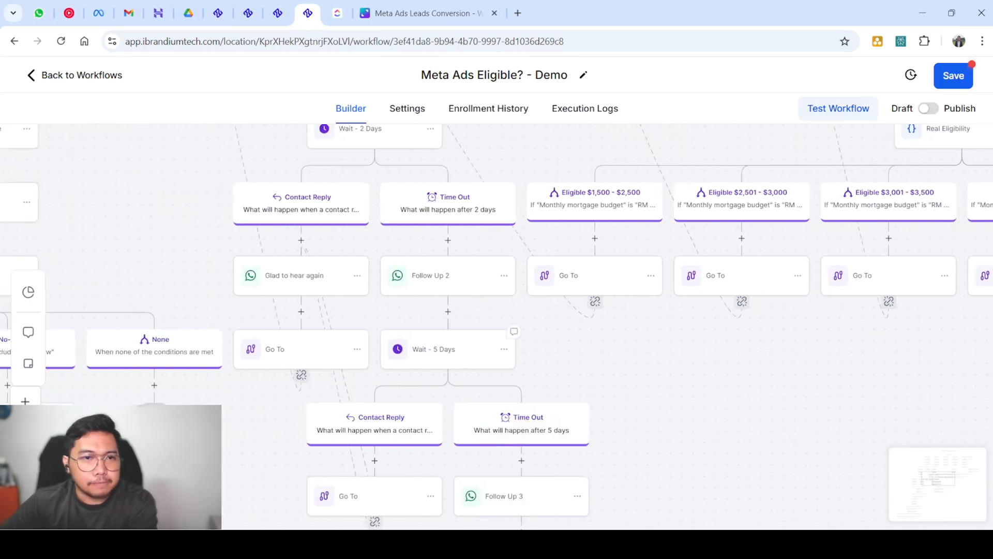
pyautogui.scroll(-5, 497, 326)
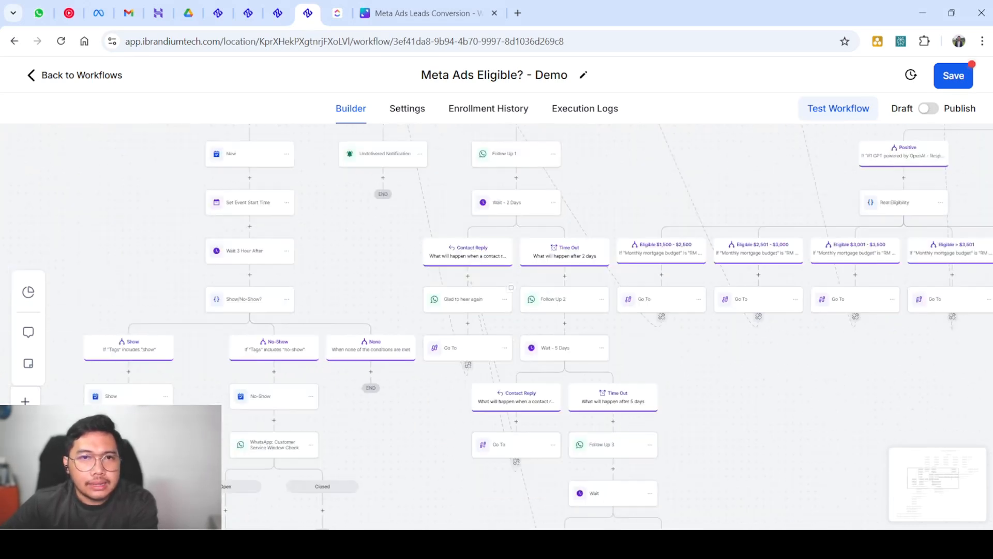
pyautogui.scroll(3, 496, 326)
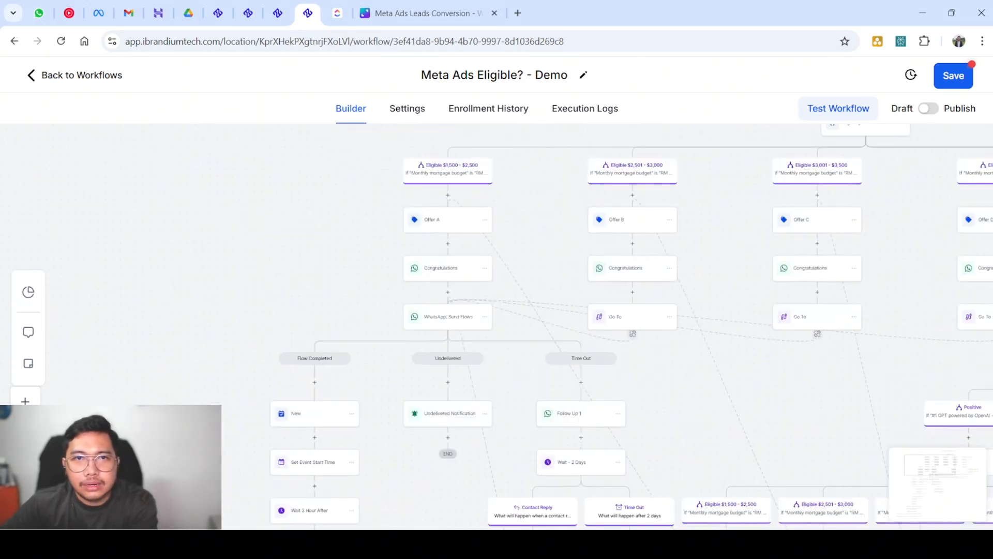
pyautogui.hscroll(-1, 496, 326)
pyautogui.scroll(2, 572, 331)
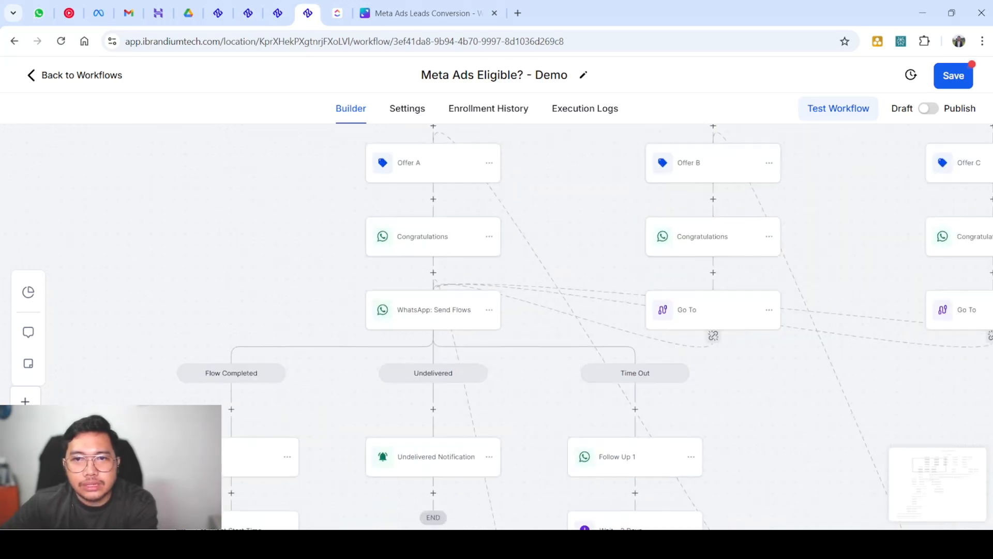
pyautogui.hscroll(10, 648, 490)
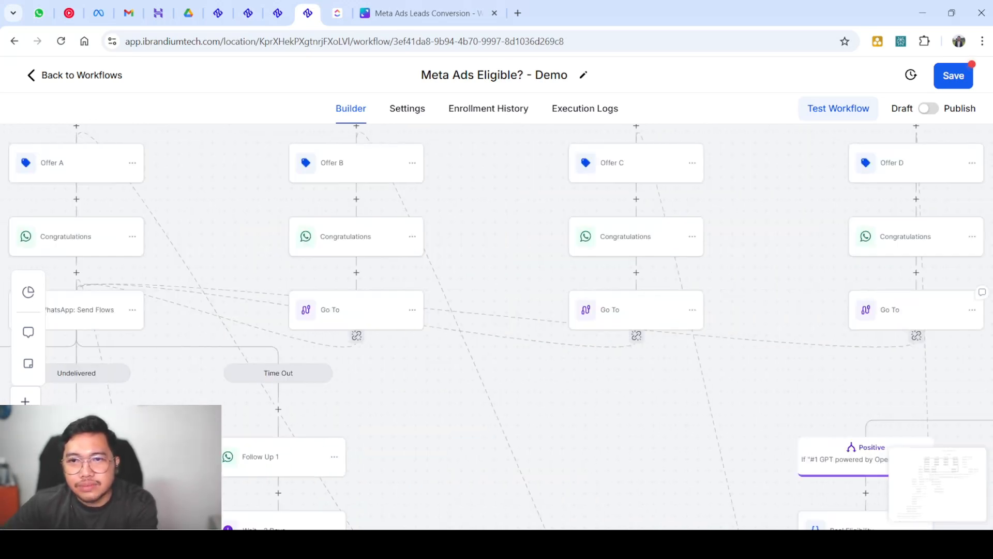
pyautogui.scroll(-5, 776, 363)
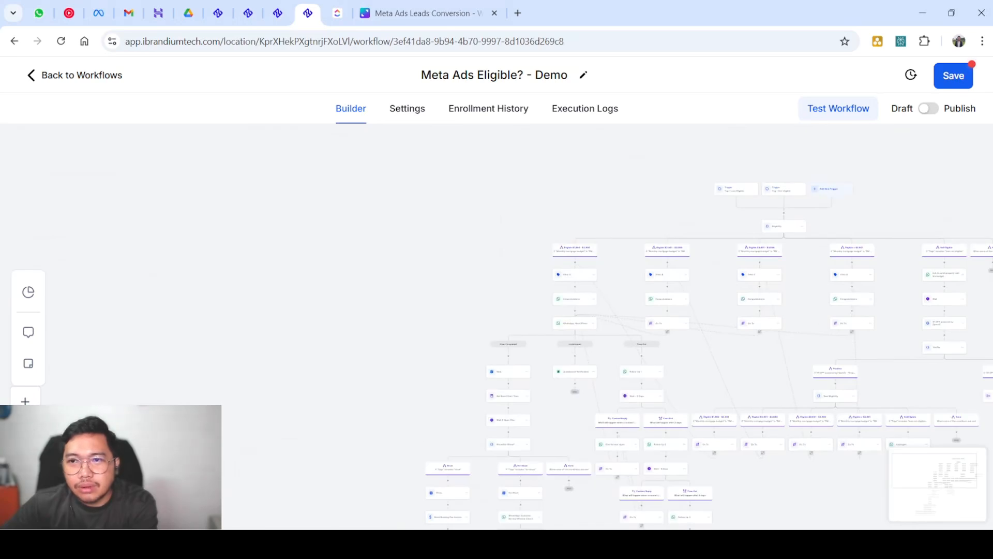
pyautogui.scroll(6, 822, 362)
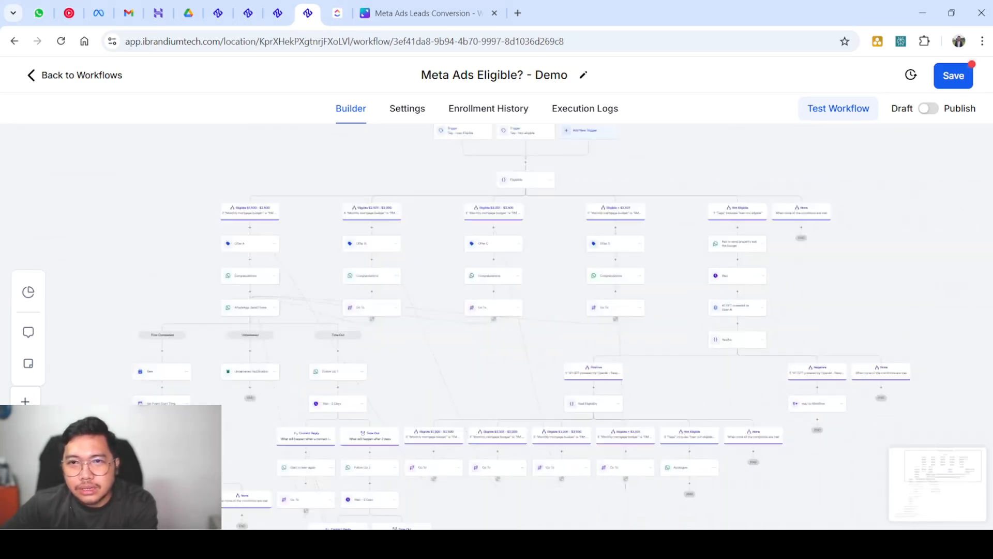
pyautogui.scroll(2, 496, 326)
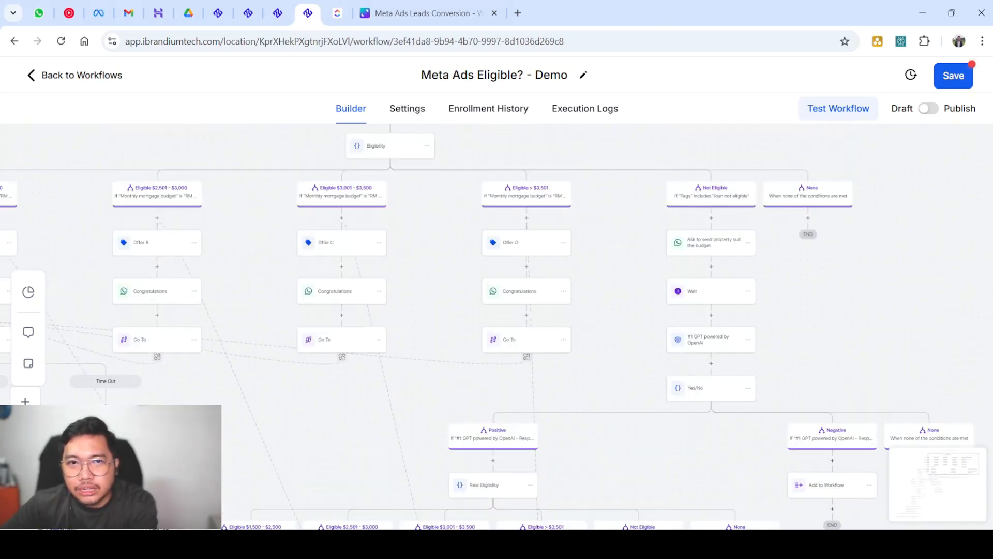
pyautogui.hscroll(-9, 496, 362)
pyautogui.scroll(3, 371, 371)
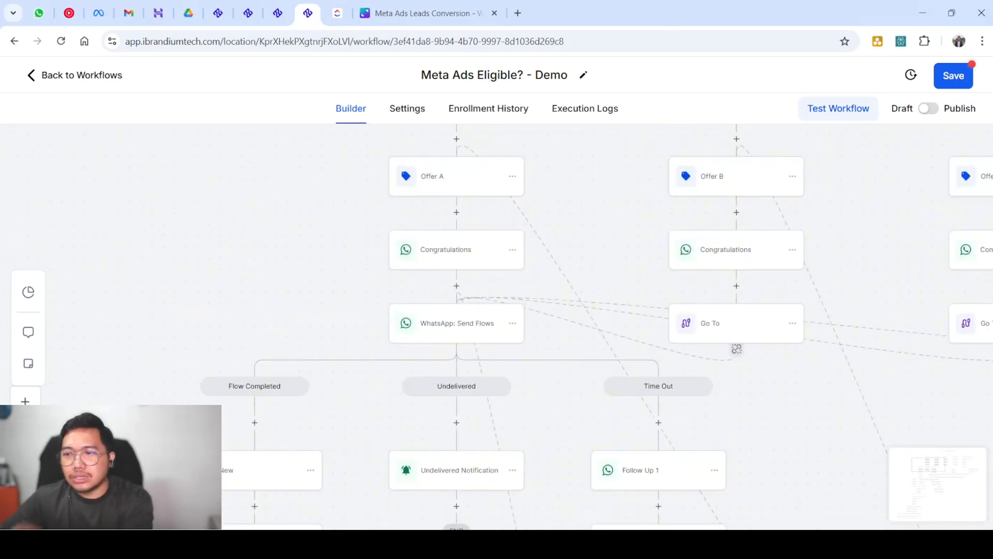
pyautogui.scroll(-3, 496, 326)
pyautogui.scroll(3, 497, 326)
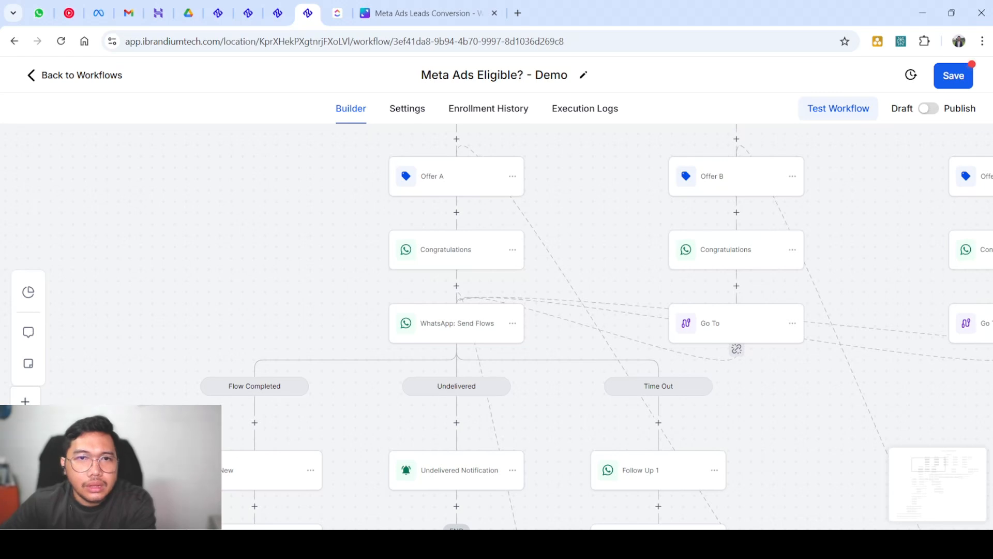
pyautogui.scroll(-1, 609, 286)
pyautogui.scroll(1, 590, 296)
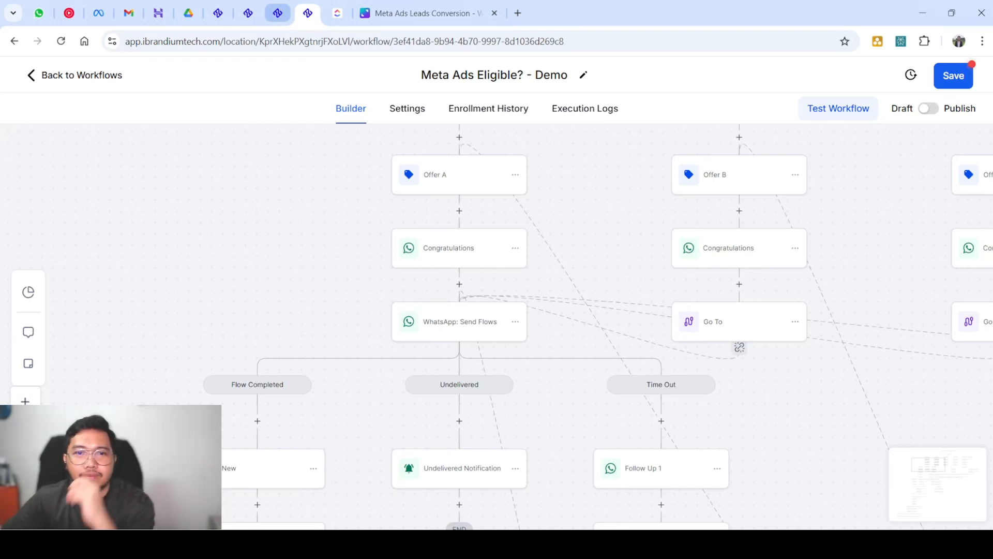
# Preview the Travel Agency Consultation flow from the WhatsApp Flows settings list
pyautogui.click(277, 13)
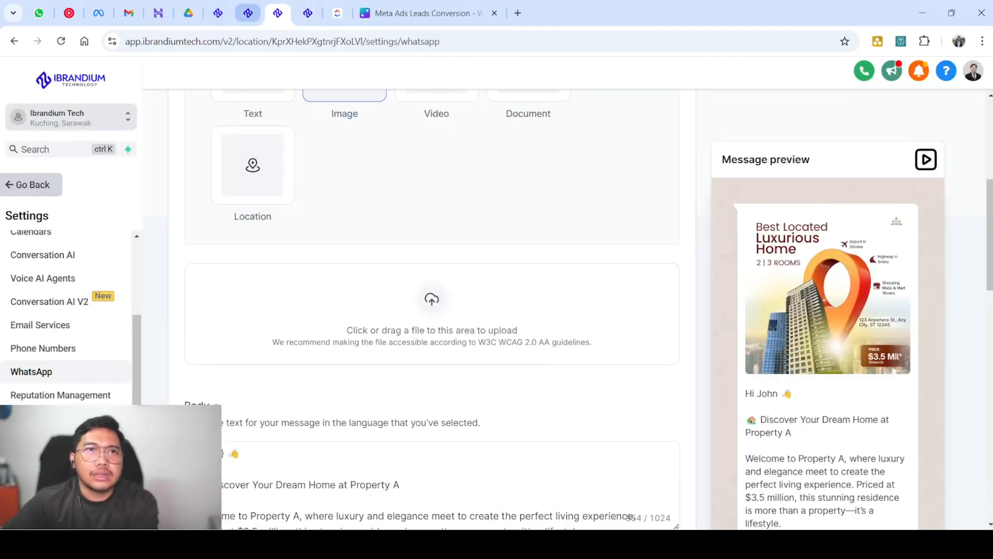
pyautogui.click(248, 13)
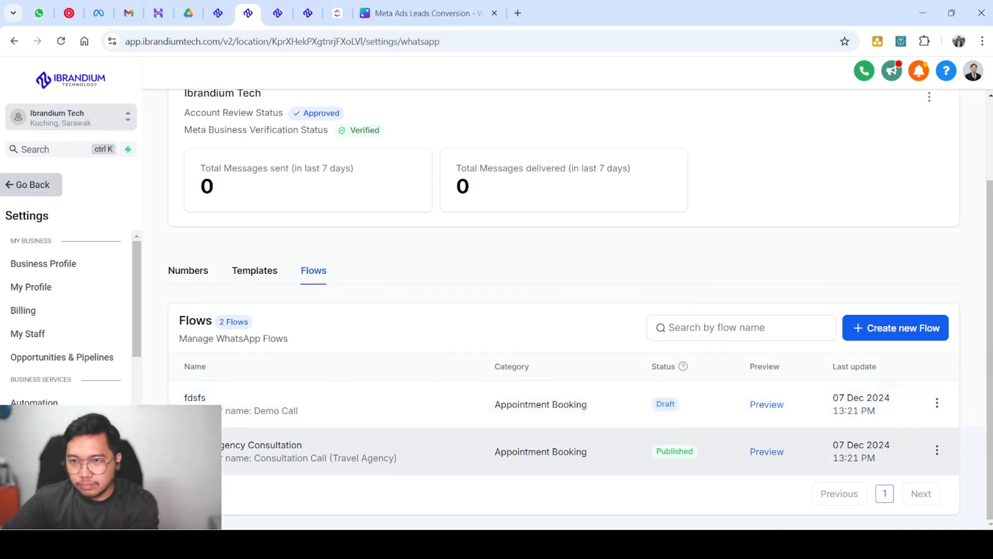
pyautogui.click(937, 449)
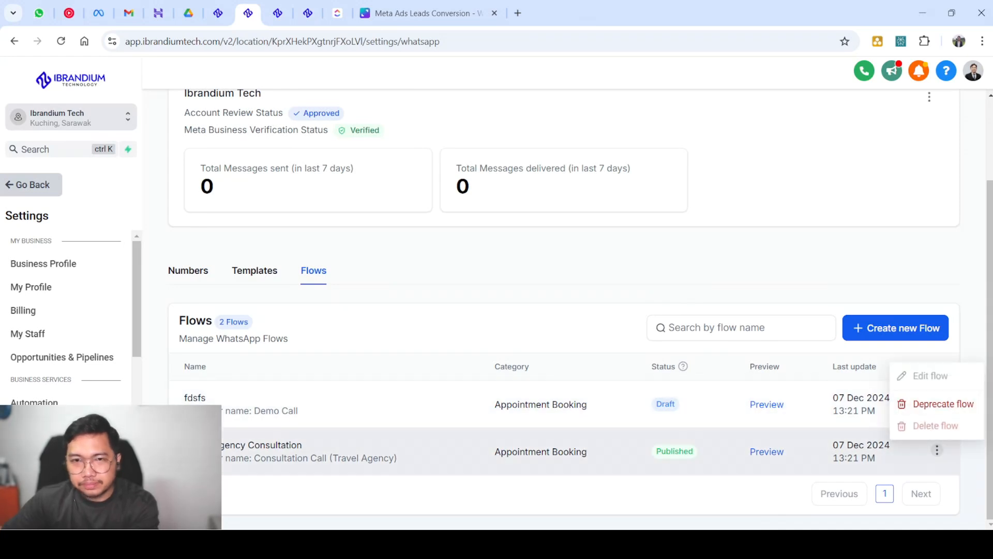
pyautogui.click(766, 451)
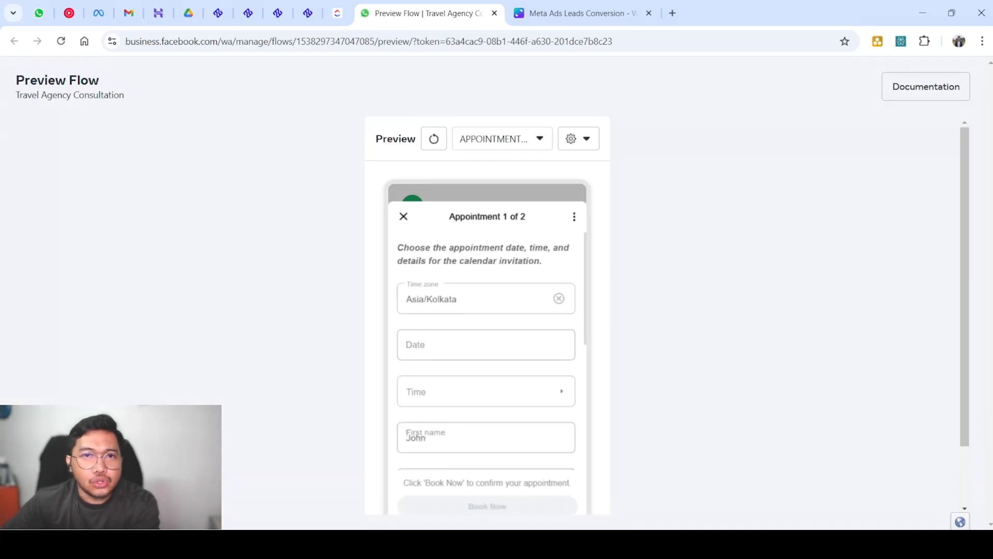
# Try the preview form's Time zone list, date picker and time screen without choosing anything
pyautogui.scroll(-5, 486, 347)
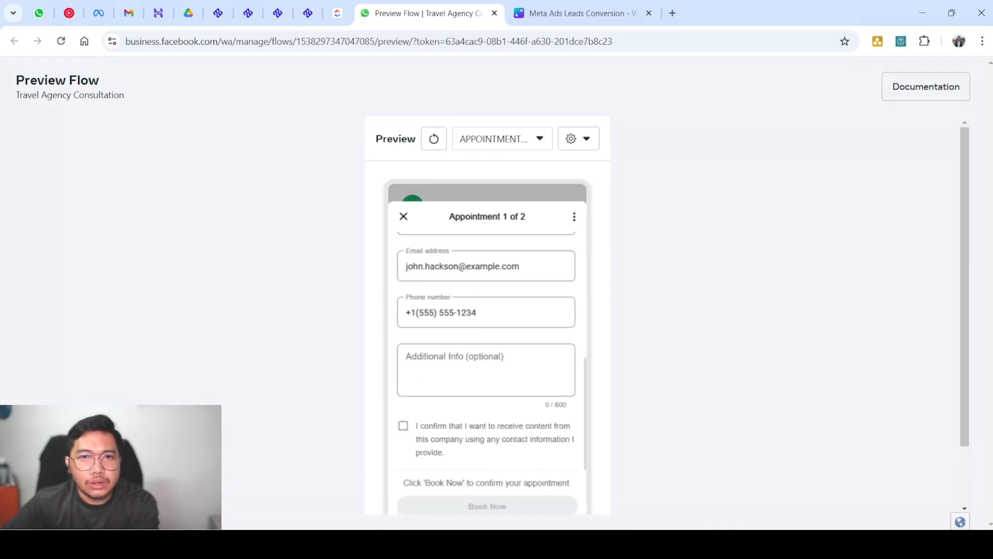
pyautogui.scroll(5, 486, 347)
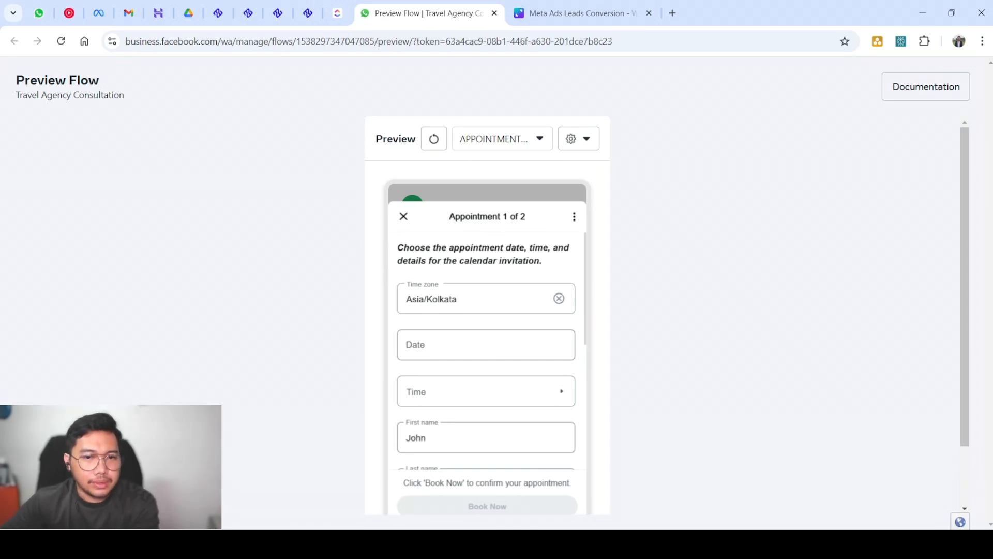
pyautogui.click(478, 299)
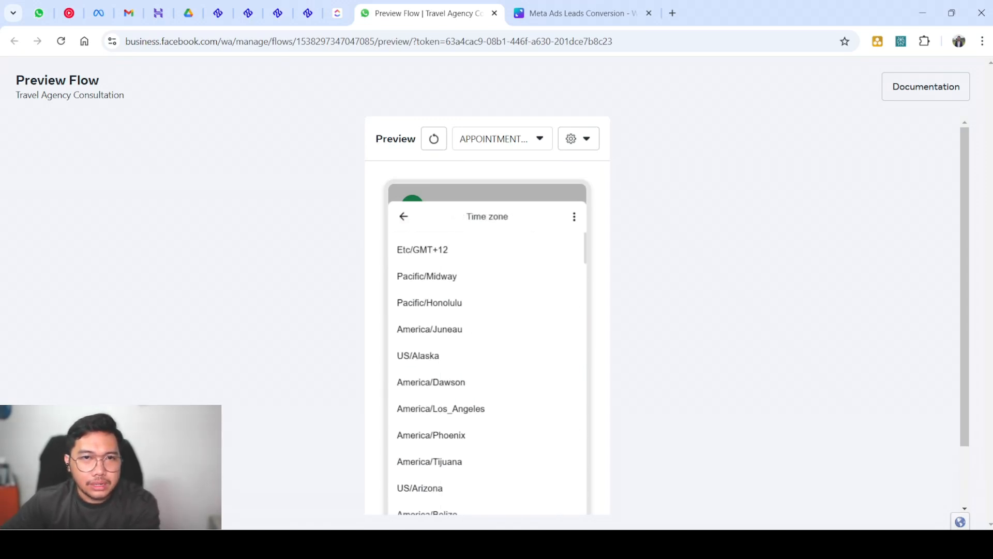
pyautogui.scroll(-20, 486, 362)
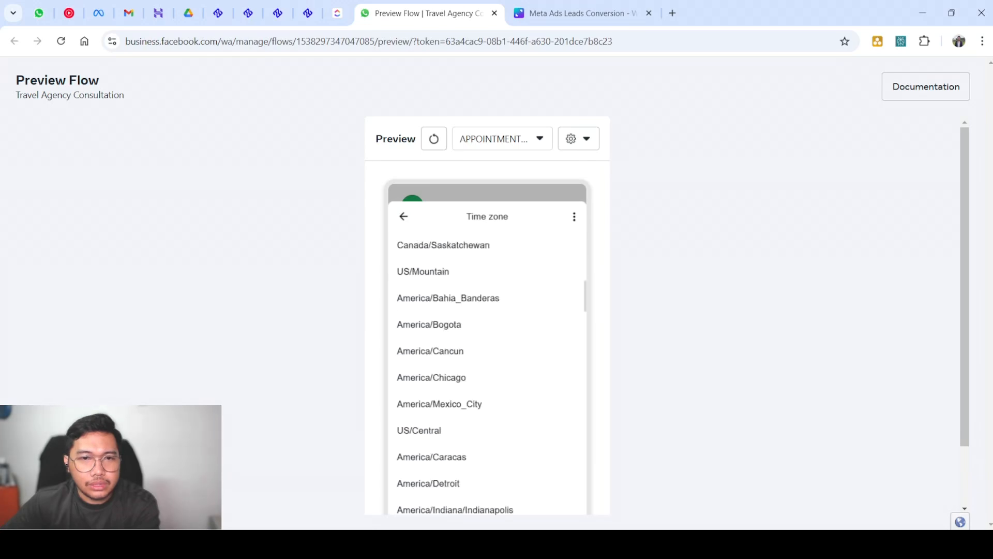
pyautogui.scroll(-20, 486, 362)
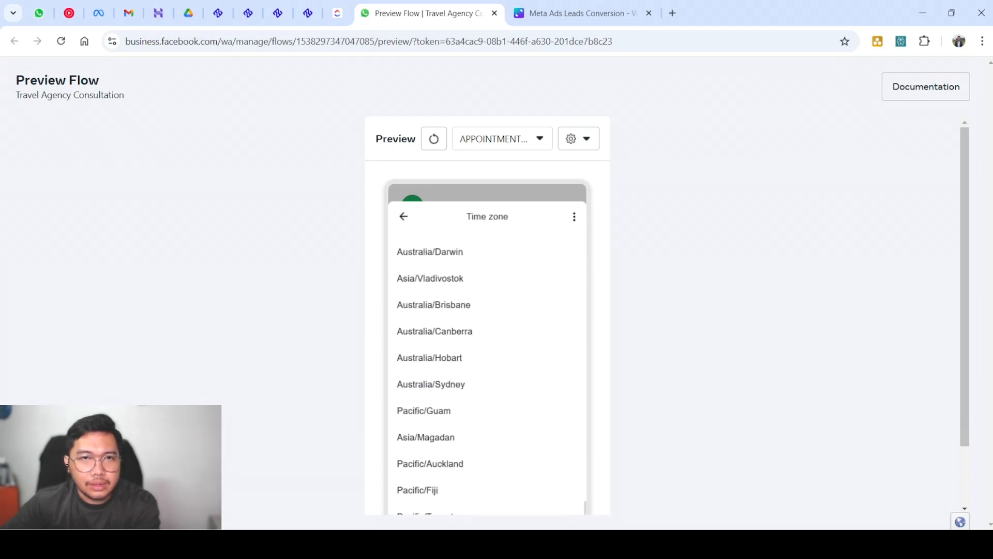
pyautogui.scroll(1, 486, 362)
pyautogui.click(403, 216)
pyautogui.click(483, 344)
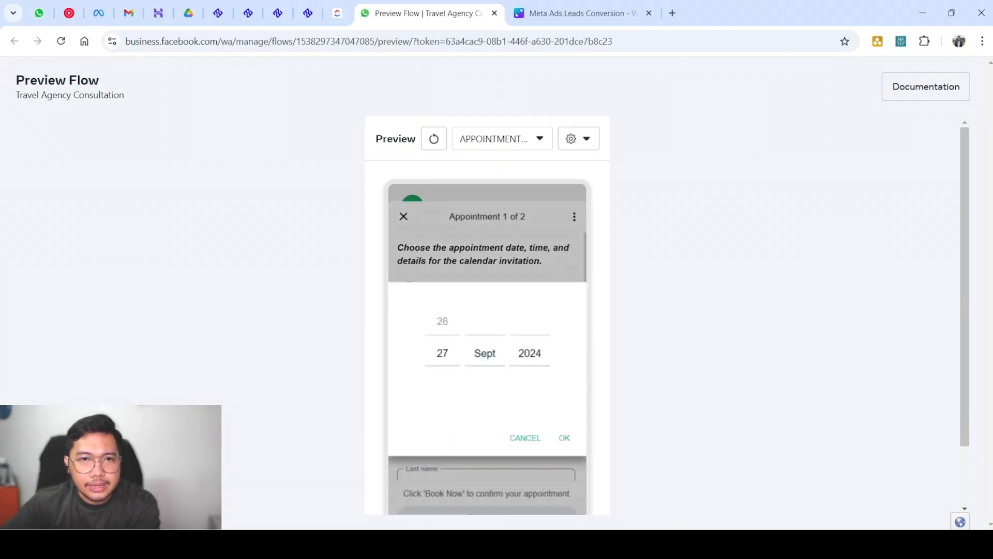
pyautogui.scroll(-1, 486, 341)
pyautogui.click(525, 409)
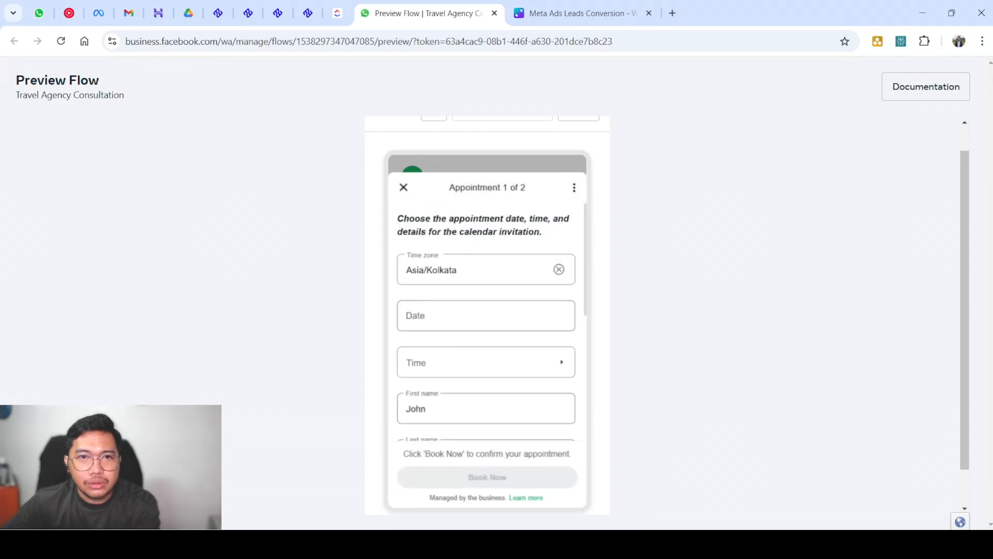
pyautogui.click(487, 362)
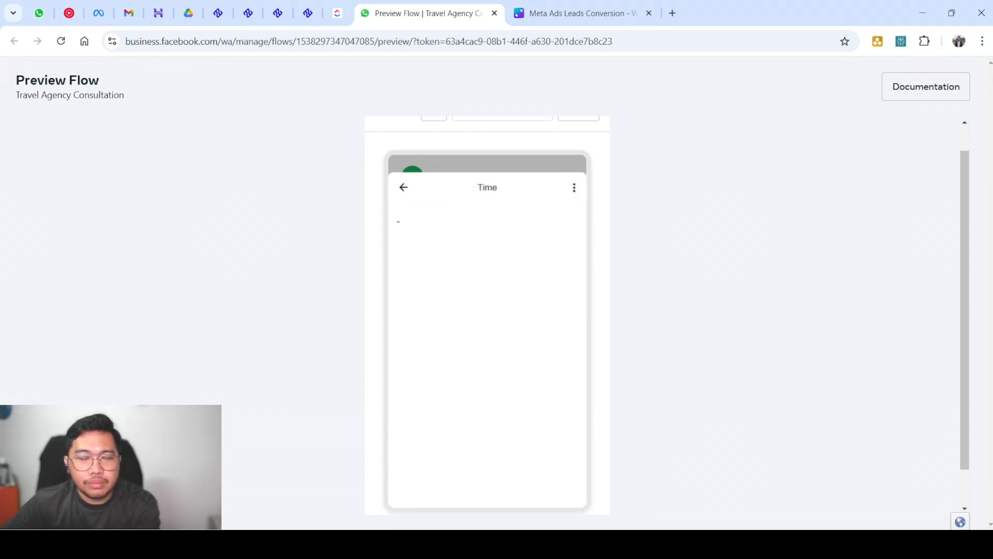
pyautogui.scroll(1, 488, 331)
pyautogui.scroll(-2, 487, 331)
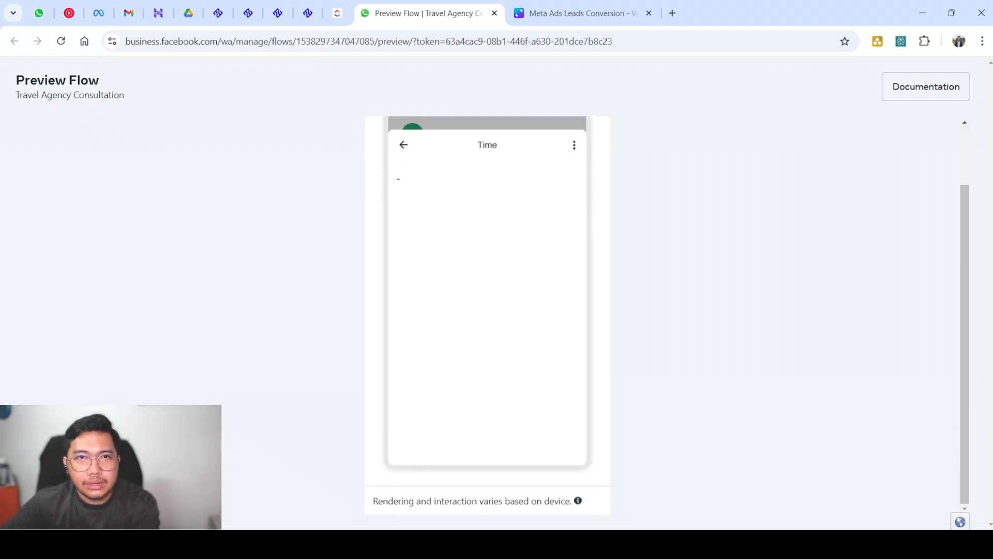
pyautogui.click(403, 145)
# Click into the Phone number, Email address and Additional Info fields, then return to the workflow
pyautogui.scroll(-3, 487, 290)
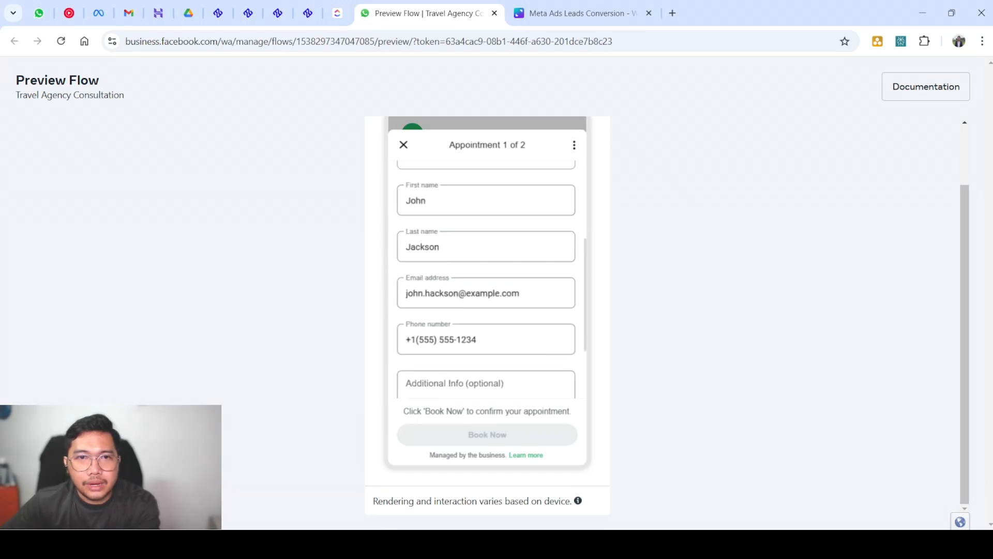
pyautogui.click(466, 340)
pyautogui.click(466, 293)
pyautogui.scroll(-2, 466, 293)
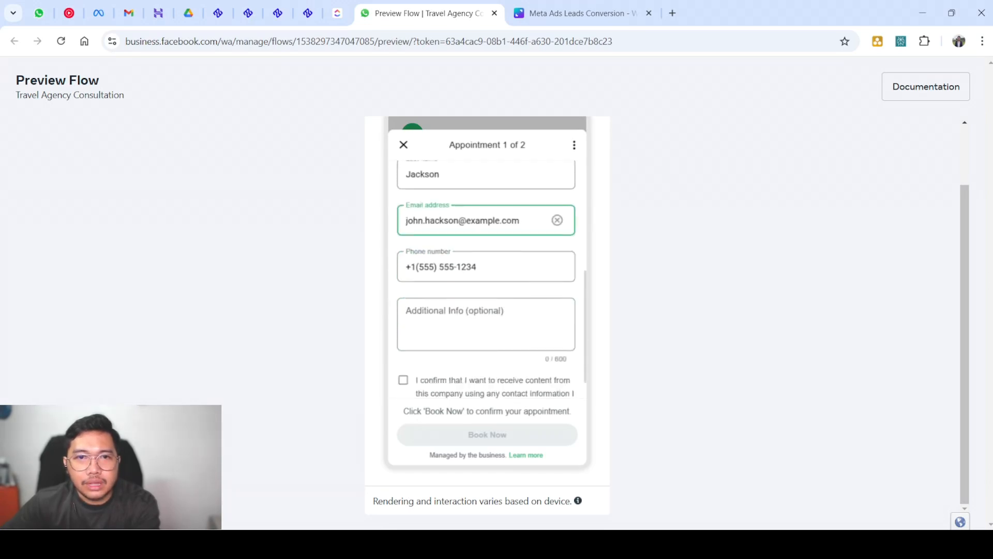
pyautogui.click(466, 299)
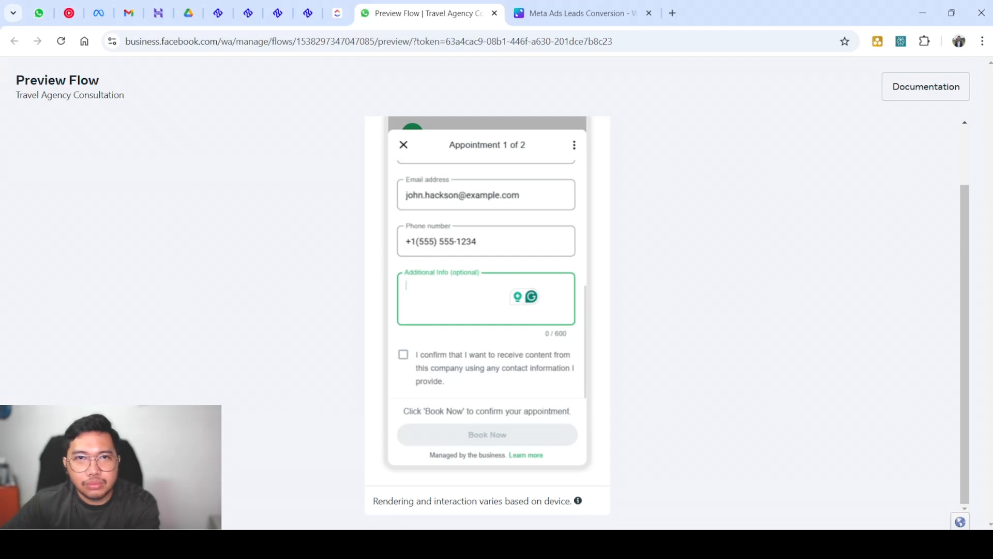
pyautogui.scroll(5, 486, 279)
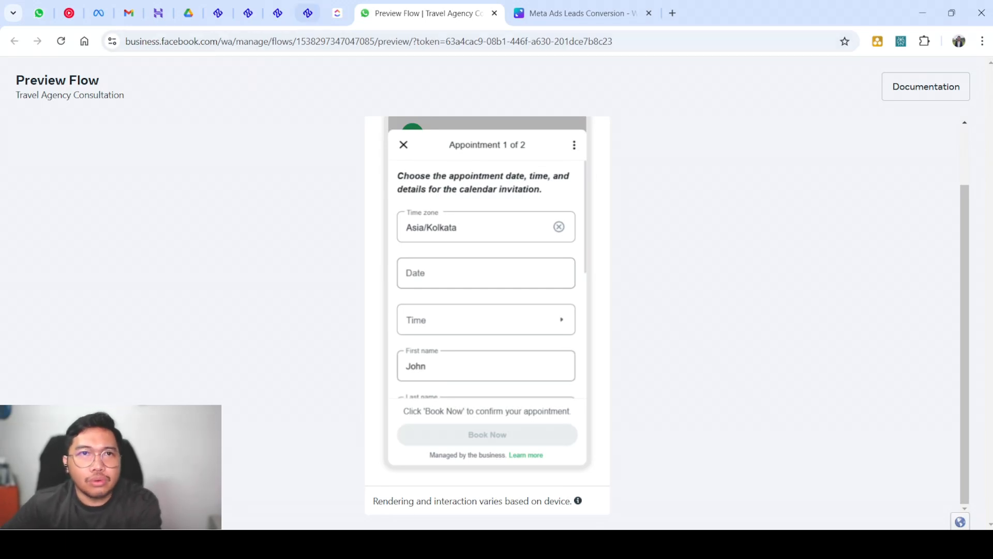
pyautogui.click(308, 13)
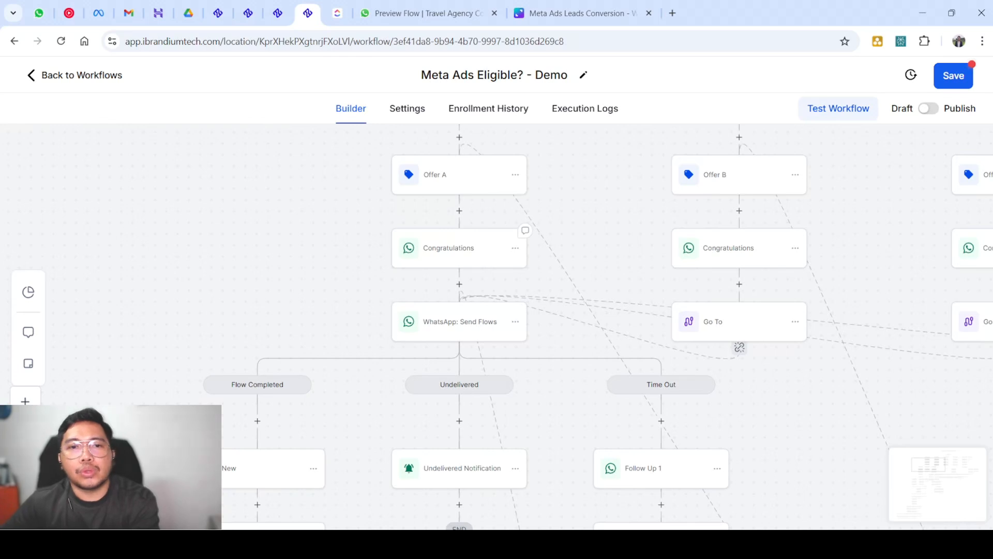
pyautogui.scroll(-1, 517, 236)
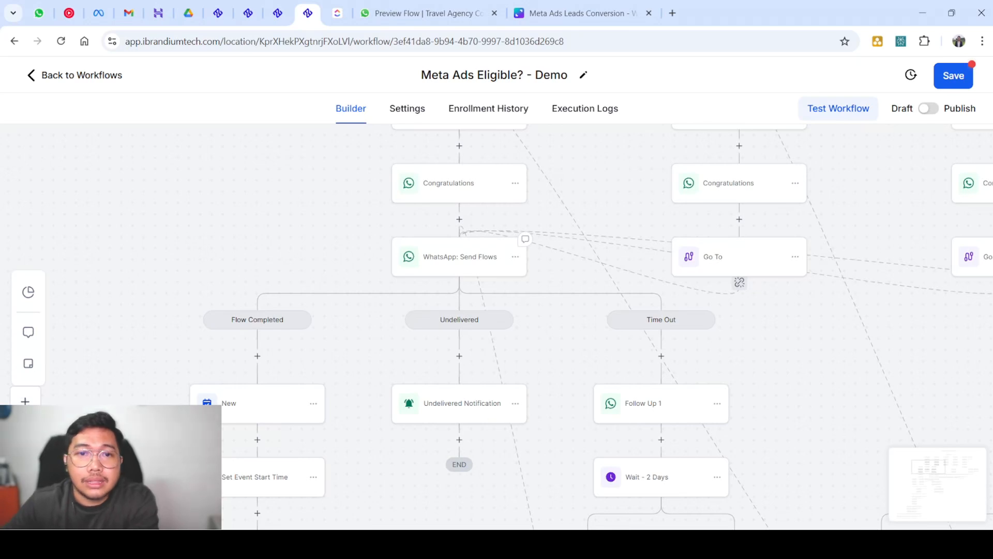
pyautogui.scroll(-2, 497, 326)
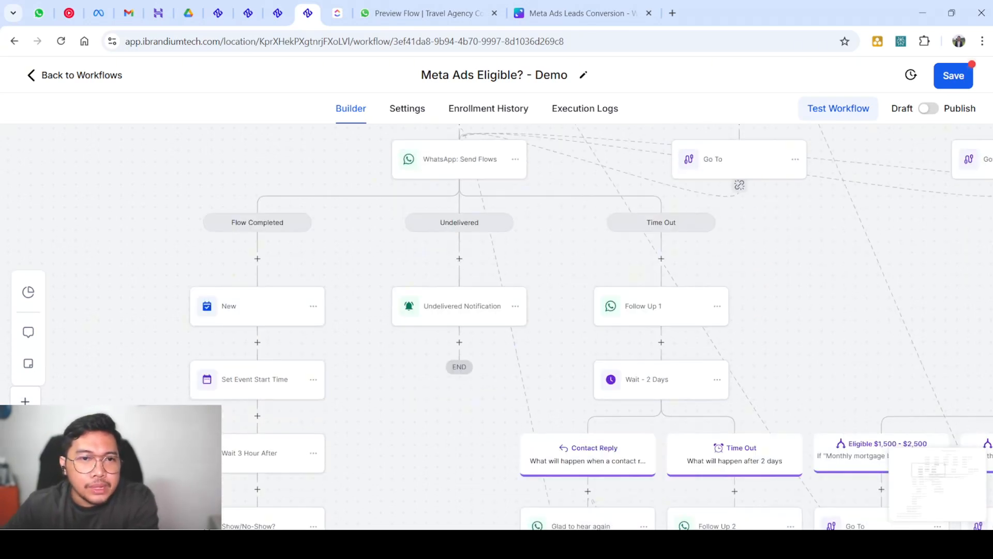
pyautogui.scroll(-2, 480, 274)
pyautogui.scroll(3, 449, 239)
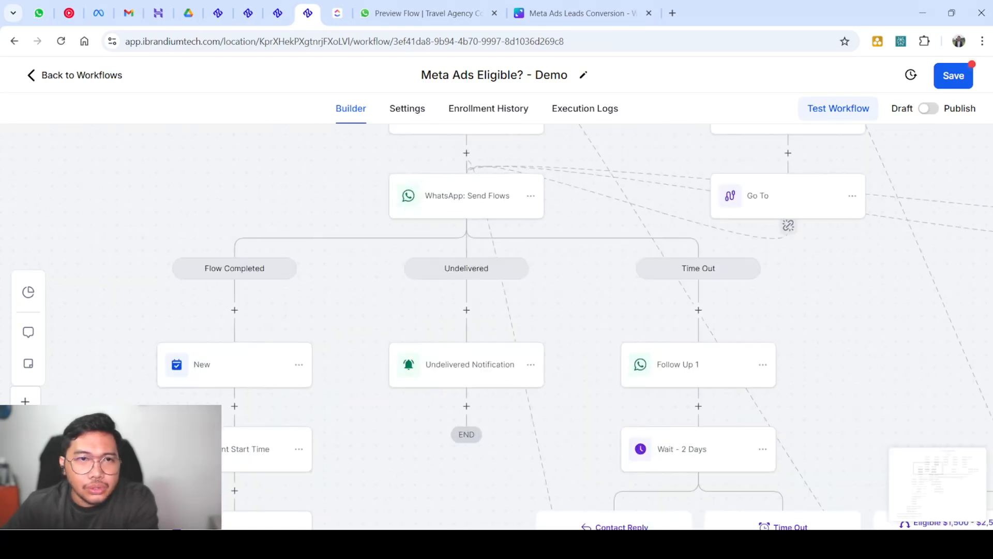
pyautogui.scroll(1, 497, 326)
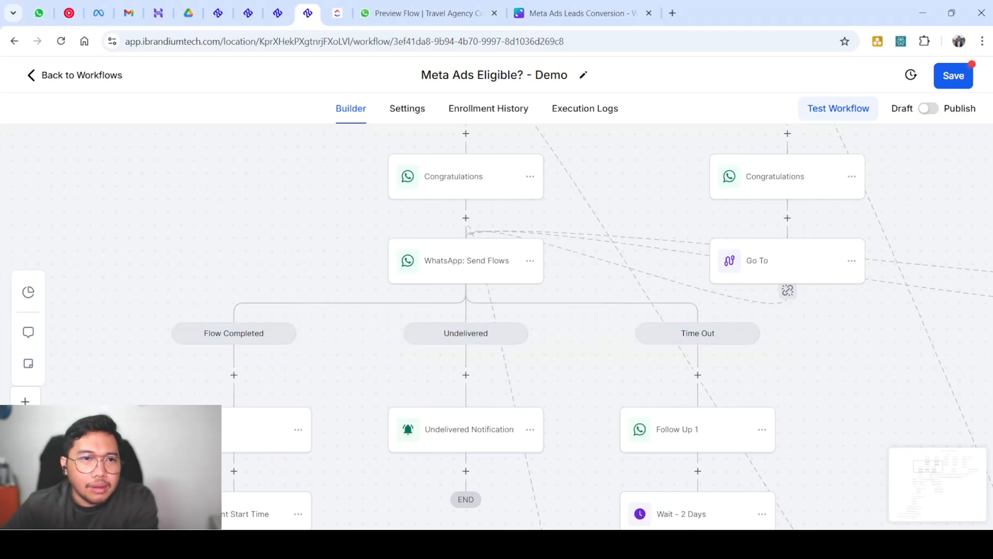
pyautogui.scroll(-2, 497, 326)
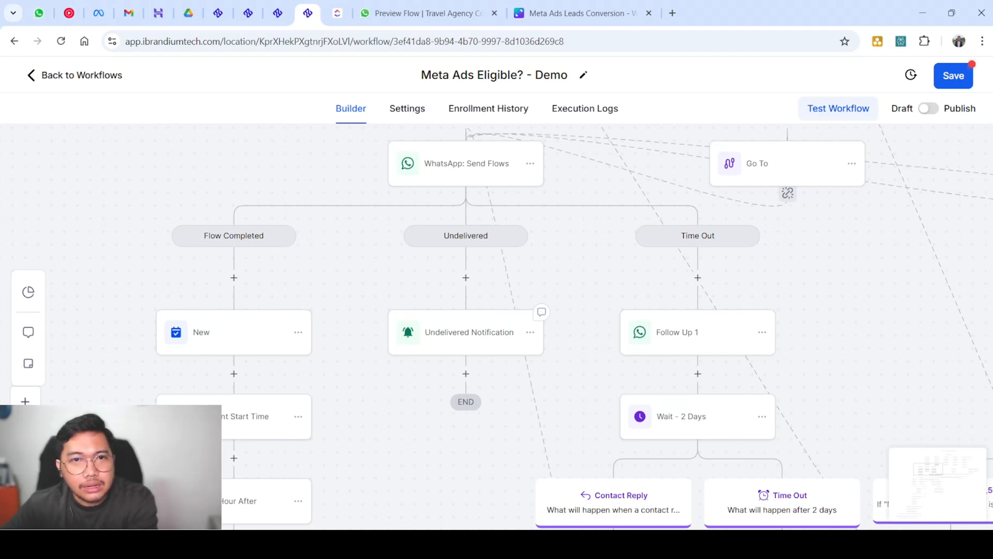
pyautogui.hscroll(2, 492, 333)
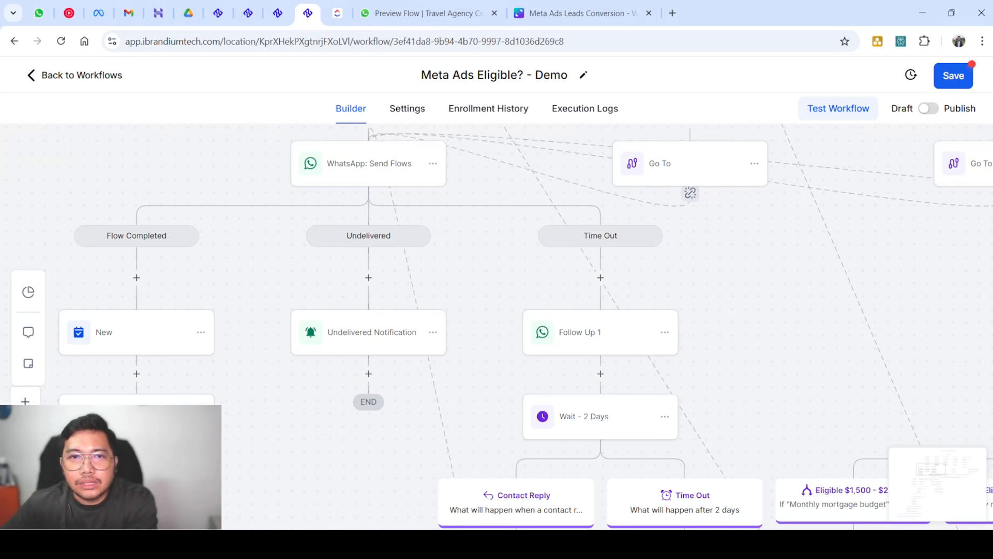
# Review the WhatsApp: Send Flows action settings and close them without changes
pyautogui.click(368, 163)
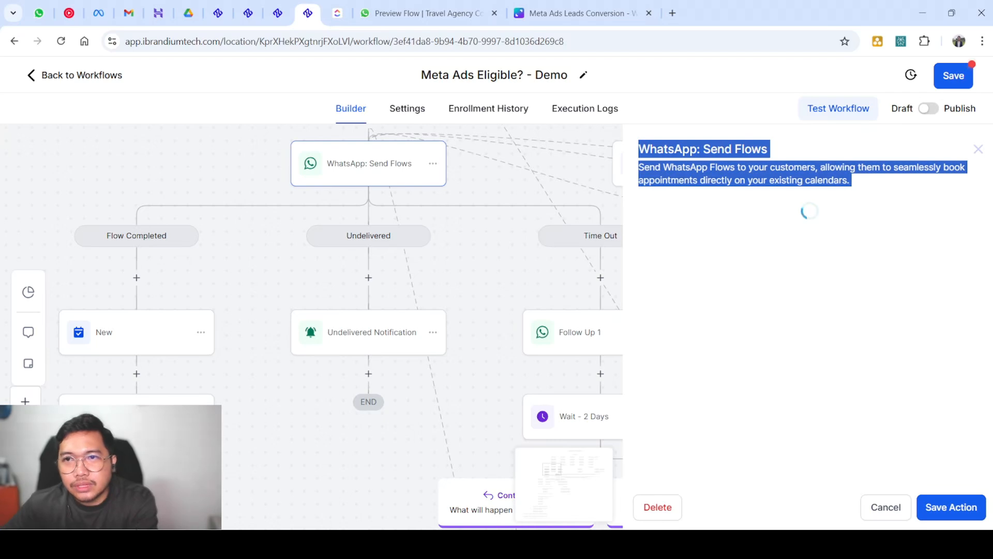
pyautogui.scroll(-4, 805, 321)
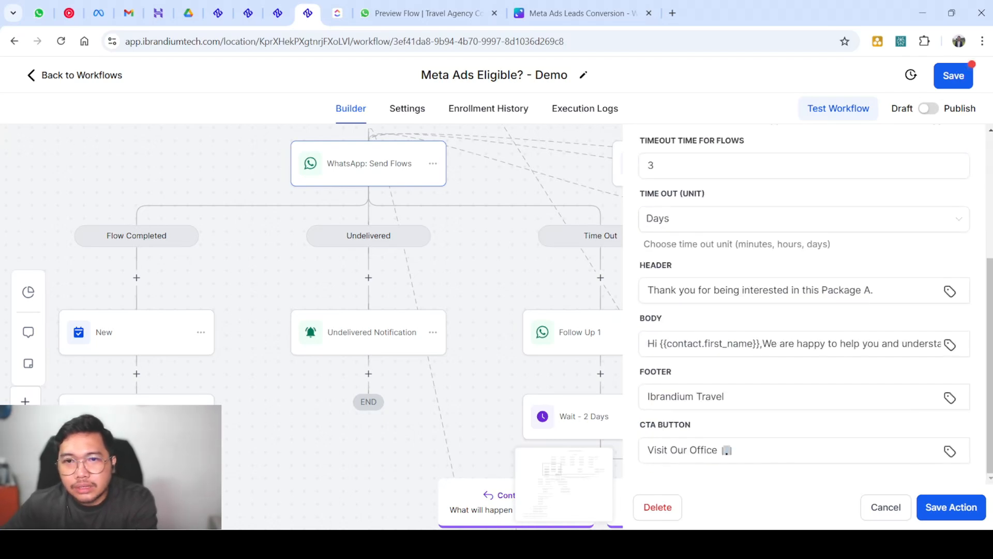
pyautogui.scroll(2, 804, 310)
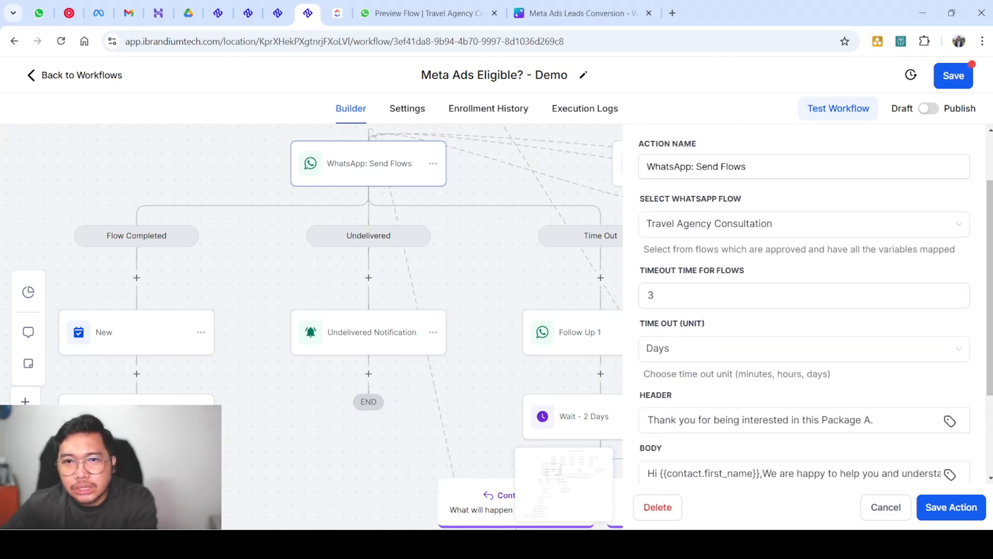
pyautogui.click(561, 293)
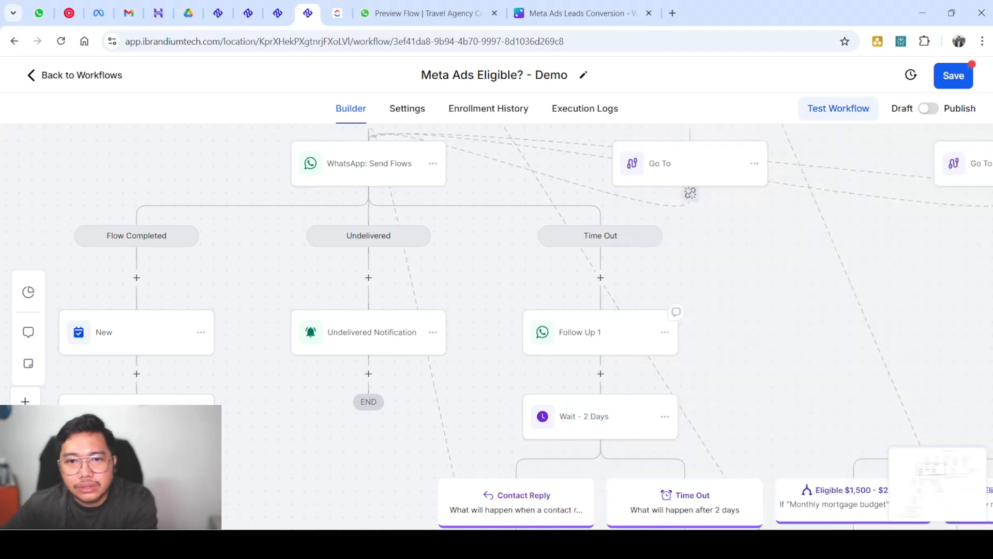
# Scroll down the workflow canvas to the Wait step under Follow Up 3
pyautogui.scroll(-2, 610, 331)
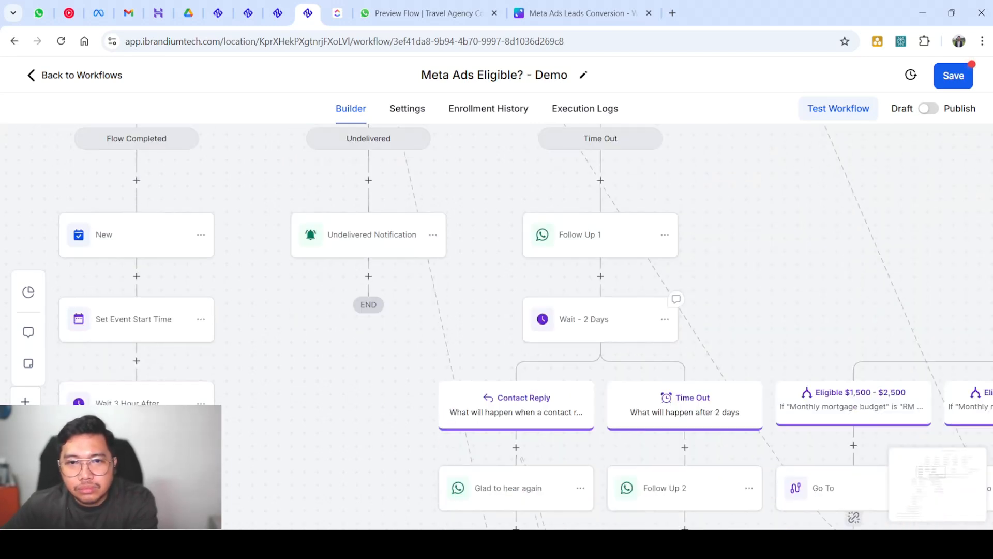
pyautogui.scroll(1, 672, 289)
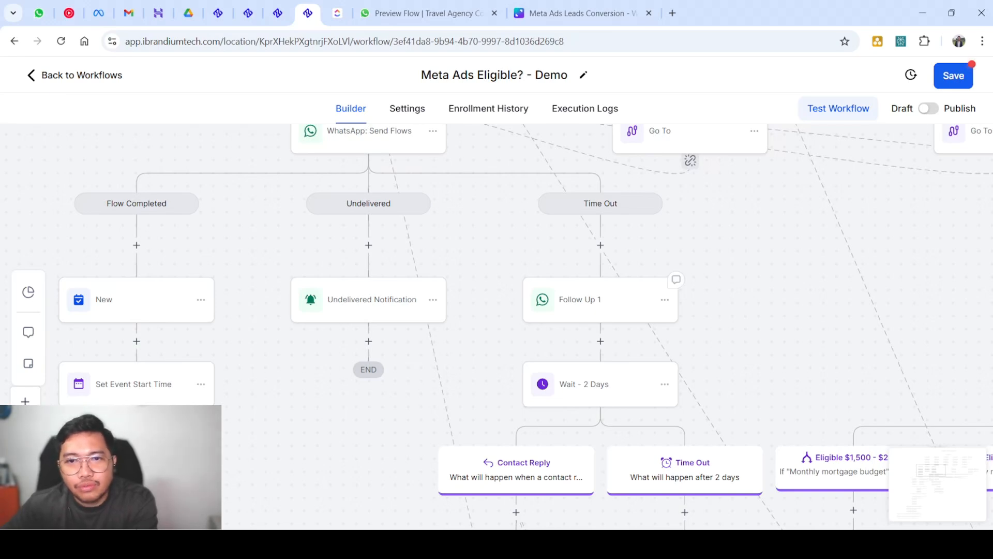
pyautogui.scroll(-4, 525, 326)
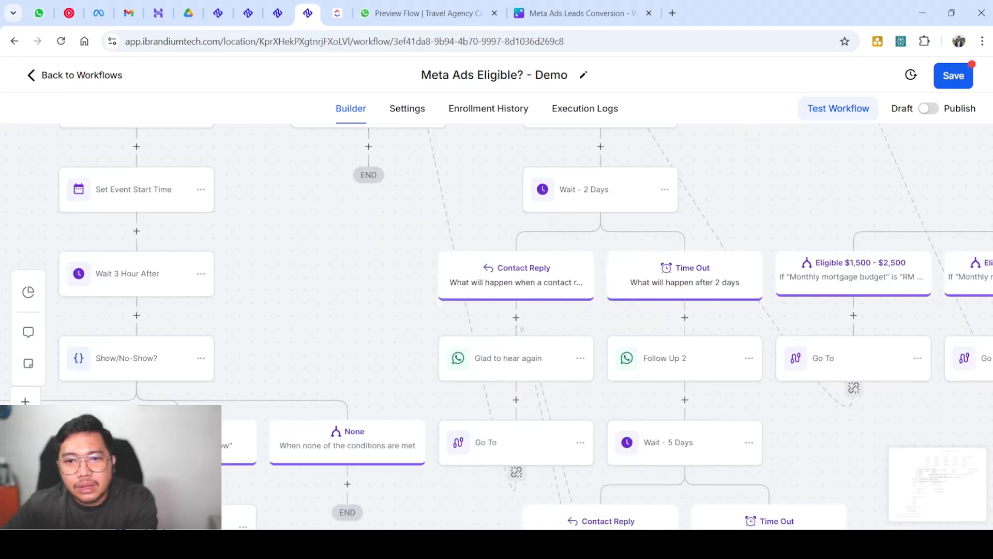
pyautogui.scroll(-1, 598, 284)
pyautogui.scroll(1, 600, 290)
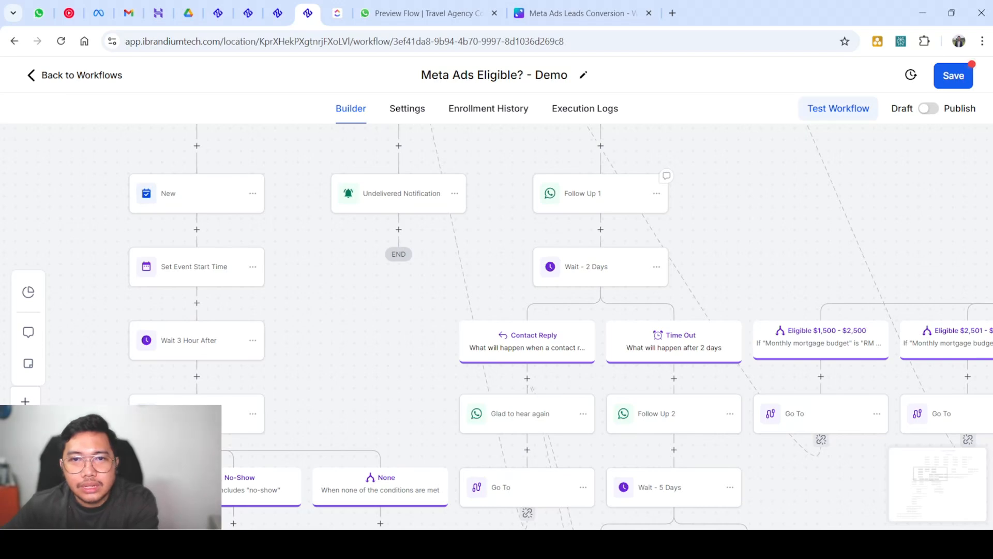
pyautogui.scroll(1, 600, 290)
pyautogui.scroll(1, 600, 290)
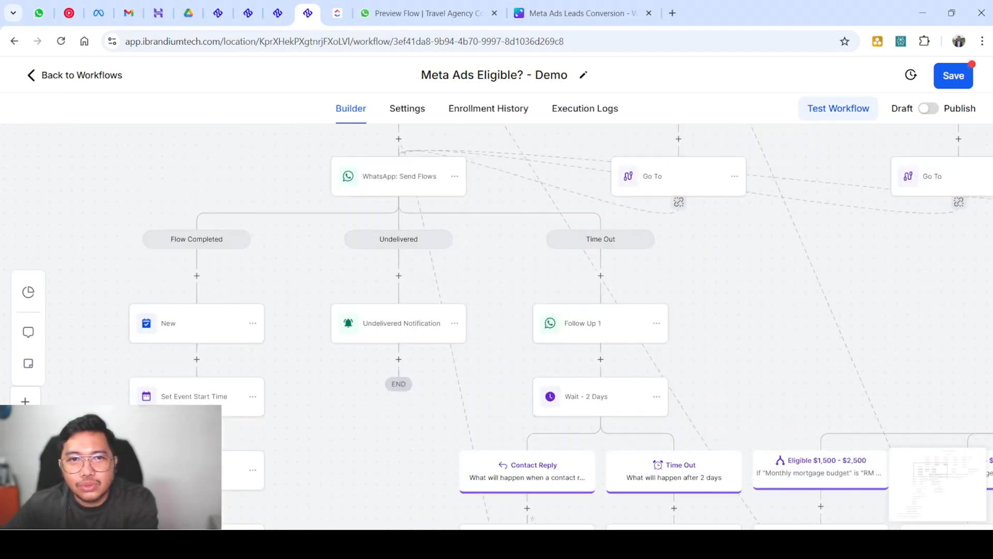
pyautogui.scroll(1, 600, 290)
pyautogui.scroll(-1, 600, 290)
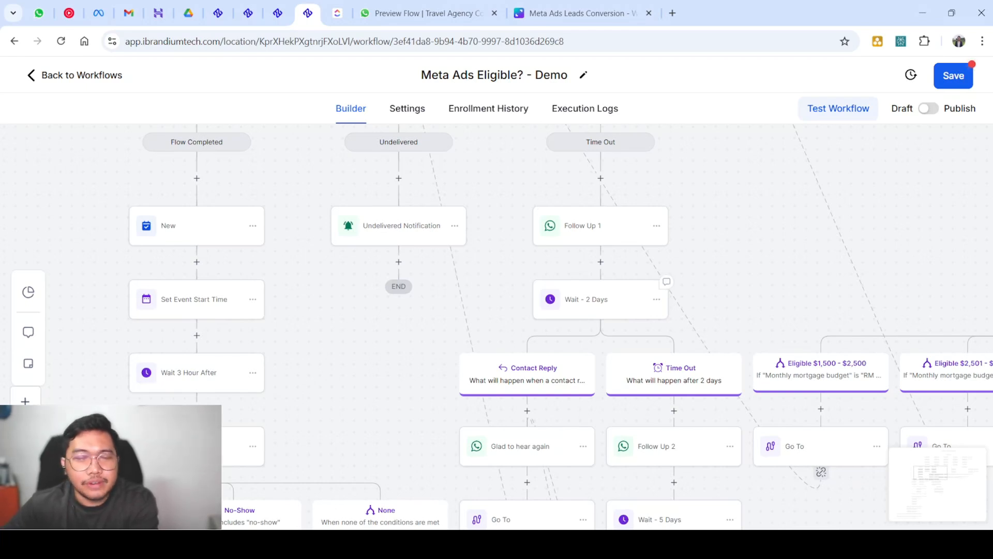
pyautogui.scroll(-1, 600, 300)
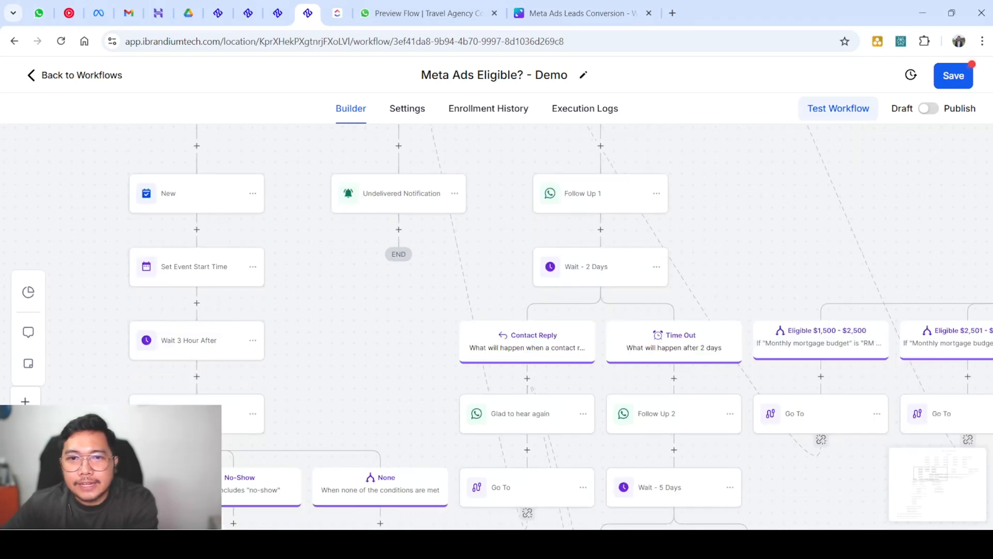
pyautogui.scroll(-3, 600, 300)
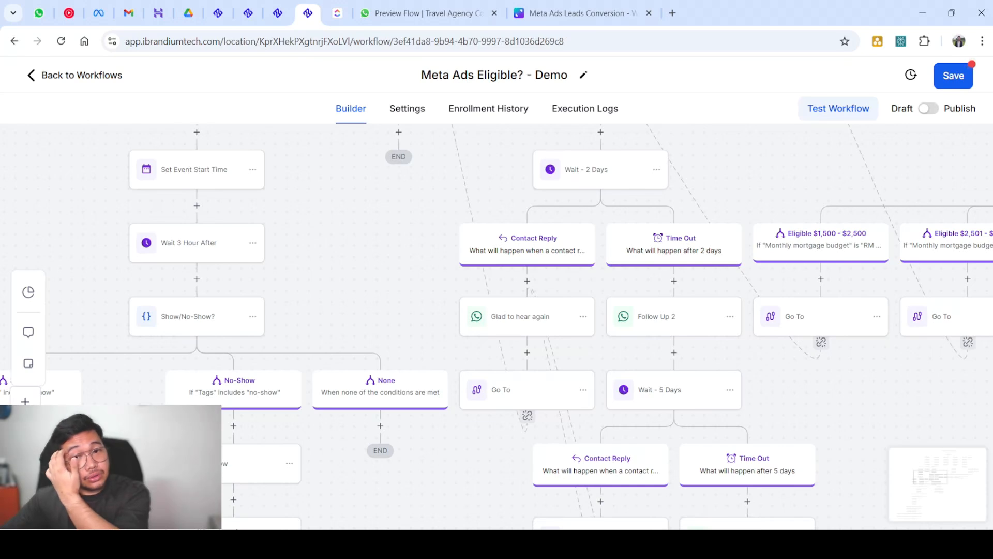
pyautogui.scroll(-1, 672, 310)
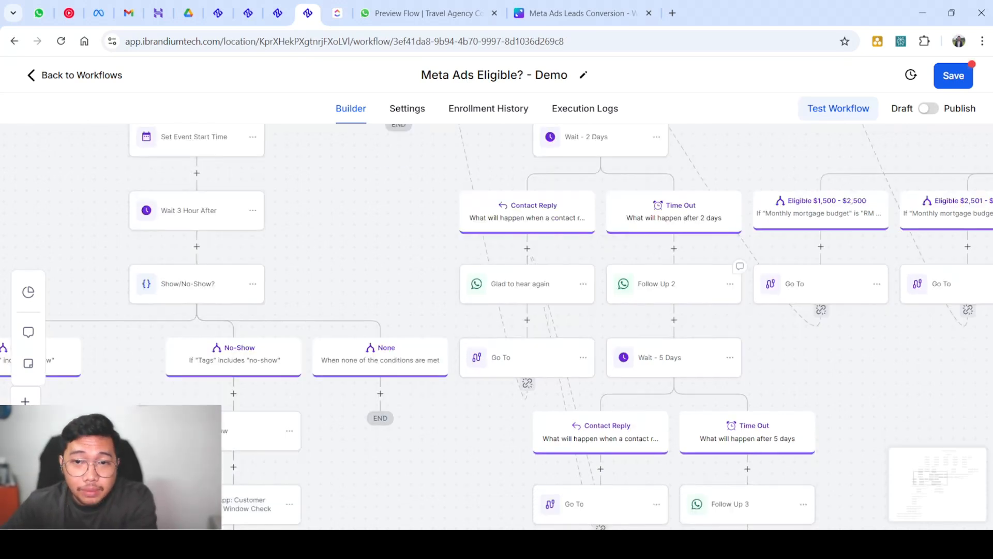
pyautogui.scroll(-1, 497, 326)
pyautogui.scroll(-2, 497, 326)
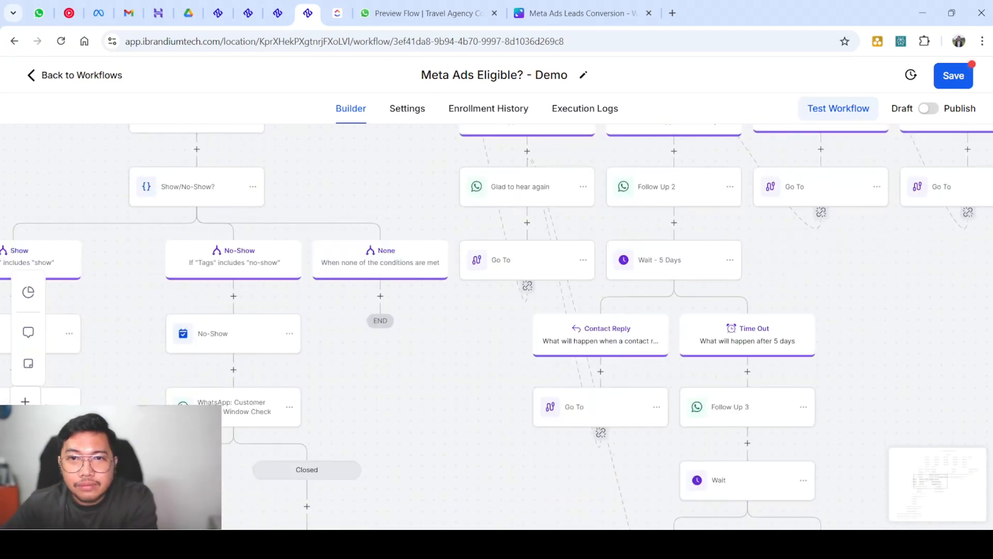
pyautogui.scroll(-4, 812, 391)
# Rename the wait after Follow Up 3 from 'Wait' to 'Wait 7 Days' and save it
pyautogui.click(766, 347)
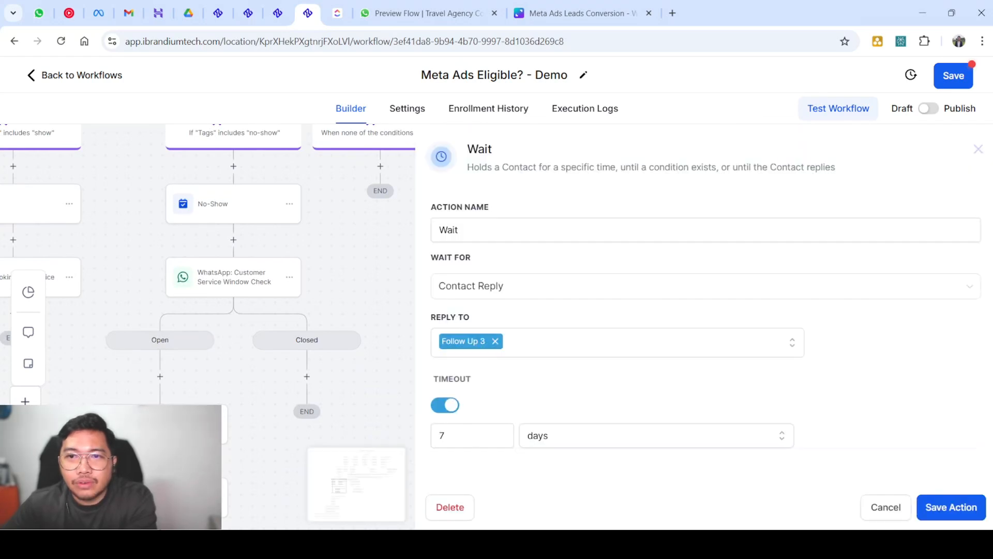
pyautogui.click(706, 229)
pyautogui.write('7')
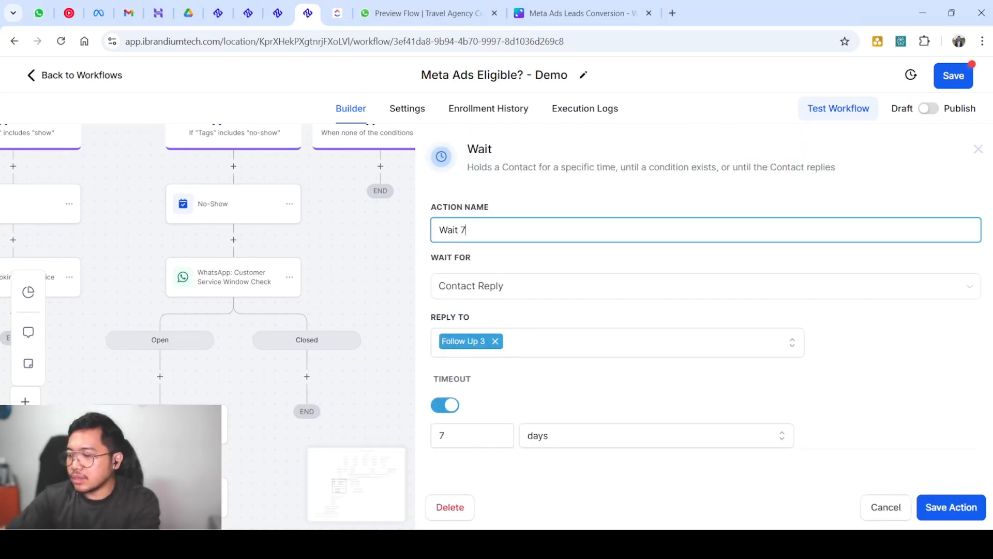
pyautogui.write(' Days')
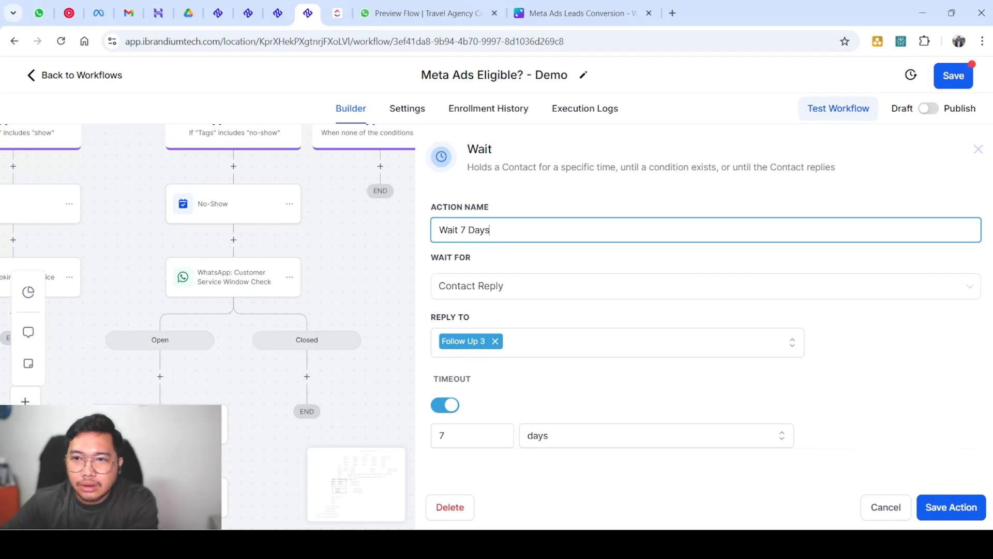
pyautogui.click(951, 507)
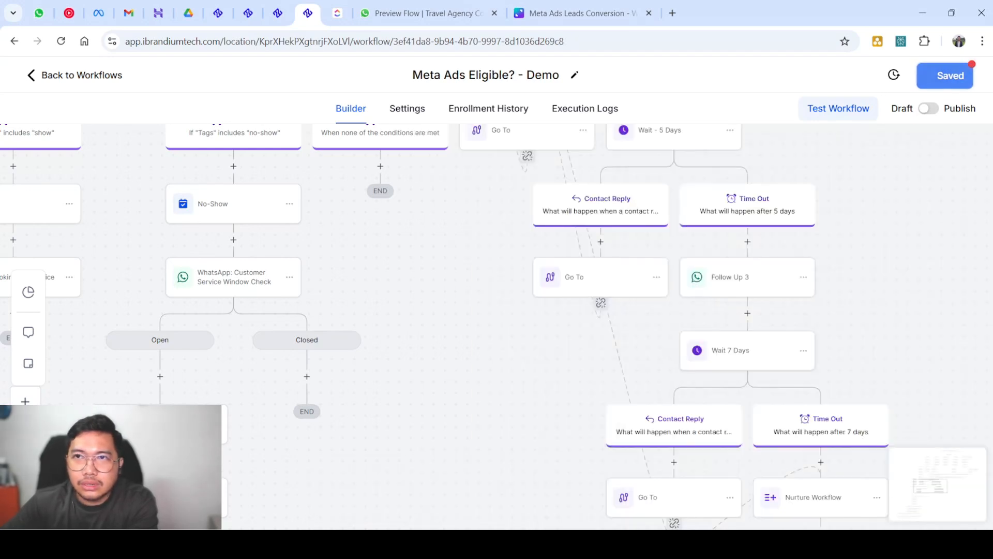
pyautogui.scroll(-1, 585, 319)
pyautogui.scroll(-3, 585, 319)
pyautogui.scroll(1, 585, 319)
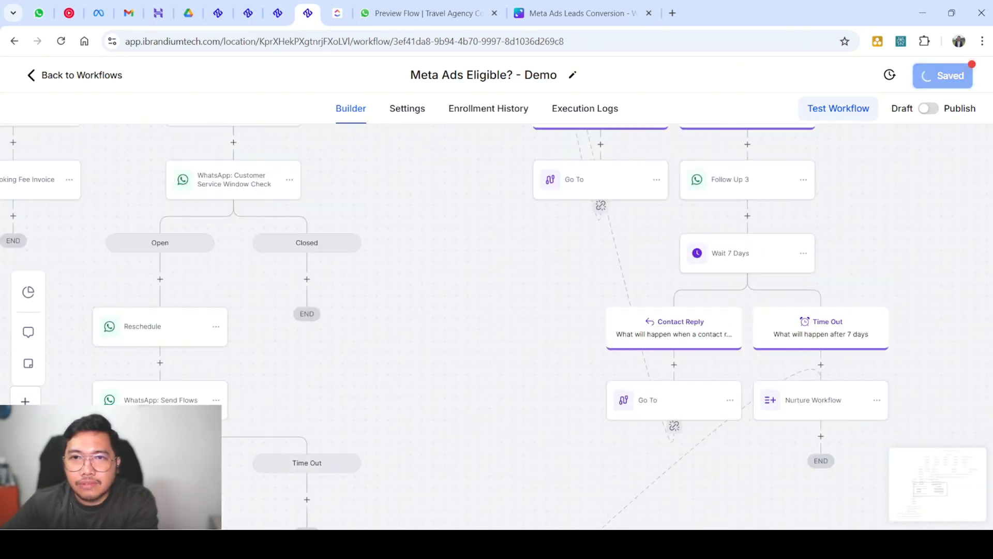
pyautogui.scroll(1, 750, 258)
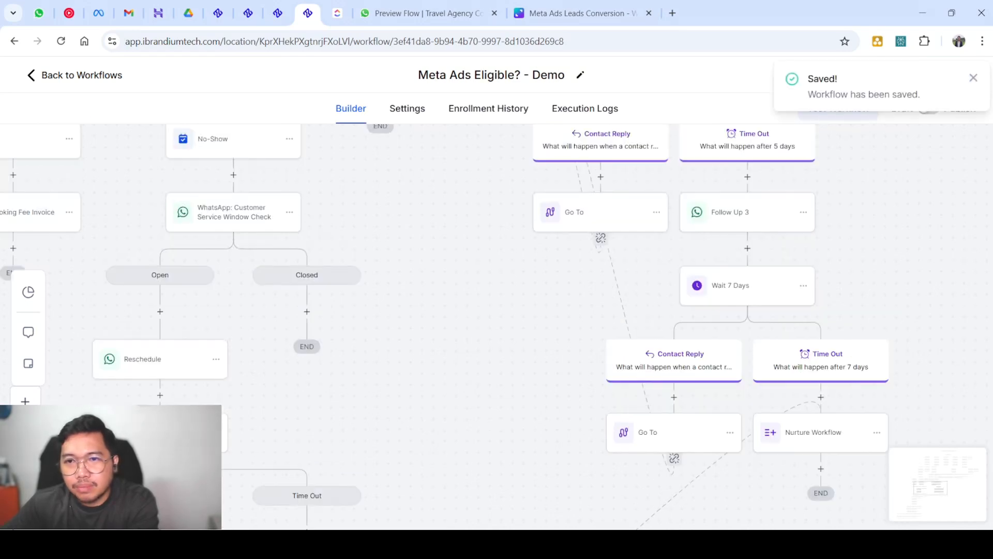
pyautogui.scroll(-8, 497, 311)
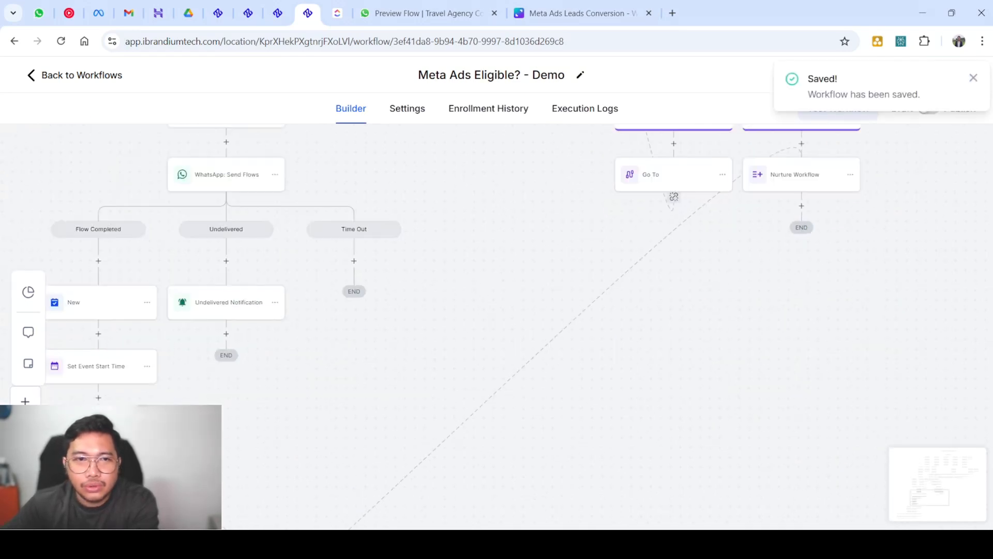
pyautogui.scroll(8, 497, 326)
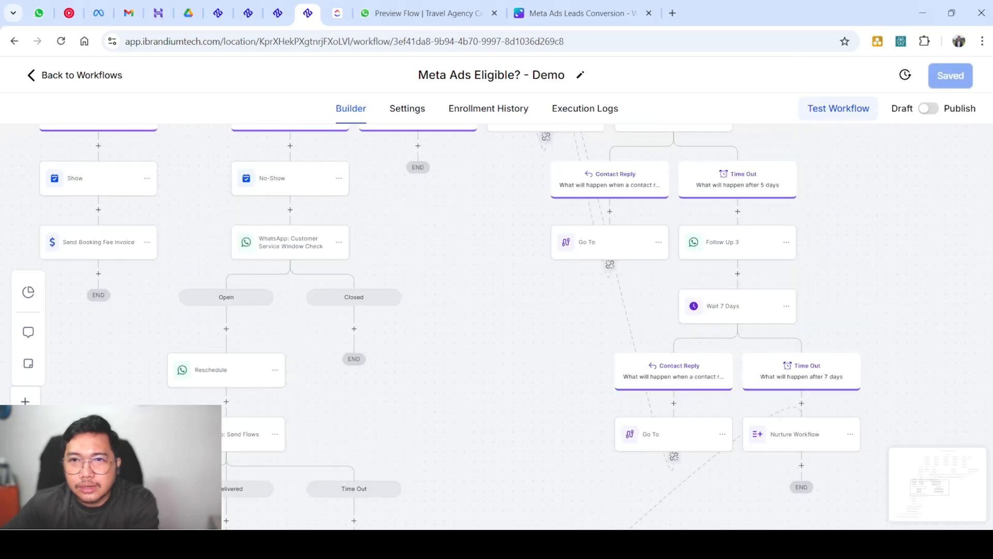
pyautogui.scroll(1, 497, 326)
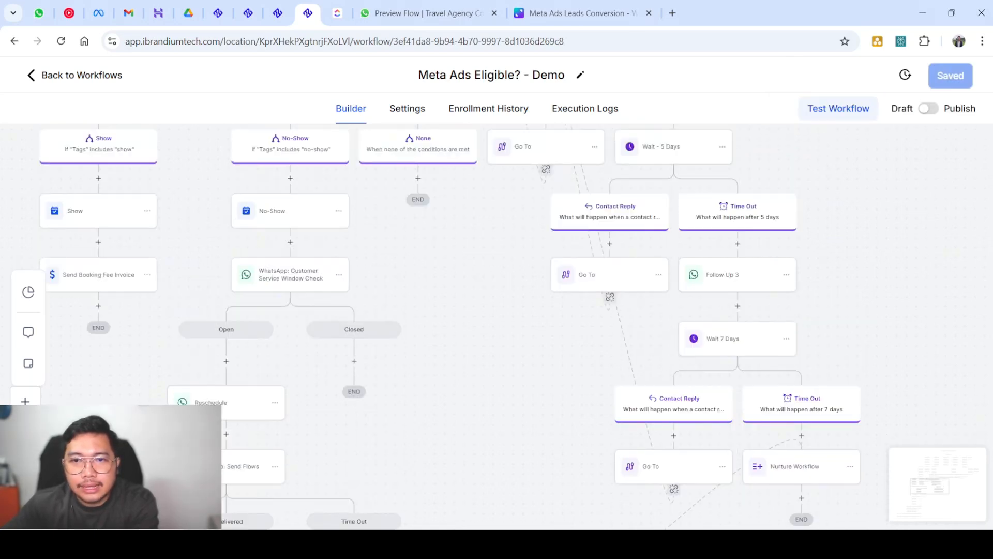
pyautogui.scroll(5, 497, 326)
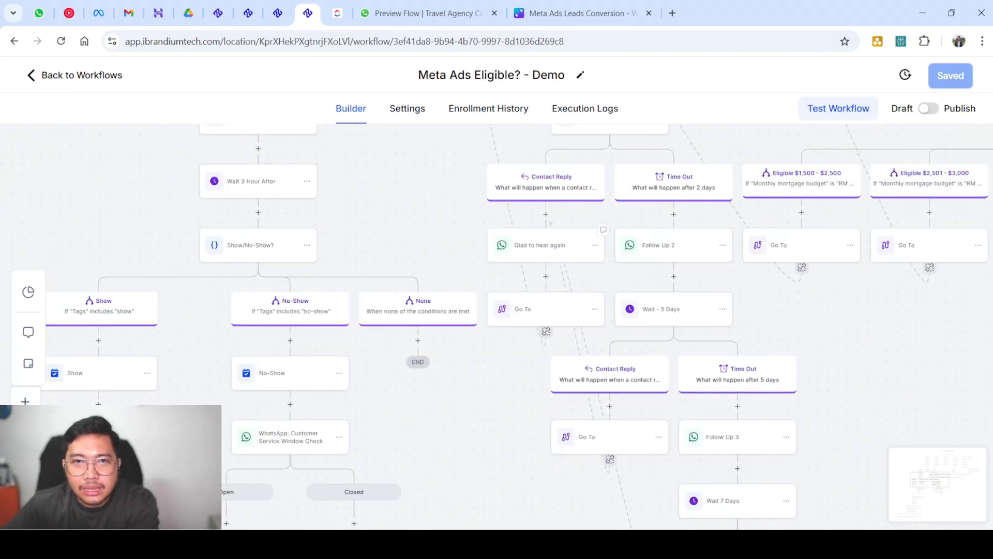
pyautogui.scroll(9, 497, 326)
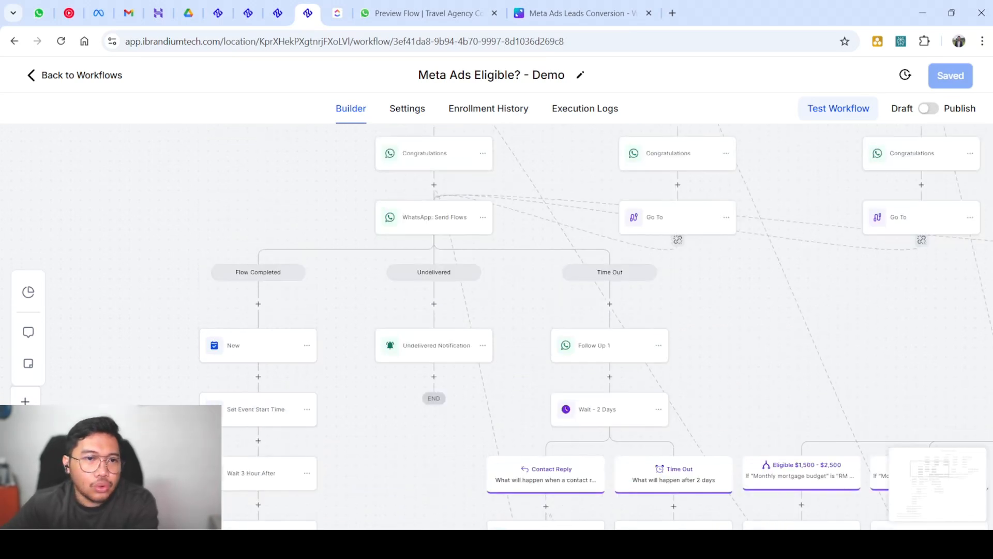
pyautogui.scroll(-8, 274, 348)
pyautogui.scroll(2, 275, 347)
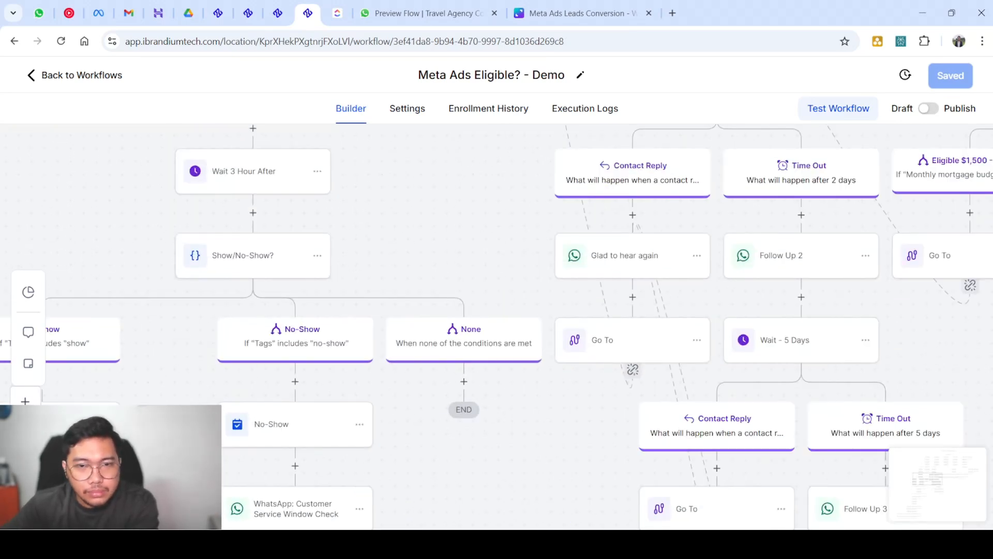
pyautogui.scroll(-2, 496, 326)
pyautogui.hscroll(-2, 497, 326)
pyautogui.scroll(15, 497, 326)
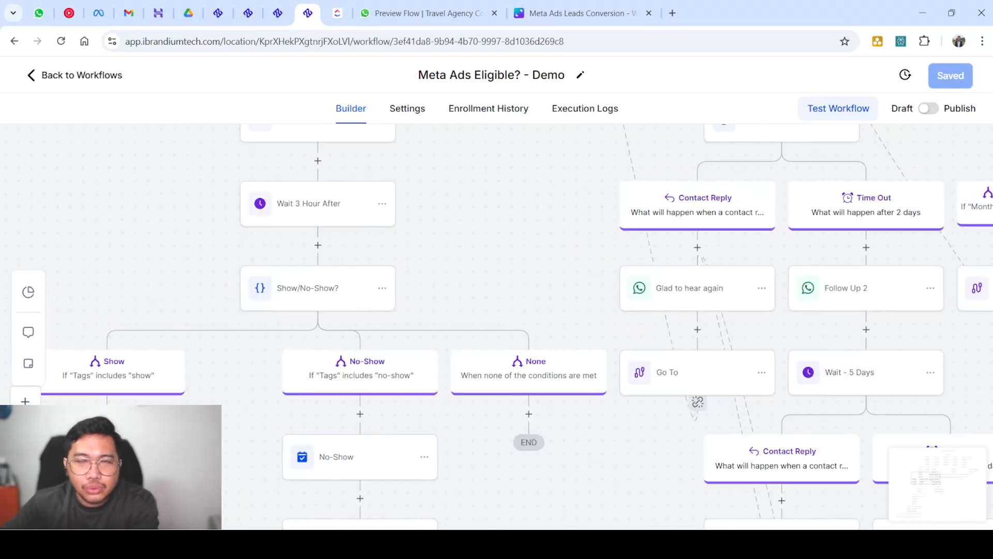
pyautogui.scroll(-12, 497, 325)
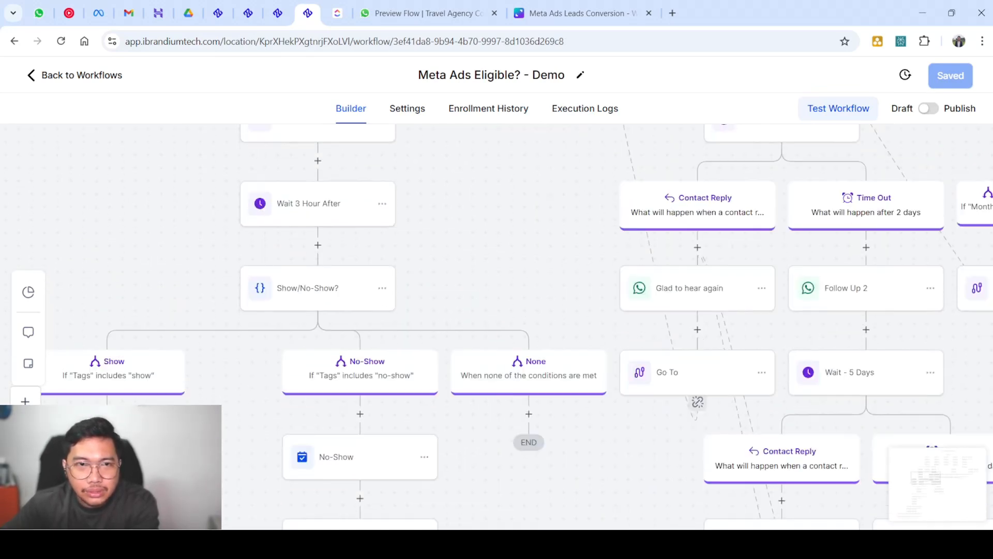
pyautogui.hscroll(-2, 497, 326)
pyautogui.hscroll(-2, 496, 326)
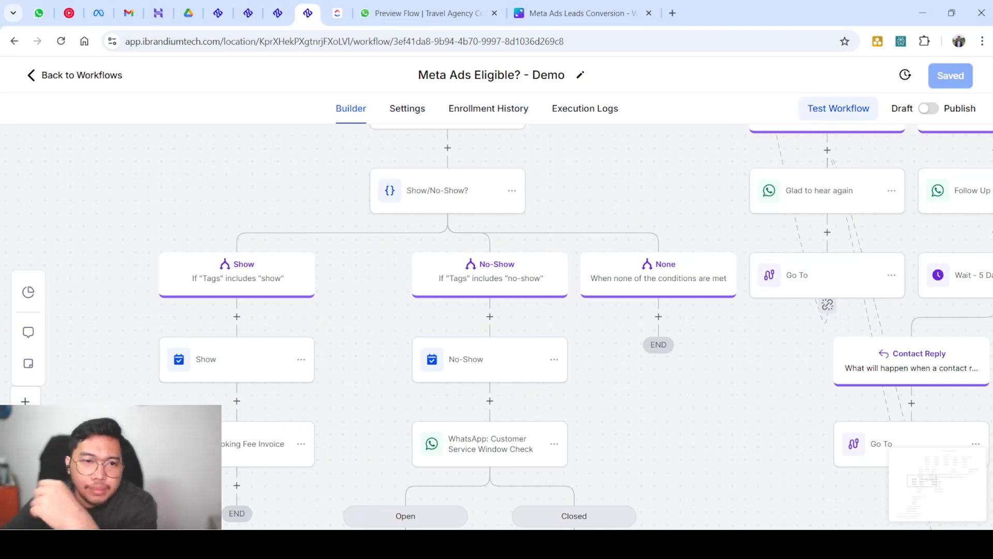
pyautogui.scroll(2, 496, 326)
pyautogui.scroll(5, 496, 326)
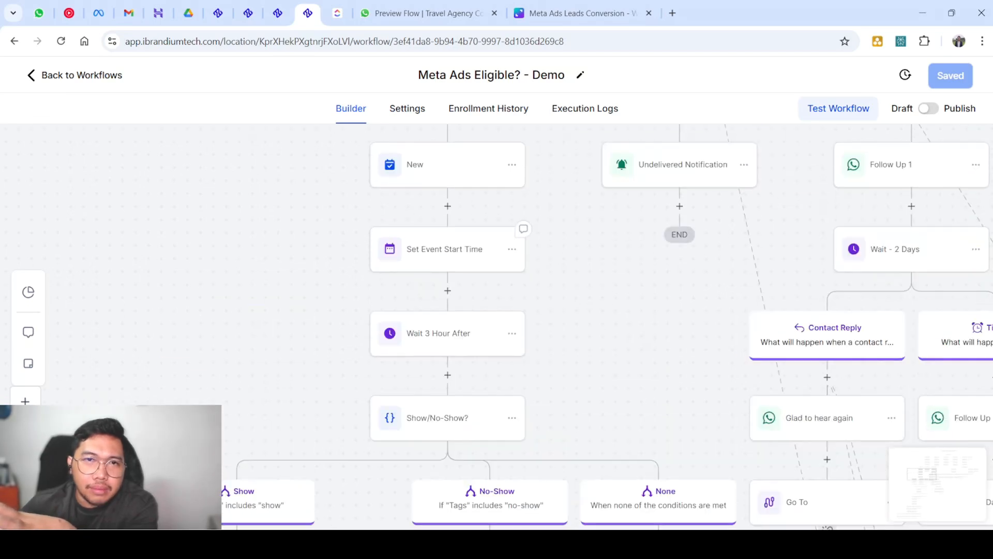
pyautogui.scroll(3, 497, 326)
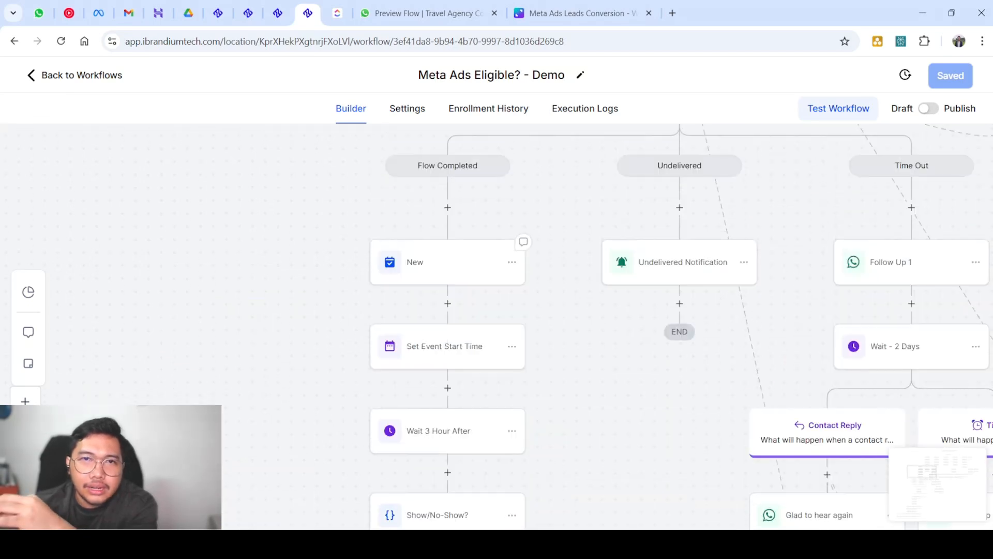
# Insert a Create Or Update Opportunity action between New and Set Event Start Time
pyautogui.click(448, 262)
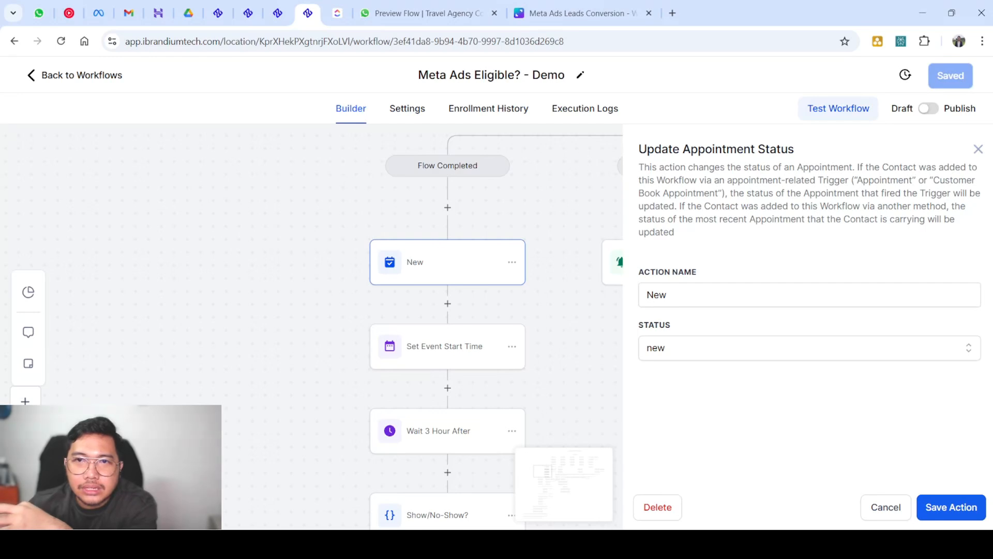
pyautogui.click(978, 149)
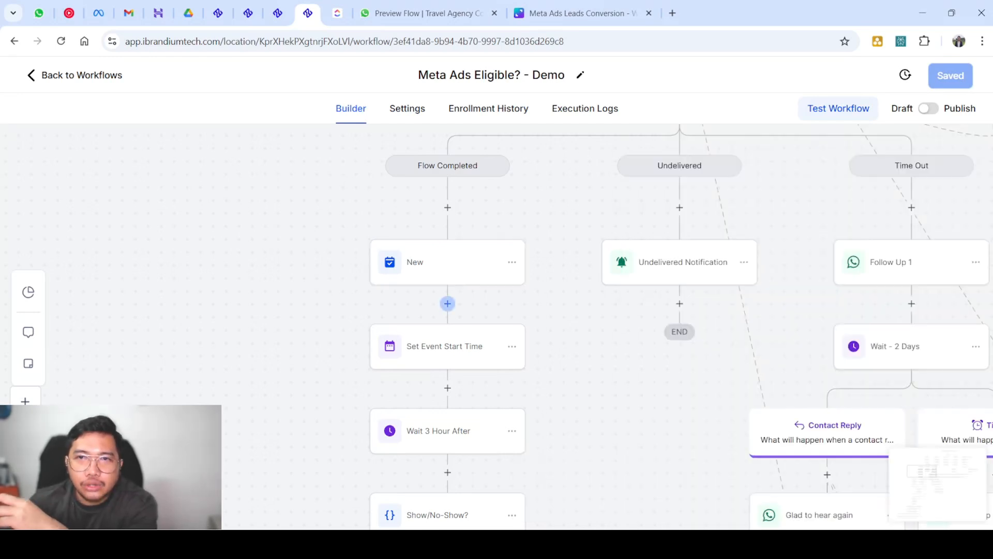
pyautogui.click(448, 304)
pyautogui.write('opp')
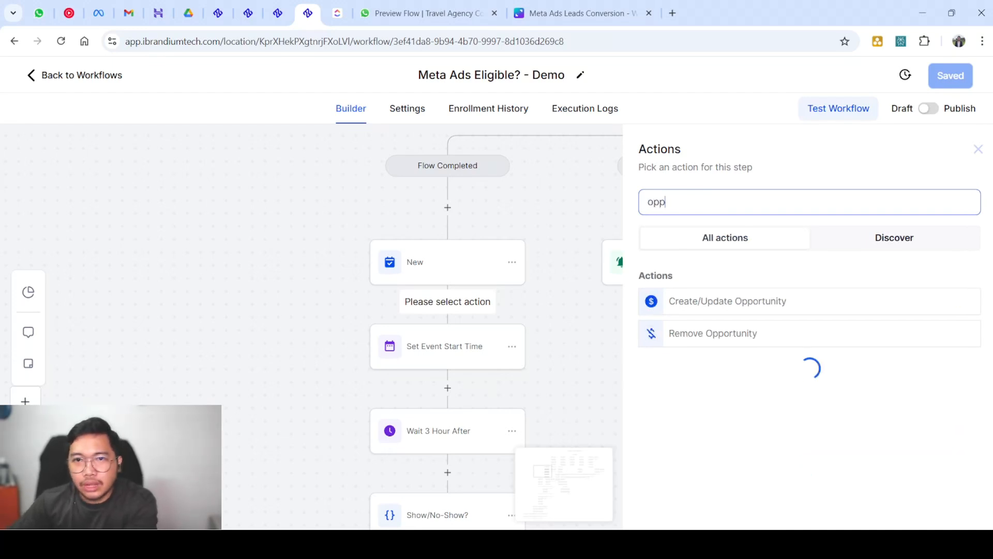
pyautogui.click(728, 301)
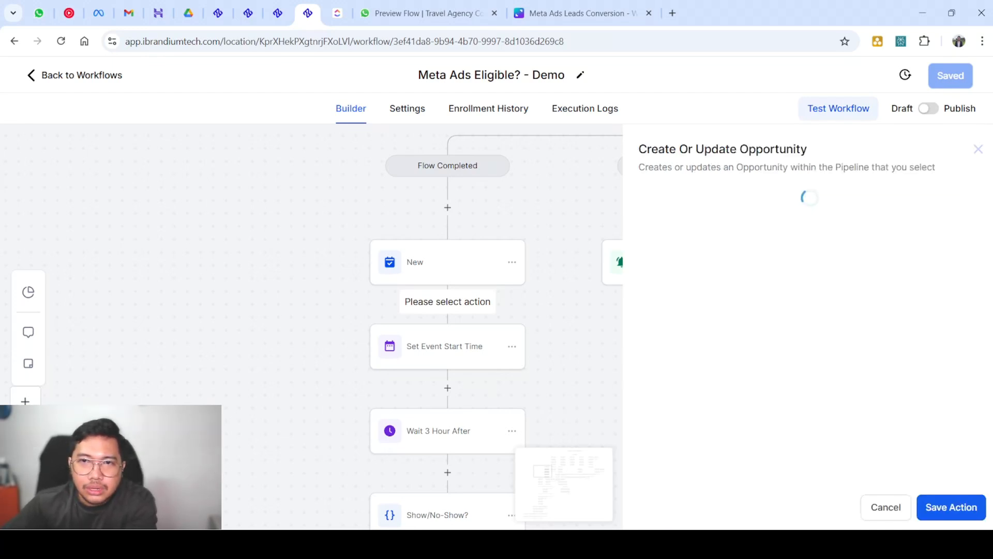
# Set the opportunity pipeline to Real Estate Funnel with stage Viewing
pyautogui.click(740, 283)
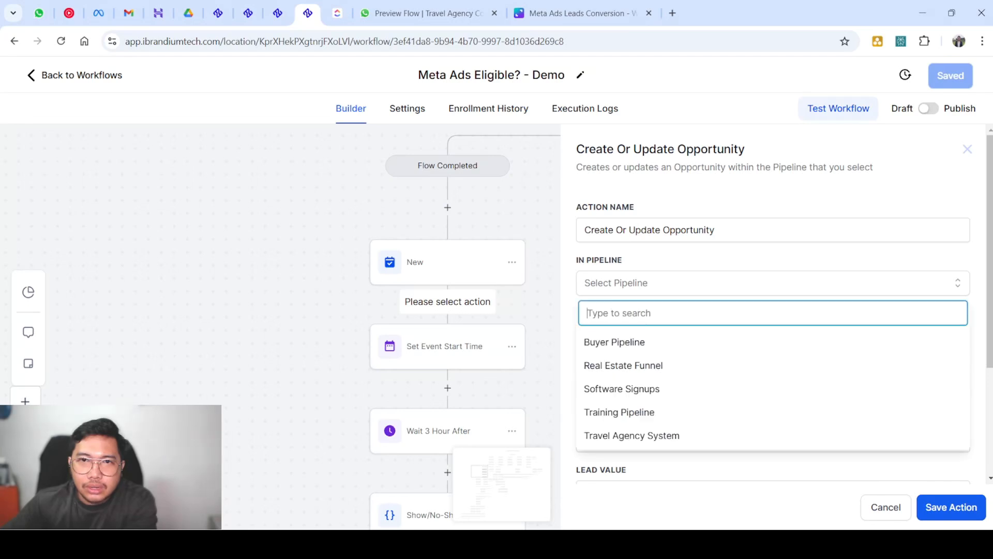
pyautogui.click(623, 365)
pyautogui.click(725, 334)
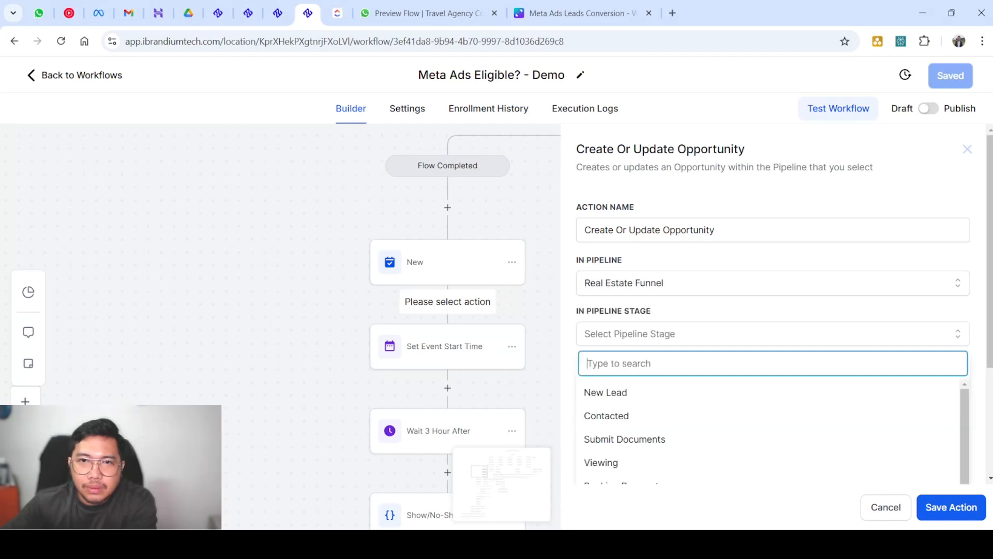
pyautogui.press('Down')
pyautogui.press('Down')
pyautogui.press('Down')
pyautogui.press('Down')
pyautogui.press('Return')
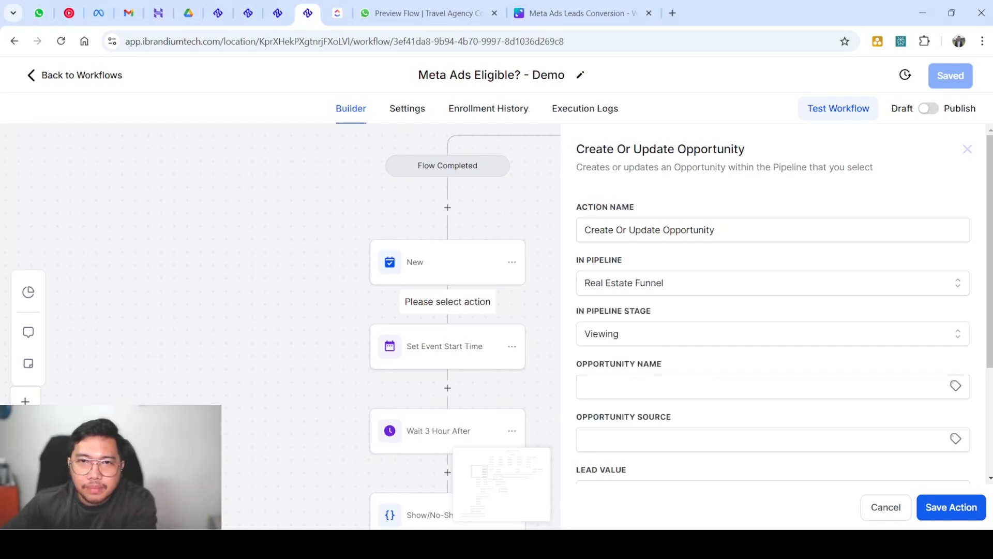
# Fill name {{contact.name}}, source {{contact.source}}, status open, and save the opportunity step
pyautogui.click(724, 387)
pyautogui.press('Down')
pyautogui.press('Return')
pyautogui.click(724, 440)
pyautogui.press('Down')
pyautogui.press('Return')
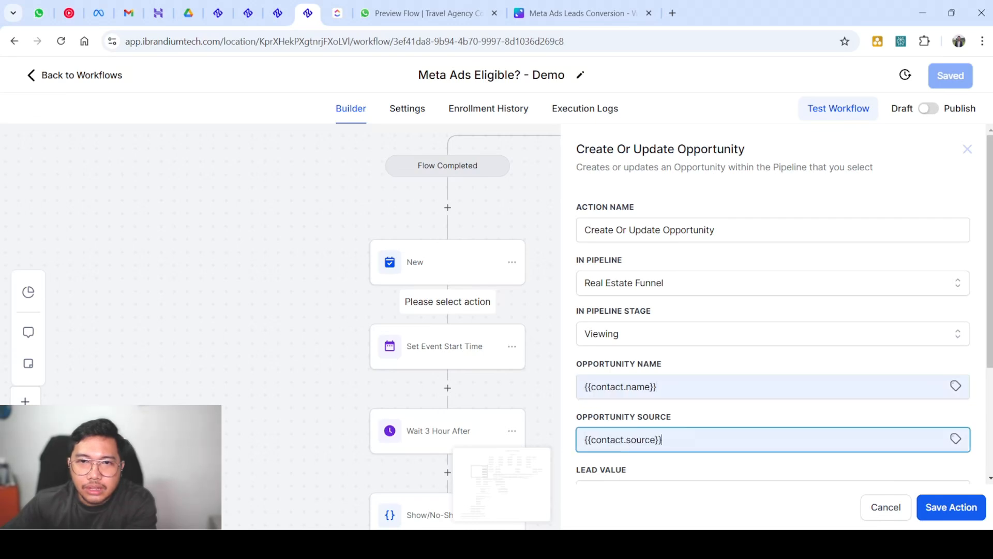
pyautogui.scroll(-3, 773, 311)
pyautogui.click(724, 380)
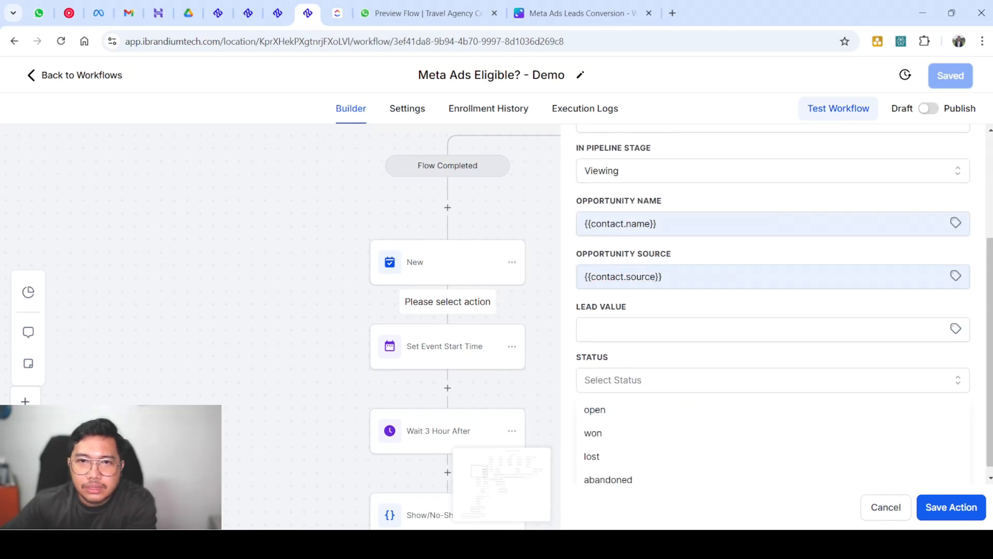
pyautogui.click(724, 410)
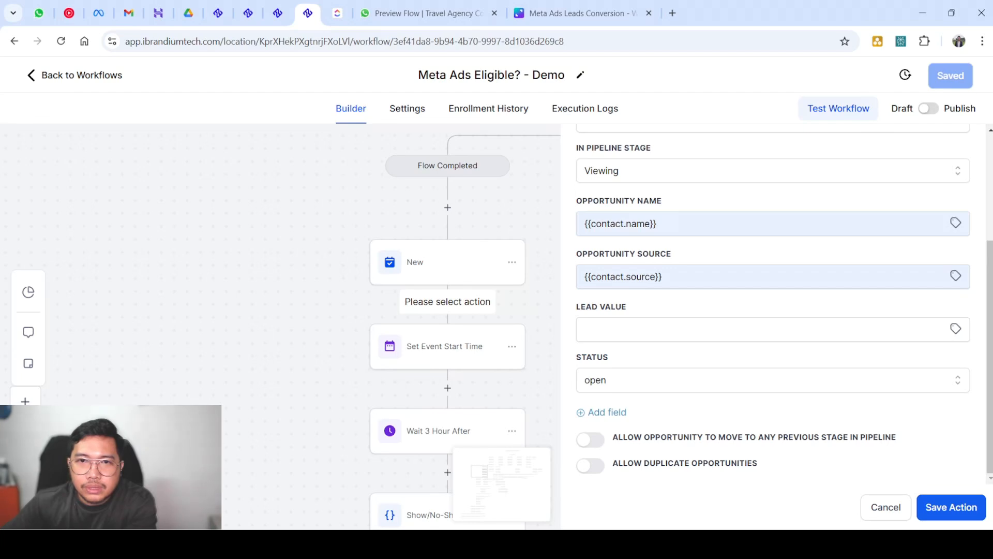
pyautogui.click(951, 507)
# Rename the opportunity step to 'Stage - Appointment' and save it
pyautogui.scroll(-2, 517, 282)
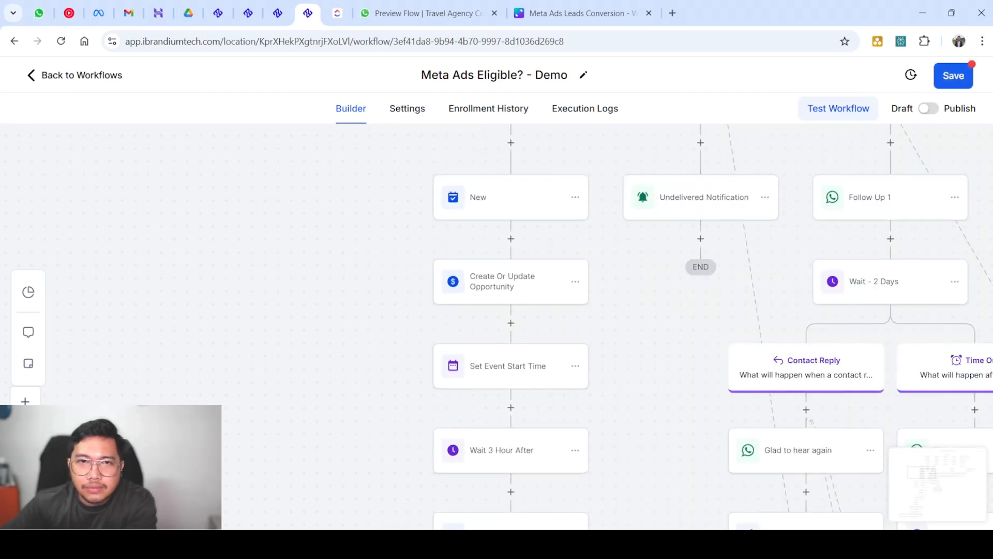
pyautogui.click(511, 282)
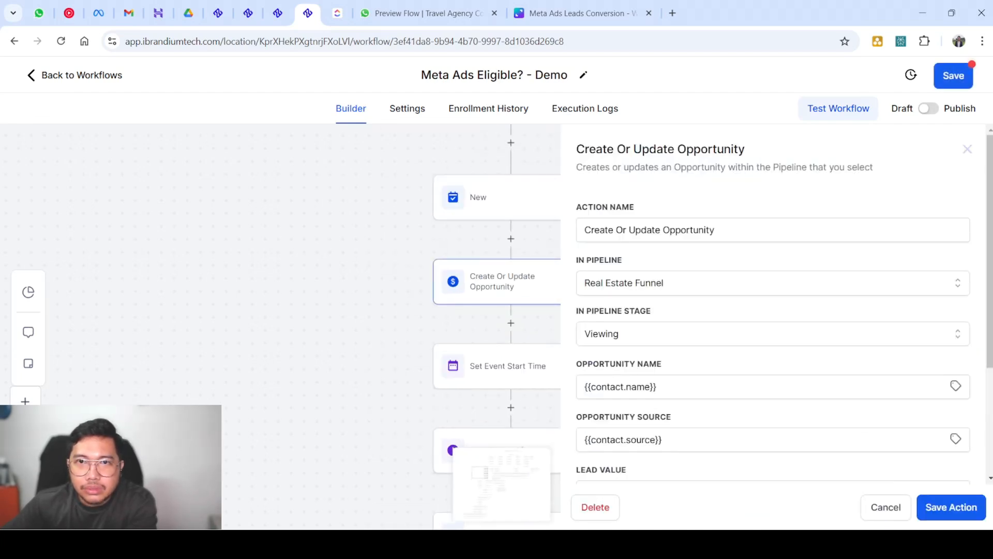
pyautogui.tripleClick(650, 230)
pyautogui.write('Sta')
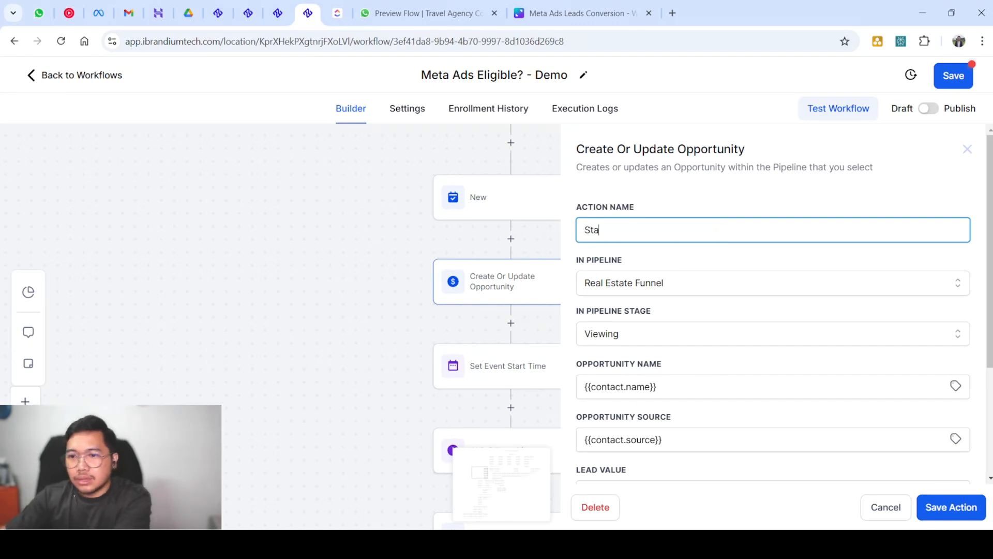
pyautogui.write('ge -0')
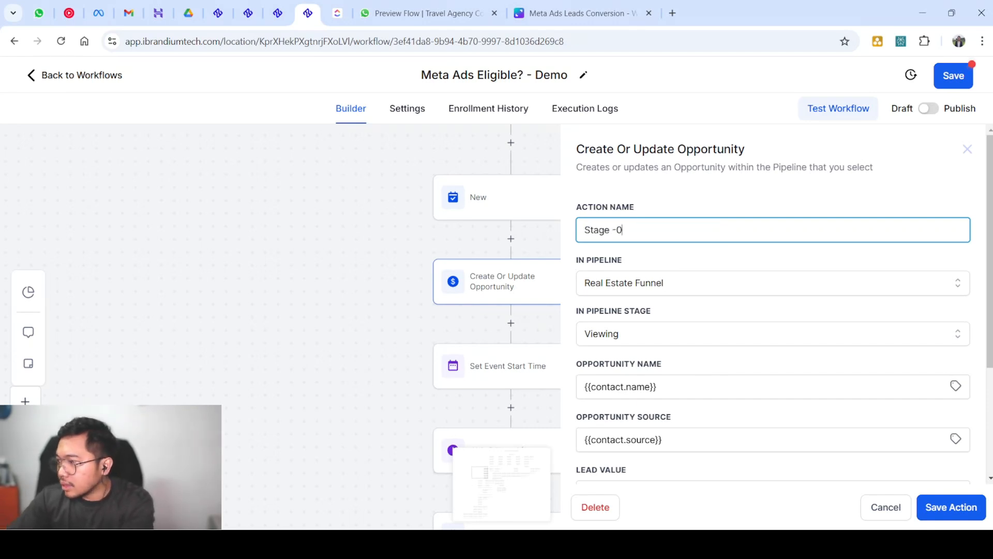
pyautogui.press('BackSpace')
pyautogui.write('App')
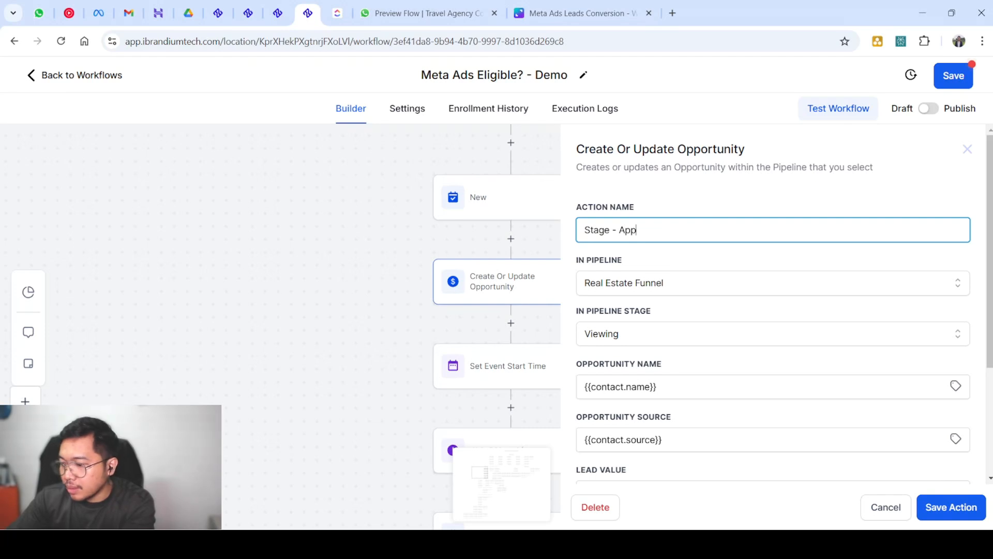
pyautogui.write('ointment')
pyautogui.press('BackSpace')
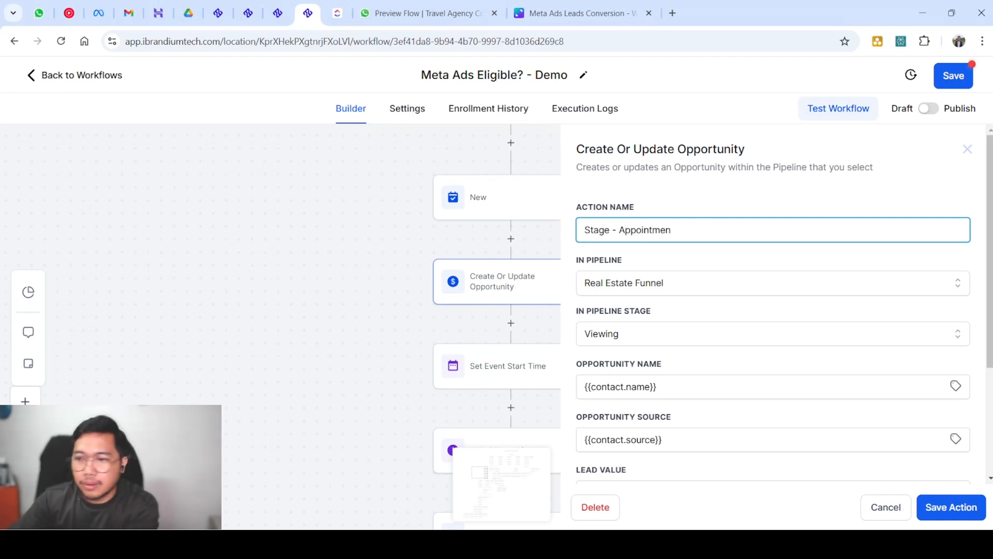
pyautogui.write('t')
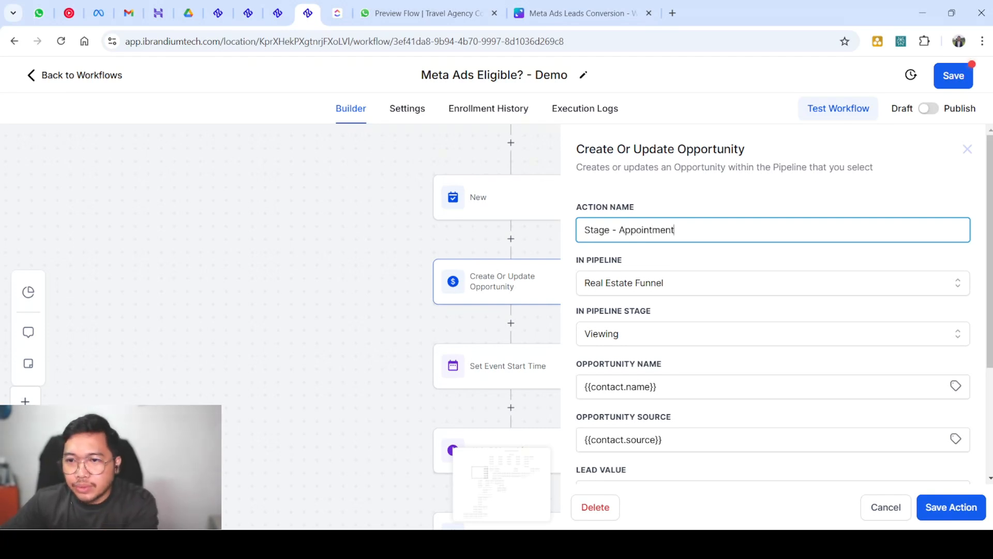
pyautogui.click(951, 507)
# Review the Set Event Start Time settings and close them
pyautogui.scroll(-3, 558, 363)
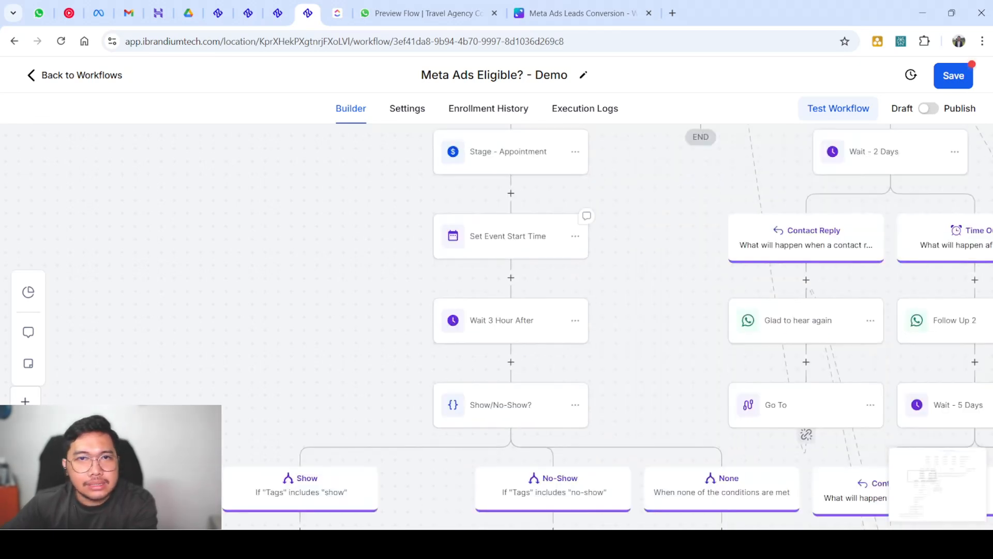
pyautogui.scroll(-2, 517, 246)
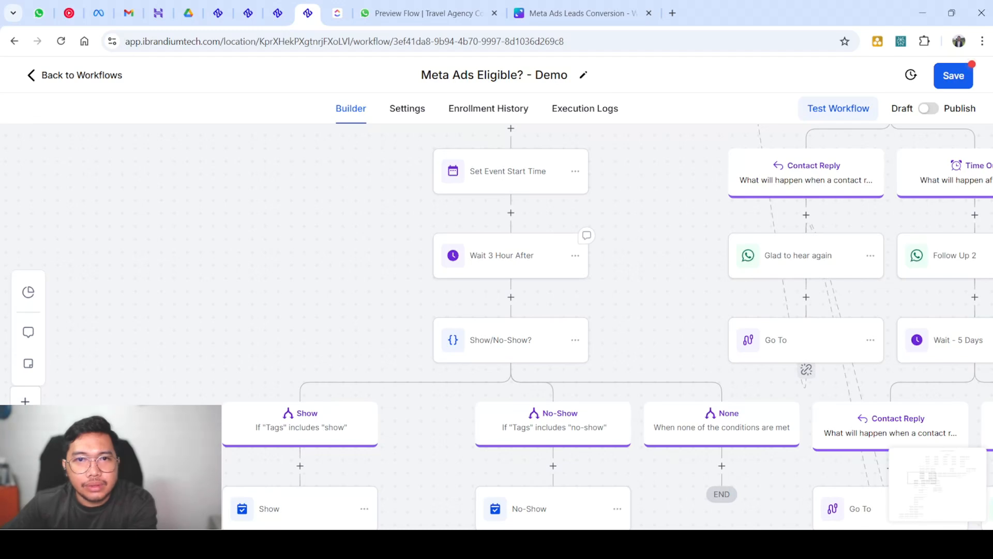
pyautogui.scroll(-1, 517, 258)
pyautogui.scroll(4, 517, 259)
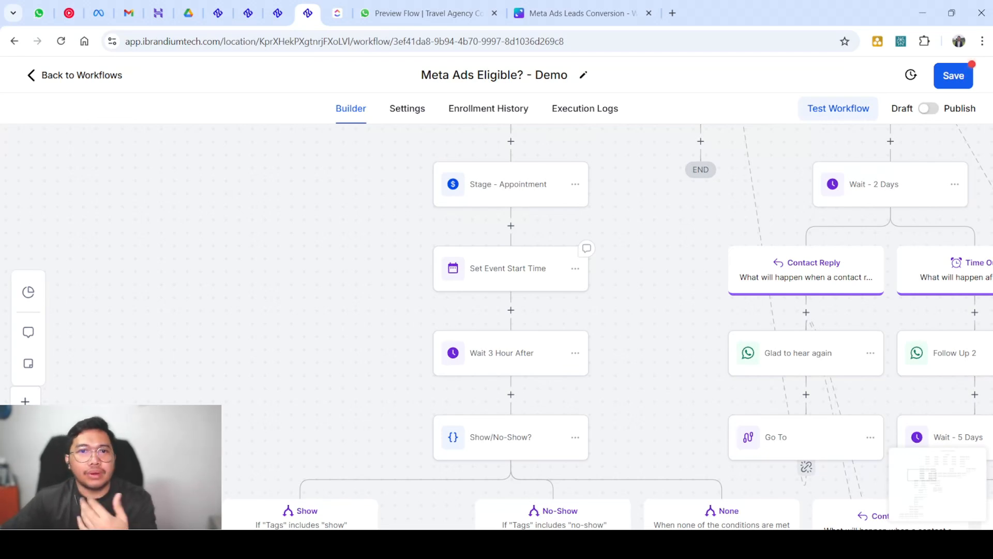
pyautogui.click(509, 268)
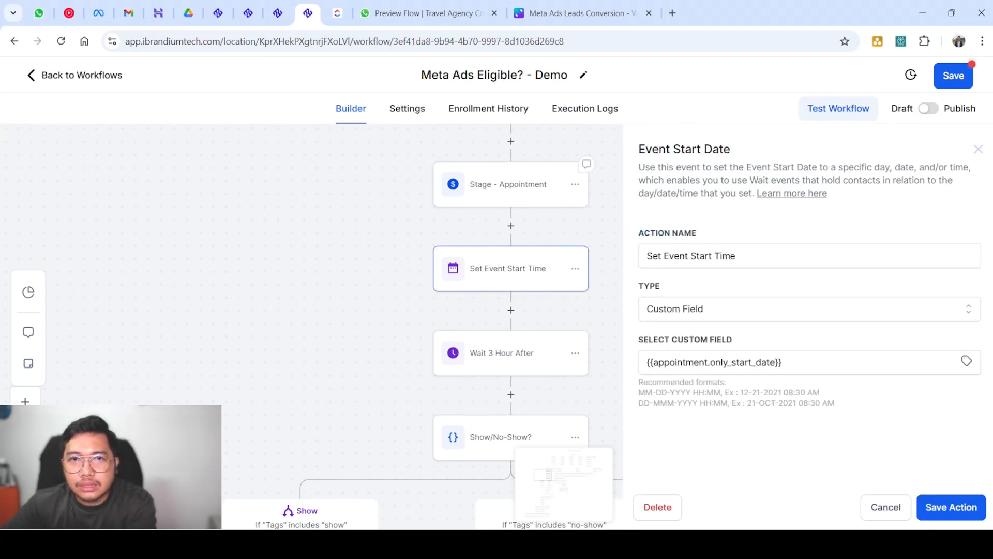
pyautogui.scroll(5, 422, 332)
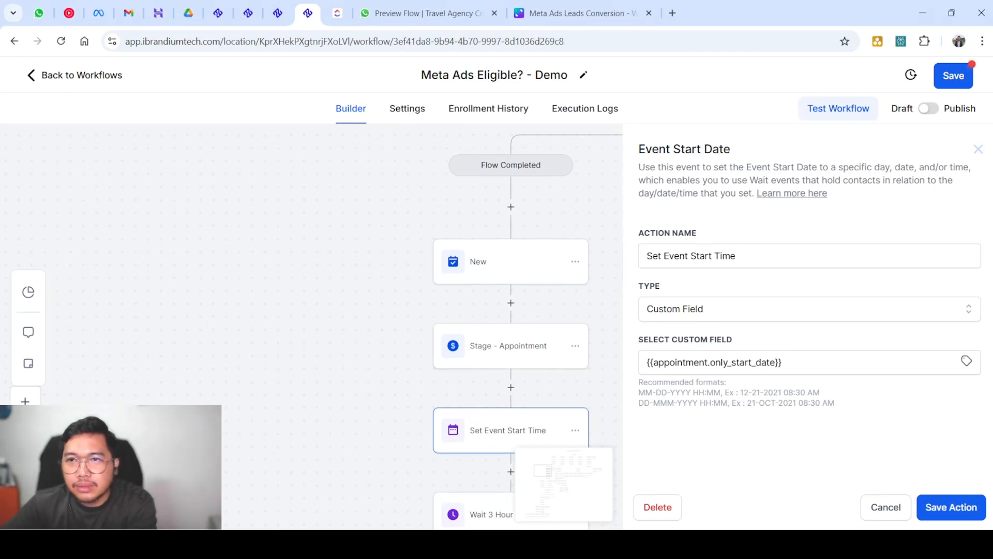
pyautogui.click(978, 149)
# Check that Wait 3 Hour After waits three hours past the appointment, then close it
pyautogui.scroll(-3, 725, 320)
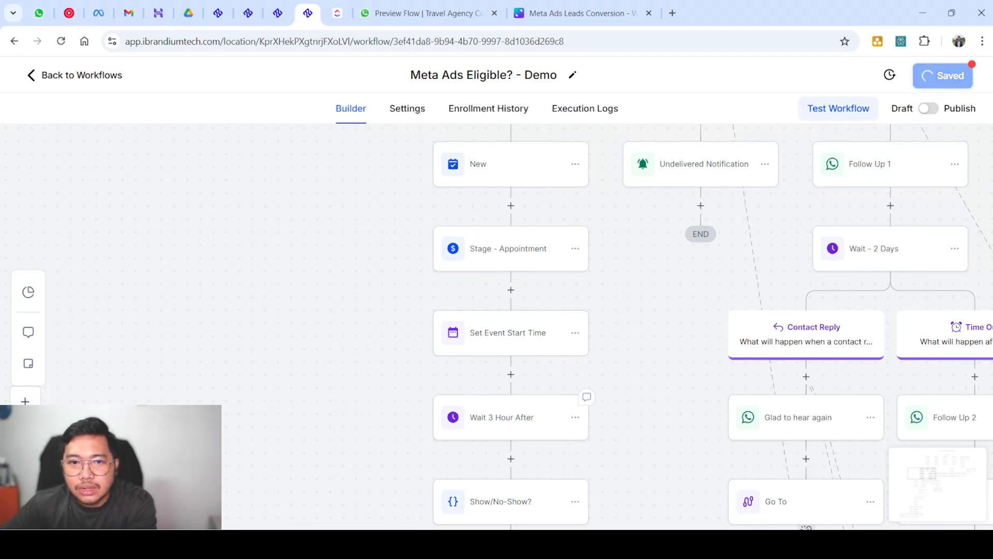
pyautogui.click(511, 417)
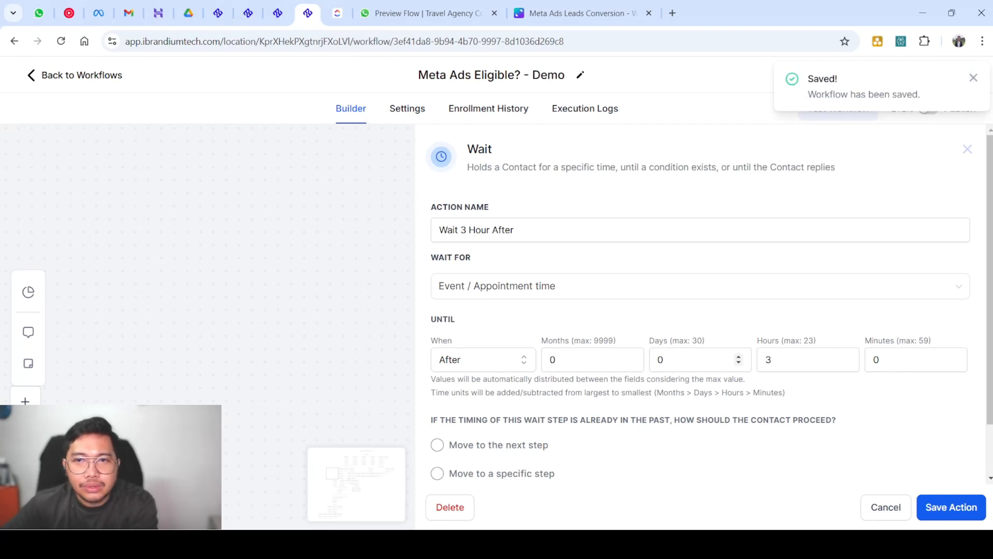
pyautogui.scroll(-2, 807, 357)
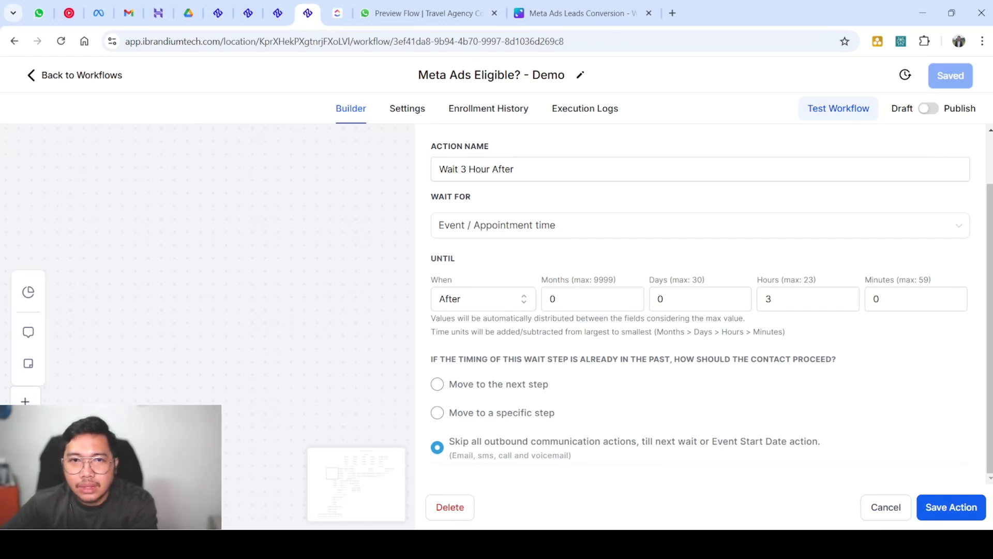
pyautogui.click(951, 507)
pyautogui.scroll(-2, 548, 352)
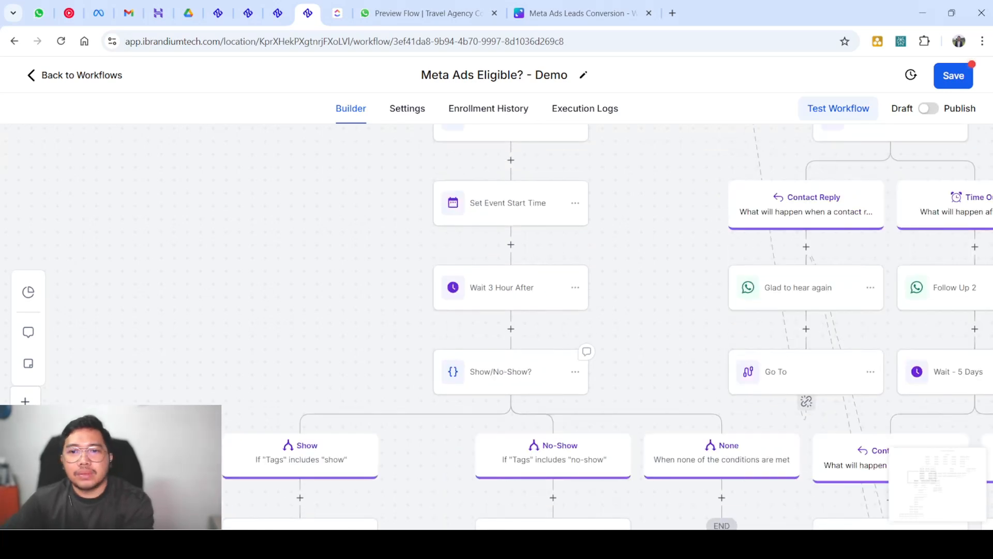
# Inspect the Show step's appointment status settings and close them
pyautogui.scroll(-1, 548, 352)
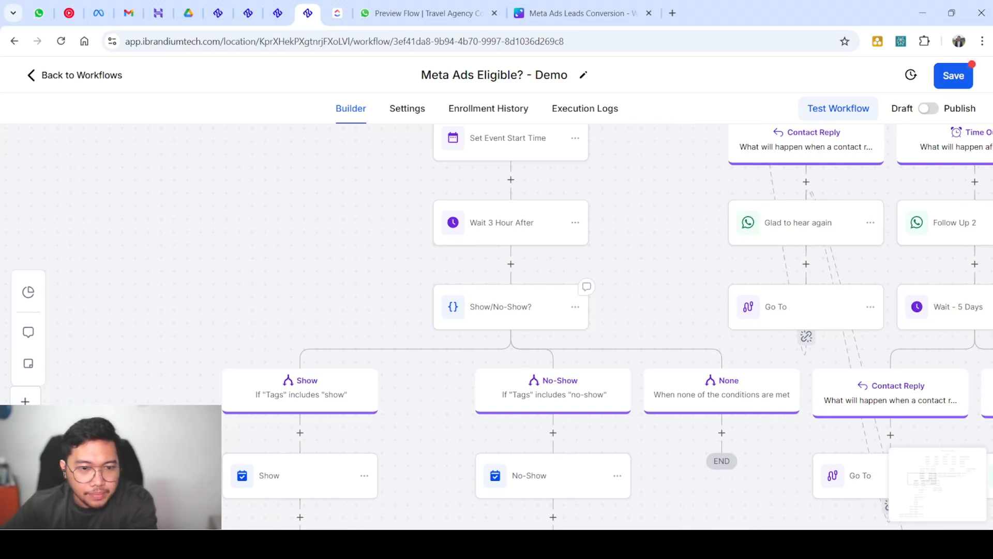
pyautogui.scroll(-2, 548, 310)
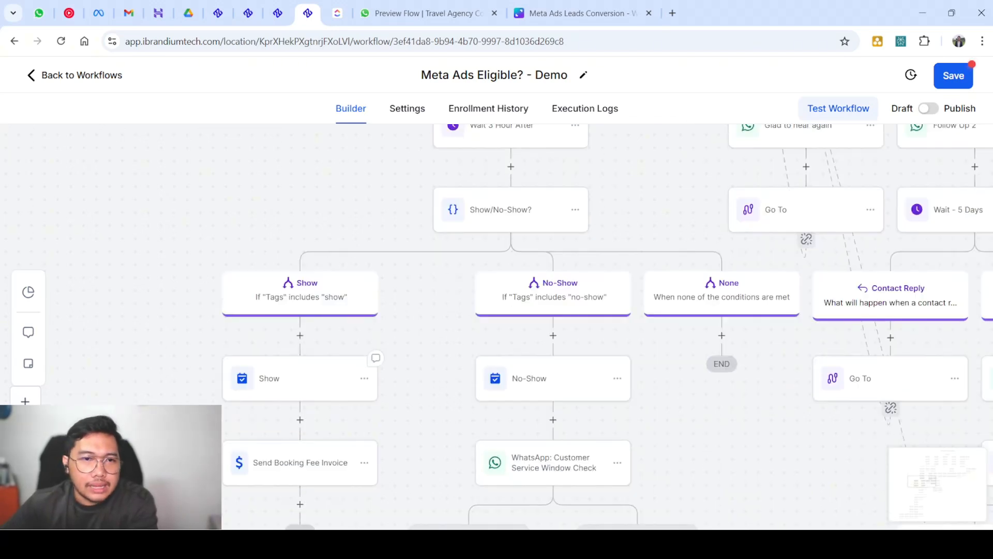
pyautogui.scroll(-1, 369, 360)
pyautogui.click(317, 346)
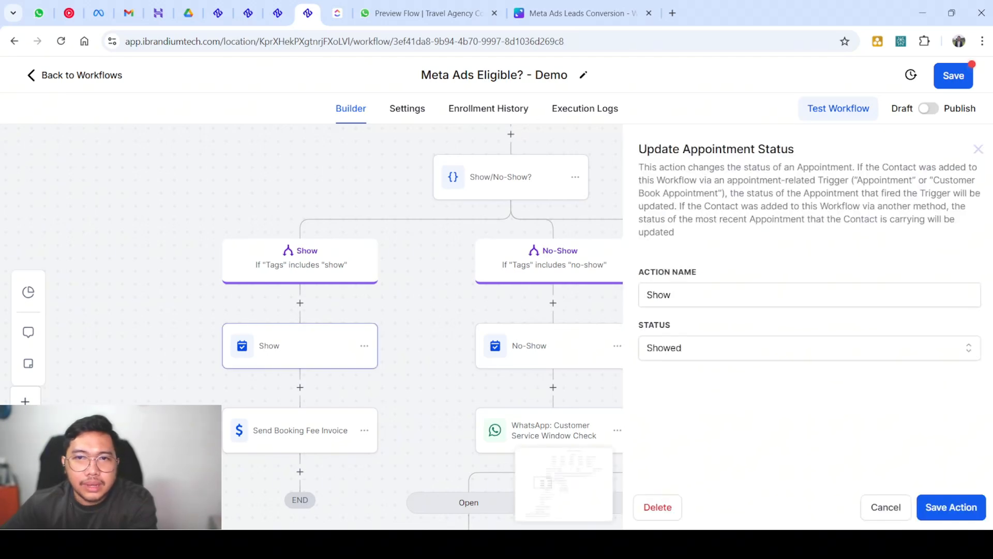
pyautogui.click(978, 149)
pyautogui.scroll(-3, 672, 310)
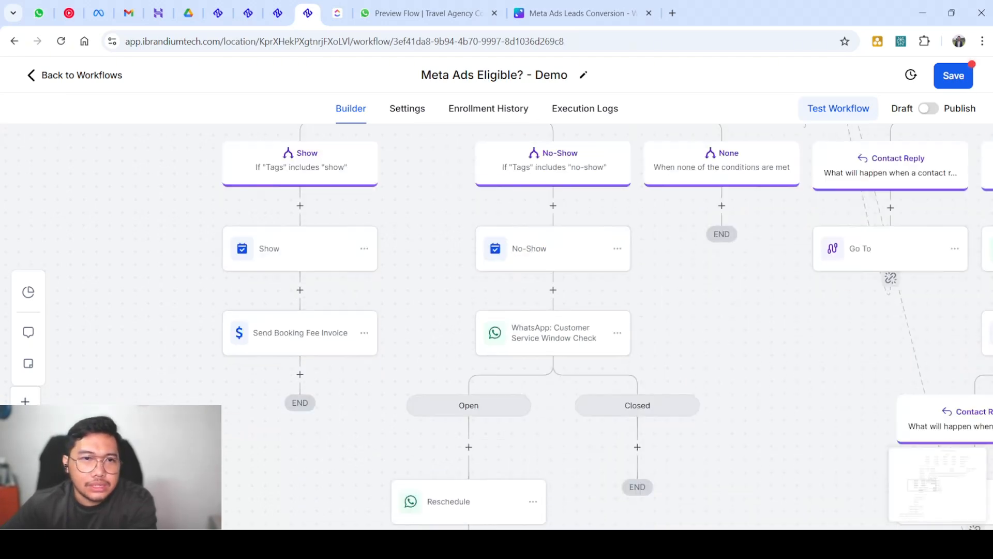
# Review the Send Booking Fee Invoice settings, then close the Send Invoice panel
pyautogui.click(300, 332)
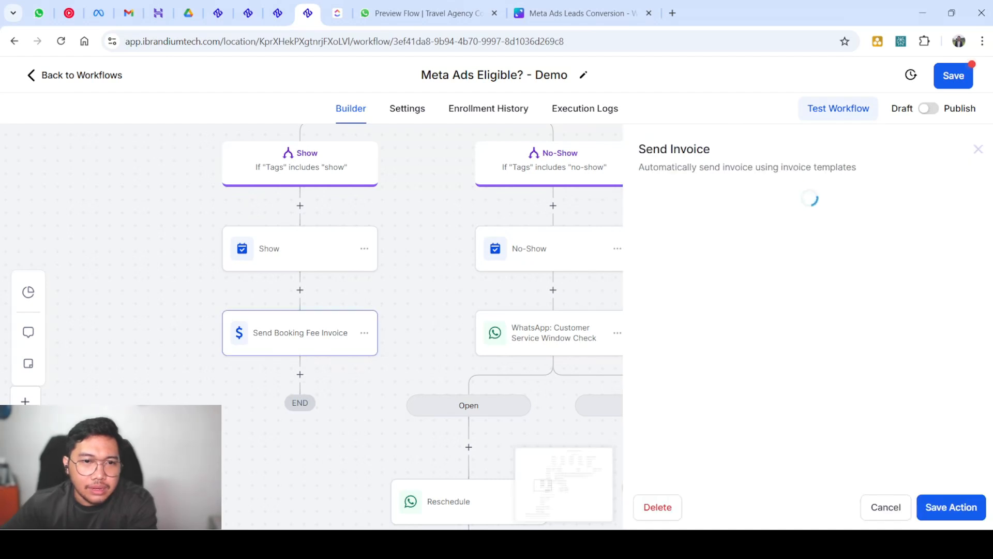
pyautogui.scroll(-8, 310, 331)
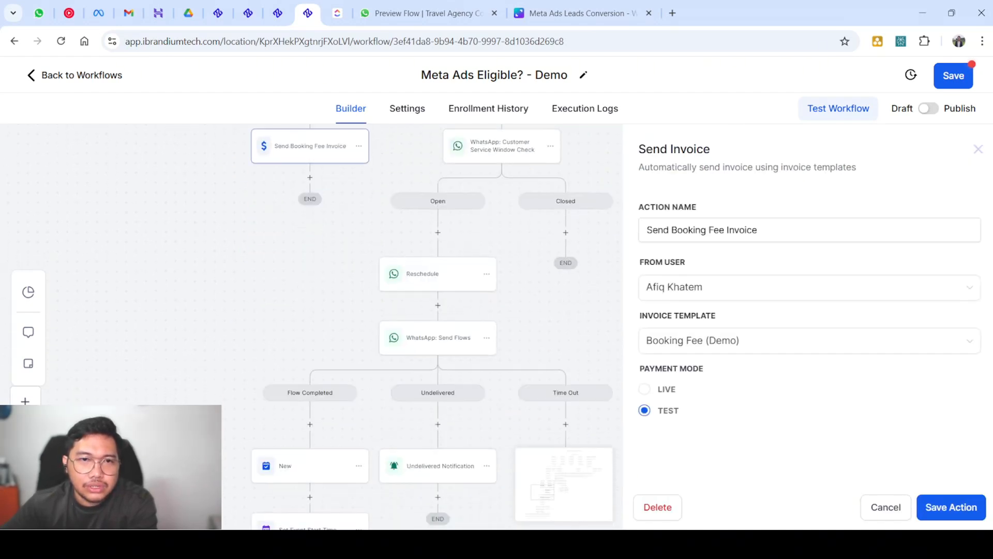
pyautogui.scroll(7, 310, 331)
pyautogui.scroll(1, 341, 397)
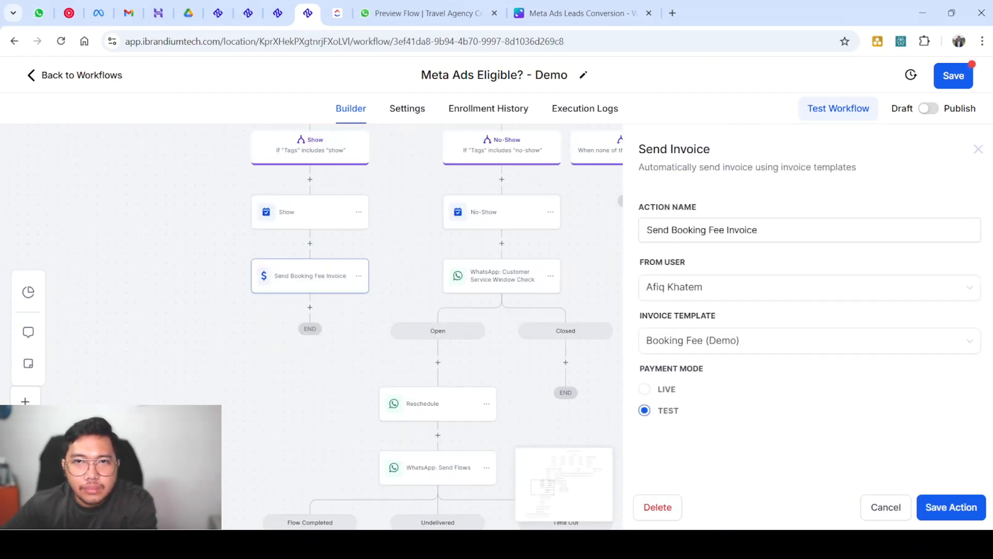
pyautogui.scroll(-2, 341, 397)
pyautogui.scroll(-9, 342, 397)
pyautogui.scroll(-4, 318, 331)
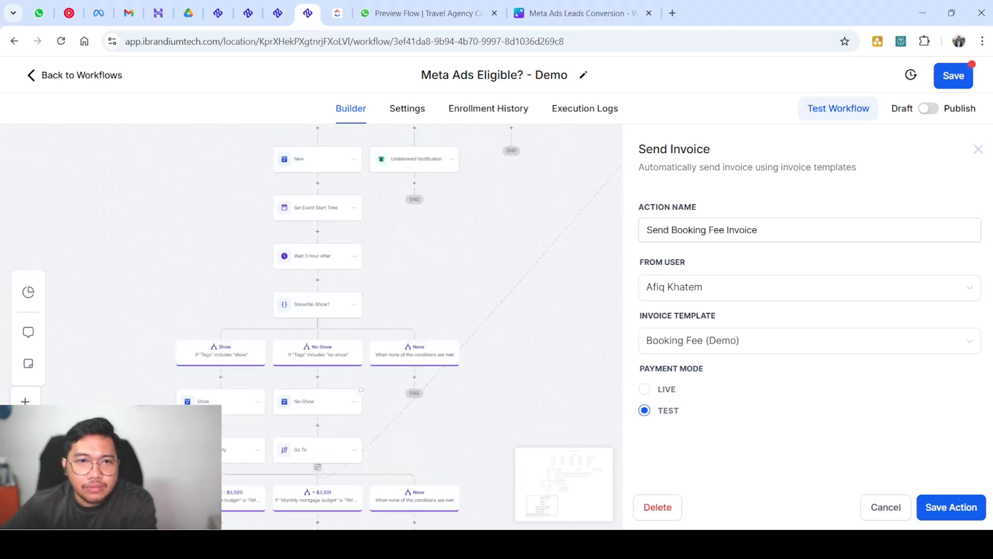
pyautogui.scroll(12, 310, 331)
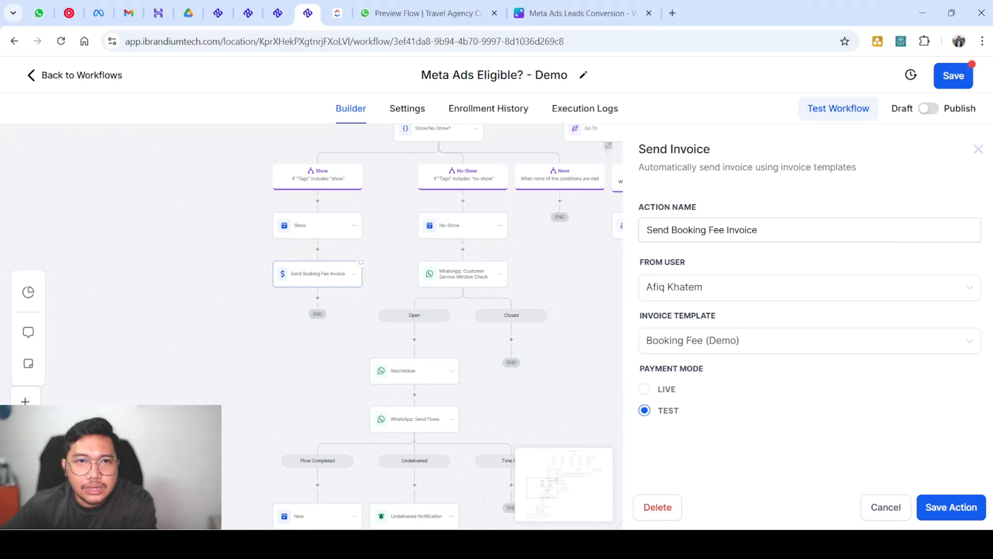
pyautogui.scroll(7, 329, 283)
pyautogui.scroll(4, 329, 283)
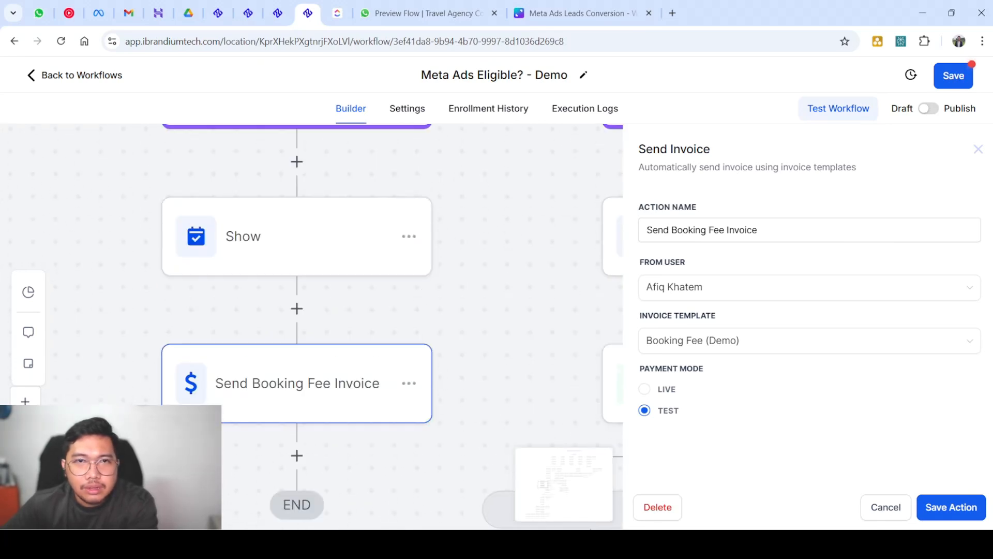
pyautogui.click(476, 296)
pyautogui.scroll(-2, 476, 296)
pyautogui.scroll(2, 476, 296)
pyautogui.scroll(-5, 475, 297)
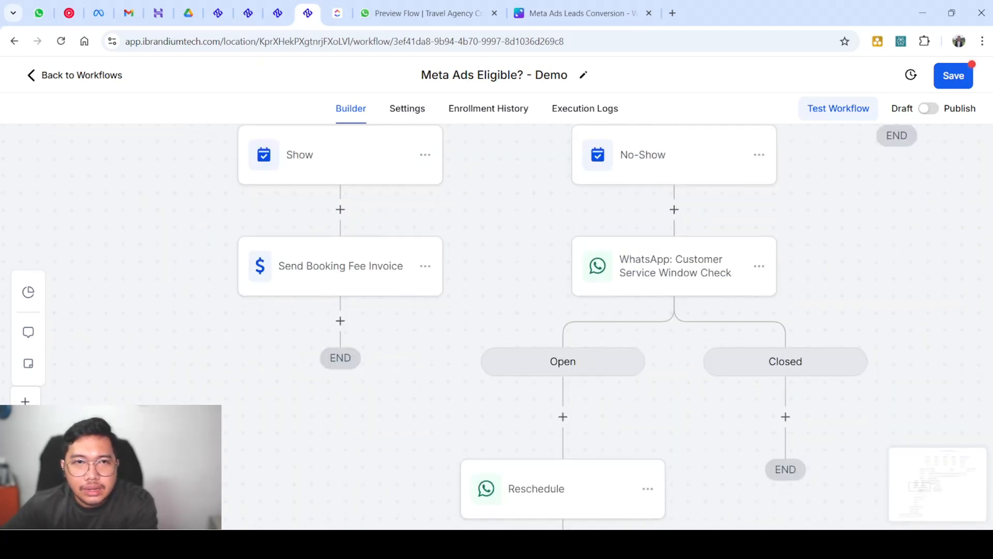
pyautogui.scroll(-3, 475, 297)
pyautogui.scroll(3, 475, 297)
pyautogui.scroll(-4, 474, 297)
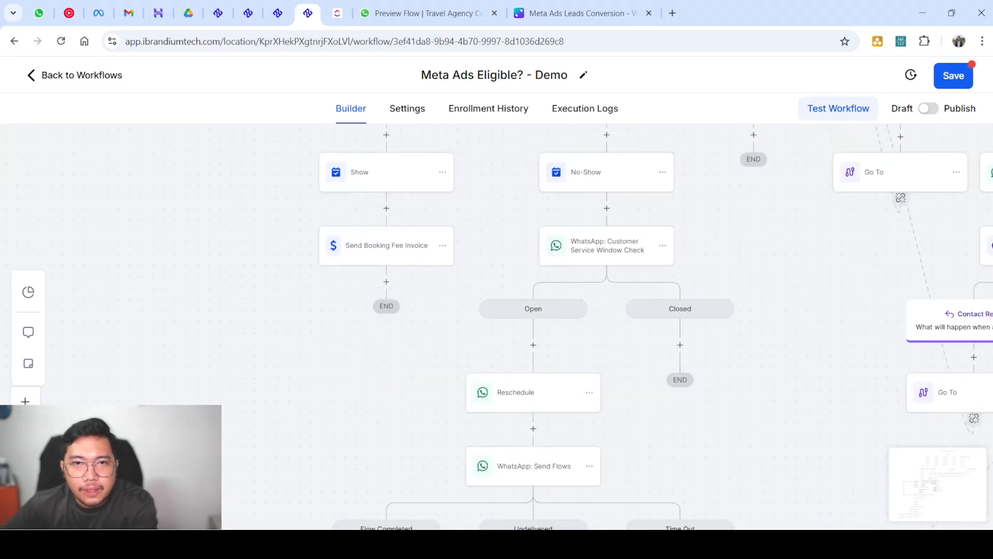
# Delete the Send Booking Fee Invoice step from the Show branch
pyautogui.click(442, 246)
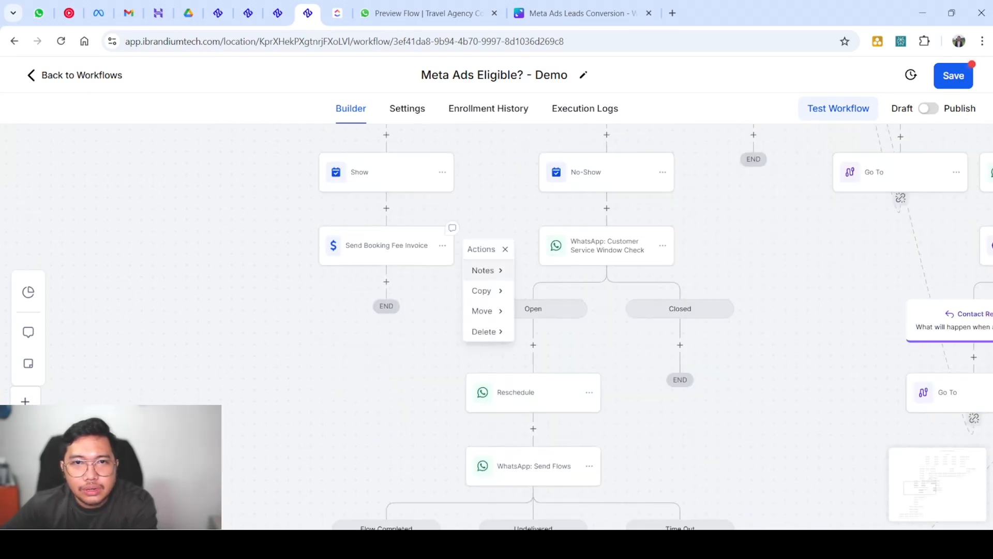
pyautogui.moveTo(484, 331)
pyautogui.click(548, 270)
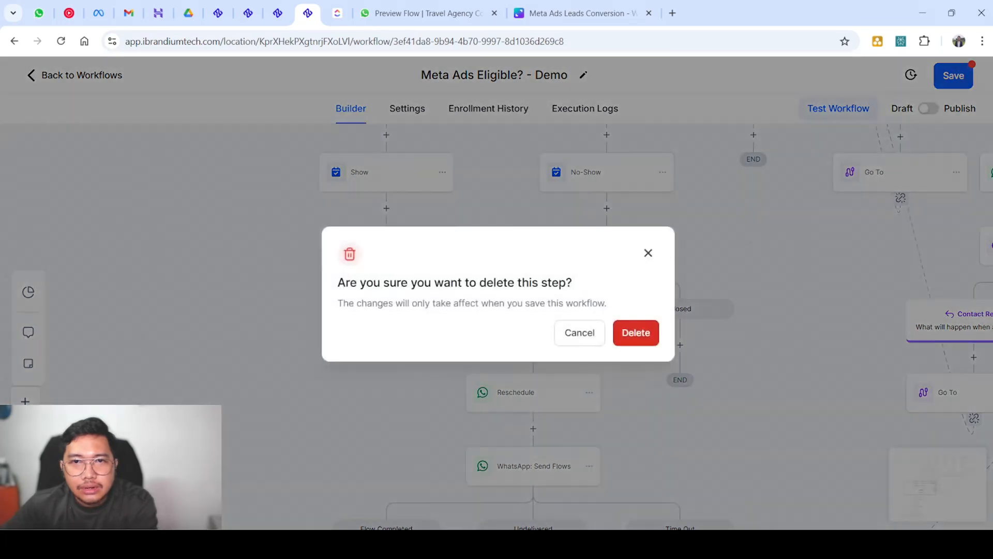
pyautogui.click(636, 333)
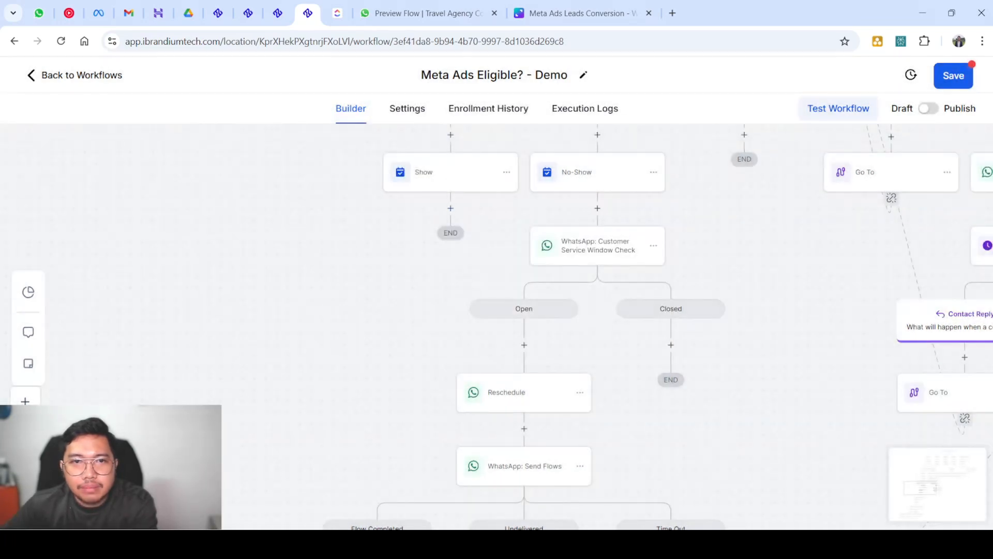
# Add a Go To action under the Show step
pyautogui.click(451, 208)
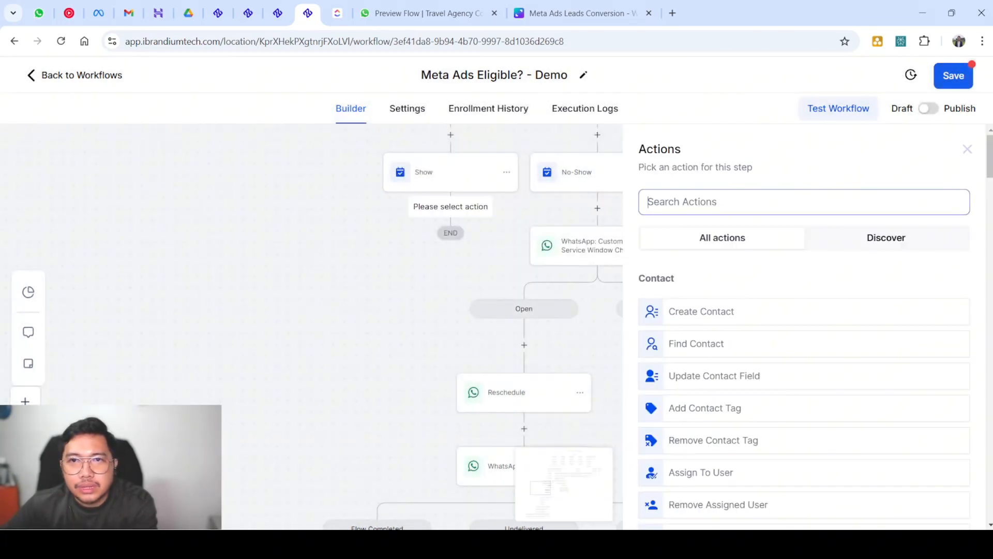
pyautogui.write('g')
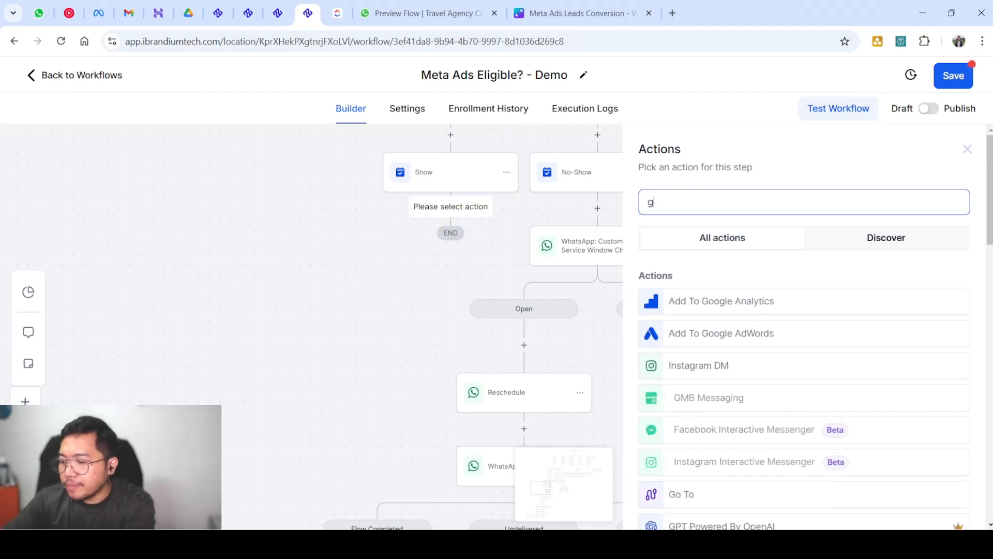
pyautogui.write('o ')
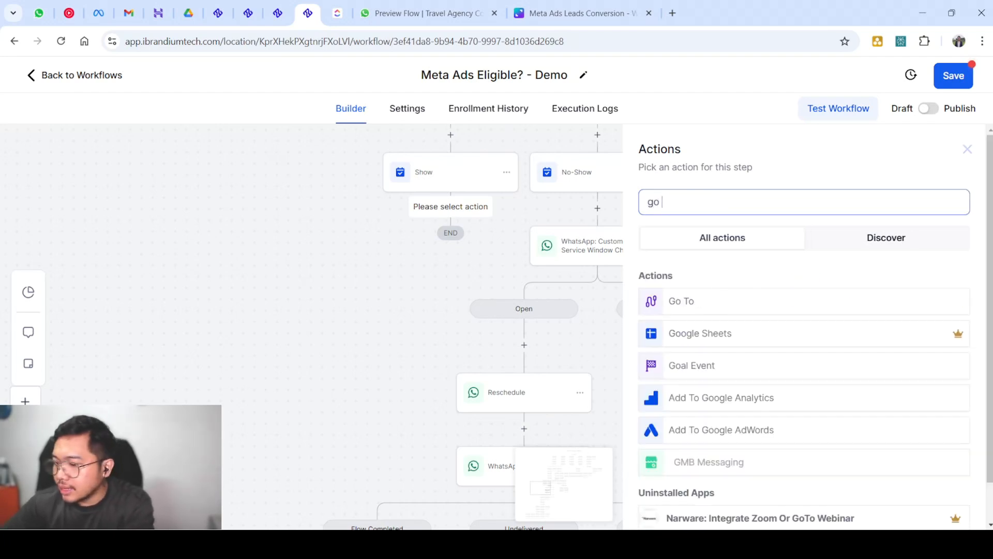
pyautogui.write('t')
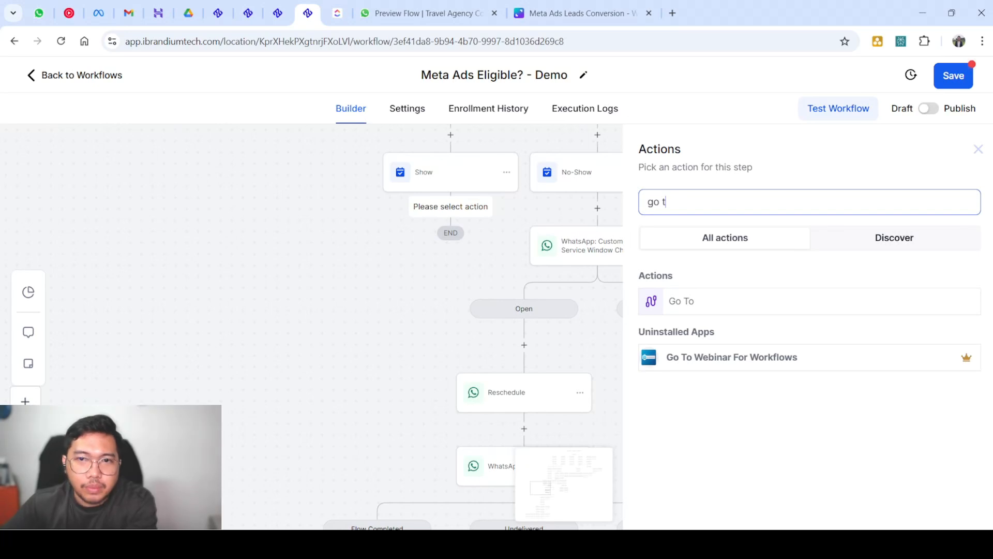
pyautogui.press('Return')
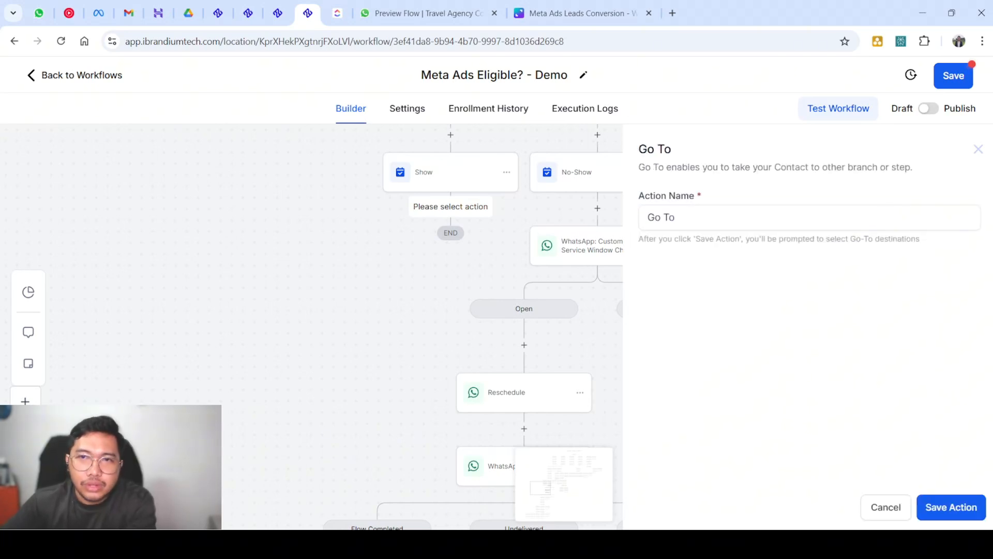
# Save the Go To action under Show and link it to a destination step further down
pyautogui.click(951, 507)
pyautogui.scroll(-10, 363, 337)
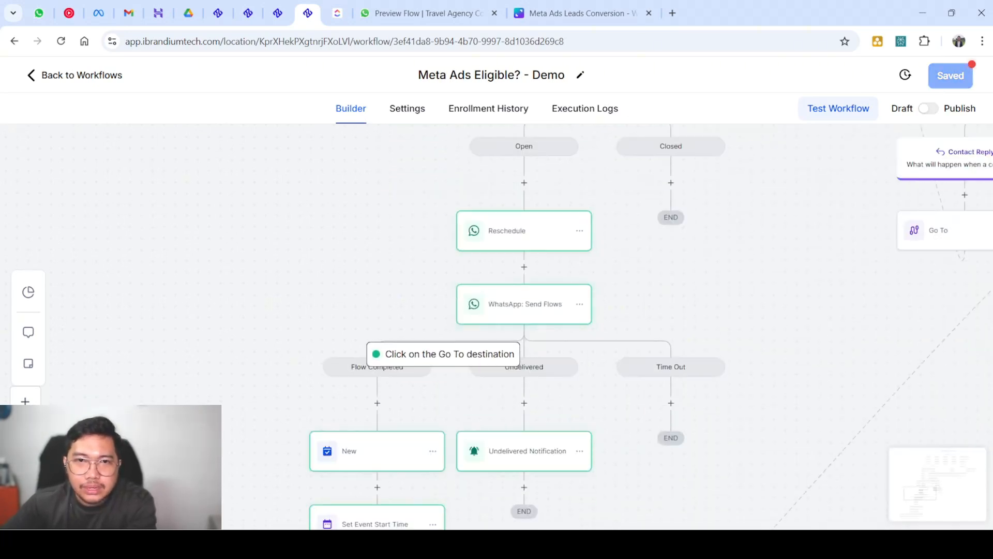
pyautogui.scroll(-3, 288, 339)
pyautogui.scroll(-2, 220, 365)
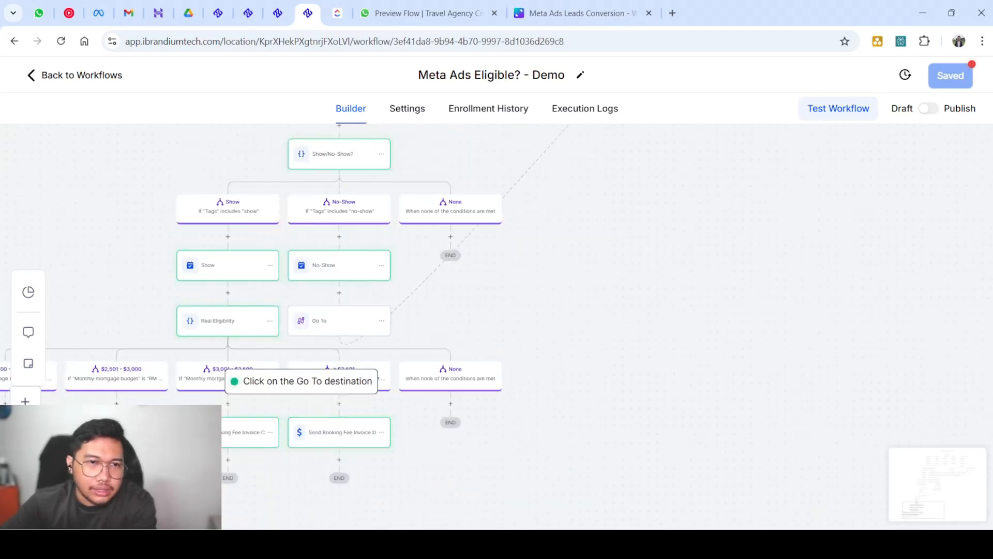
pyautogui.scroll(3, 154, 365)
pyautogui.scroll(-4, 154, 366)
pyautogui.hscroll(-4, 157, 373)
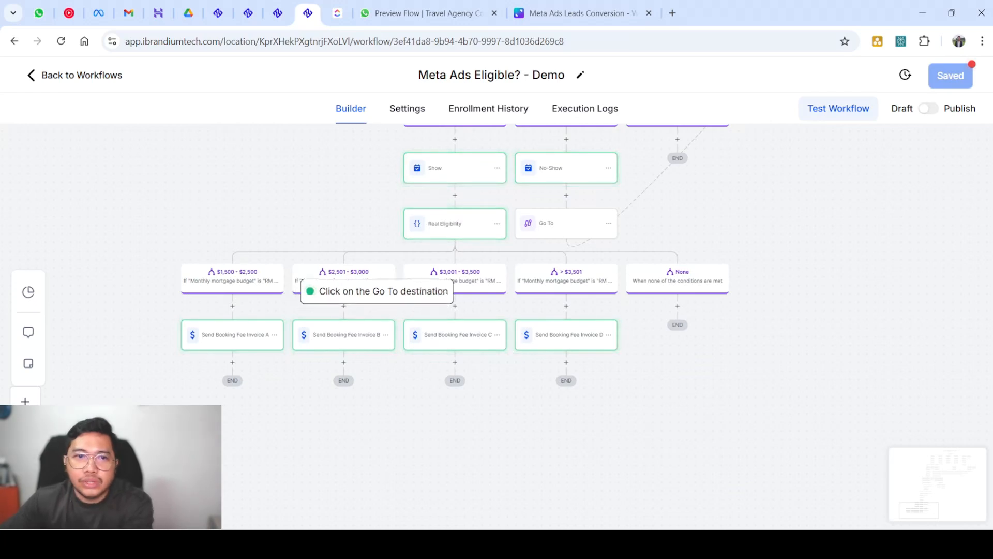
pyautogui.scroll(2, 430, 262)
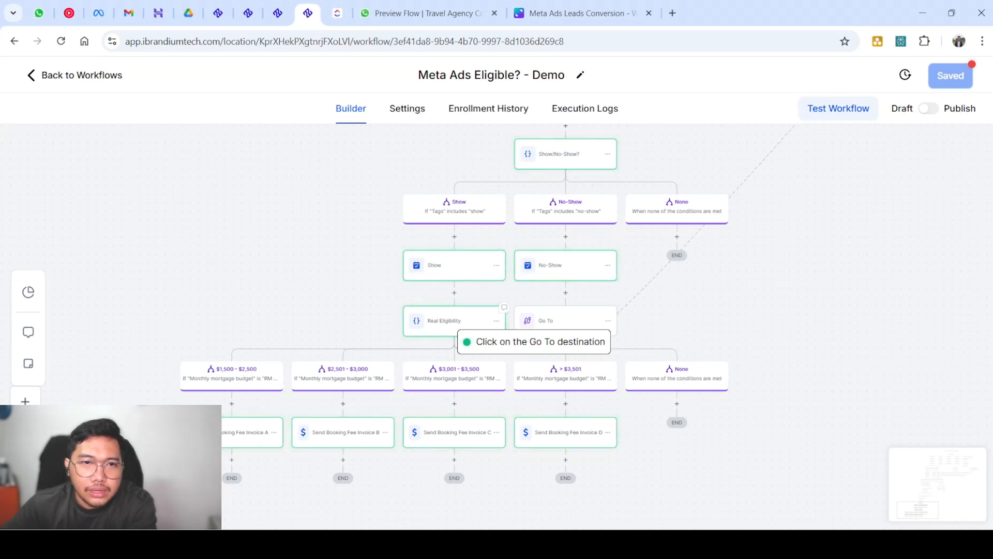
pyautogui.click(460, 334)
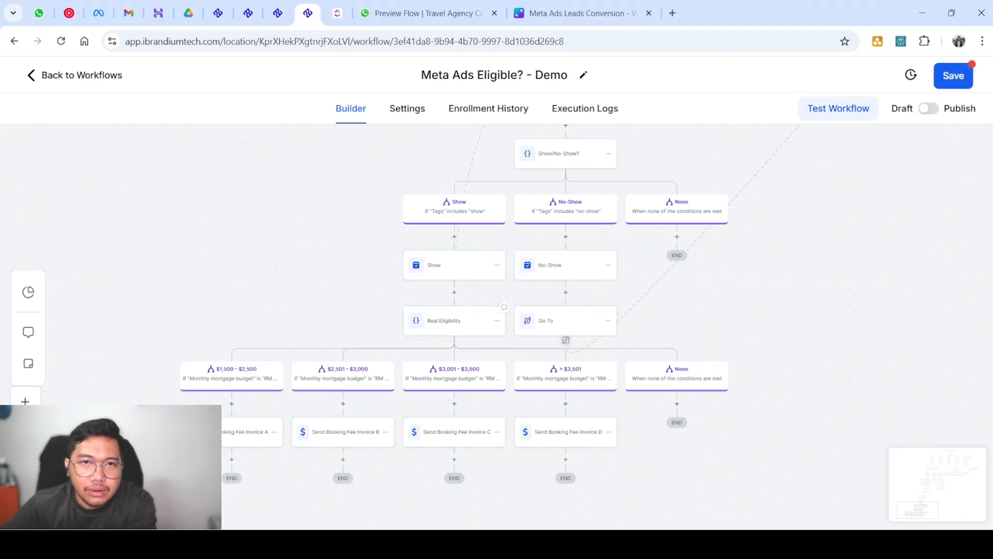
pyautogui.scroll(20, 497, 326)
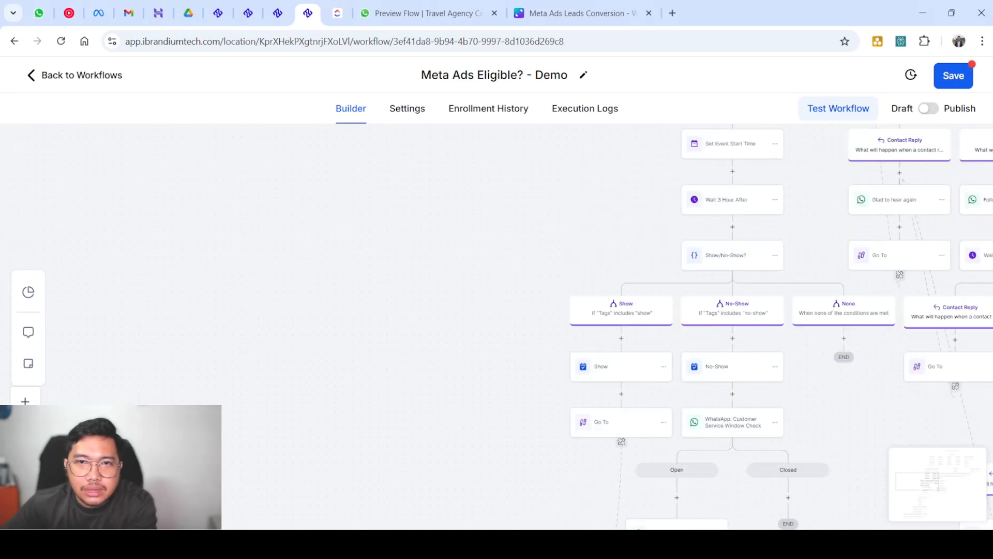
pyautogui.scroll(-14, 497, 326)
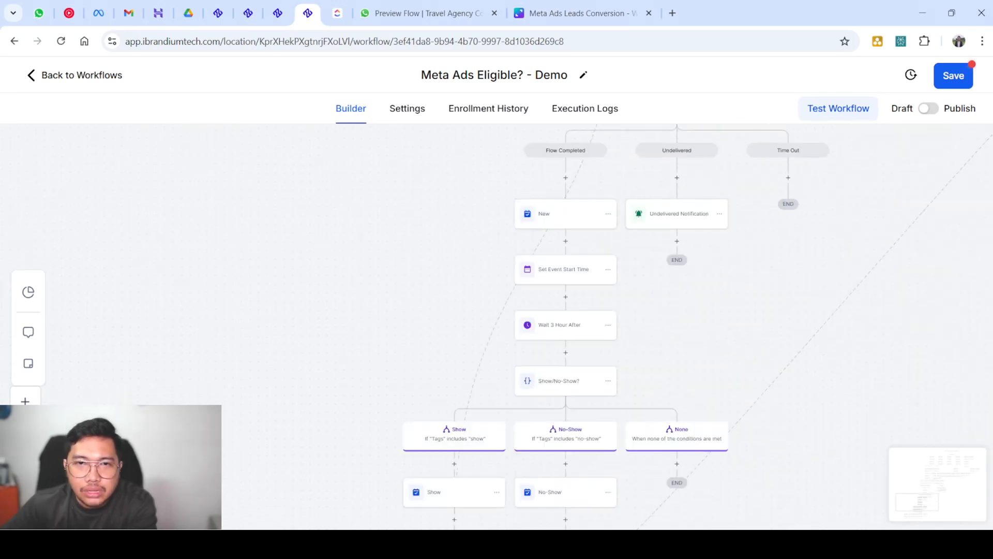
pyautogui.scroll(-5, 437, 331)
pyautogui.scroll(1, 436, 331)
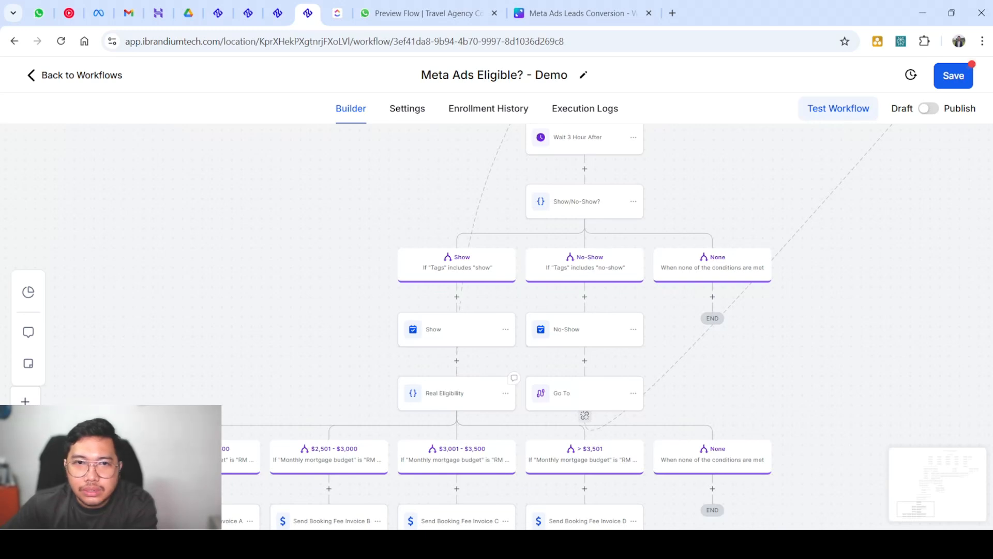
# Rename the Real Eligibility condition to 'Property Of Choice'
pyautogui.click(457, 393)
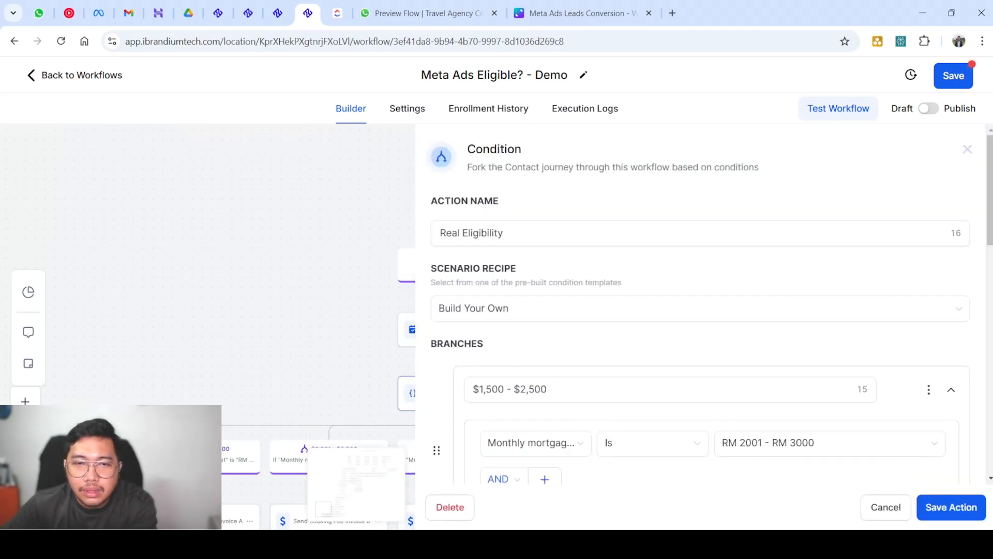
pyautogui.hotkey('ctrl', '+')
pyautogui.hotkey('ctrl', '+')
pyautogui.hotkey('ctrl', '-')
pyautogui.hotkey('ctrl', '-')
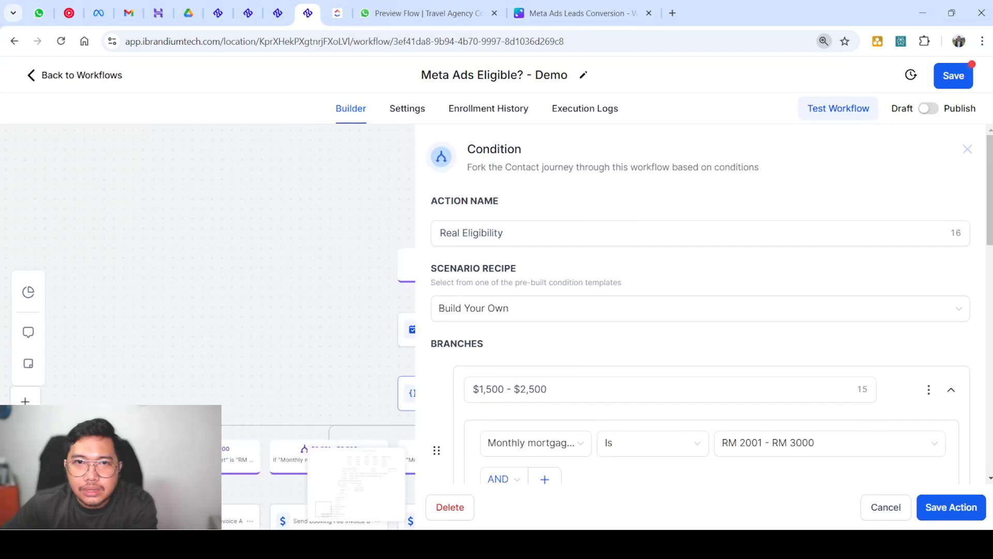
pyautogui.tripleClick(486, 233)
pyautogui.write('P')
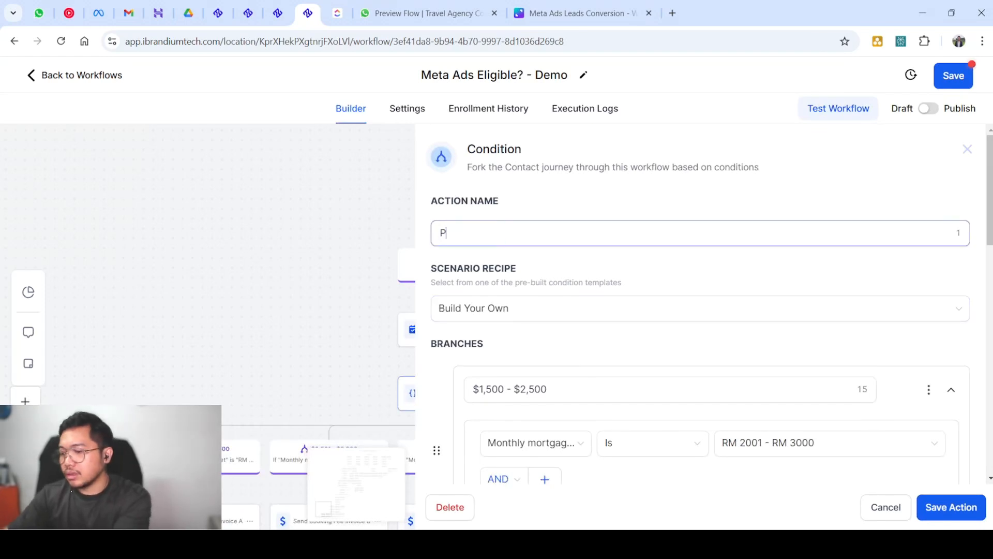
pyautogui.write('roperty ')
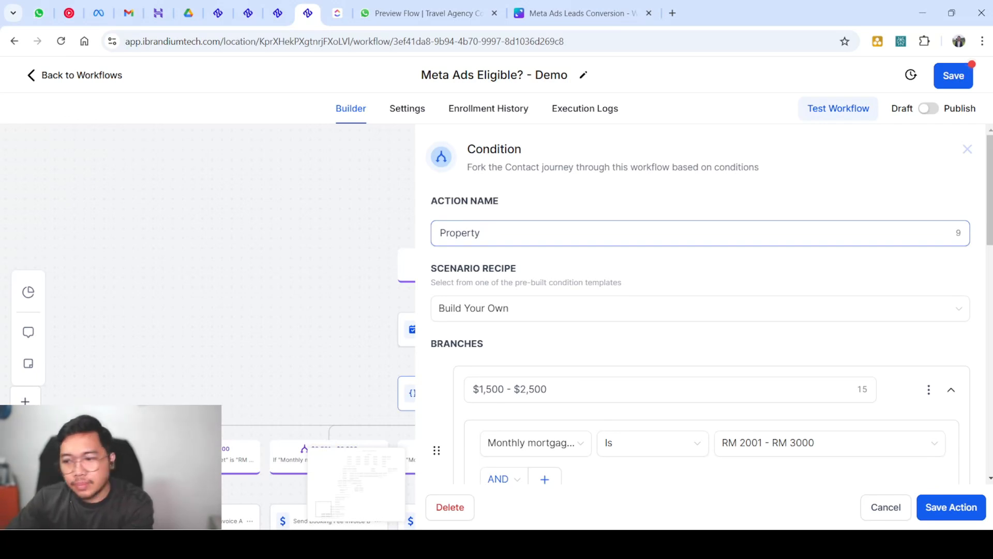
pyautogui.write('Of Choice')
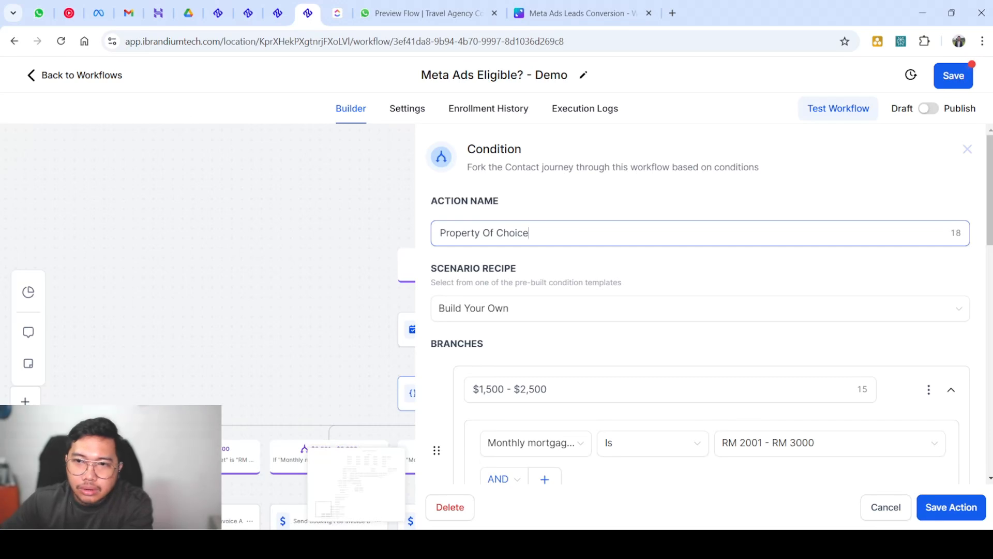
pyautogui.press('Return')
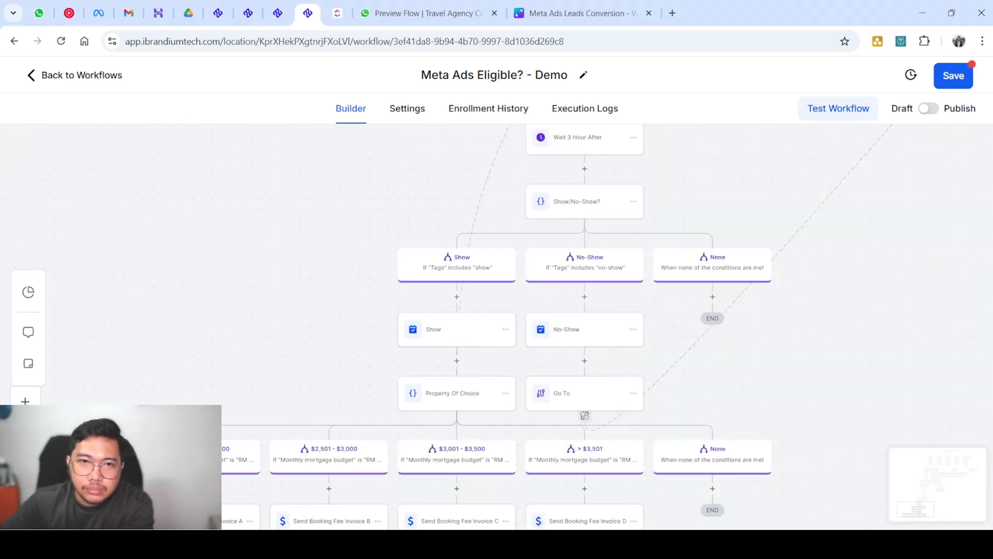
pyautogui.scroll(-5, 497, 326)
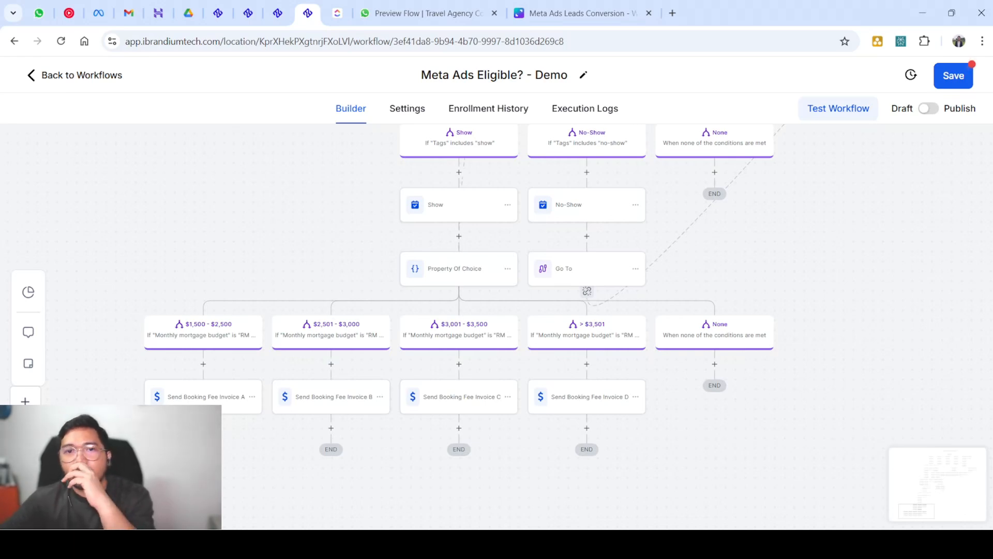
pyautogui.scroll(5, 497, 311)
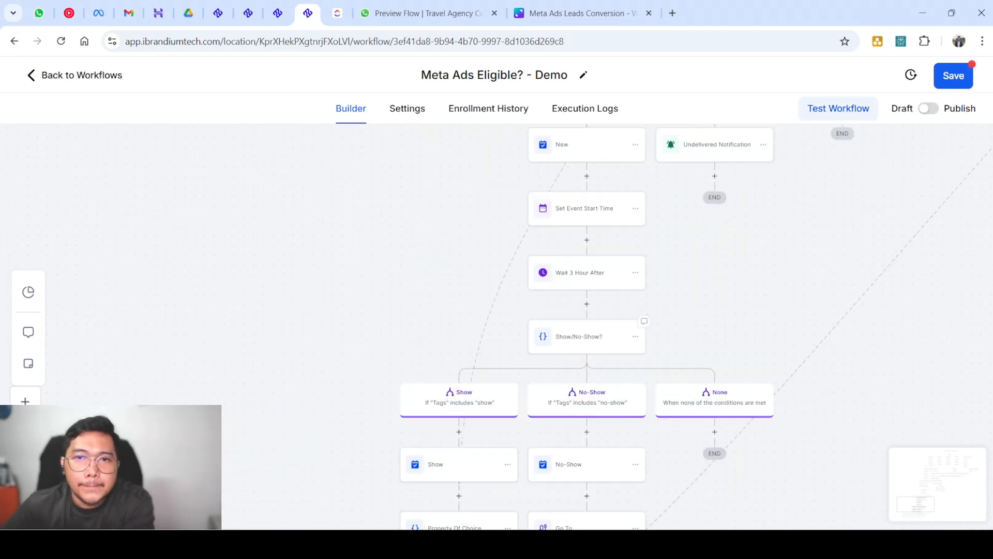
pyautogui.scroll(15, 569, 326)
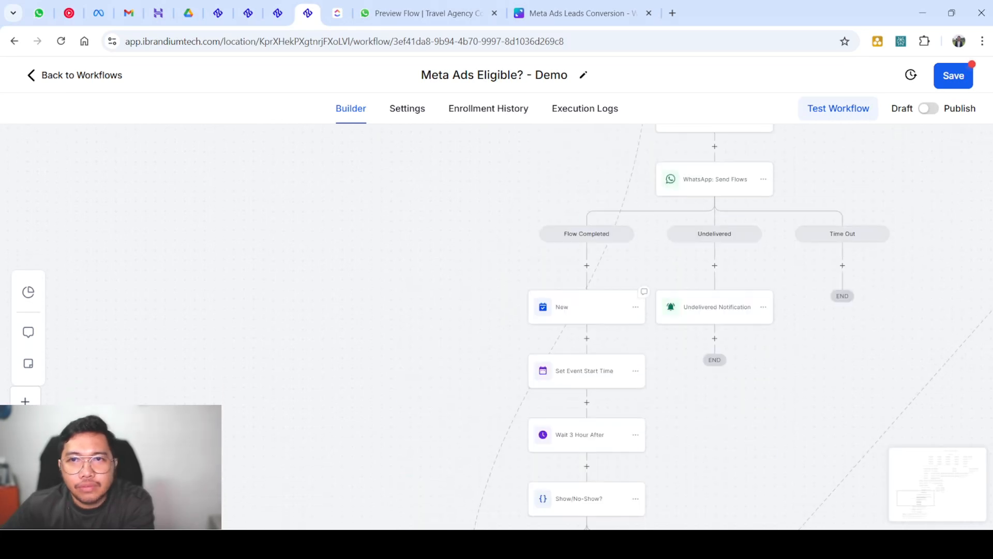
pyautogui.hscroll(10, 569, 326)
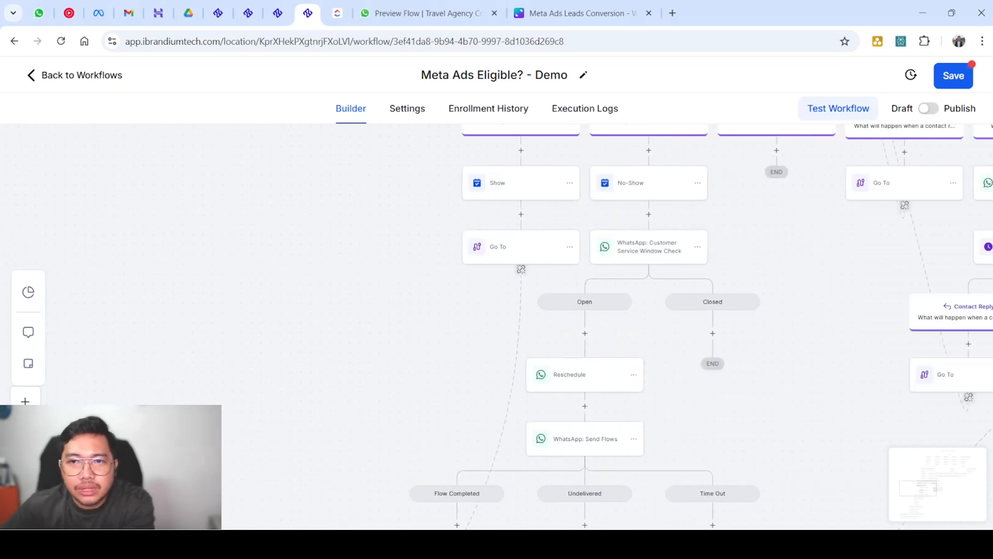
pyautogui.scroll(5, 569, 326)
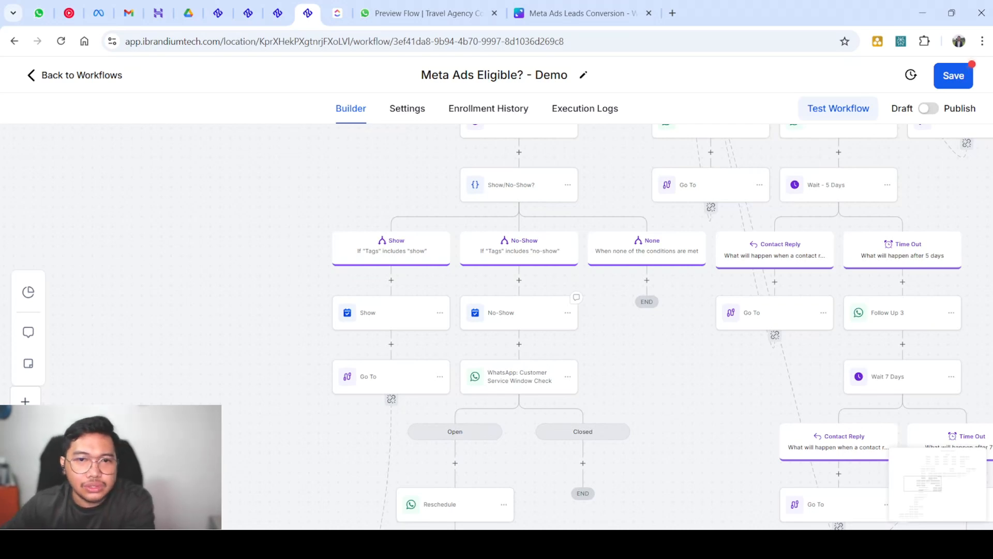
pyautogui.scroll(-2, 662, 326)
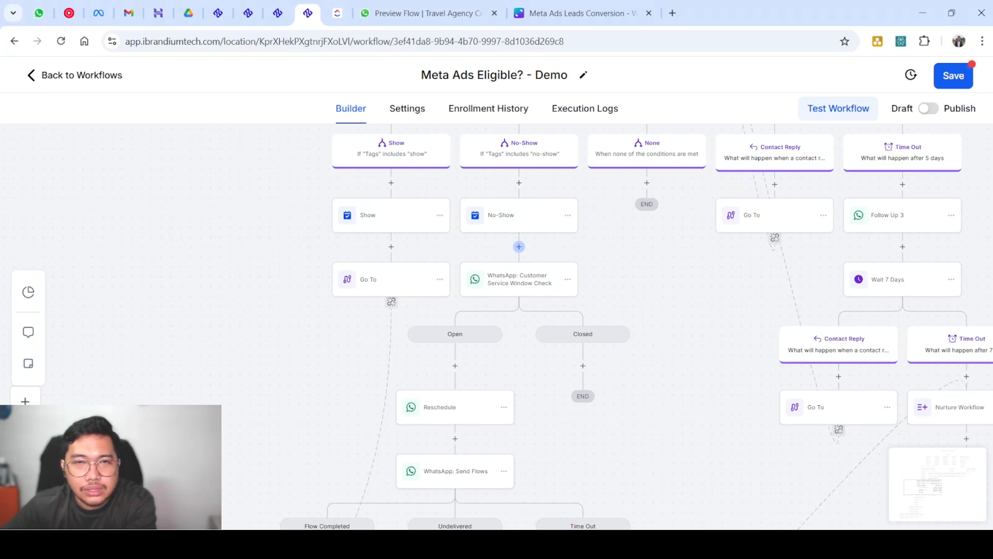
pyautogui.scroll(3, 519, 246)
pyautogui.scroll(-1, 519, 246)
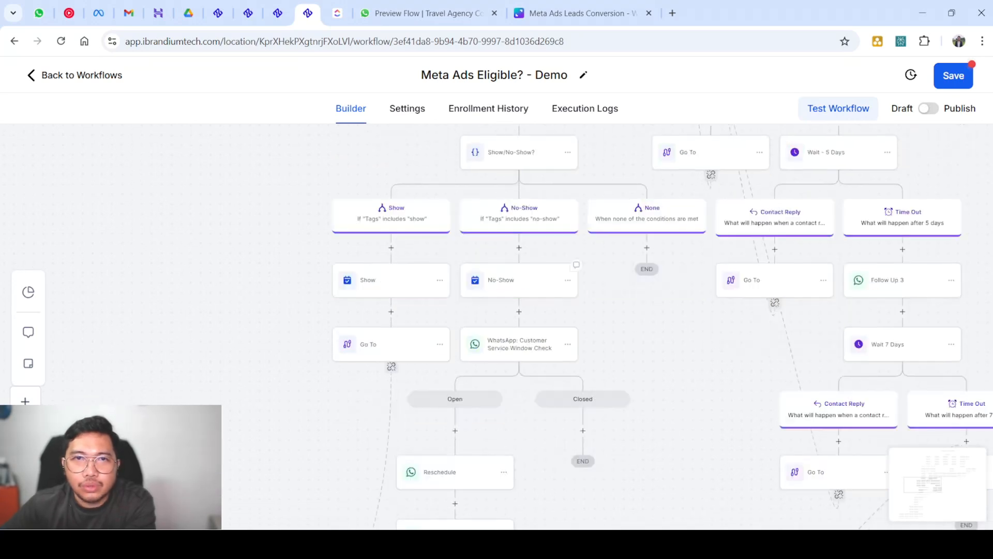
pyautogui.scroll(1, 519, 246)
pyautogui.scroll(2, 519, 246)
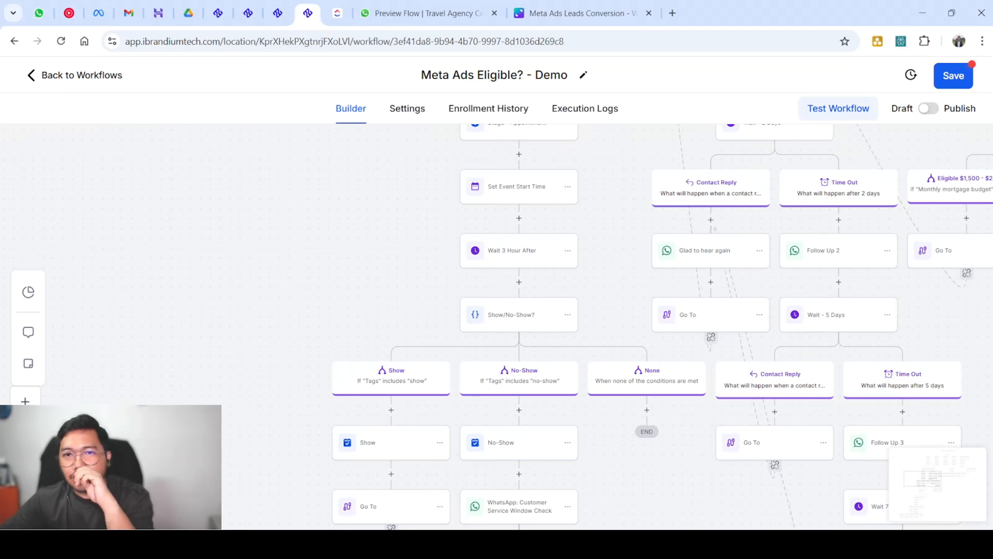
pyautogui.scroll(-4, 519, 280)
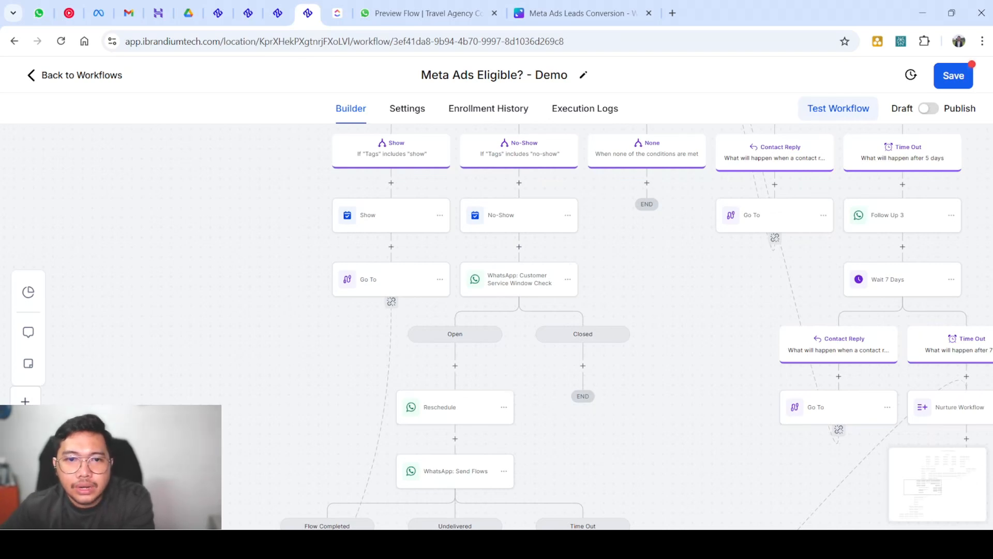
pyautogui.scroll(-2, 465, 404)
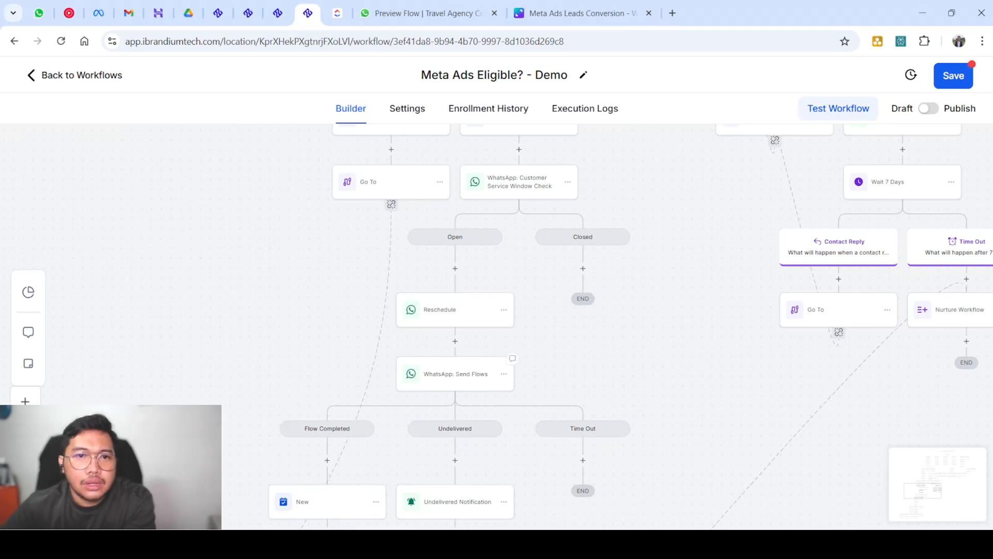
pyautogui.scroll(-2, 465, 362)
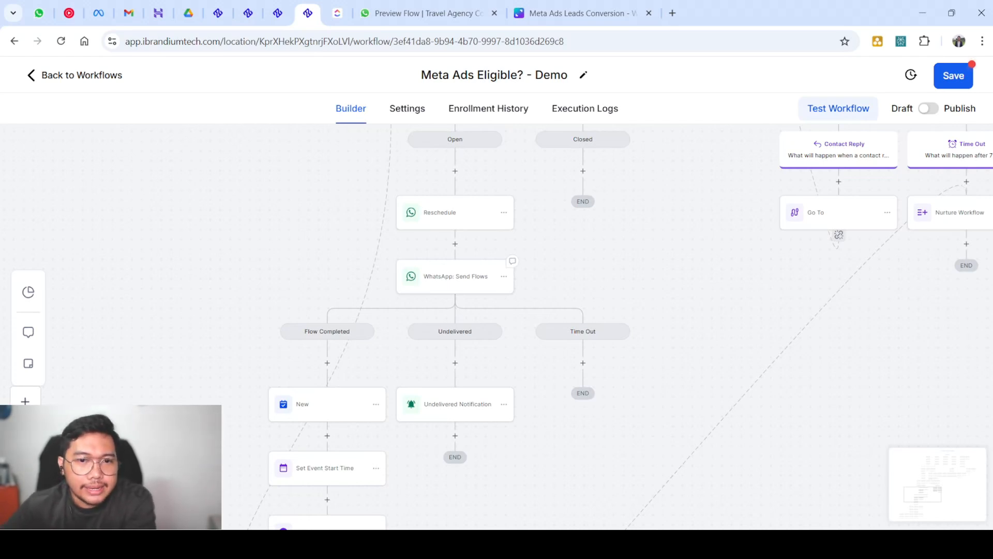
pyautogui.scroll(-1, 465, 321)
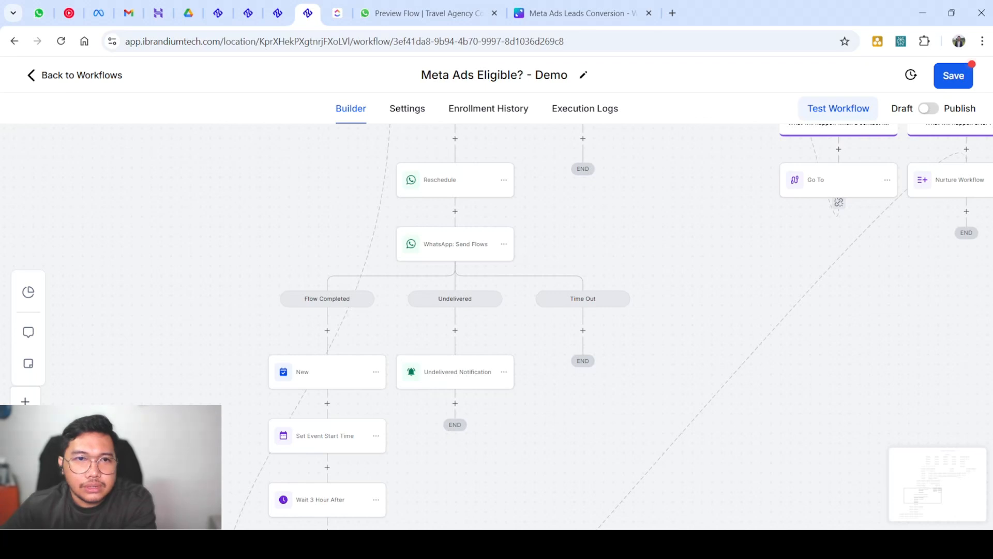
pyautogui.scroll(-5, 456, 331)
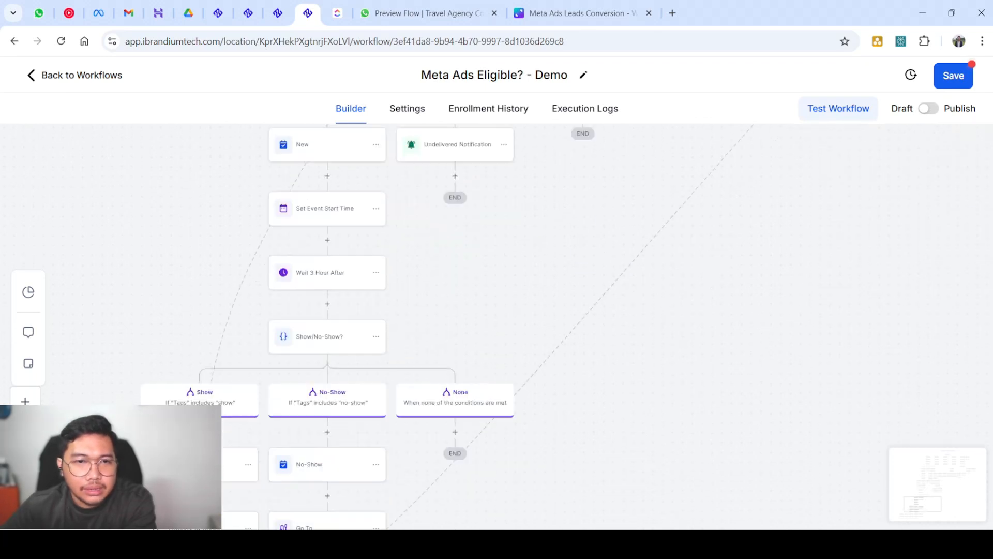
pyautogui.scroll(-3, 455, 331)
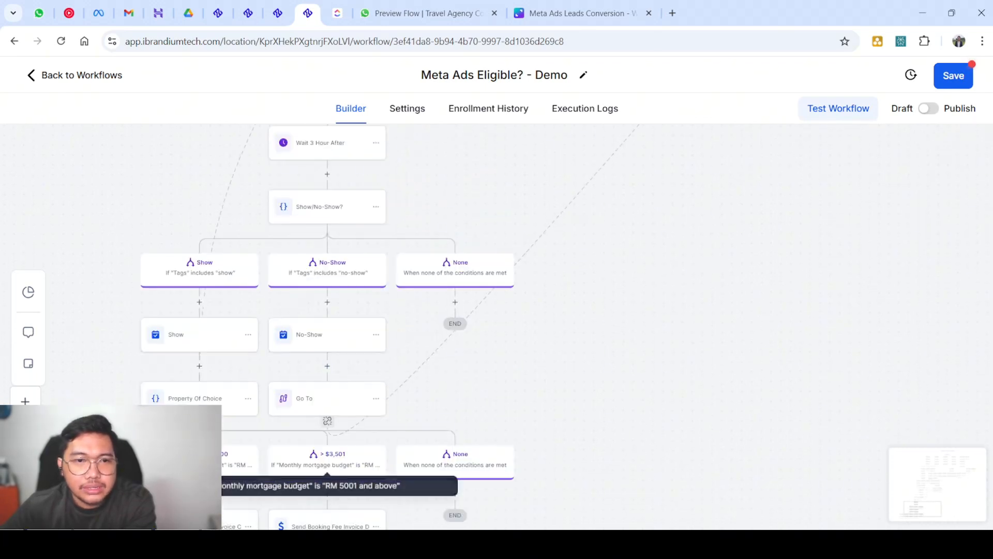
pyautogui.scroll(-2, 336, 465)
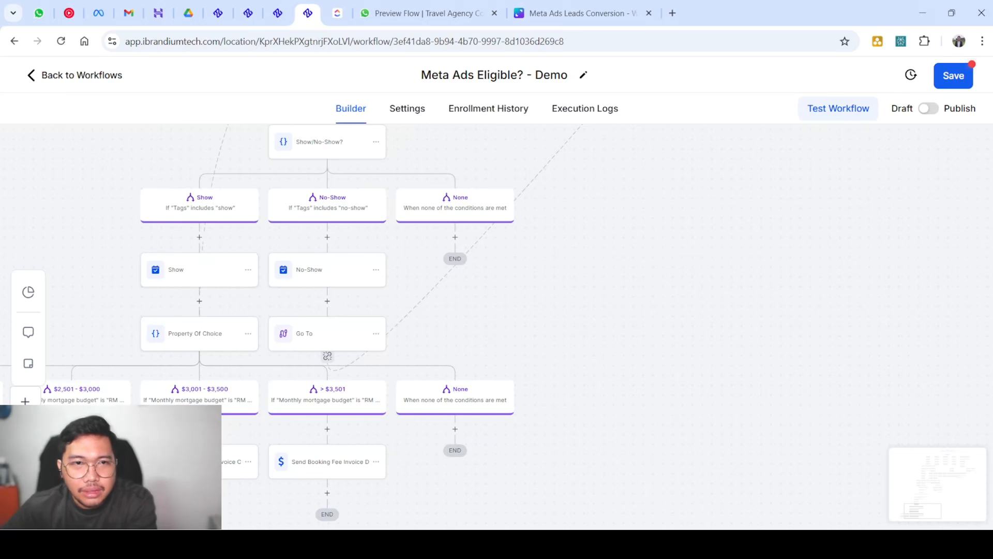
pyautogui.scroll(8, 424, 326)
pyautogui.hscroll(3, 303, 427)
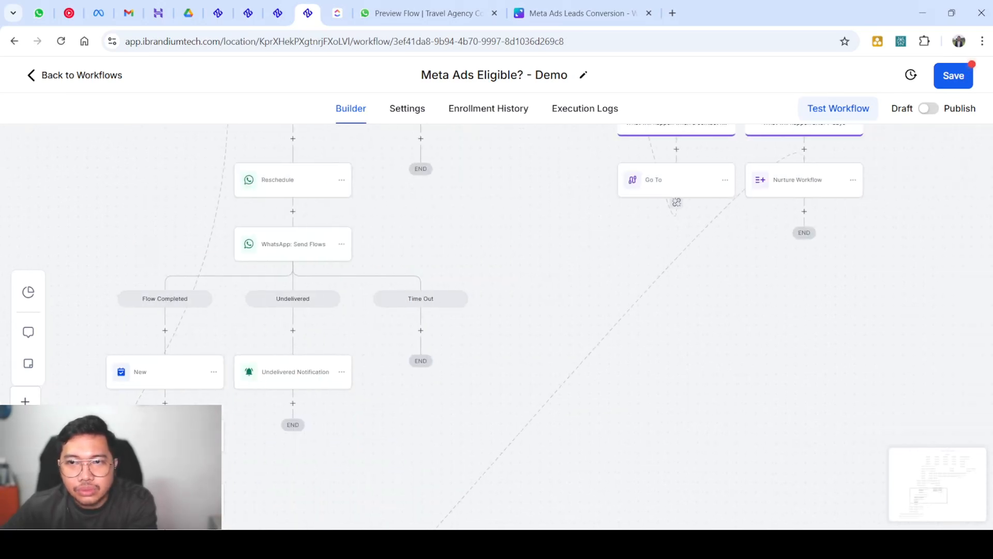
pyautogui.scroll(2, 303, 427)
pyautogui.scroll(1, 302, 427)
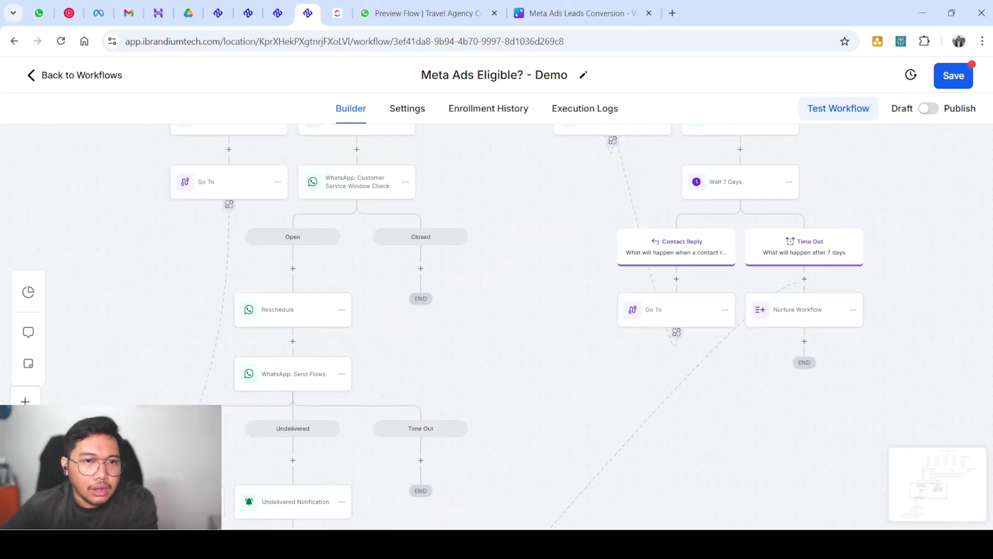
pyautogui.scroll(-2, 302, 321)
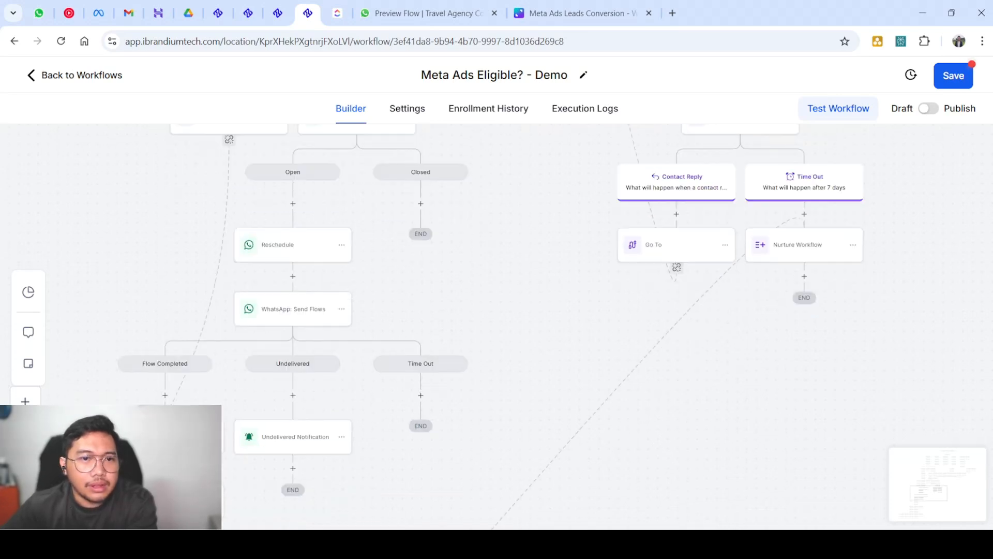
pyautogui.scroll(-1, 303, 290)
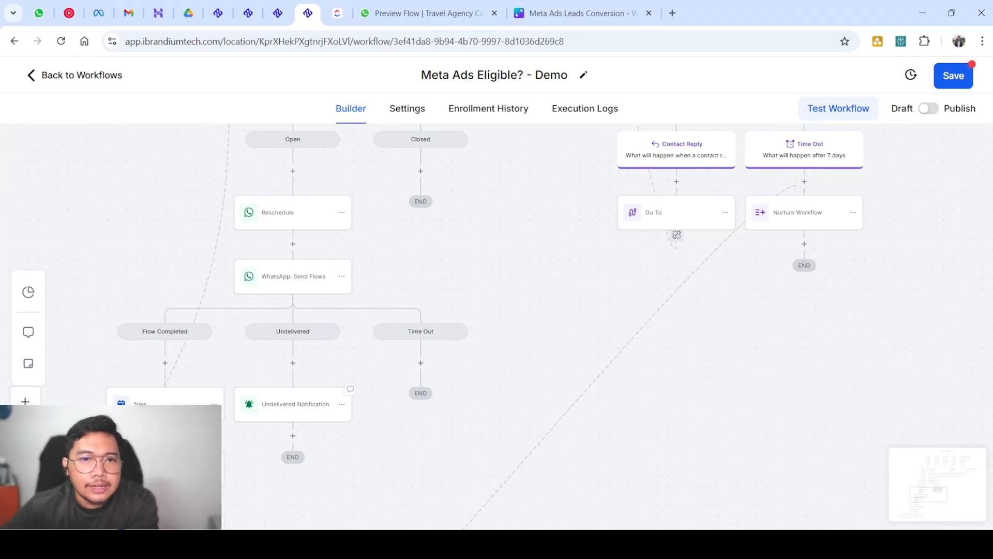
pyautogui.scroll(1, 533, 314)
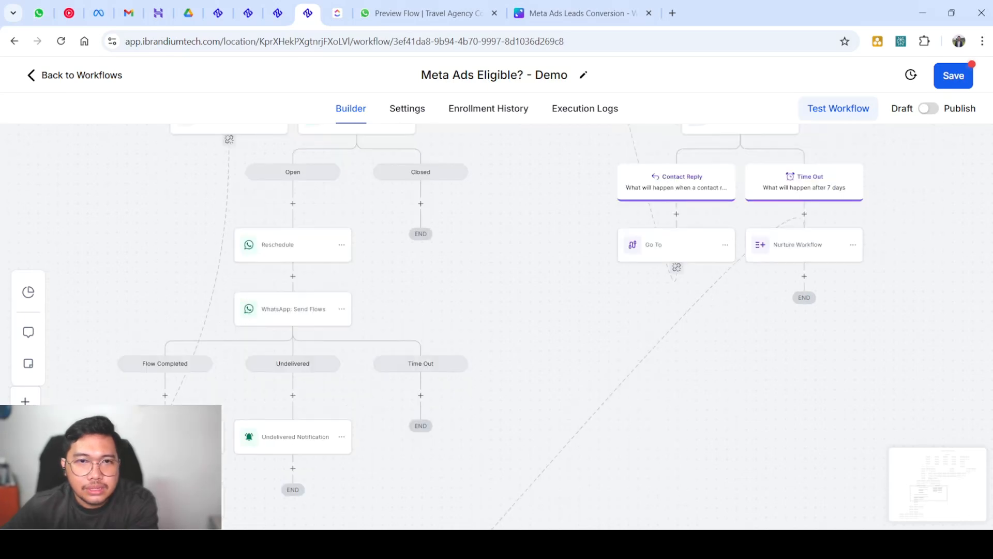
# Add a Go To action under the Time Out branch of WhatsApp: Send Flows
pyautogui.click(421, 395)
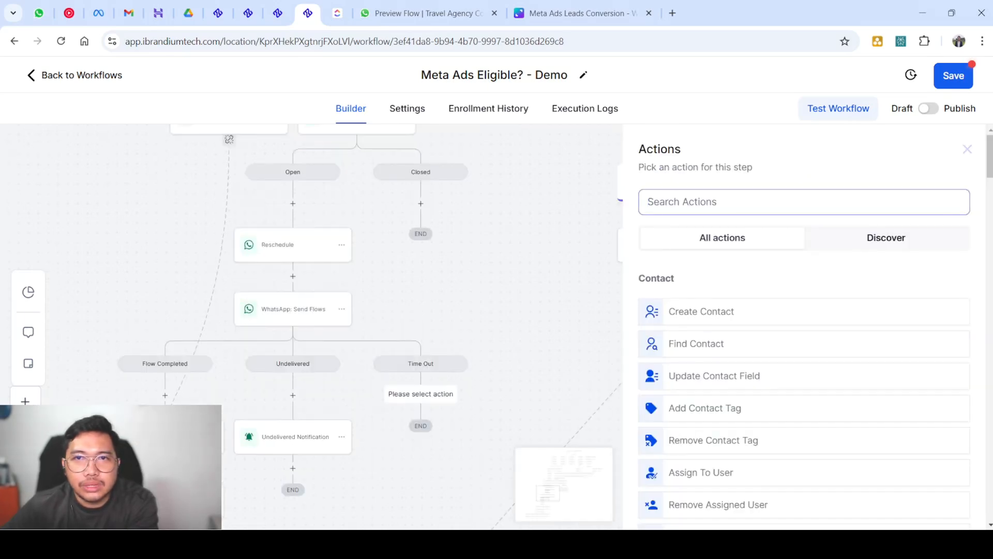
pyautogui.write('got')
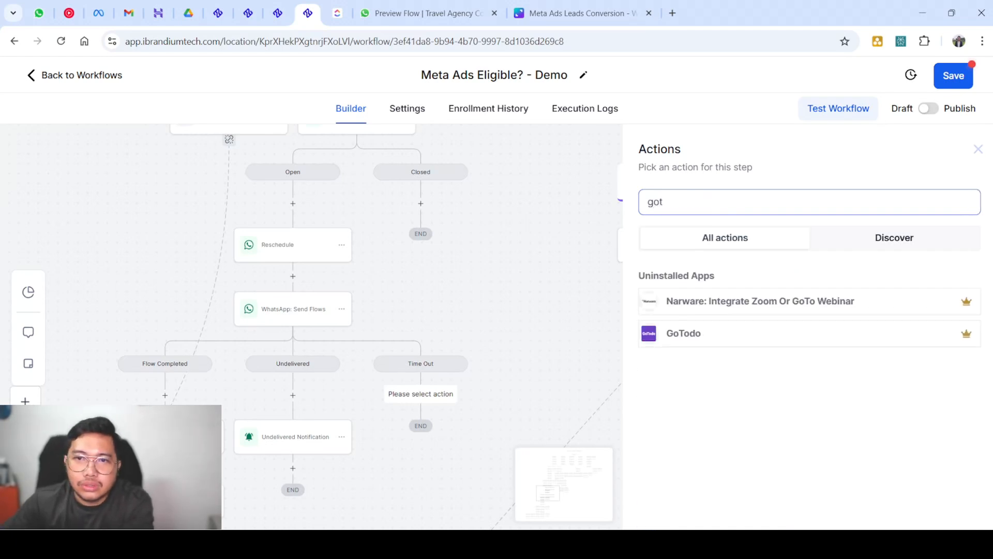
pyautogui.press('BackSpace')
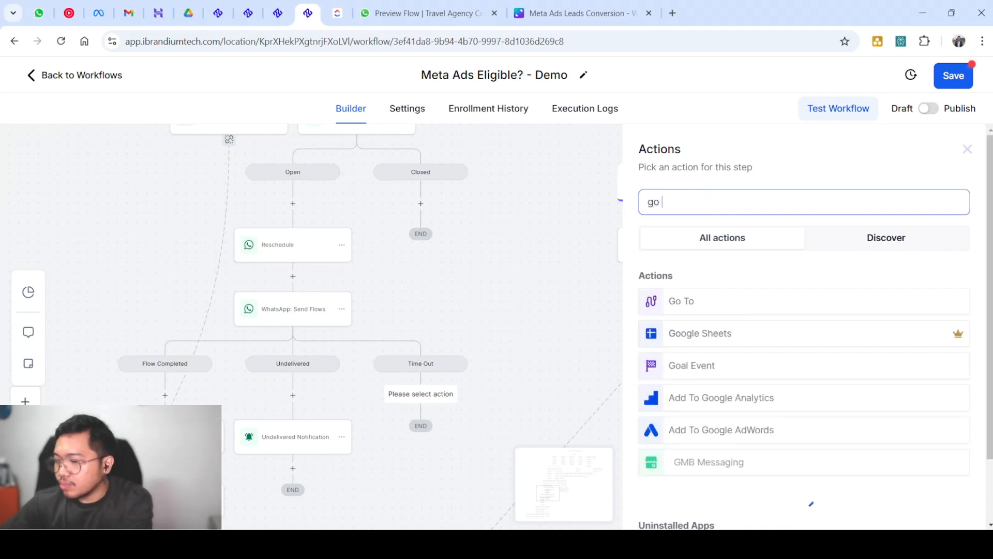
pyautogui.write('to')
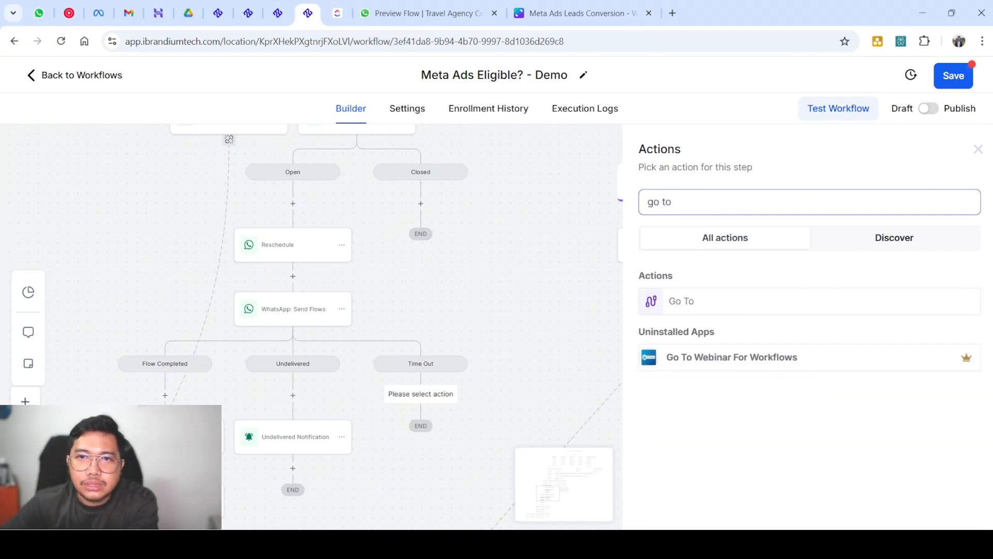
pyautogui.click(724, 301)
pyautogui.click(950, 507)
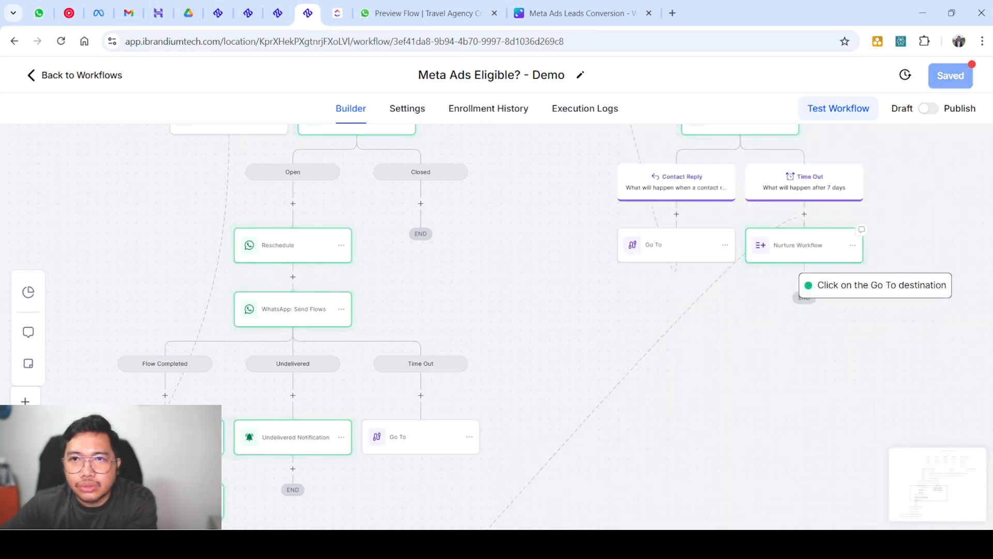
# Set Nurture Workflow as the Go To step's destination
pyautogui.click(801, 246)
pyautogui.scroll(5, 496, 326)
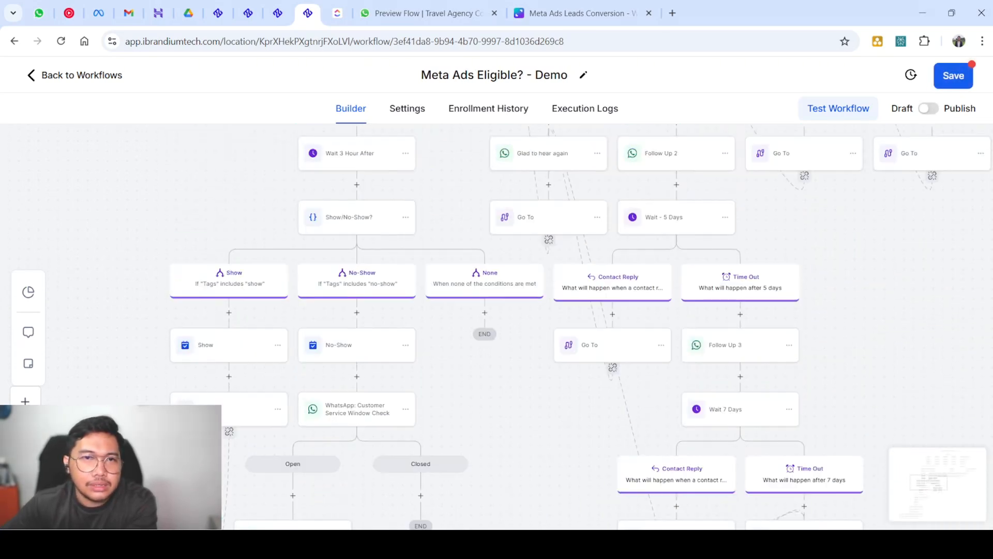
pyautogui.scroll(-5, 496, 326)
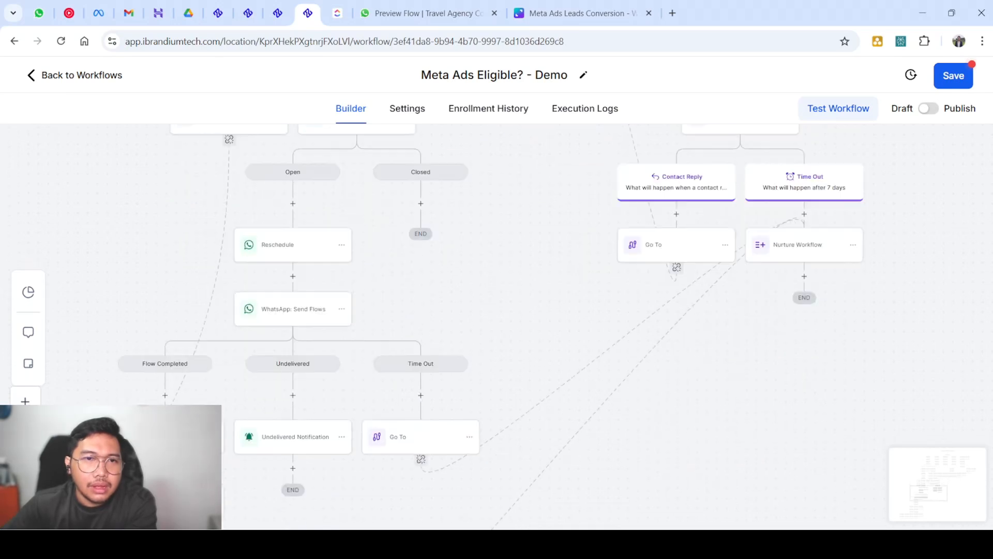
pyautogui.scroll(-2, 497, 326)
pyautogui.scroll(4, 496, 325)
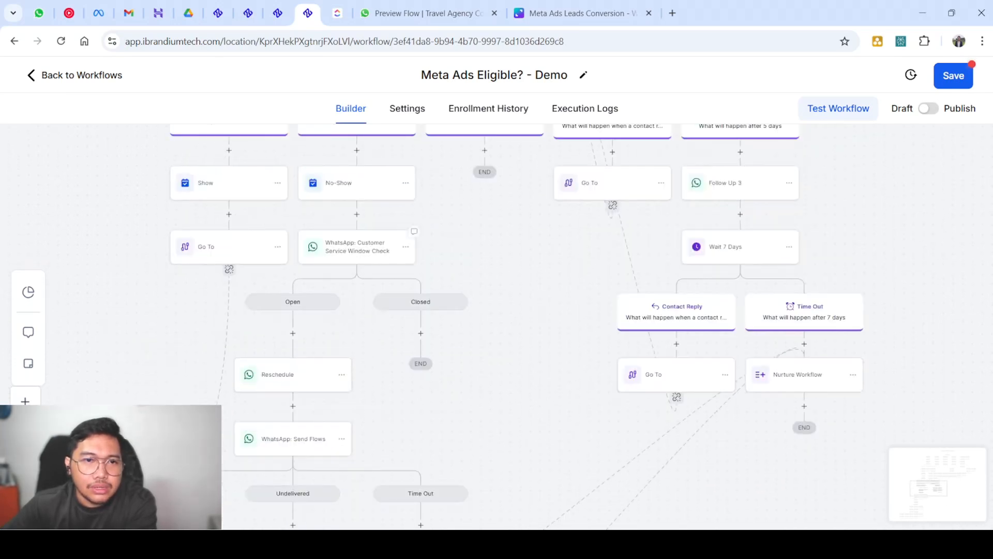
pyautogui.scroll(-2, 497, 326)
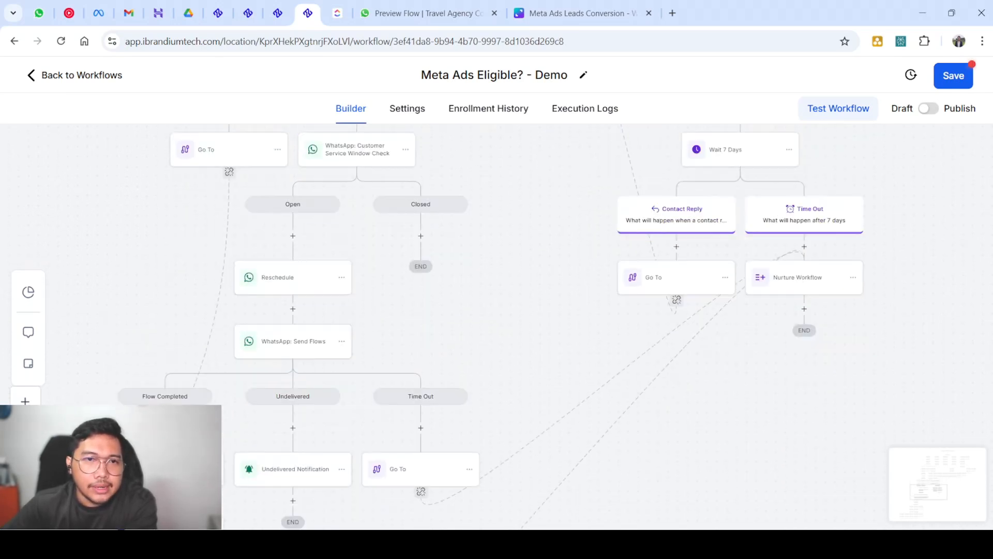
pyautogui.scroll(-2, 497, 326)
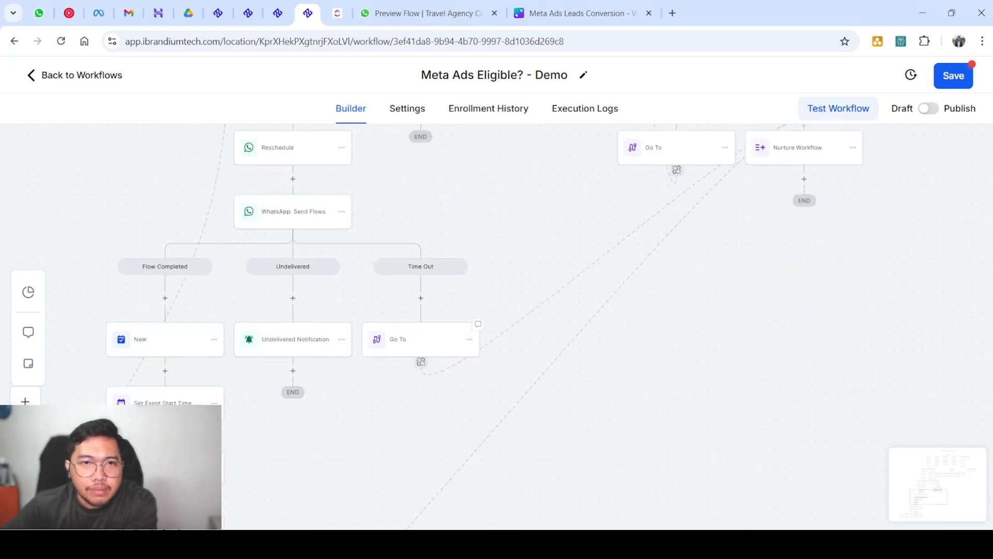
pyautogui.scroll(2, 497, 326)
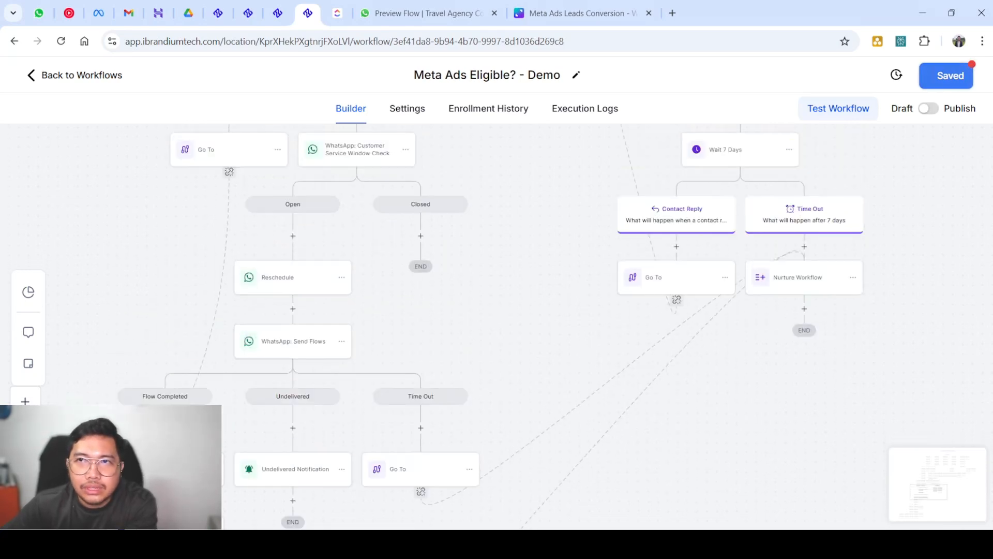
# Dismiss the saved notice, return to the Workflow List, and open the Invoice Paid? workflow
pyautogui.scroll(-3, 590, 307)
pyautogui.scroll(-4, 591, 308)
pyautogui.scroll(-4, 497, 326)
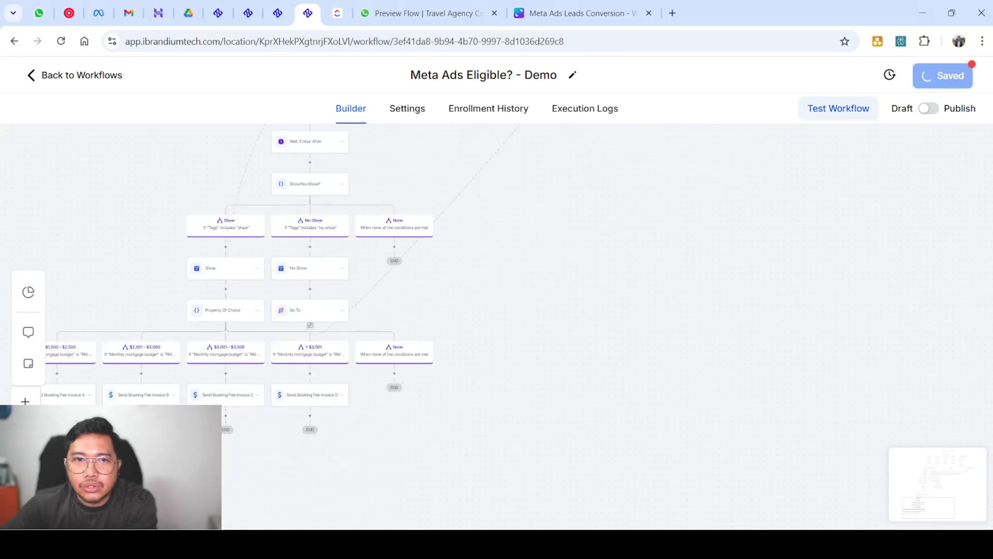
pyautogui.hscroll(3, 496, 326)
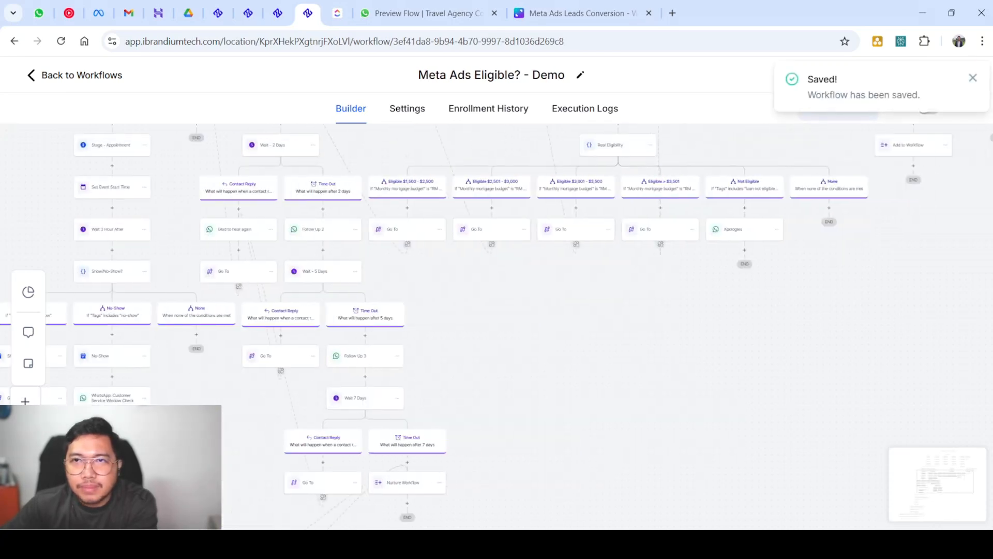
pyautogui.click(975, 78)
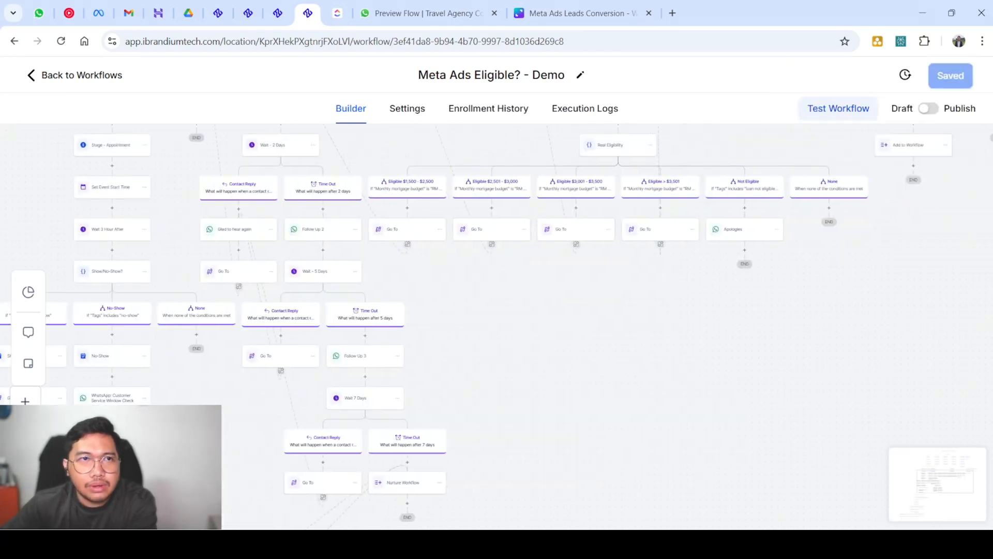
pyautogui.click(75, 75)
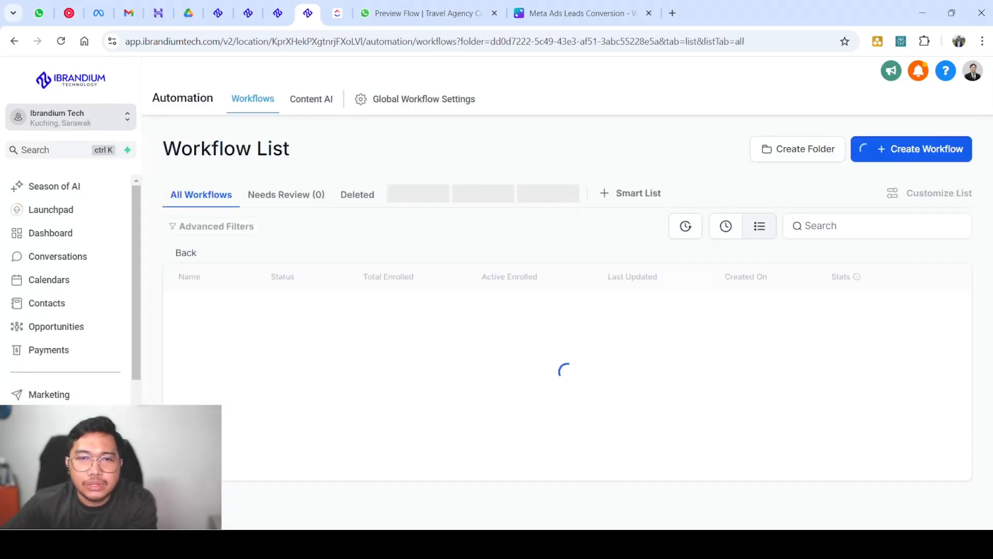
pyautogui.click(206, 324)
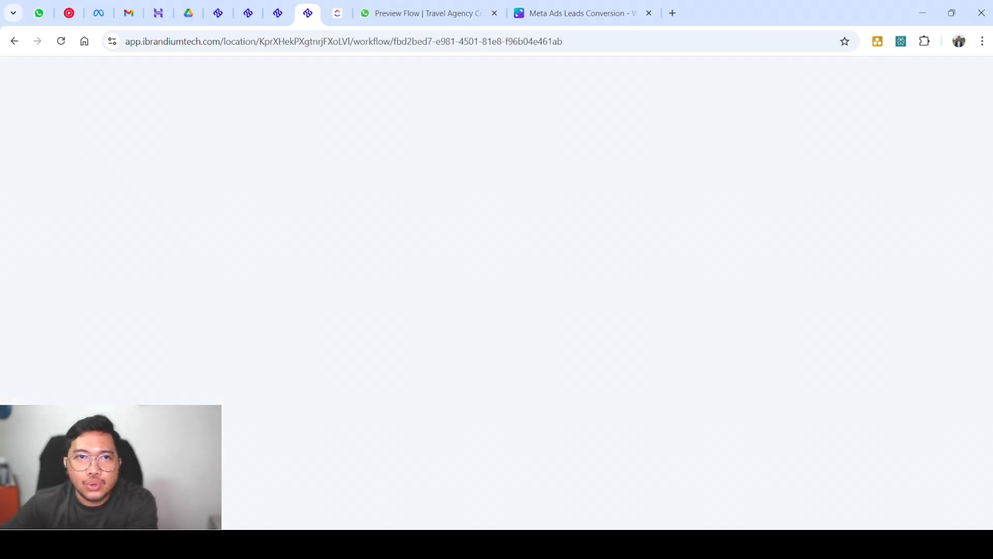
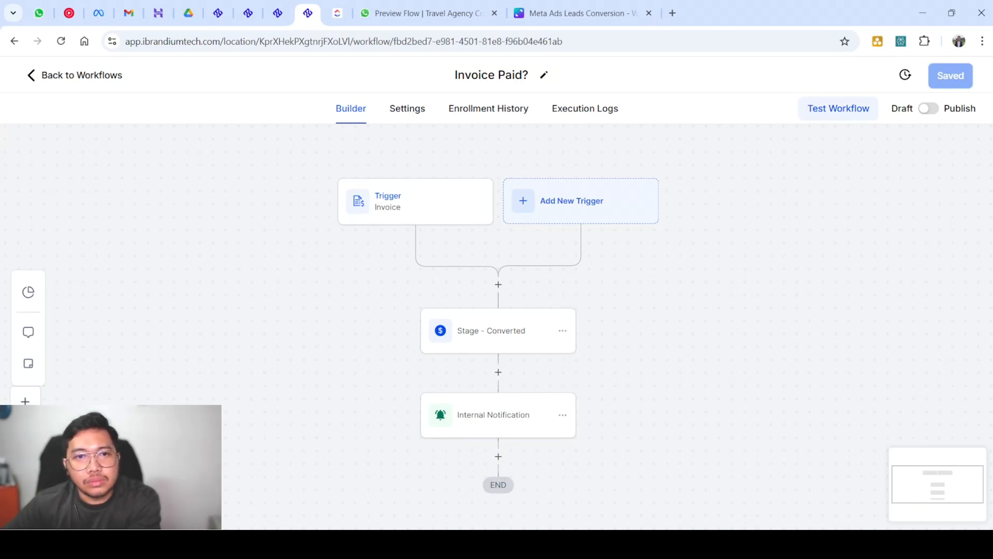
# Review the Invoice trigger and the Stage - Converted action's pipeline stages without changing them
pyautogui.click(416, 201)
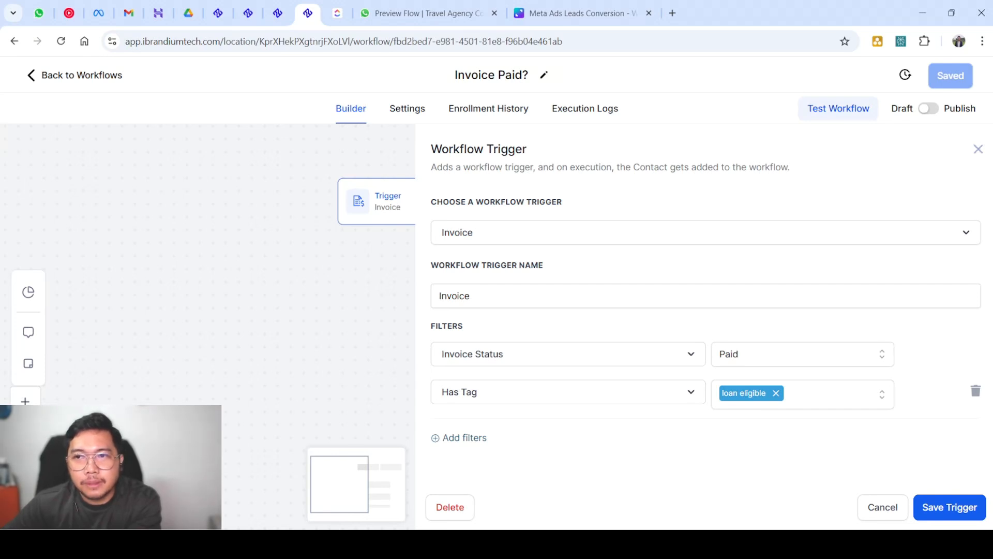
pyautogui.click(978, 149)
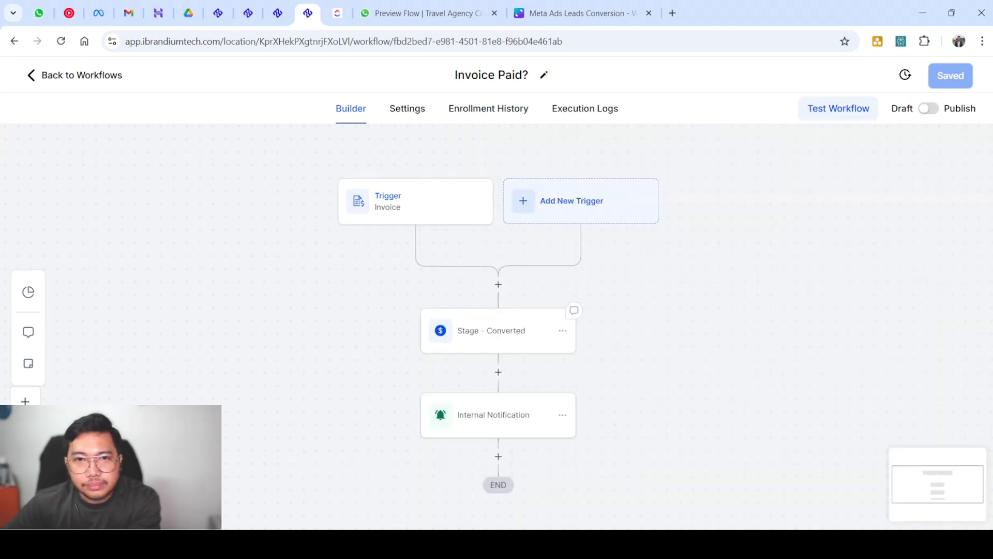
pyautogui.scroll(-1, 498, 331)
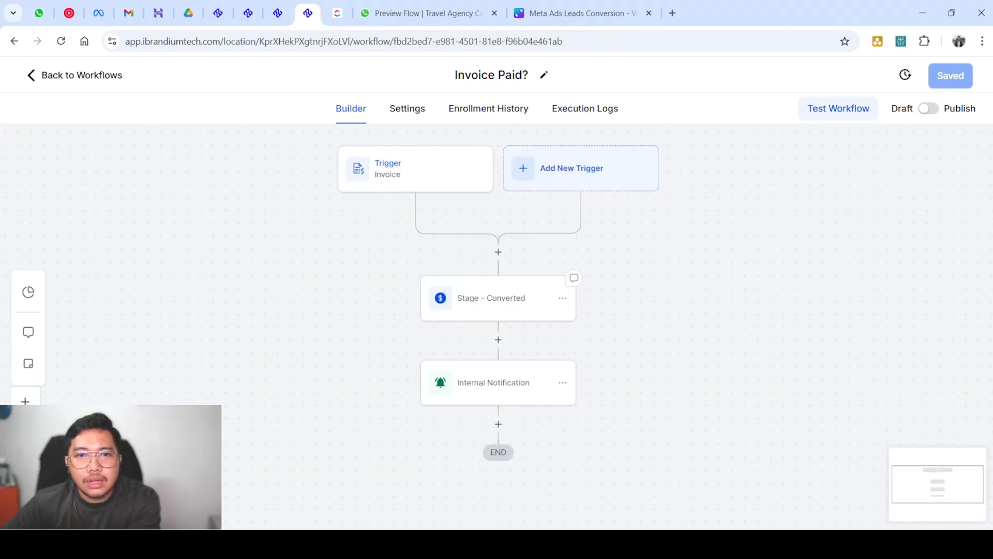
pyautogui.click(491, 298)
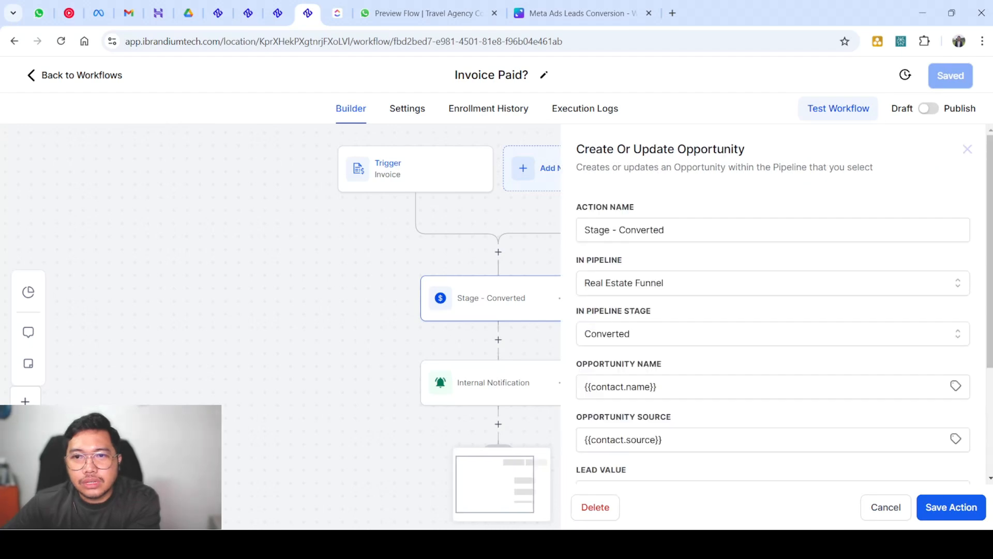
pyautogui.click(773, 333)
pyautogui.scroll(-1, 768, 451)
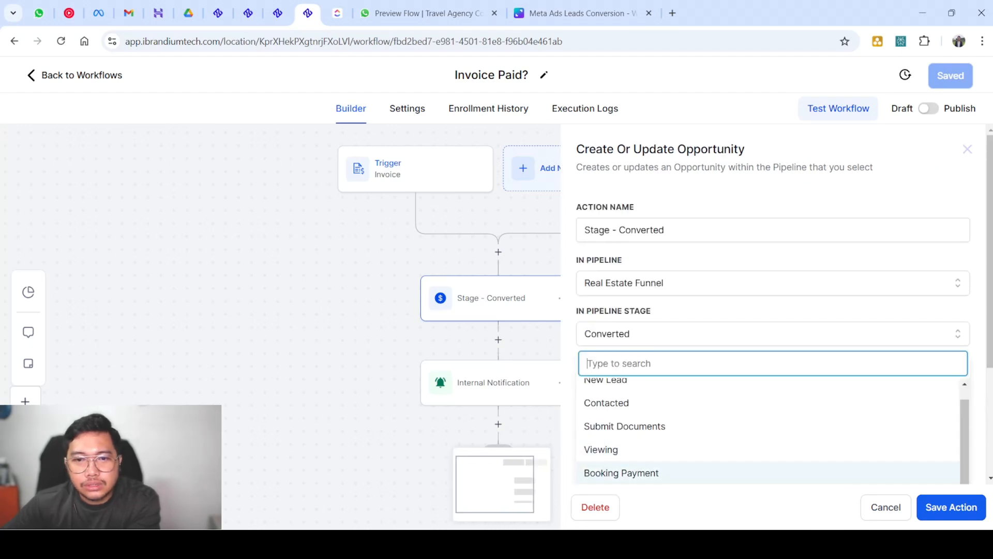
pyautogui.scroll(-3, 765, 449)
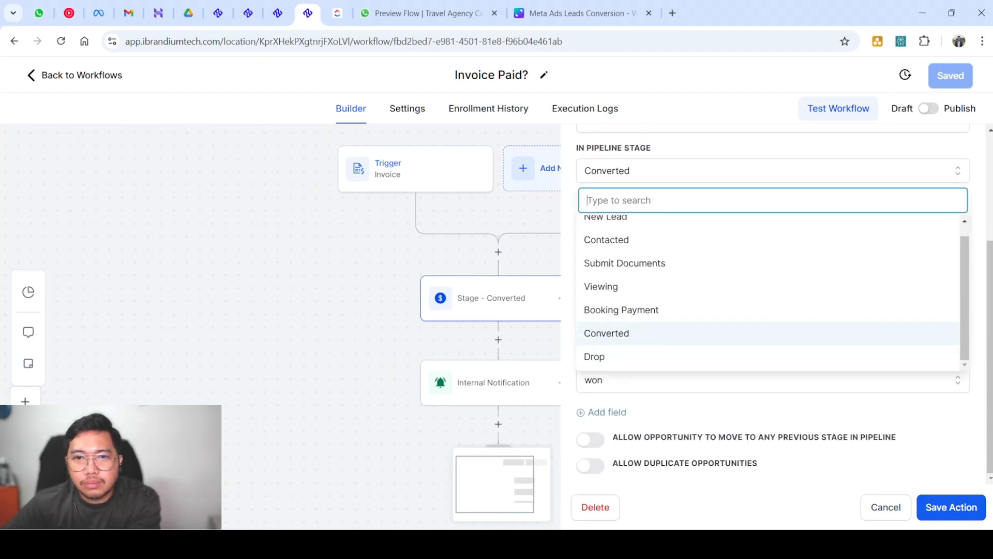
pyautogui.click(885, 506)
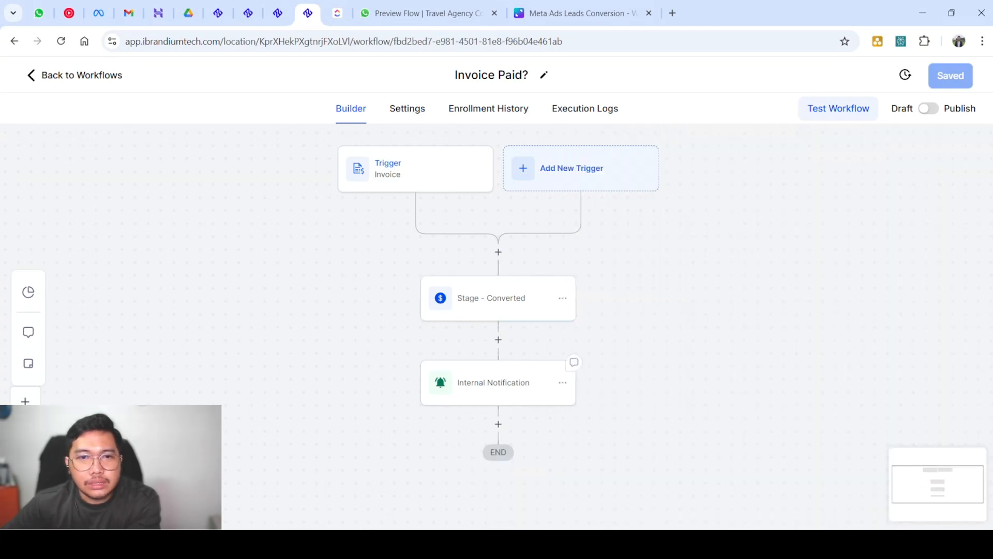
# Review the Internal Notification message placeholders, then save Invoice Paid? and return to the workflow list
pyautogui.click(498, 383)
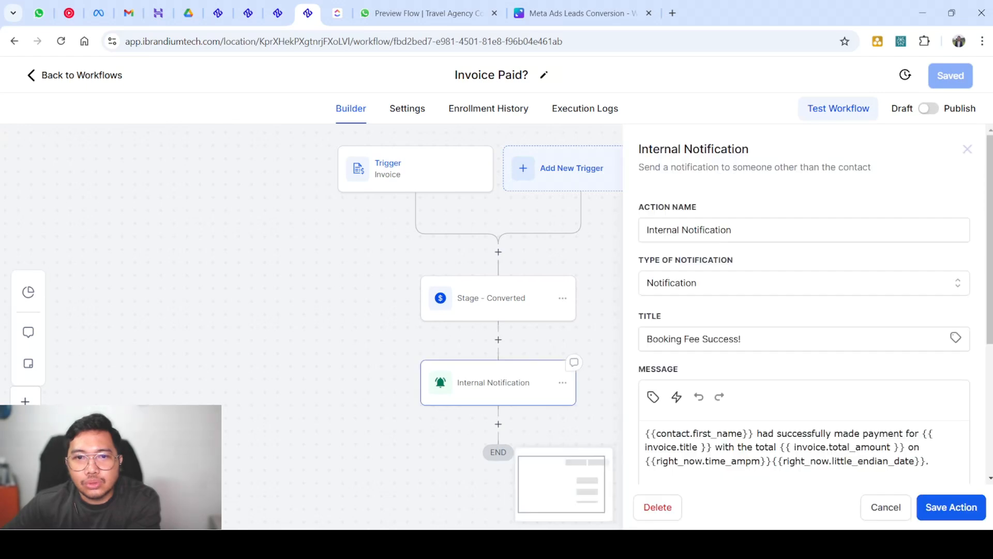
pyautogui.scroll(-2, 804, 341)
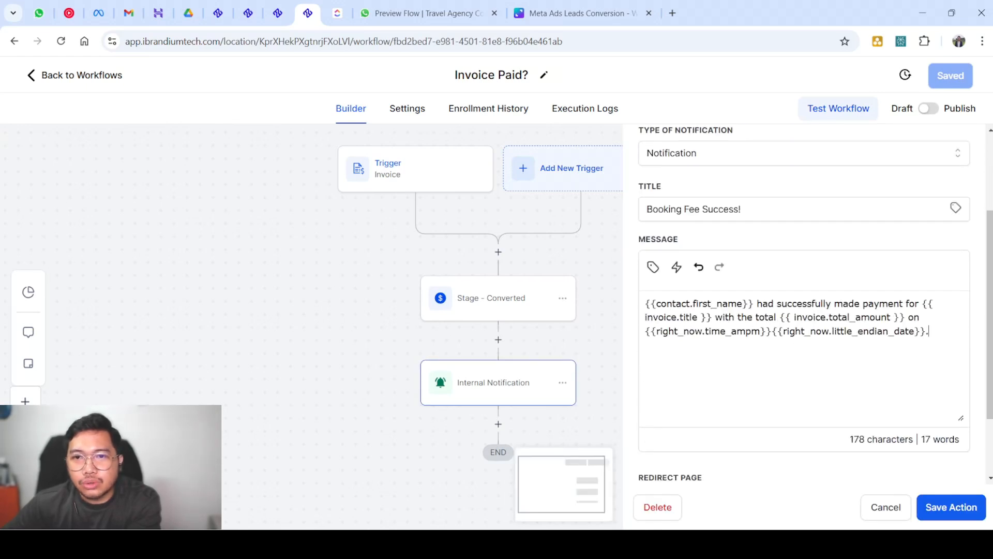
pyautogui.moveTo(929, 331); pyautogui.dragTo(645, 303)
pyautogui.click(695, 304)
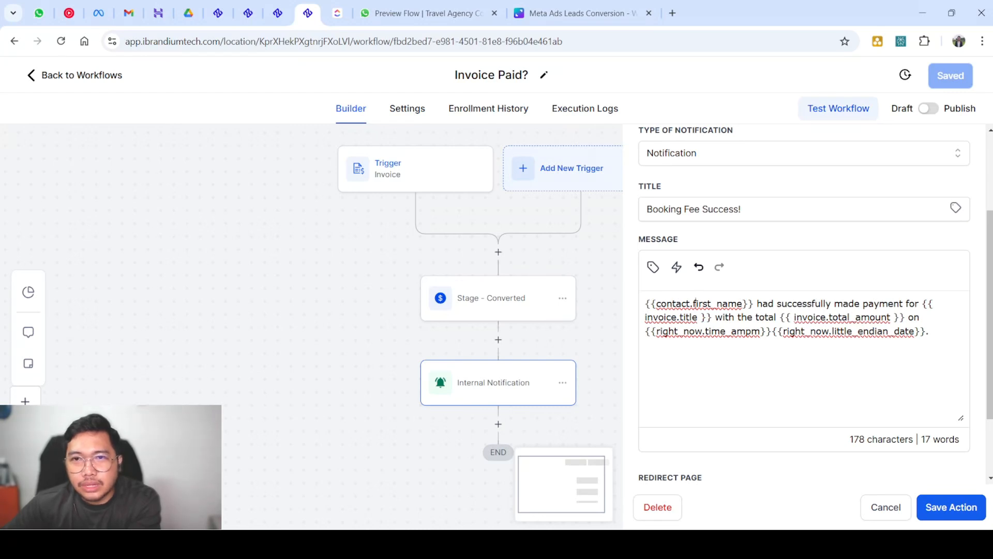
pyautogui.moveTo(776, 316); pyautogui.dragTo(894, 316)
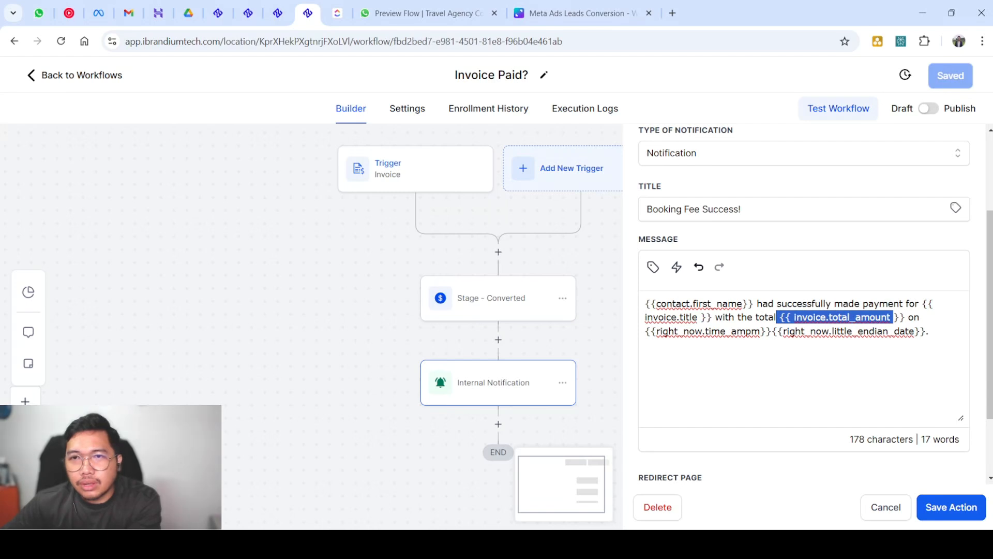
pyautogui.click(683, 331)
pyautogui.moveTo(645, 331); pyautogui.dragTo(921, 331)
pyautogui.click(951, 507)
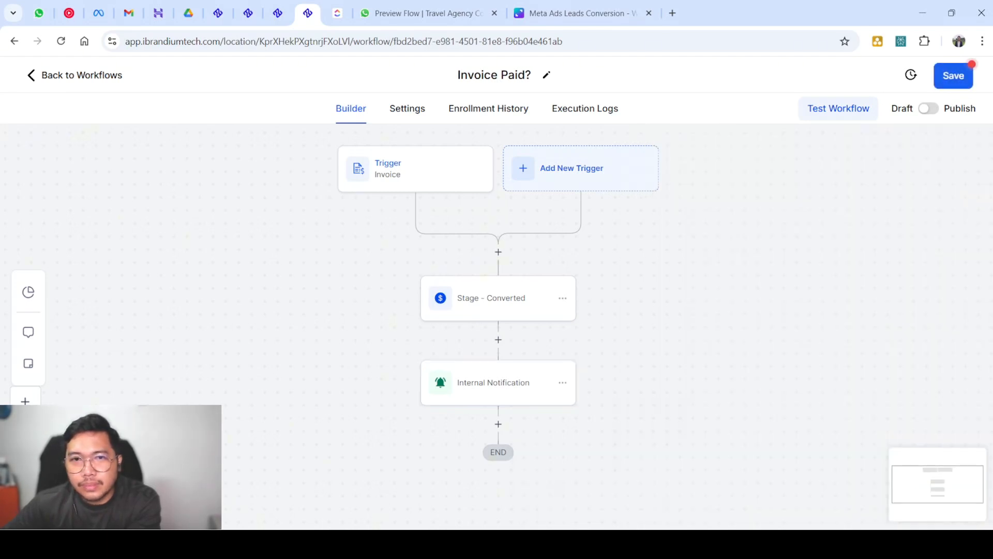
pyautogui.click(953, 75)
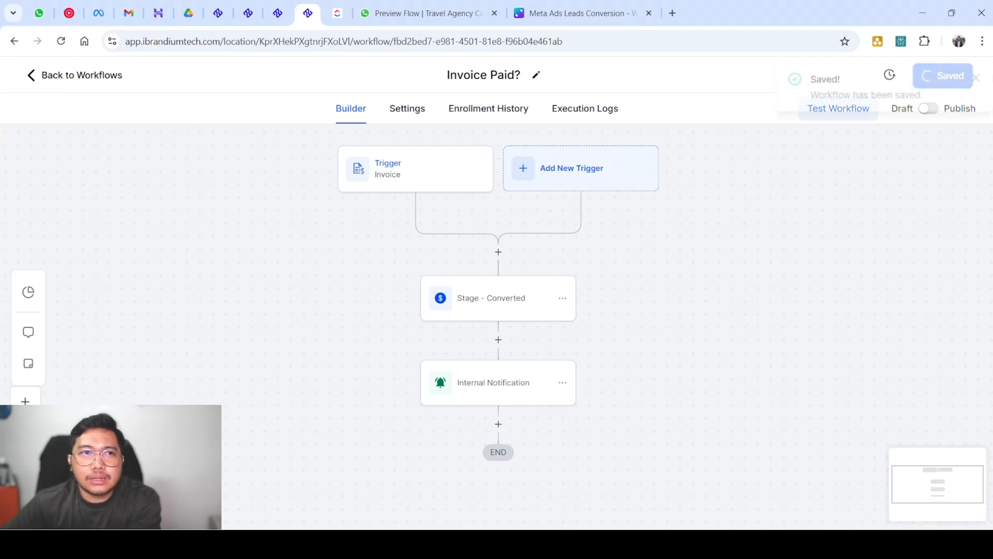
pyautogui.click(75, 76)
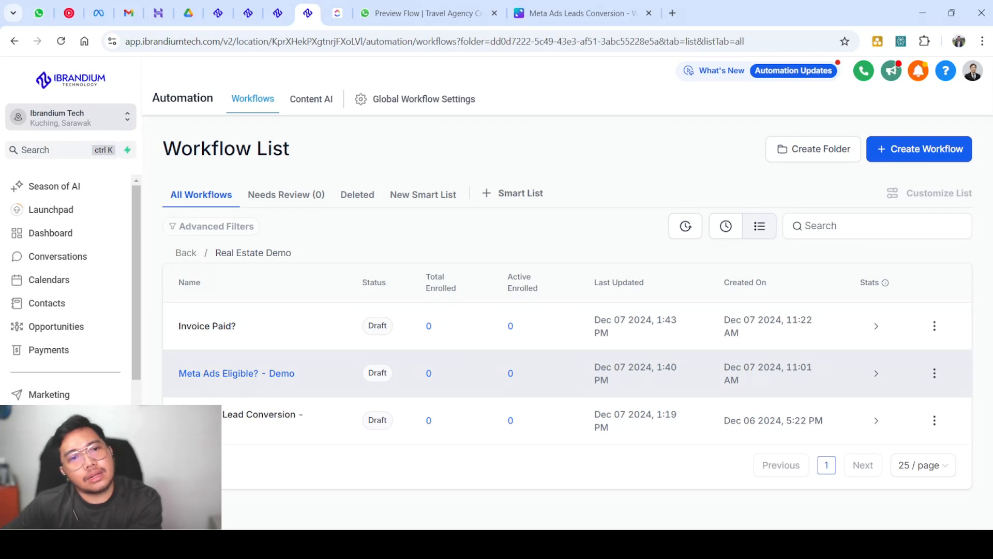
# In Meta Ads Eligible? - Demo, add a Create Or Update Opportunity step after Send Booking Fee Invoice A
pyautogui.click(236, 373)
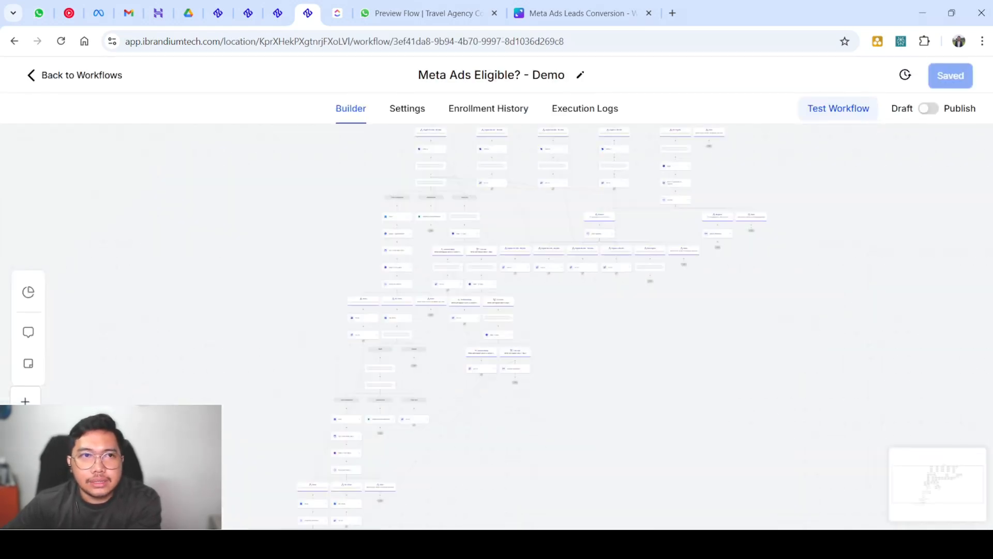
pyautogui.scroll(-6, 362, 357)
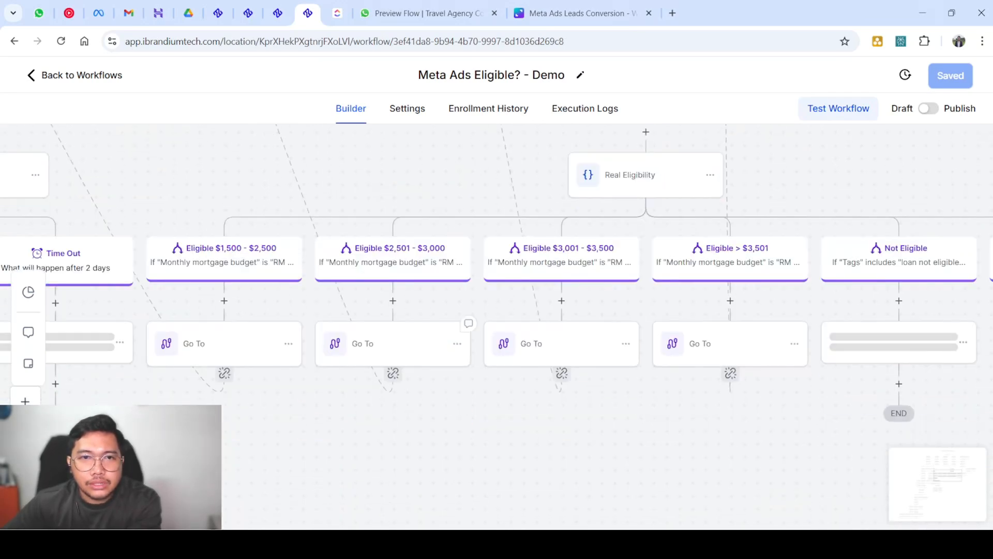
pyautogui.scroll(-5, 307, 412)
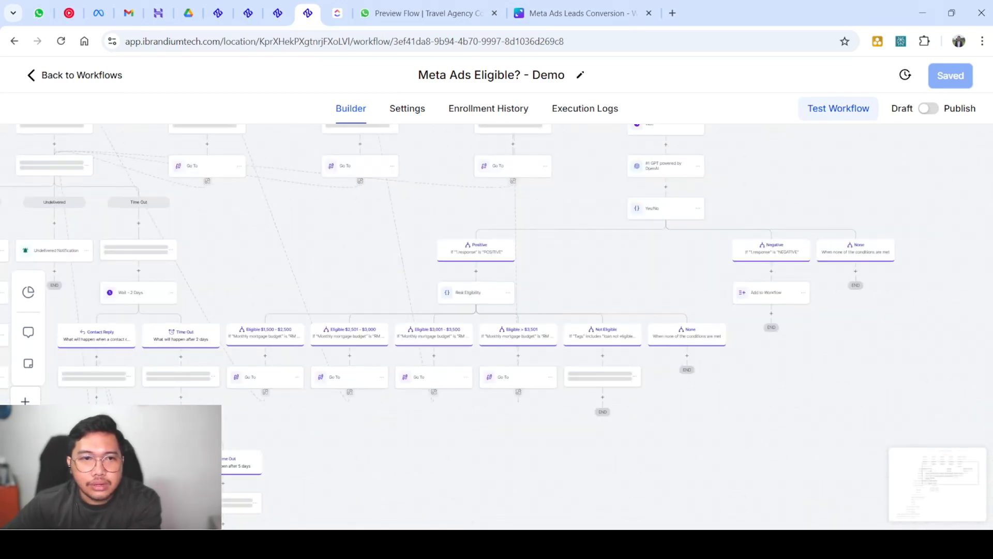
pyautogui.scroll(-3, 497, 326)
pyautogui.hscroll(-6, 496, 326)
pyautogui.scroll(-11, 496, 326)
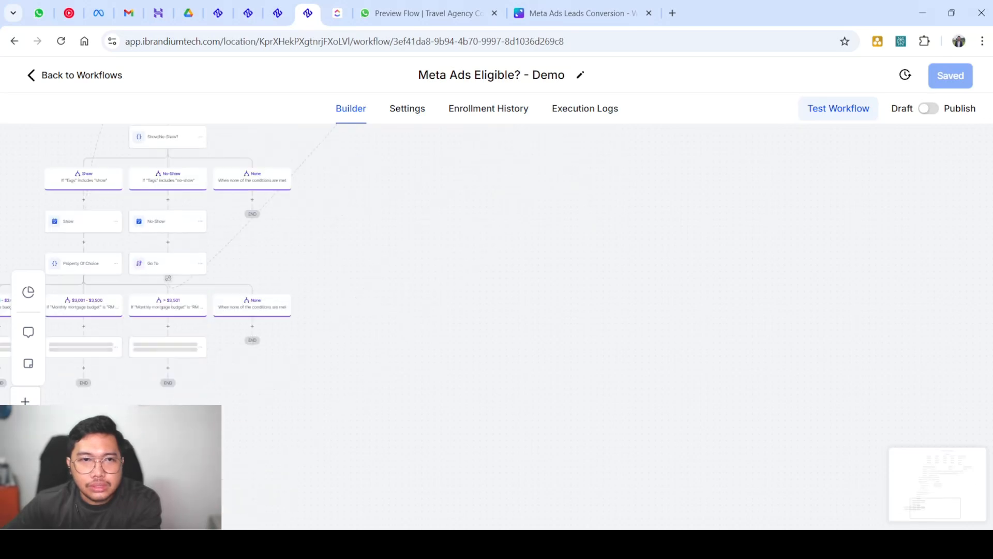
pyautogui.hscroll(-7, 496, 326)
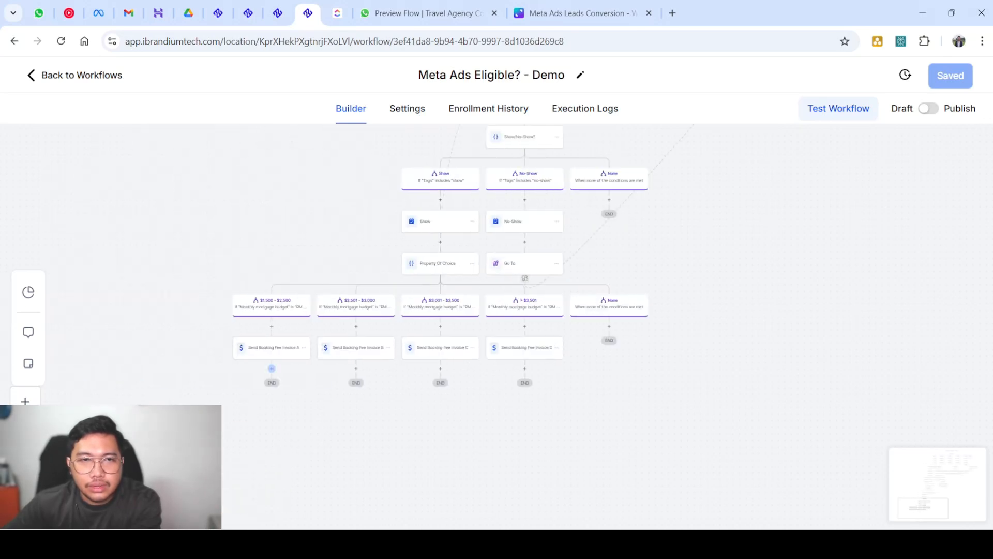
pyautogui.click(272, 368)
pyautogui.write('opp')
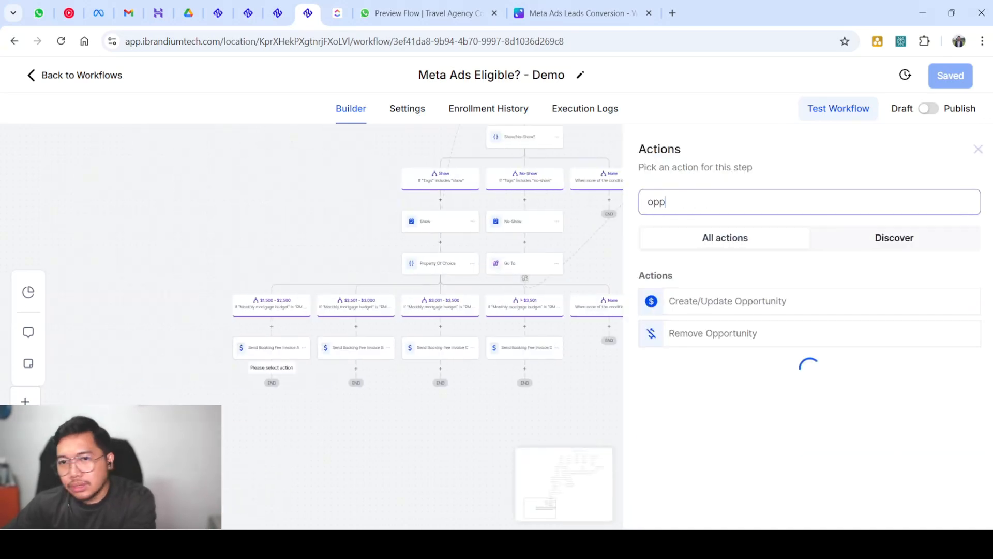
pyautogui.click(727, 301)
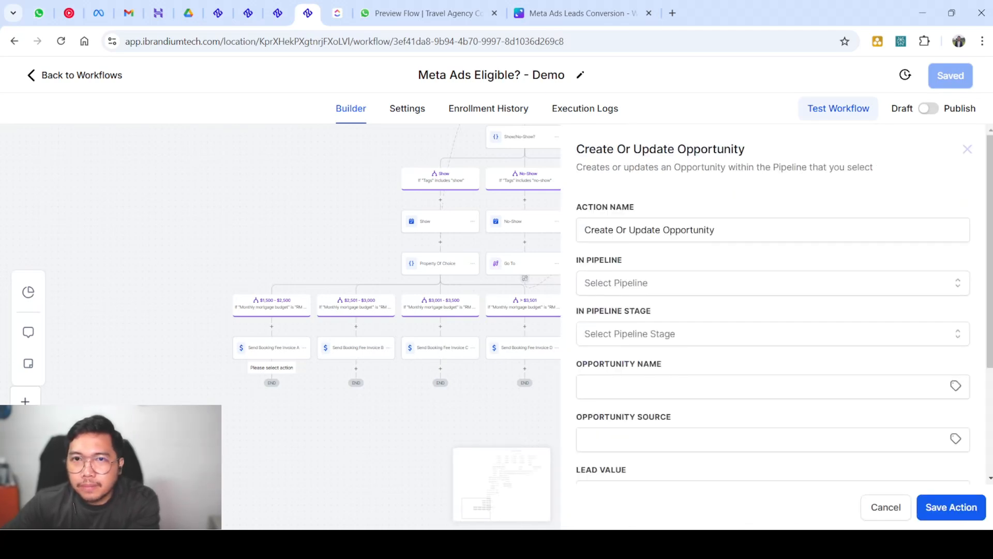
# Set Real Estate Funnel pipeline, Booking Payment stage, contact name and source, open status, and save the action
pyautogui.click(771, 282)
pyautogui.click(647, 364)
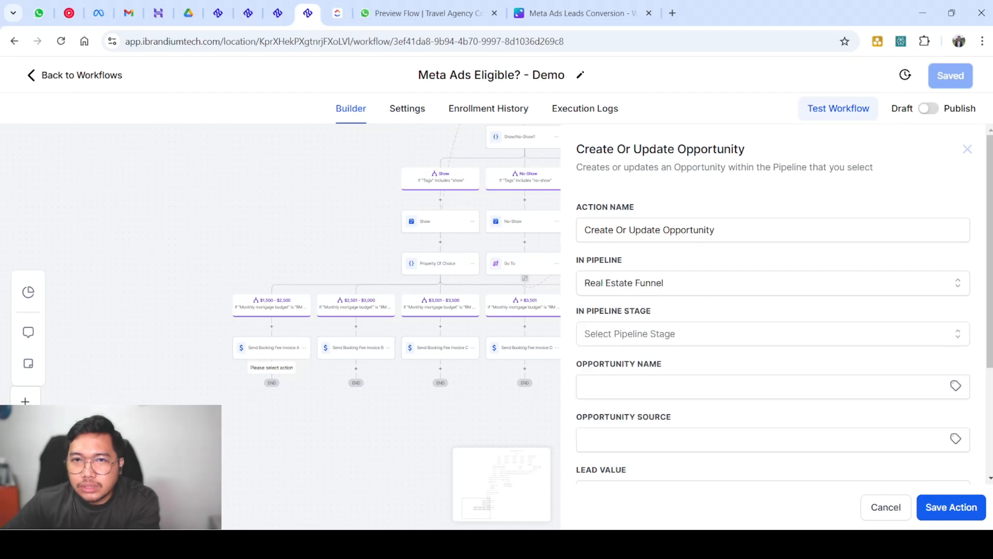
pyautogui.click(771, 334)
pyautogui.scroll(-1, 725, 426)
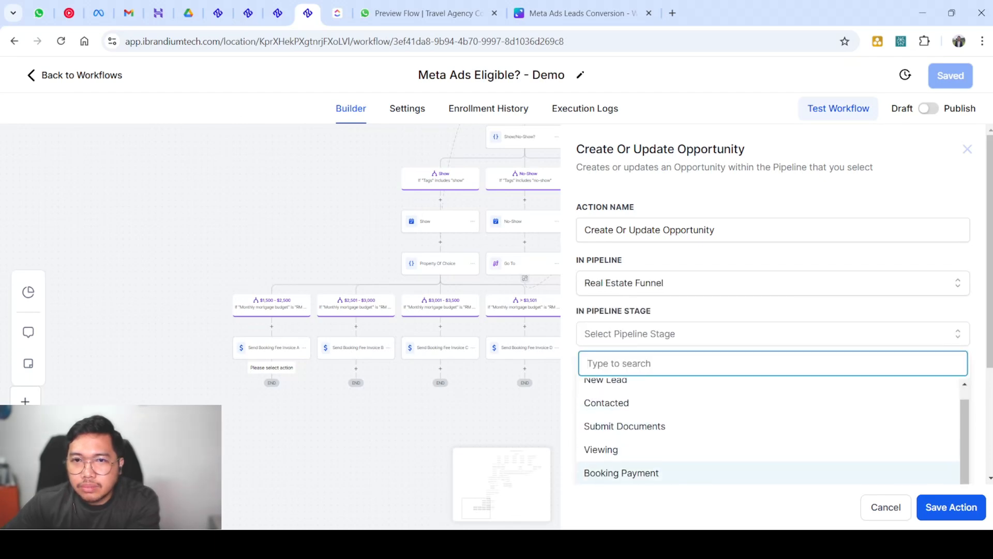
pyautogui.click(662, 472)
pyautogui.scroll(-4, 724, 414)
pyautogui.click(672, 223)
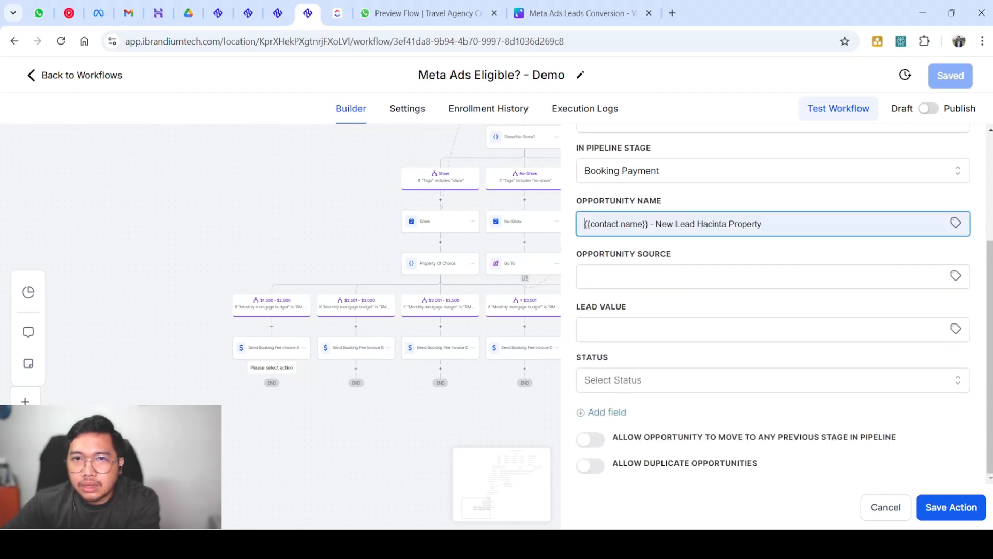
pyautogui.click(672, 280)
pyautogui.click(673, 277)
pyautogui.click(673, 308)
pyautogui.click(673, 379)
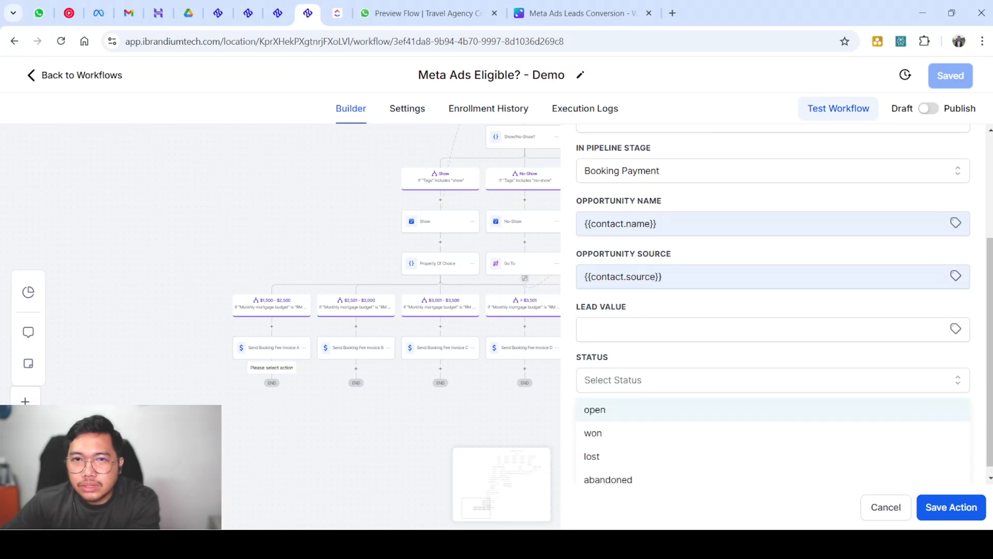
pyautogui.click(673, 408)
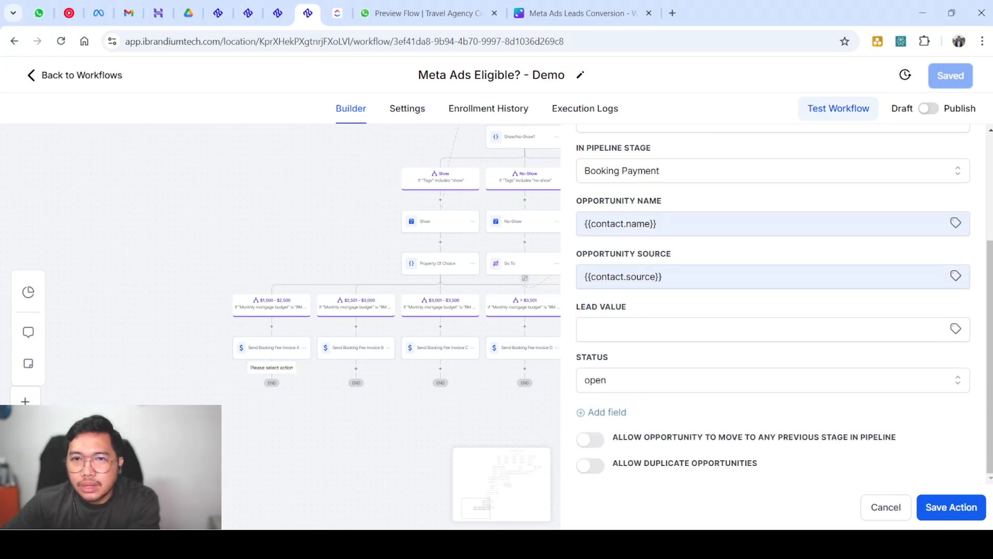
pyautogui.click(950, 507)
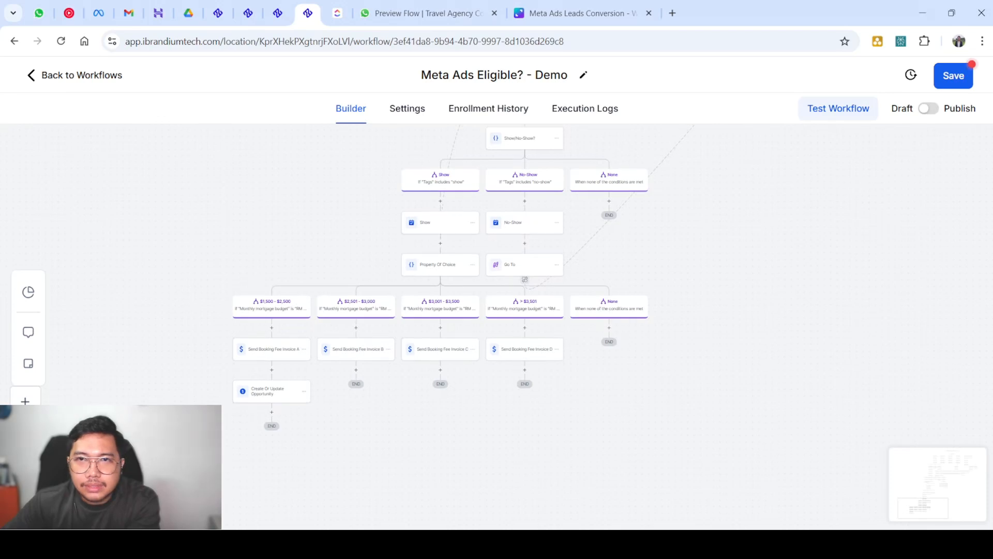
pyautogui.scroll(1, 191, 414)
pyautogui.scroll(7, 222, 407)
# Rename the opportunity step to 'Stage - Booking Payment Pending' and save the action
pyautogui.click(381, 354)
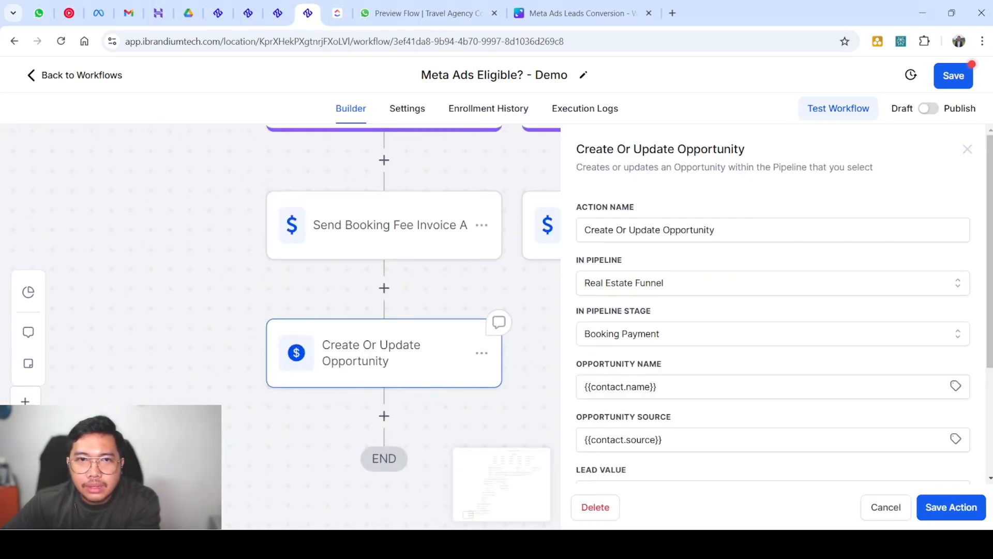
pyautogui.tripleClick(649, 230)
pyautogui.write('Stag')
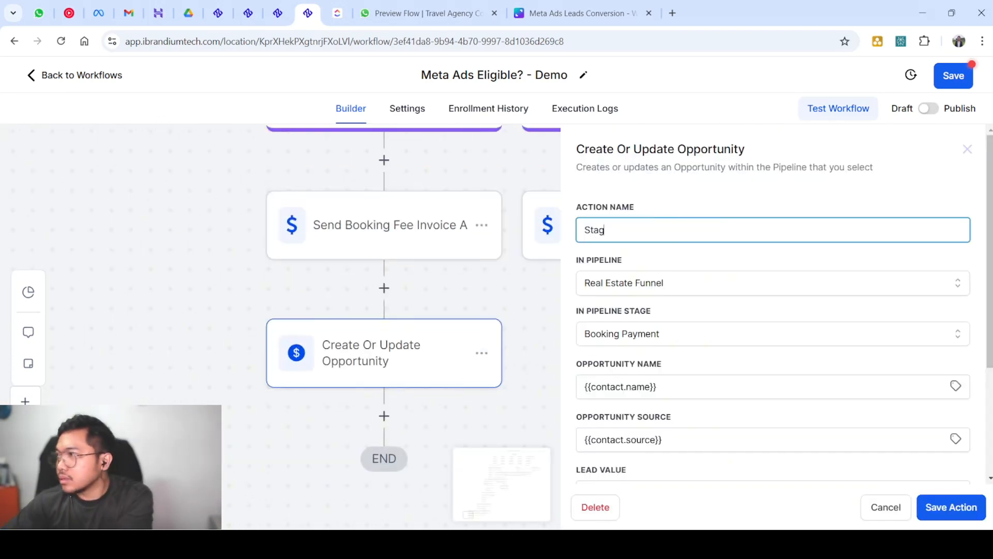
pyautogui.write('e - Boi')
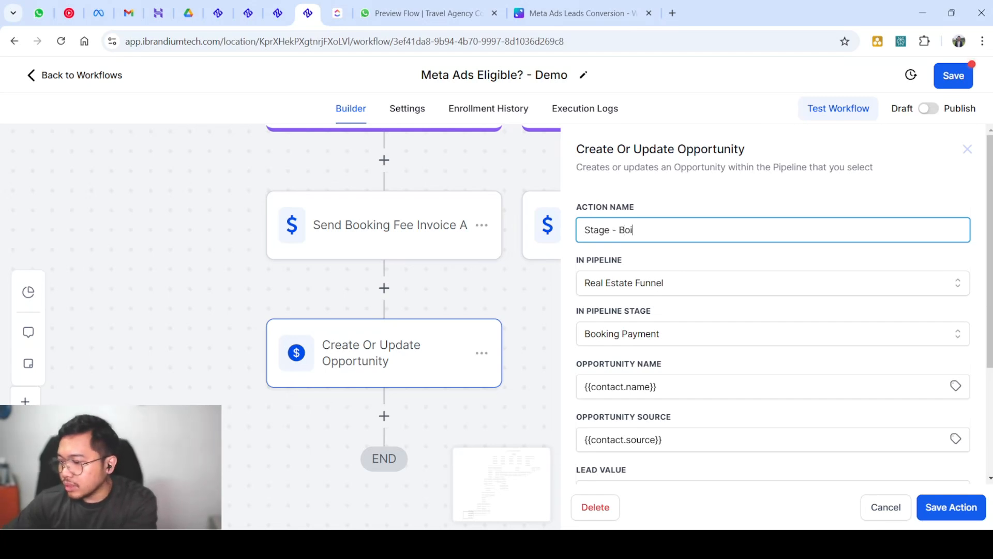
pyautogui.press('BackSpace')
pyautogui.write('oo')
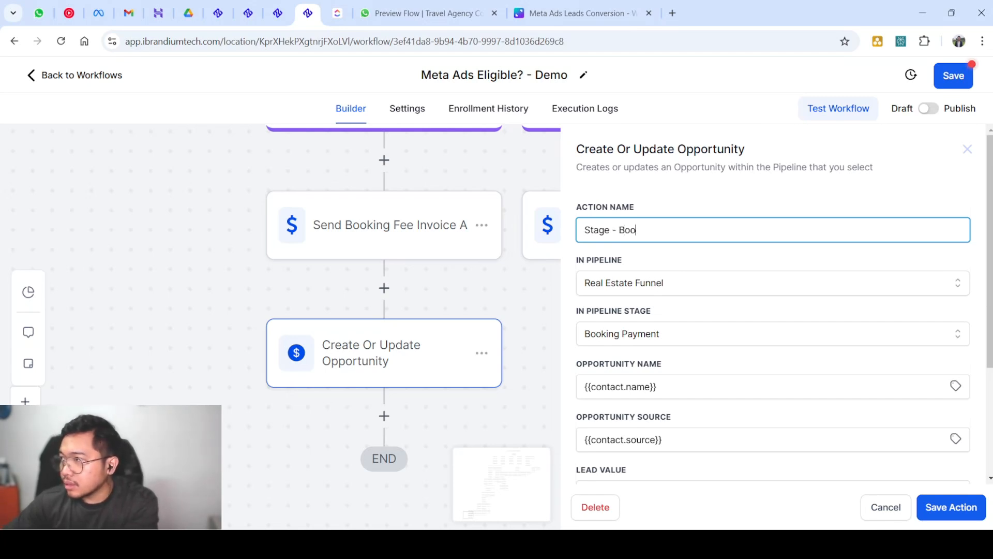
pyautogui.write('king Pay')
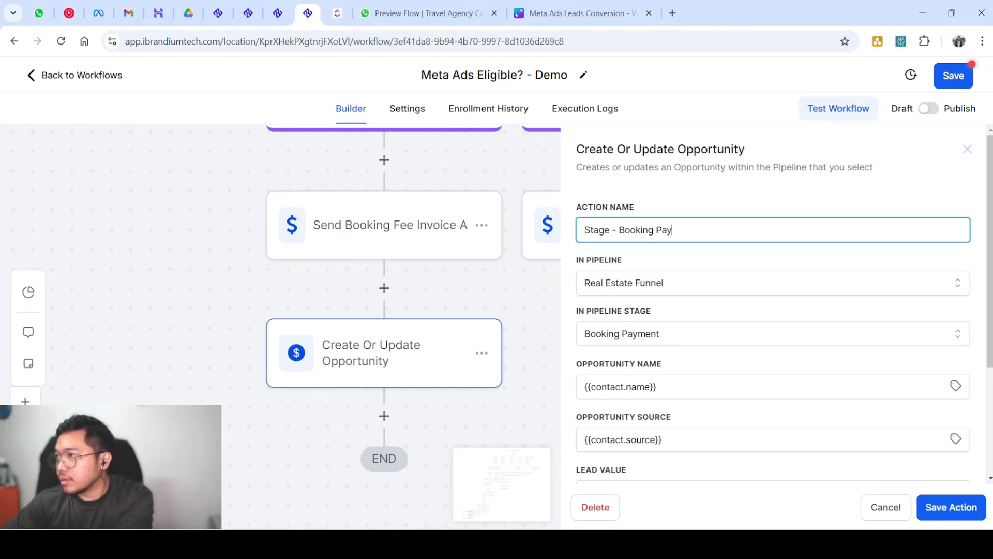
pyautogui.write('ment')
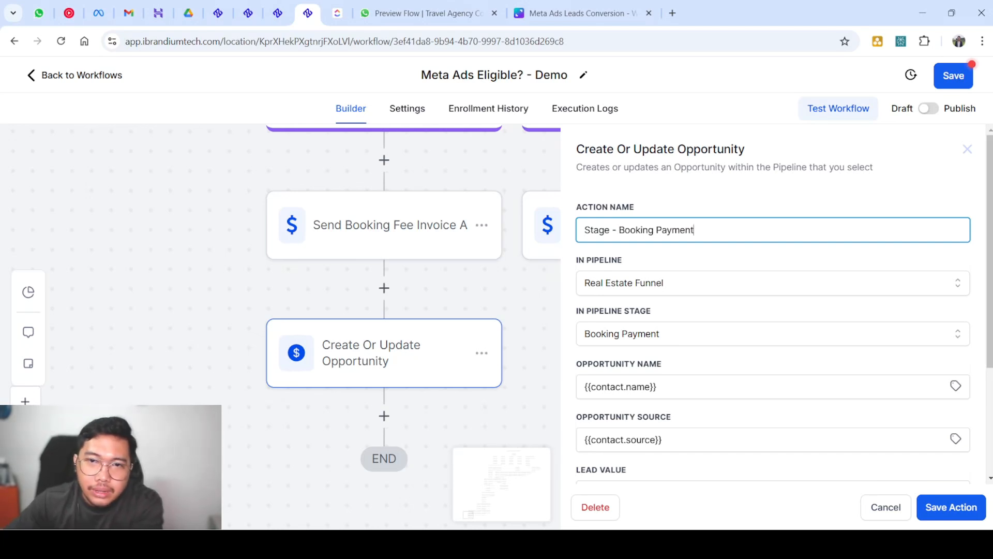
pyautogui.write(' Pendiu')
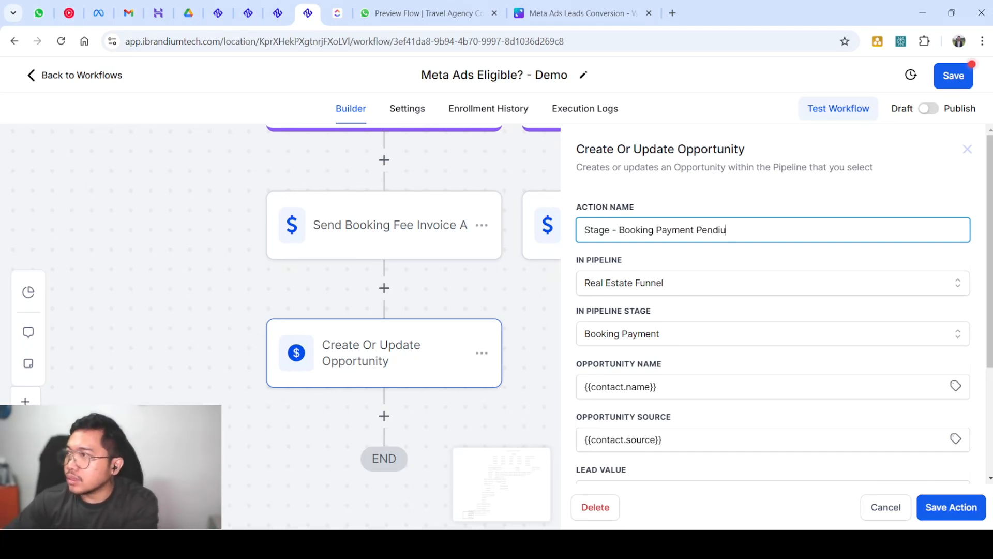
pyautogui.press('BackSpace')
pyautogui.write('ng')
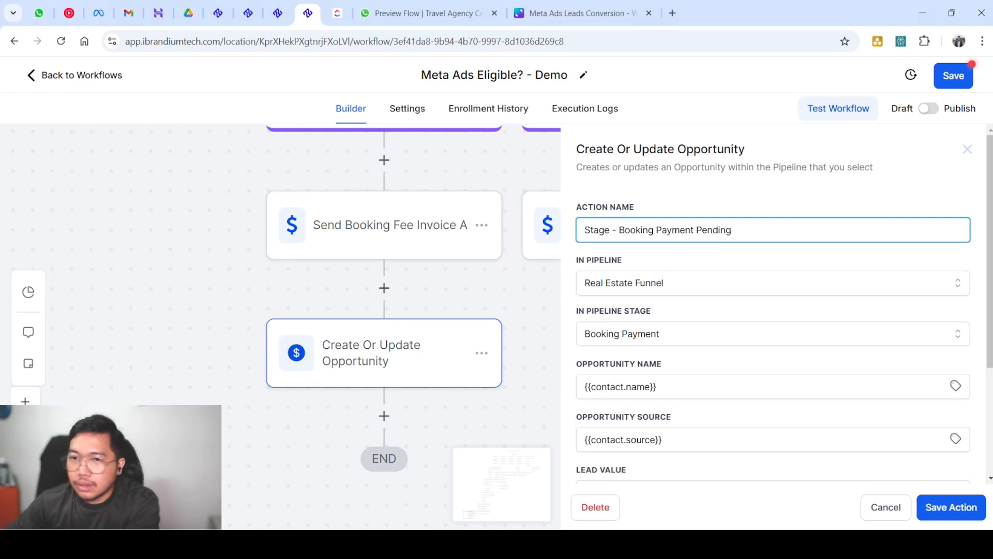
pyautogui.scroll(-3, 774, 310)
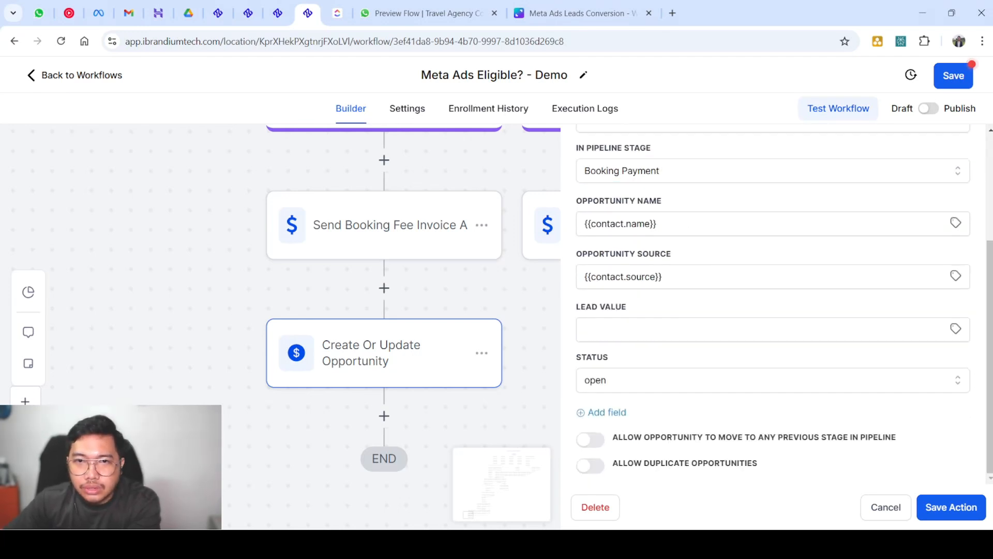
pyautogui.scroll(3, 773, 300)
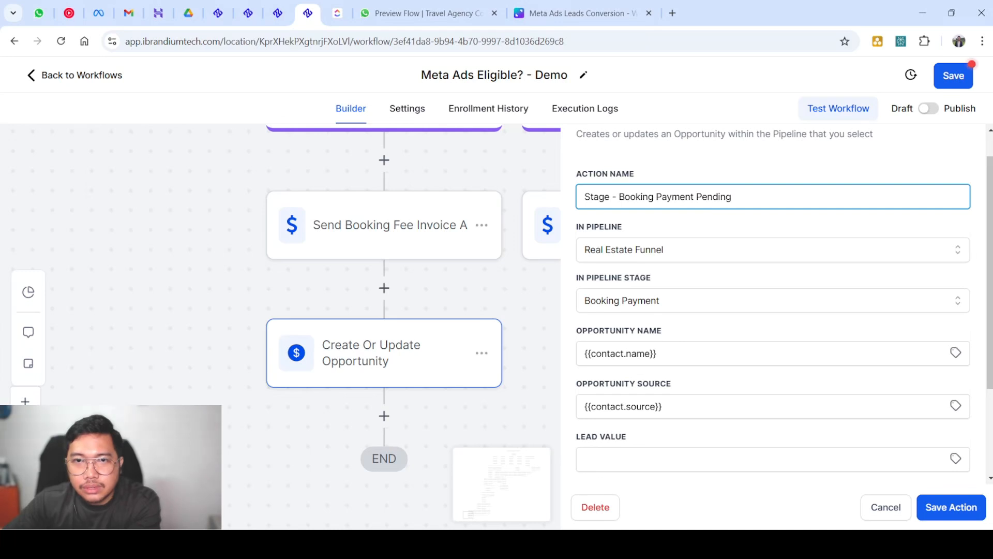
pyautogui.click(951, 507)
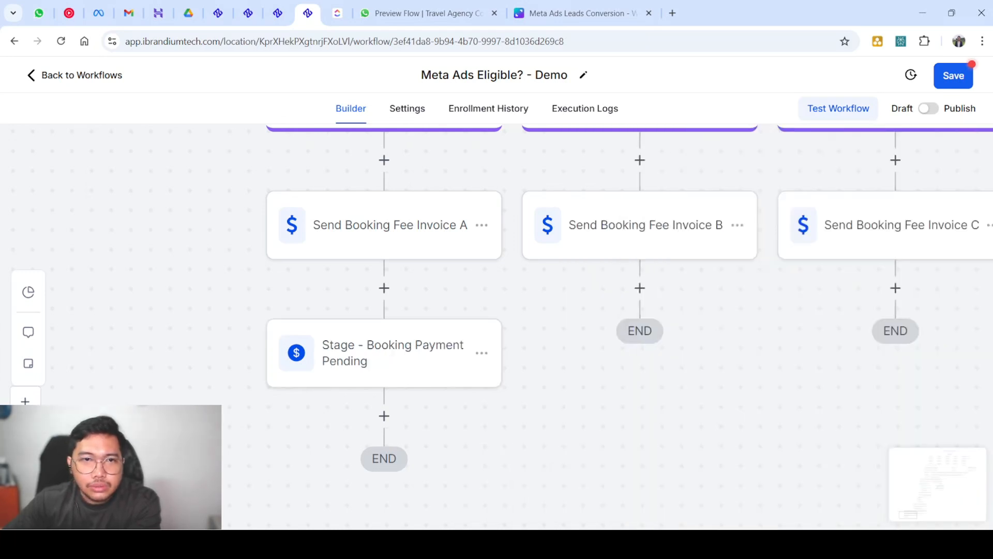
# Save the Meta Ads Eligible? - Demo workflow and return to the workflow list
pyautogui.click(953, 75)
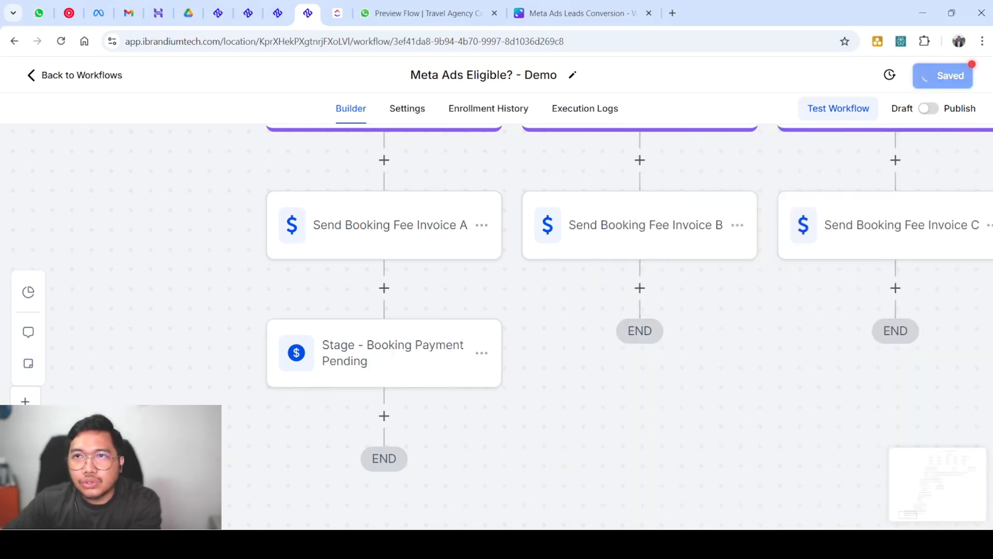
pyautogui.scroll(-5, 653, 222)
pyautogui.scroll(6, 653, 222)
pyautogui.hscroll(6, 653, 222)
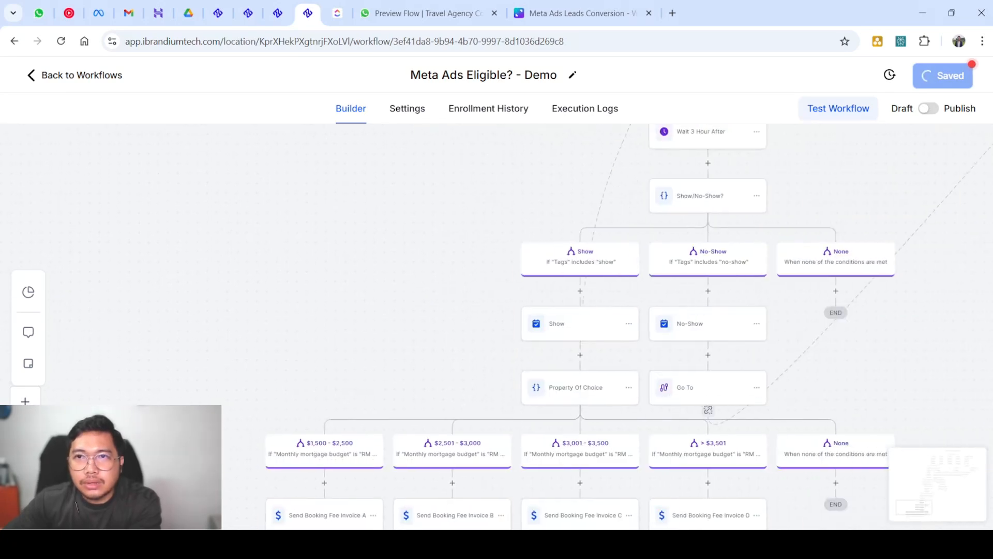
pyautogui.scroll(6, 653, 222)
pyautogui.hscroll(7, 652, 221)
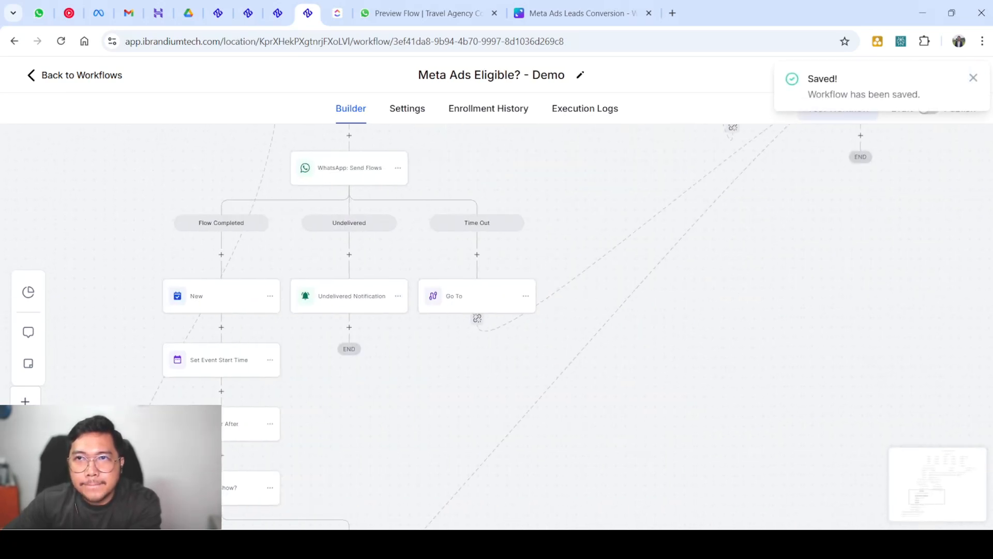
pyautogui.scroll(-8, 653, 222)
pyautogui.scroll(3, 653, 222)
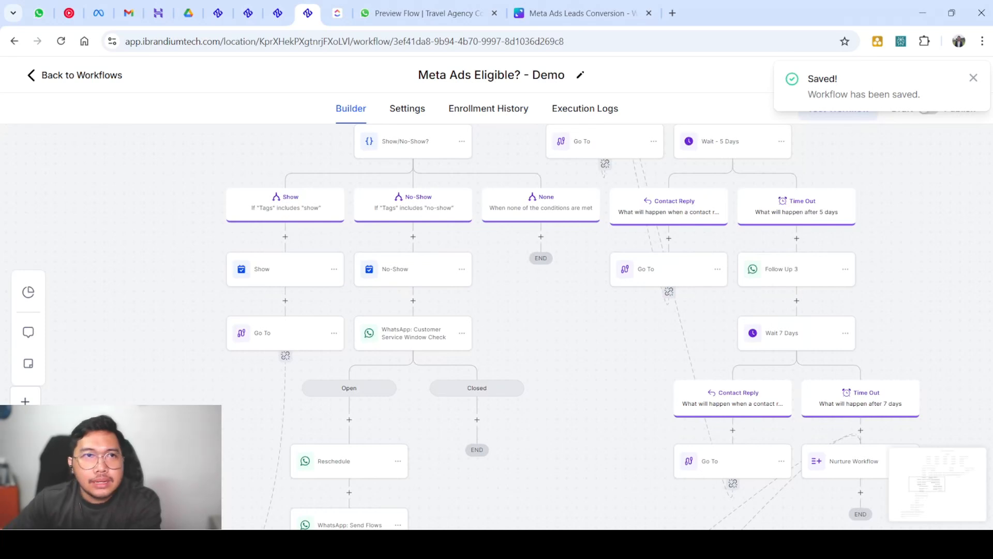
pyautogui.click(75, 76)
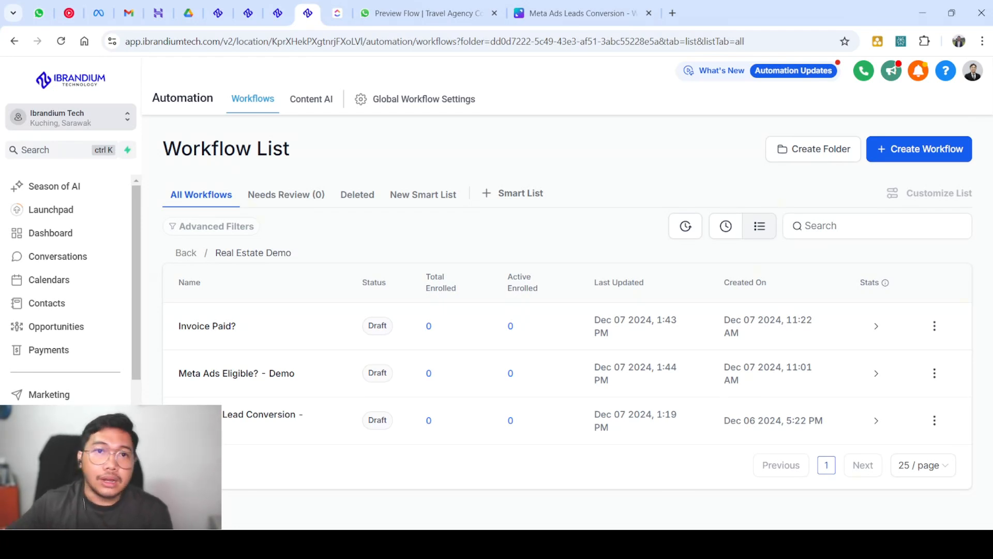
# Switch to the Season of AI tab and scroll through the AI Employee feature overview and back up
pyautogui.click(278, 13)
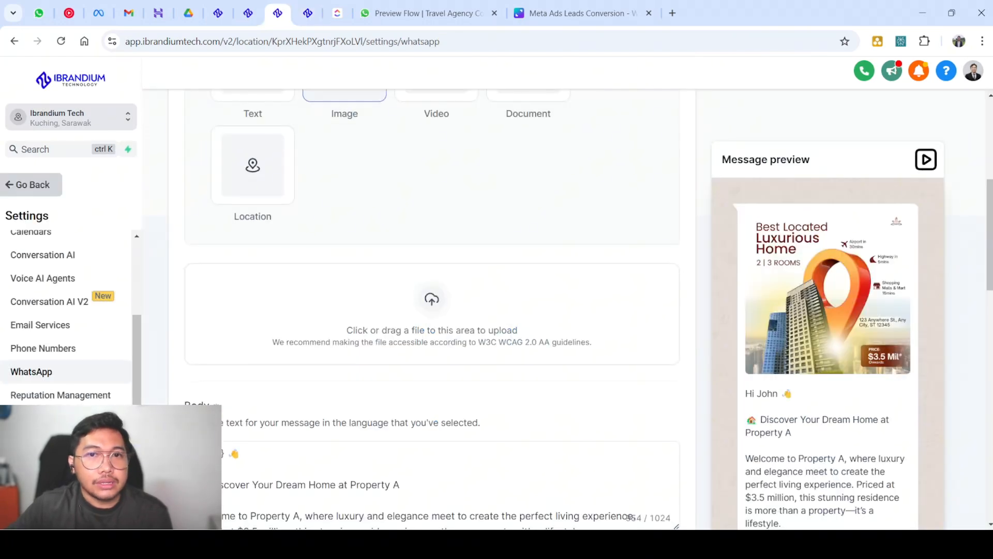
pyautogui.click(218, 13)
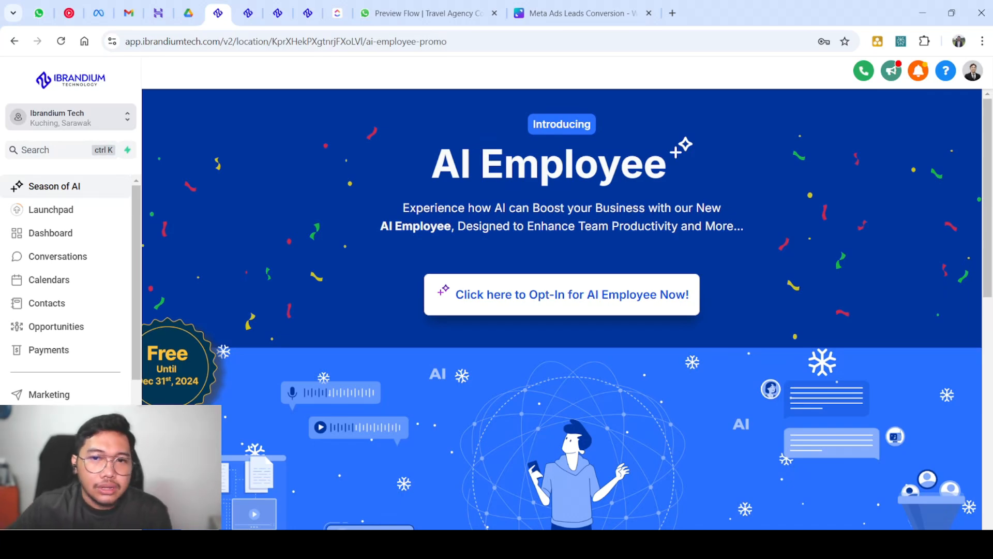
pyautogui.scroll(-10, 562, 310)
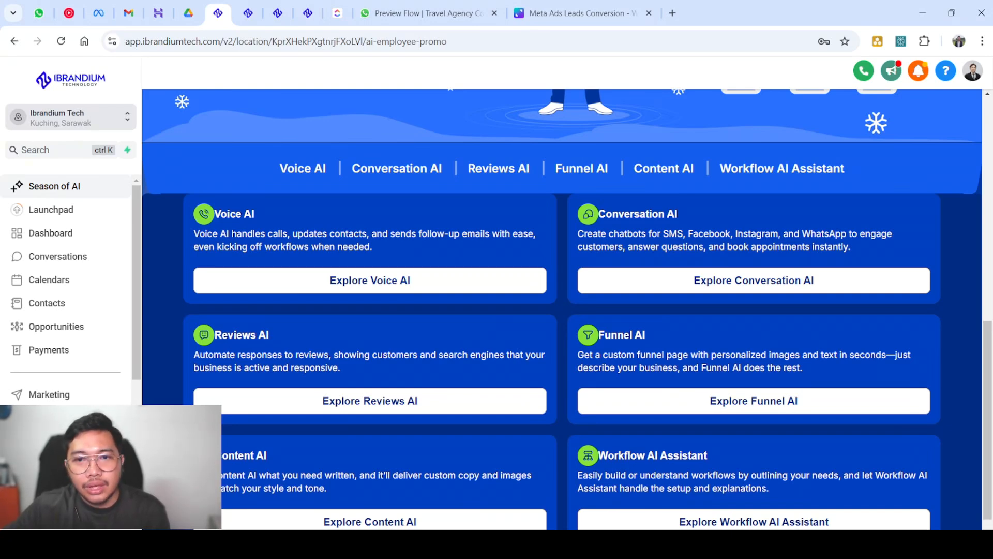
pyautogui.scroll(-1, 561, 309)
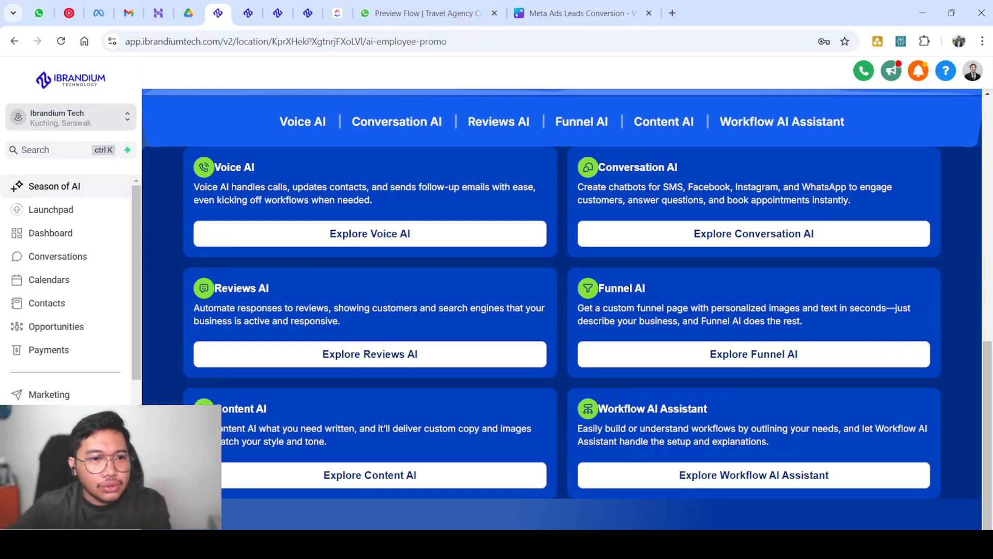
pyautogui.scroll(10, 562, 310)
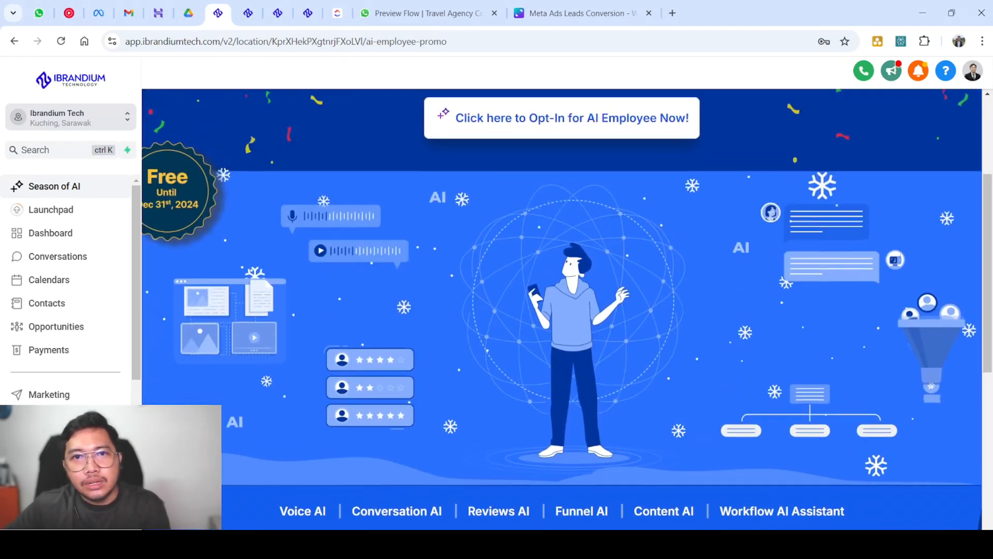
pyautogui.scroll(2, 562, 310)
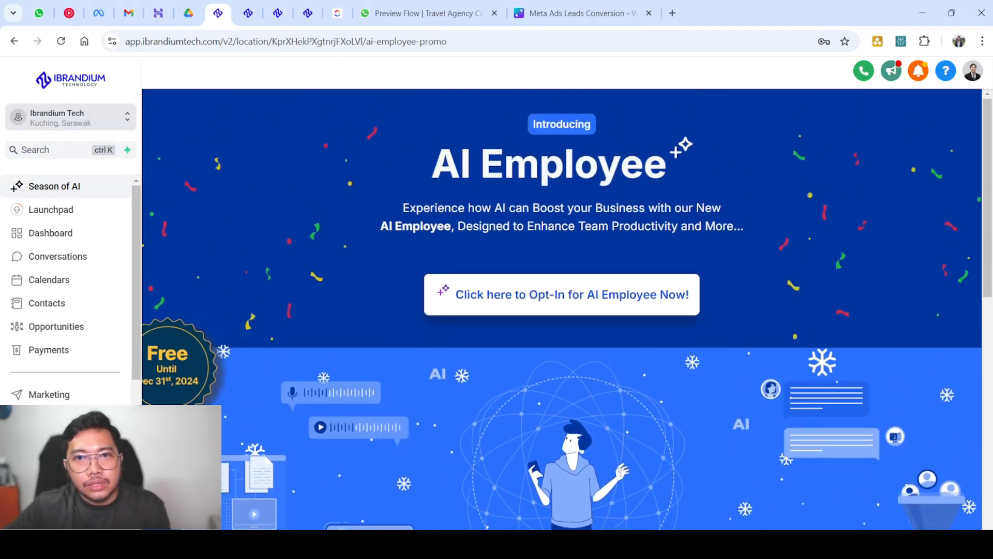